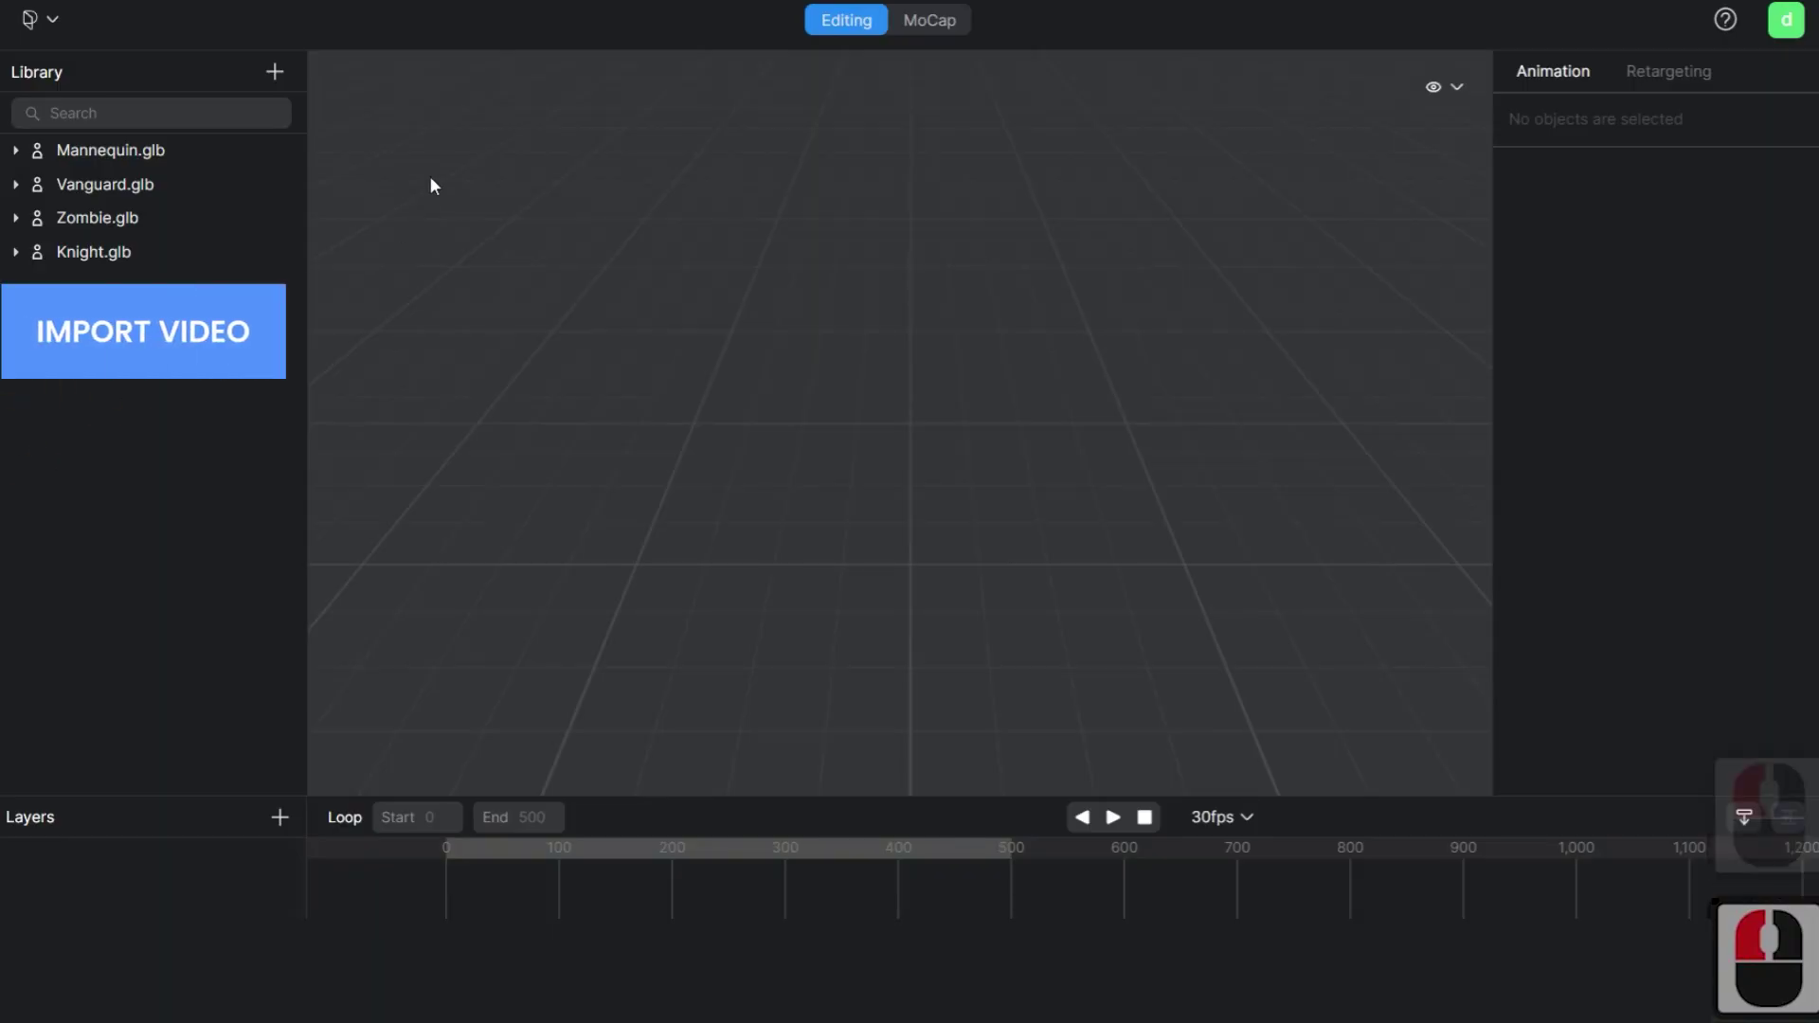
- Import pexels-maksim-goncharenok-5510104.mp4 into the Plask library and play it in the MoCap view
left_click(275, 73)
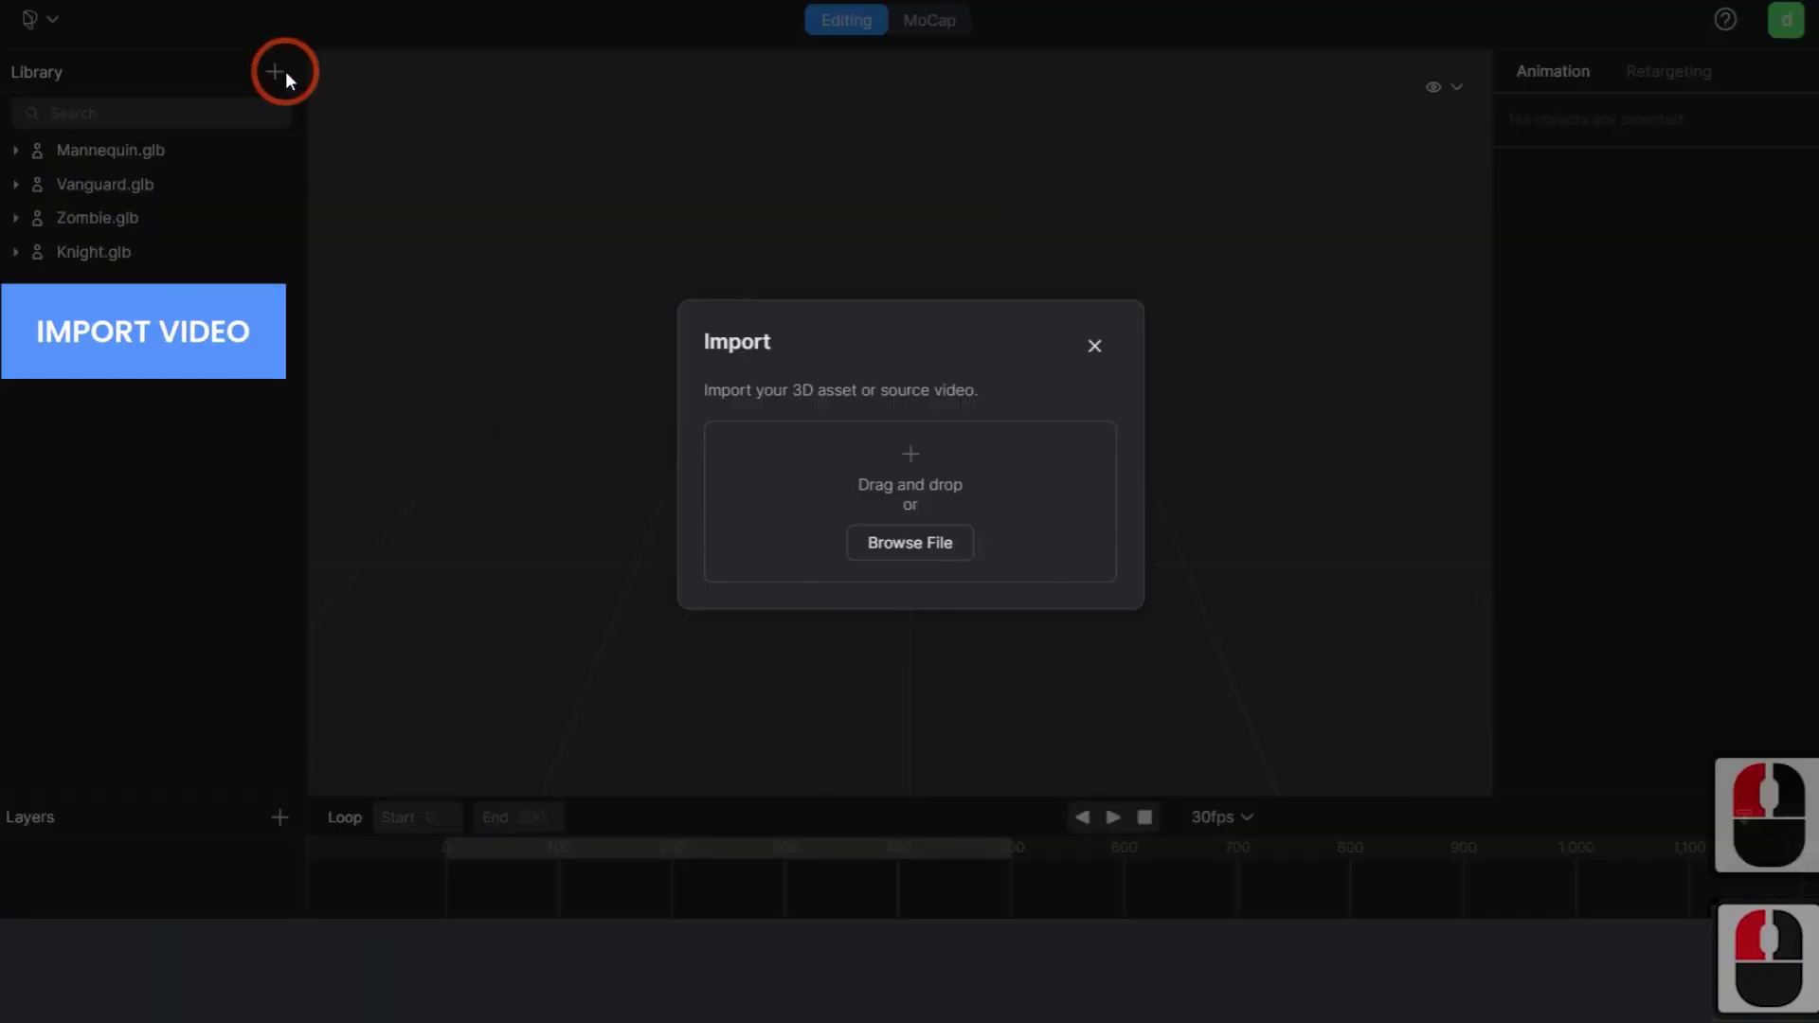
left_click(894, 544)
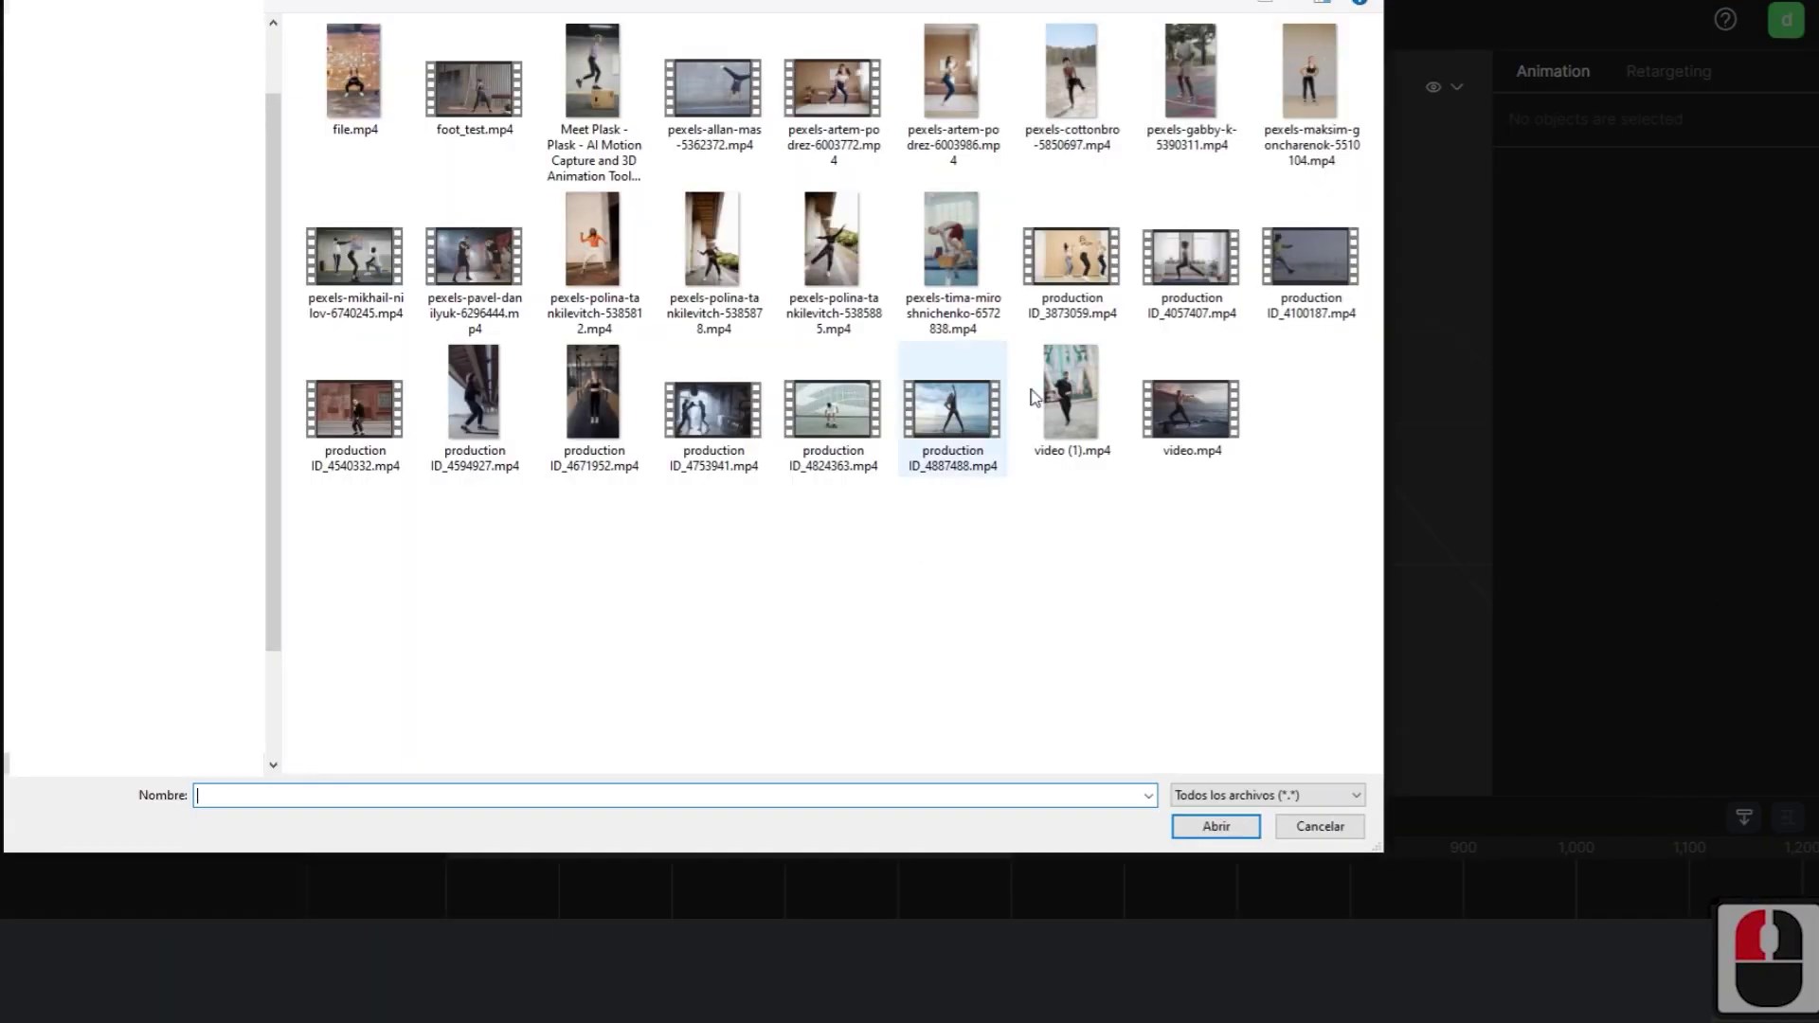
left_click(1308, 98)
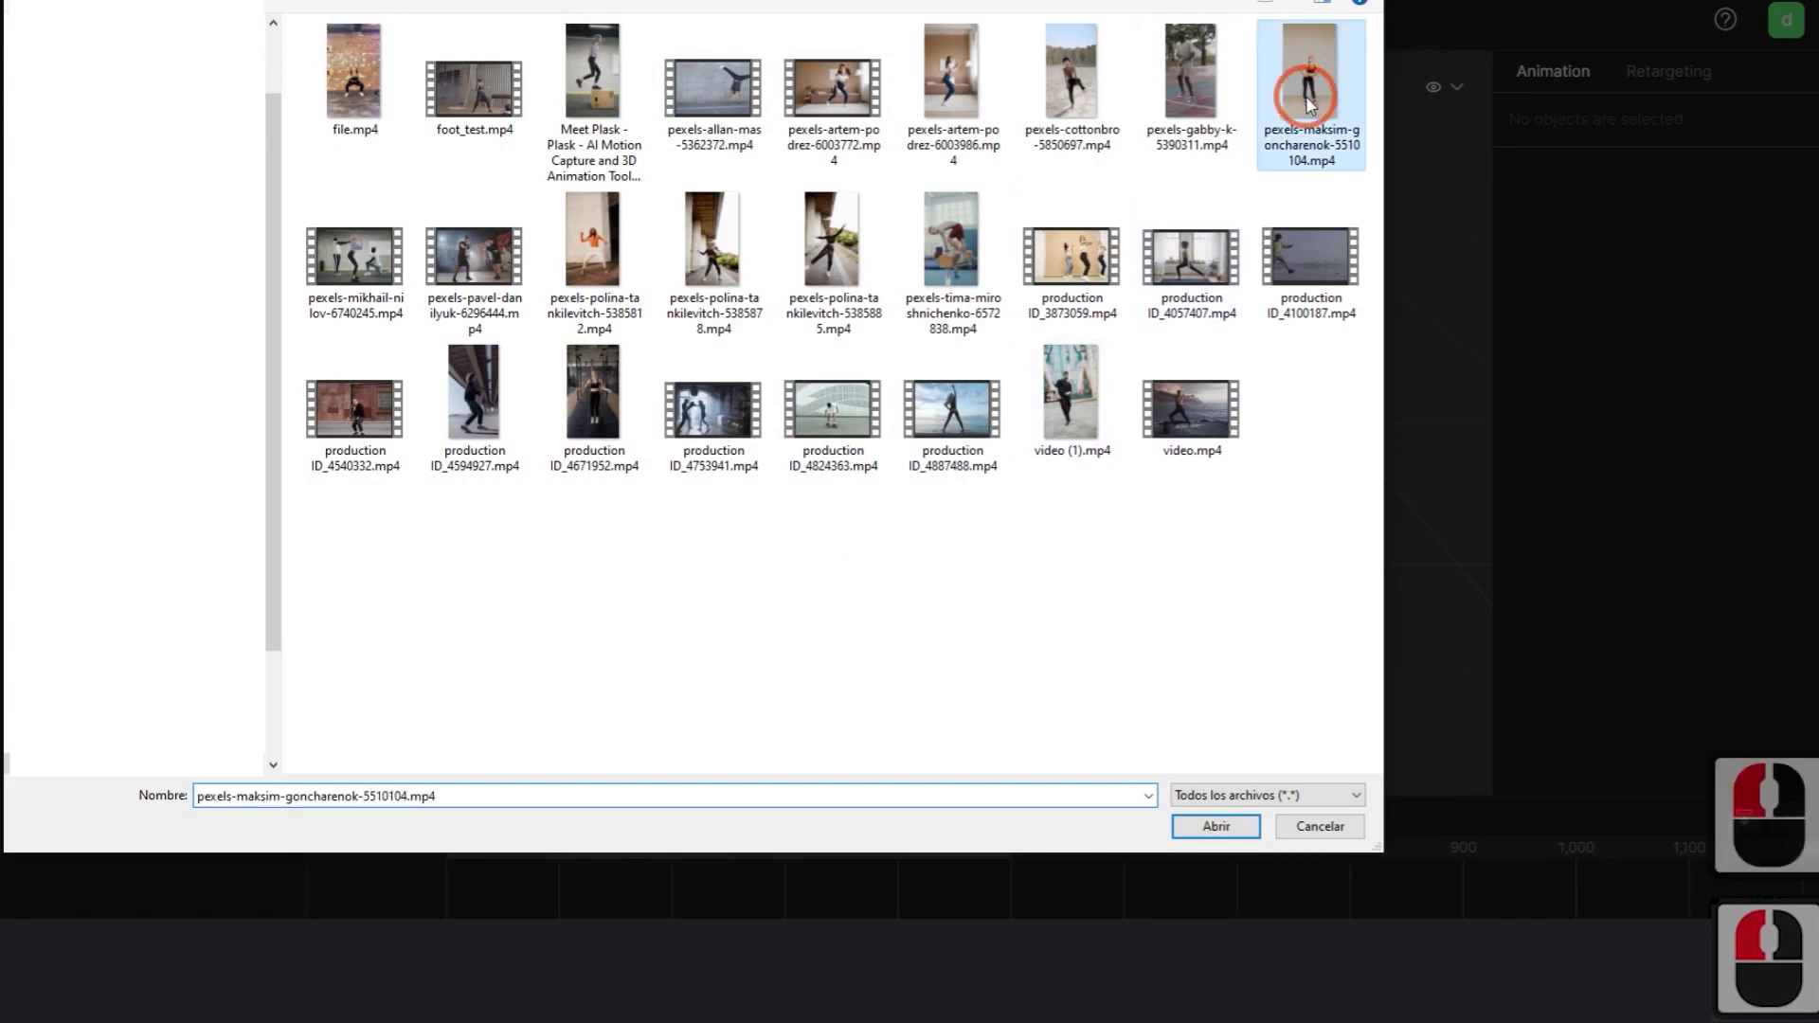
left_click(1218, 832)
left_click(913, 723)
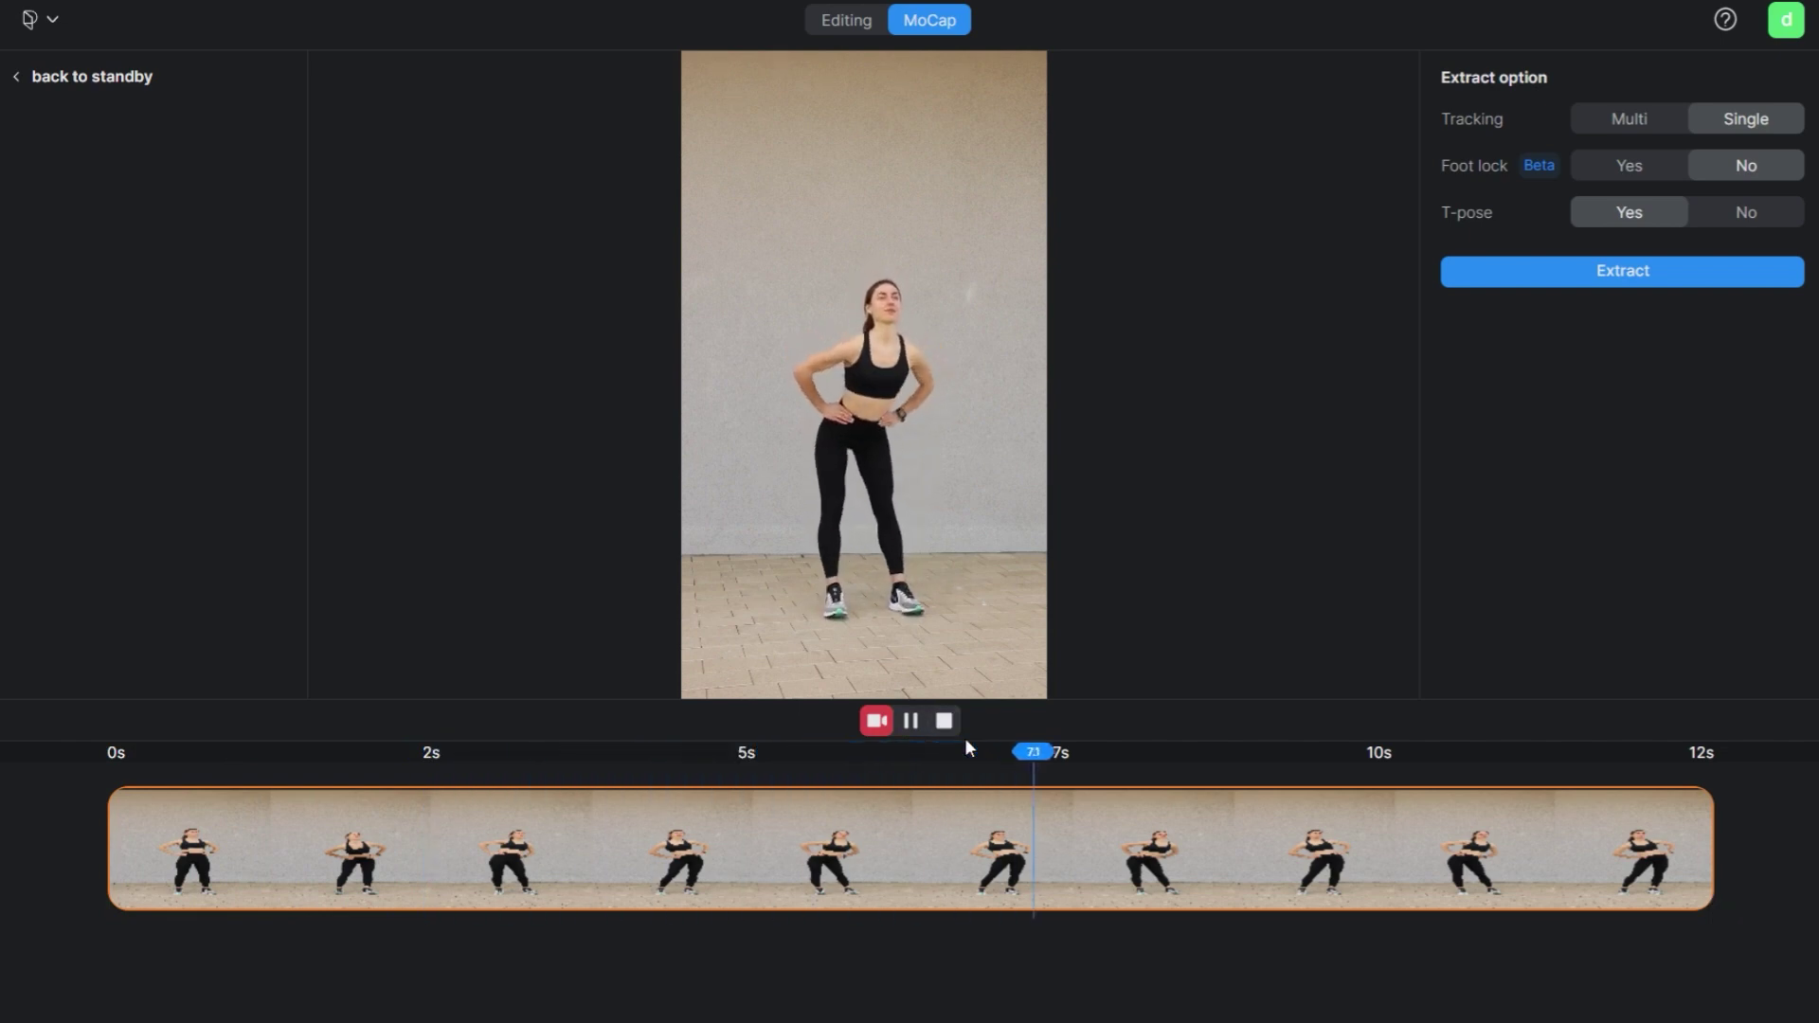
- Trim the clip to end at about 7 s, enable single tracking, foot lock and T-pose, and extract
left_click(944, 720)
left_click_drag(1705, 825, 1040, 815)
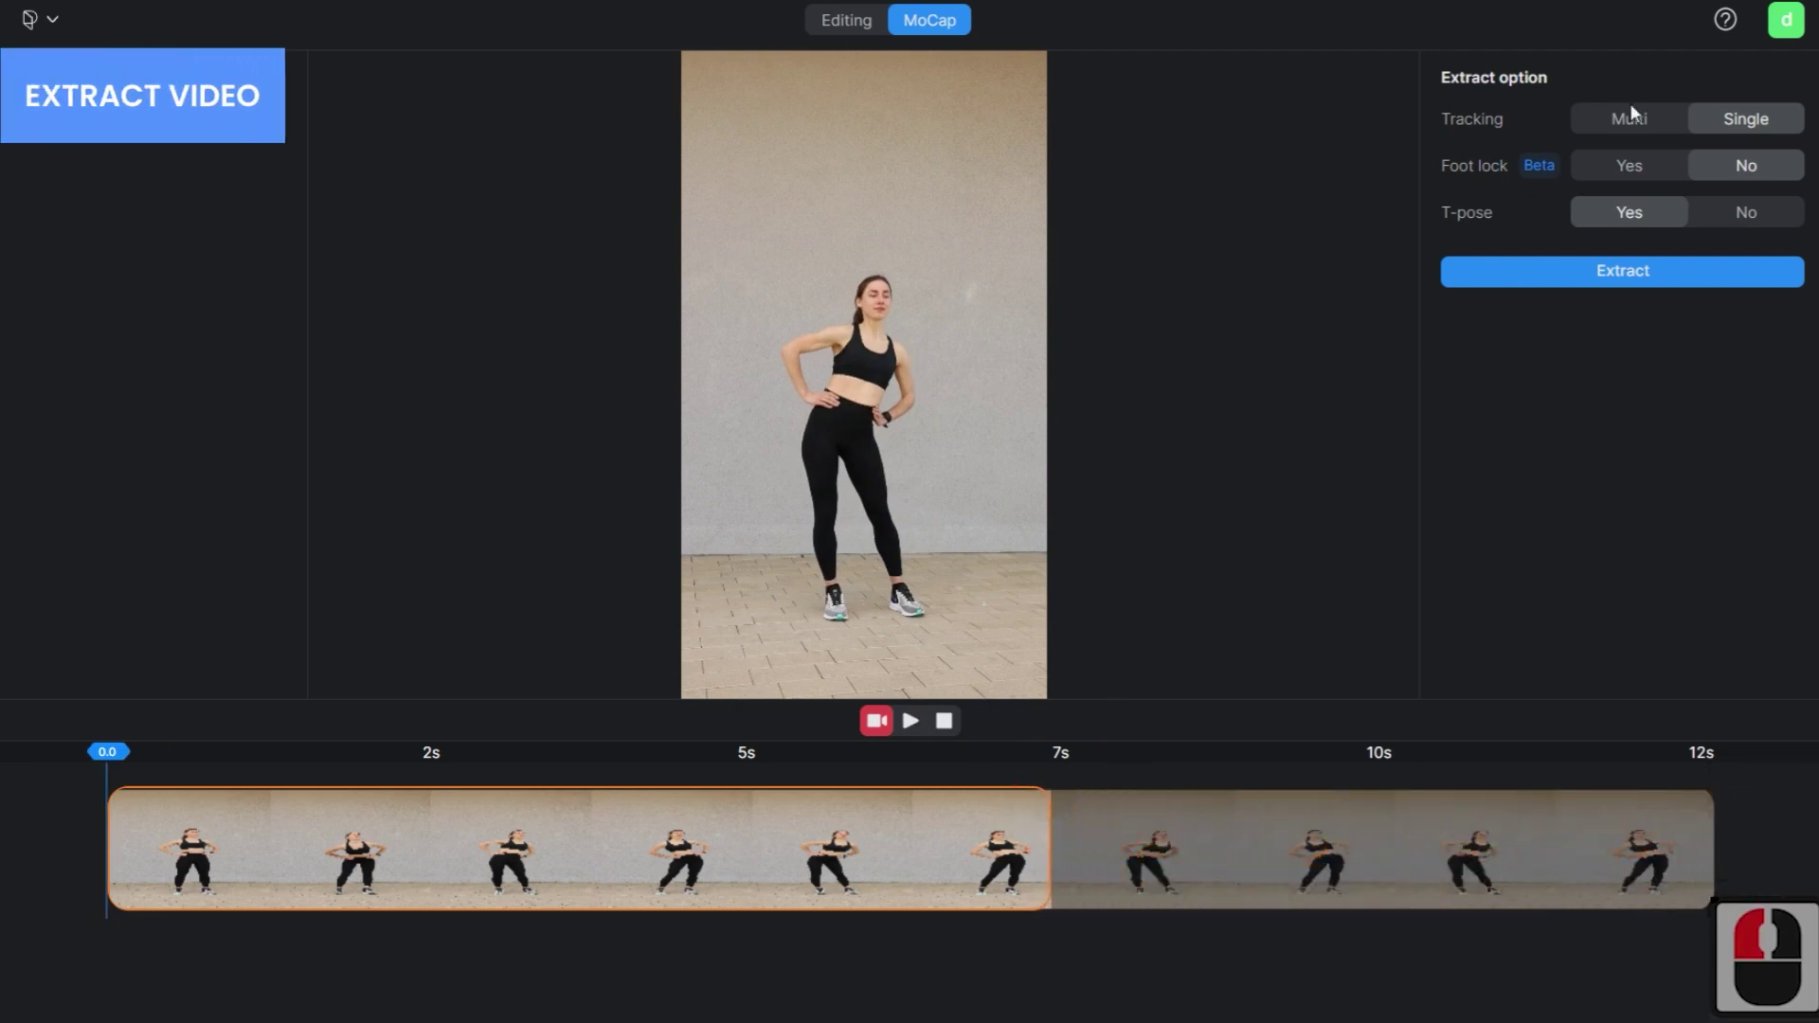
left_click(1739, 133)
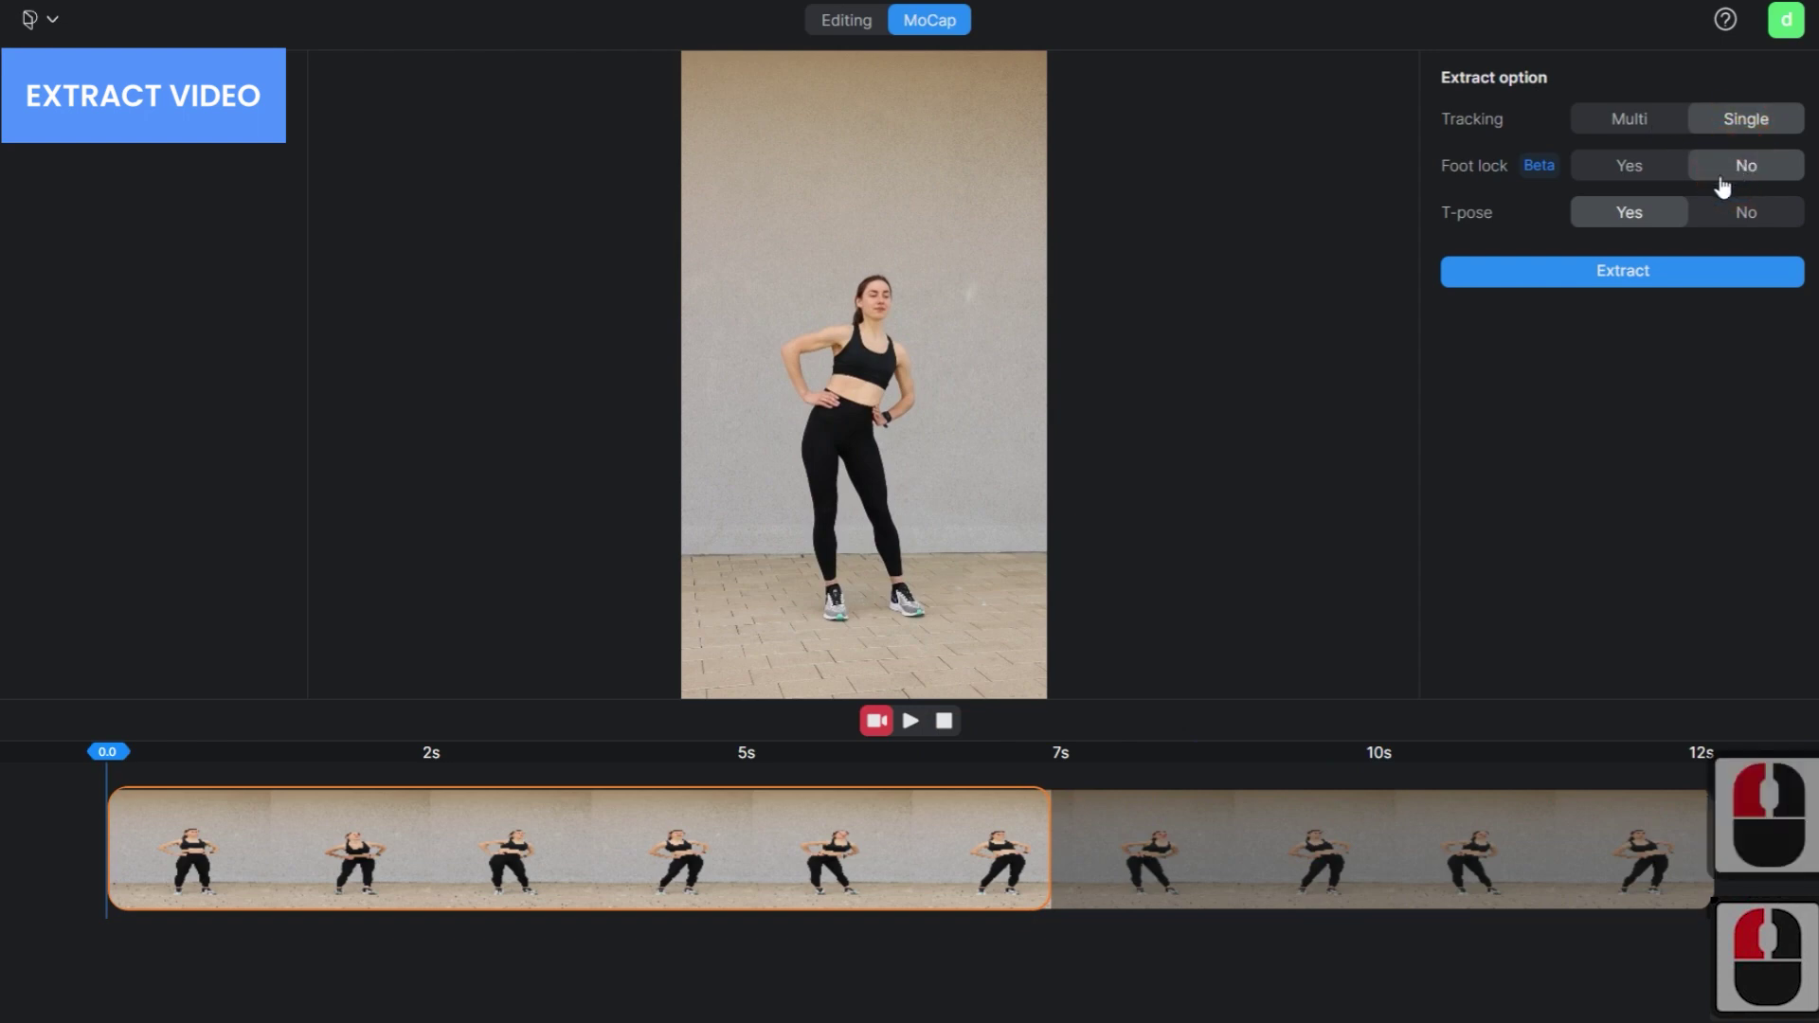
left_click(1630, 168)
left_click(1622, 208)
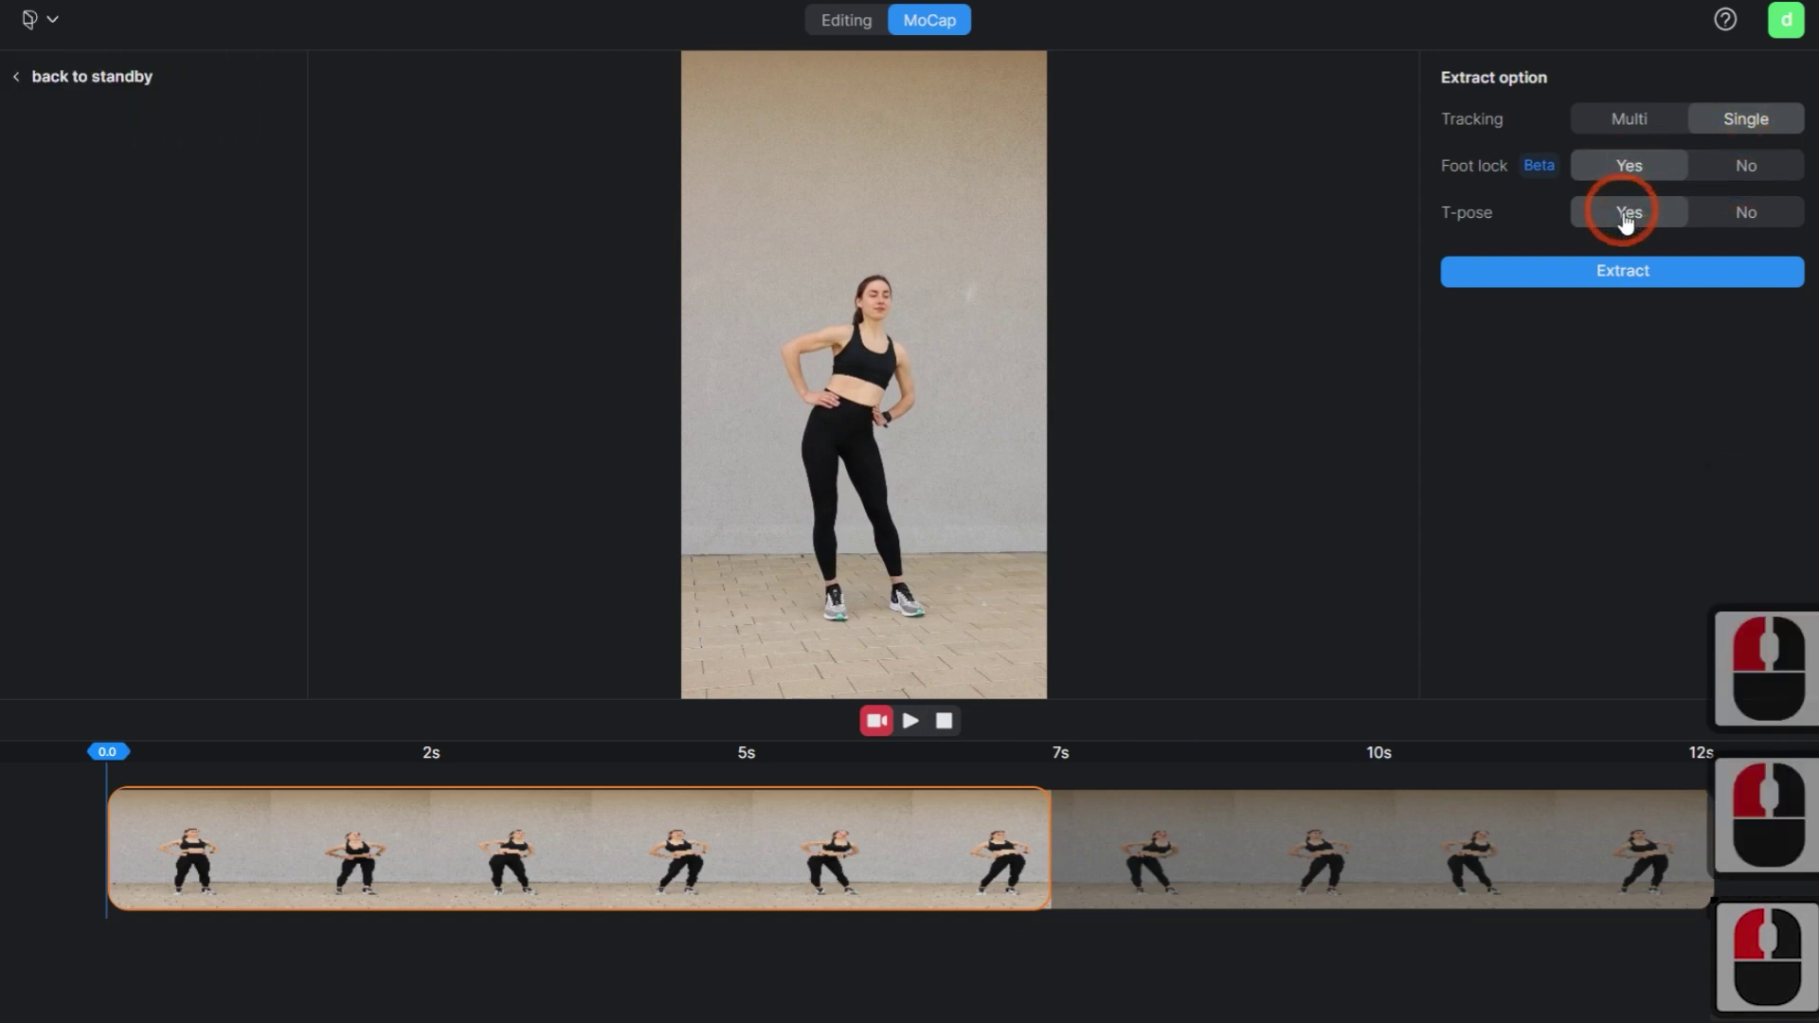
left_click(1626, 273)
- Name the extracted motion Test_Reallusion and apply it to Mannequin.glb
type("Test")
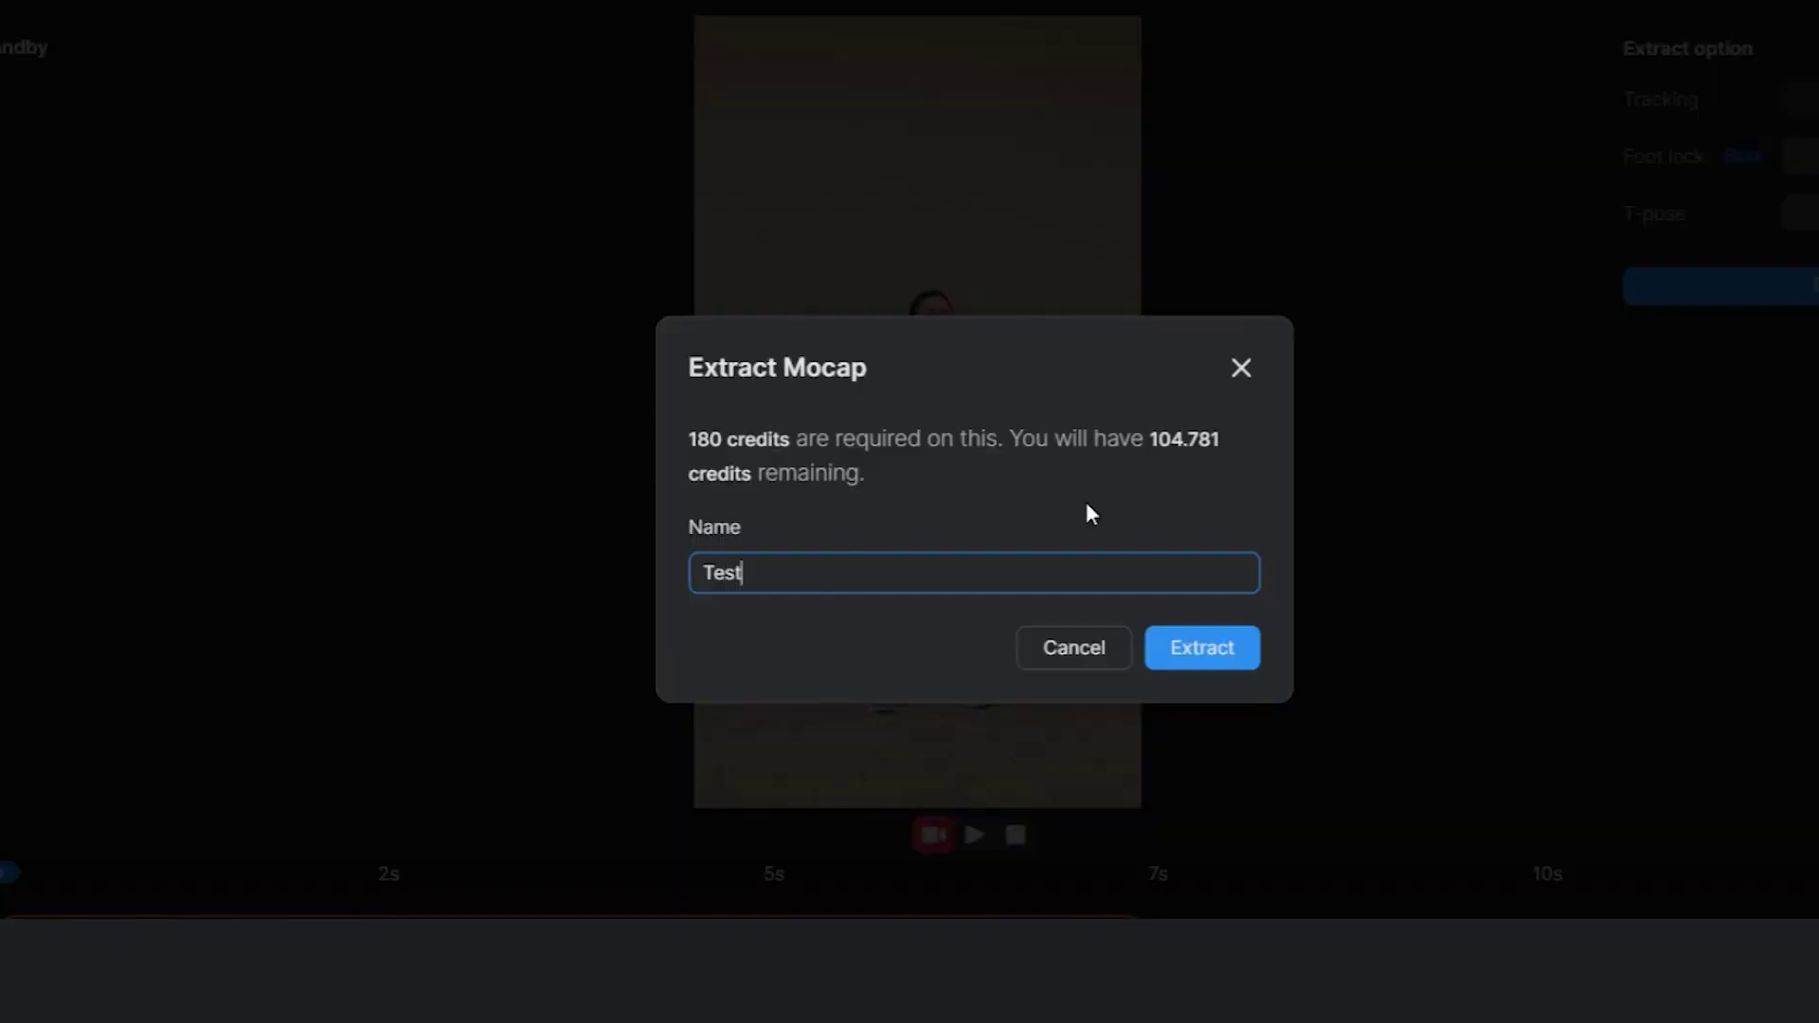
type("_Reallusion")
left_click(1201, 647)
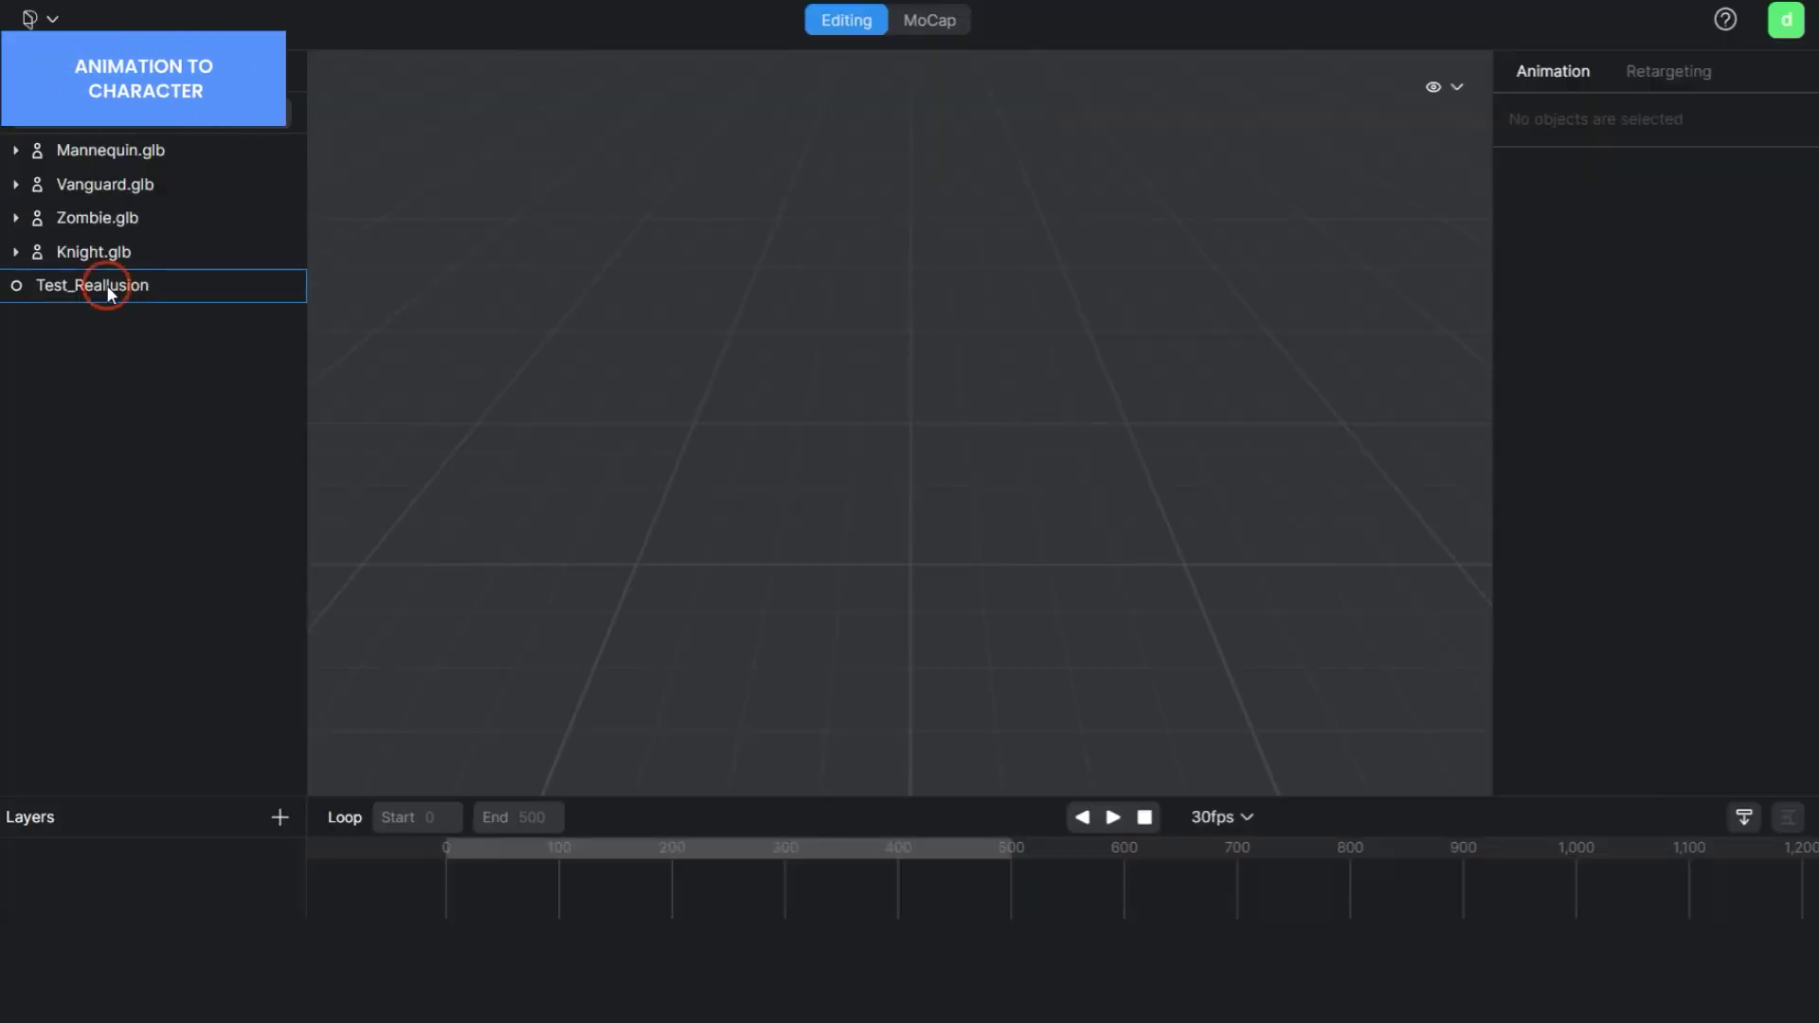
left_click_drag(106, 286, 117, 144)
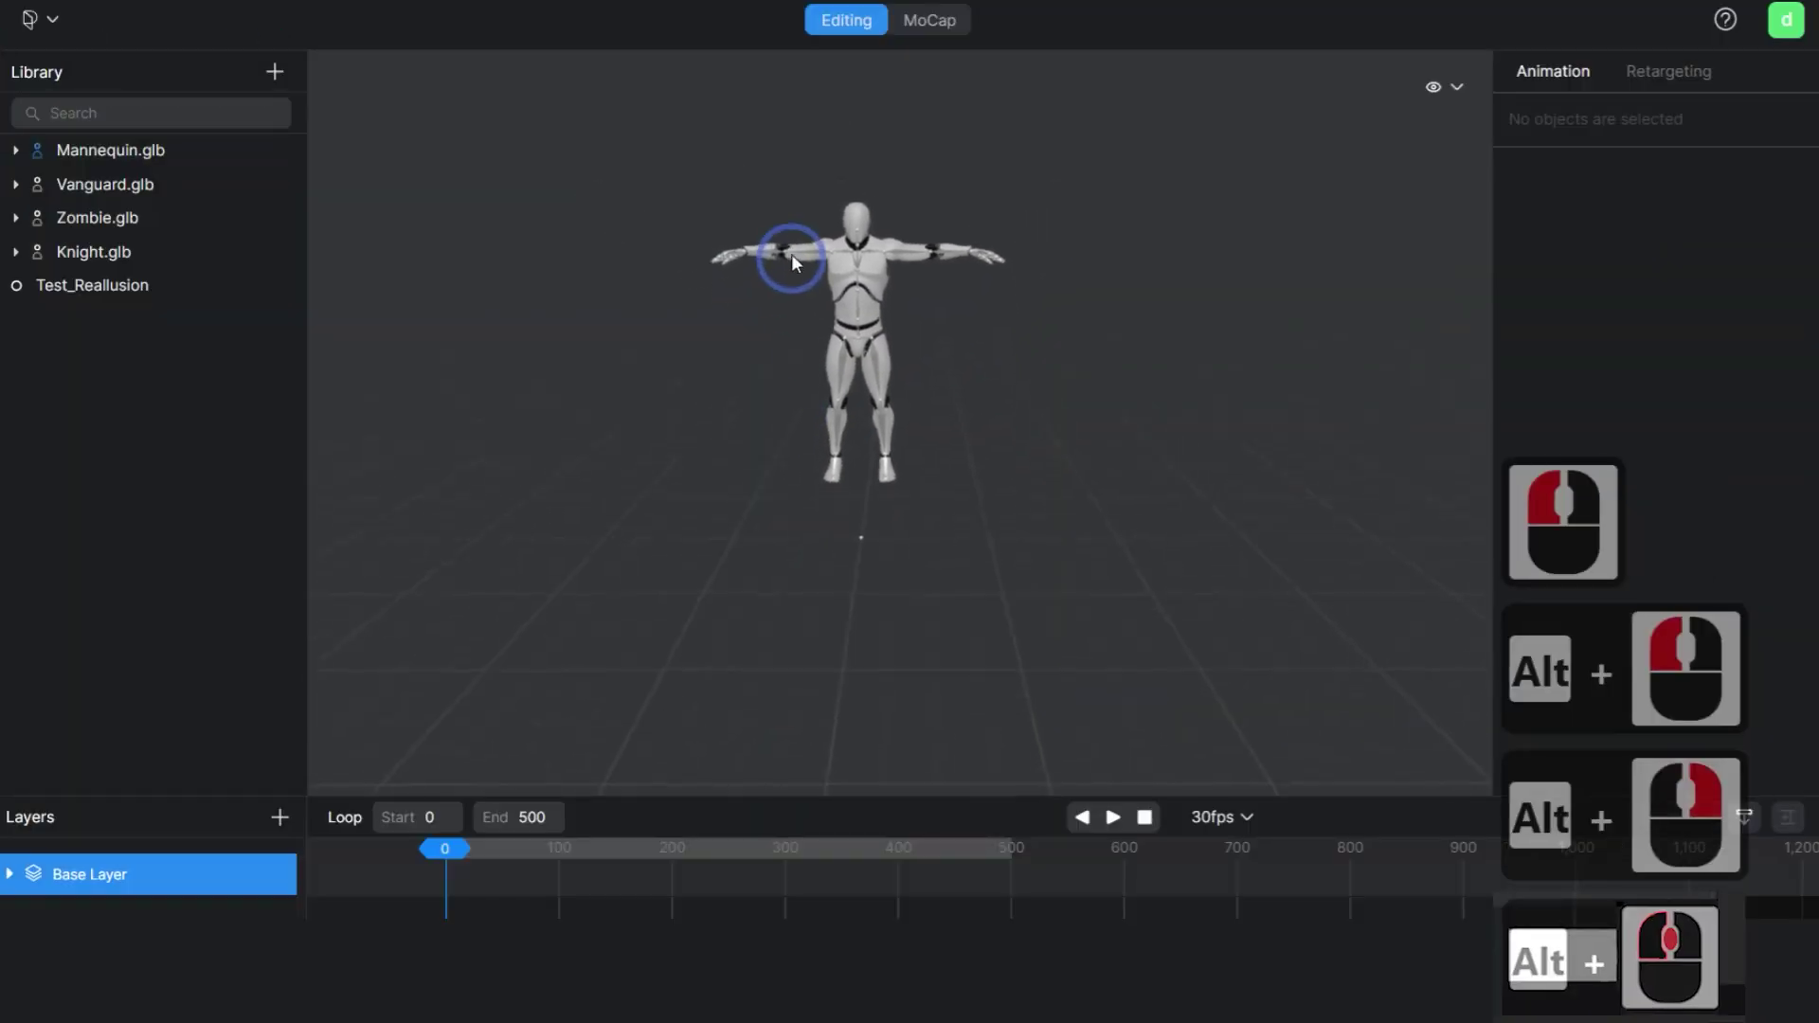
- Preview the Mannequin's dance, then stop playback back at frame 0
scroll(829, 259, "down", 3, "alt")
left_click(1003, 446)
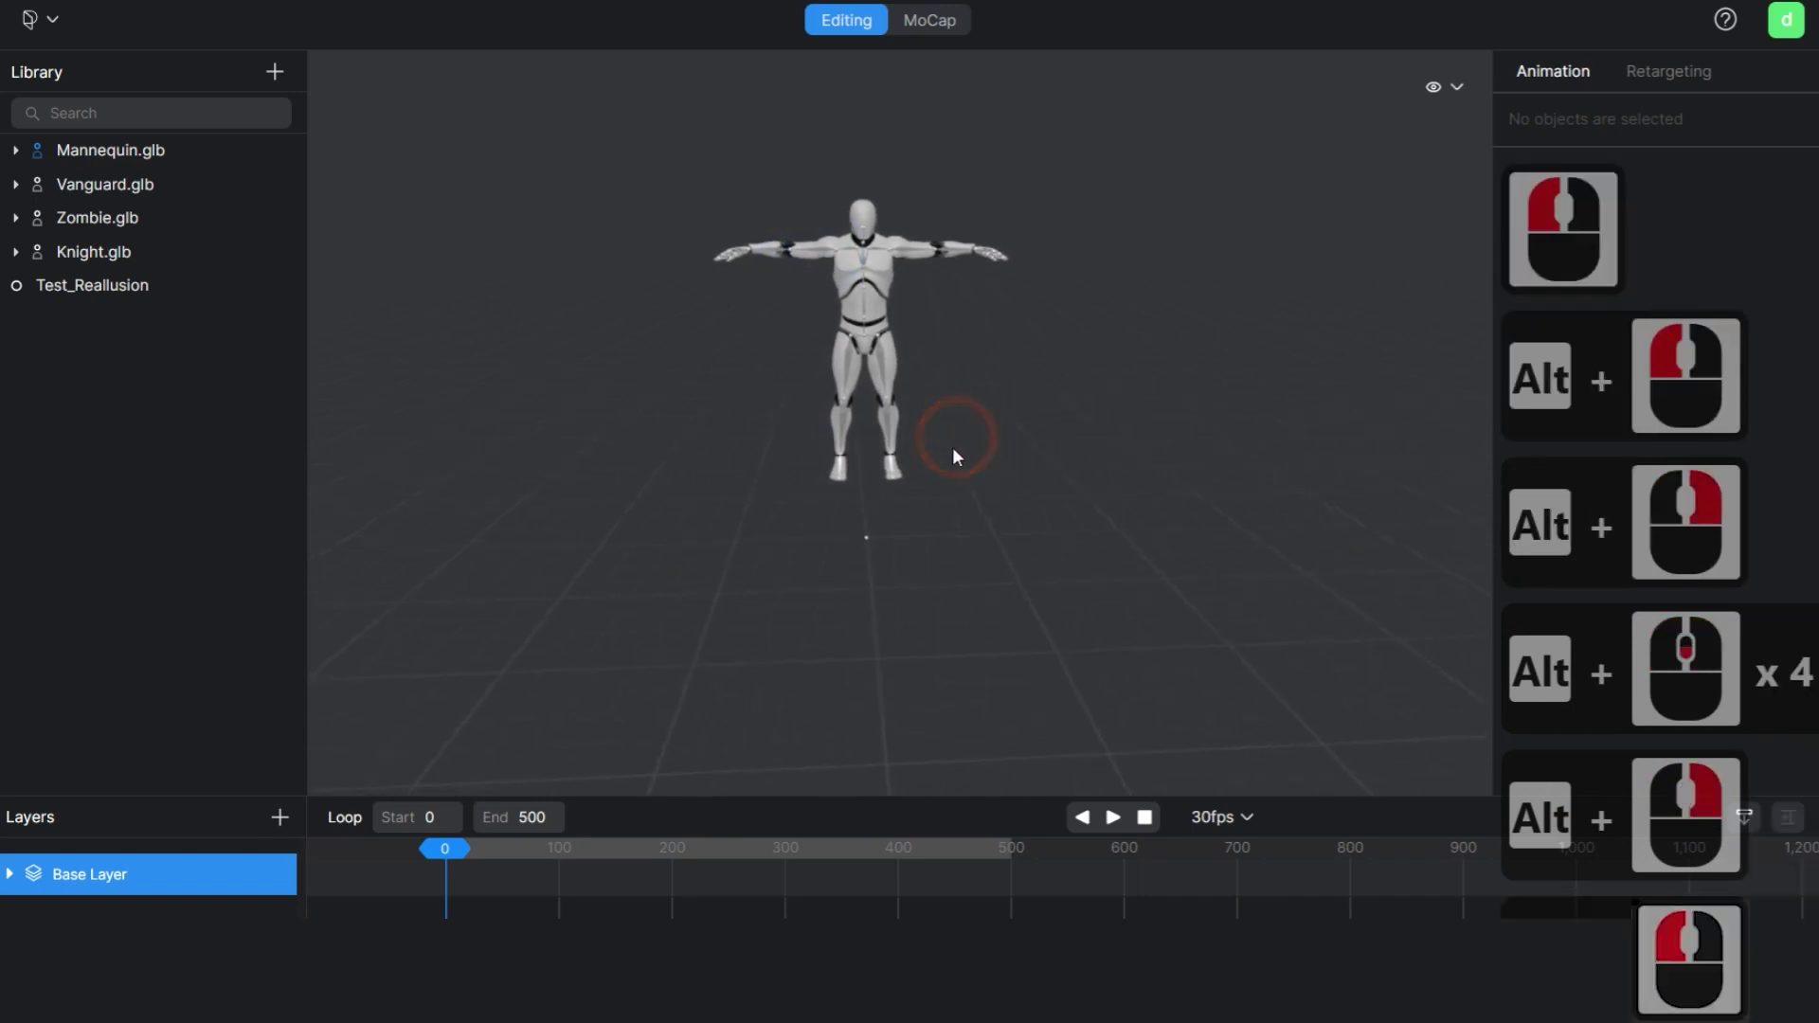
left_click(1112, 817)
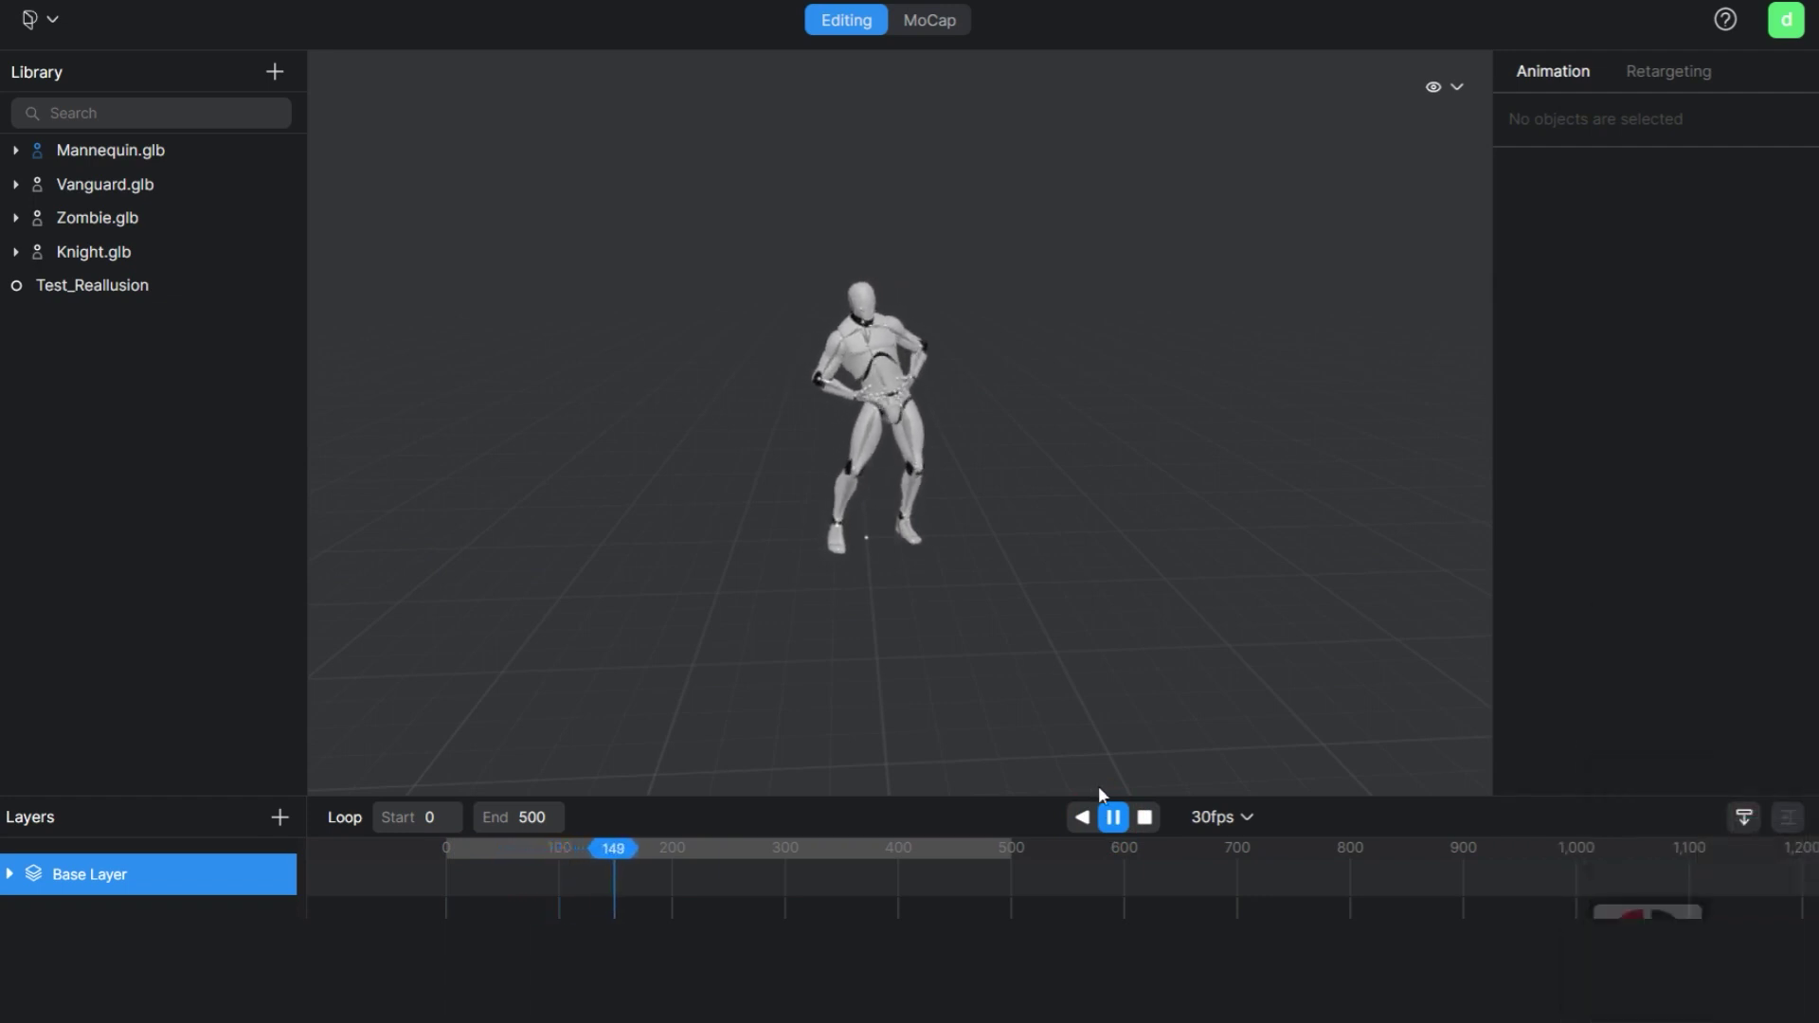
left_click(1144, 819)
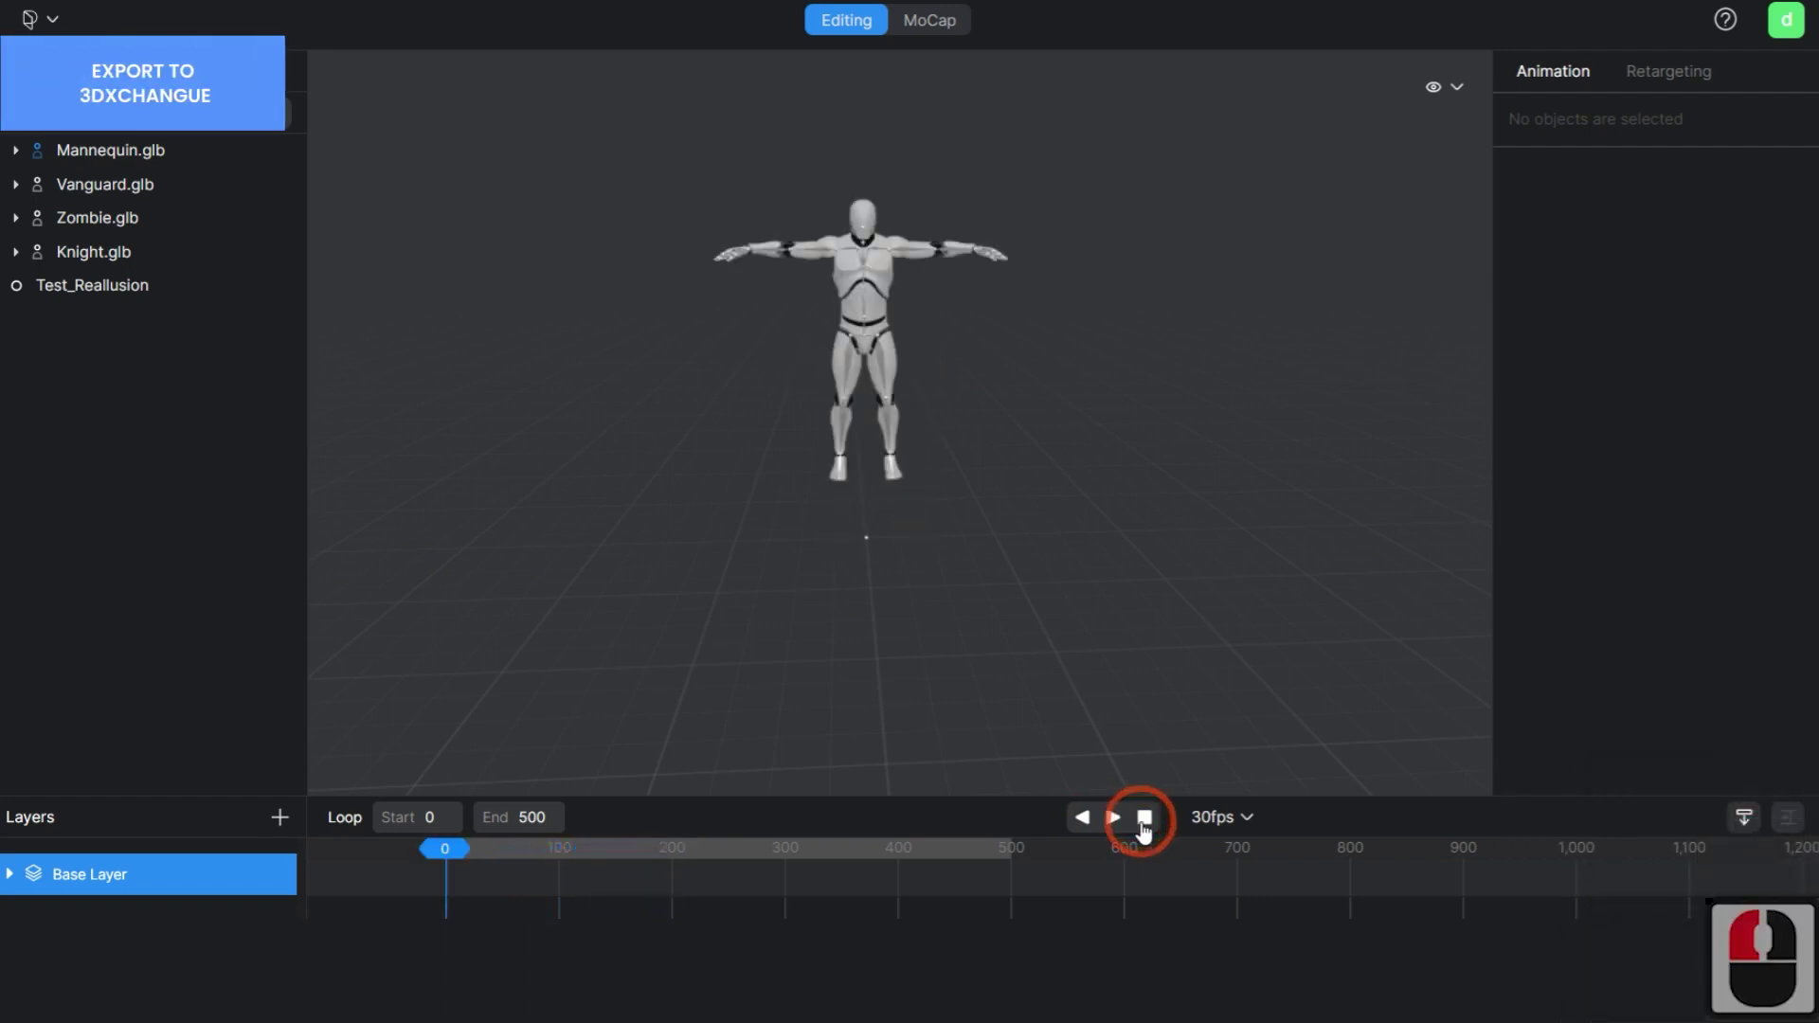
- Export the Mannequin's Test_Reallusion motion as fbx (Unreal engine), named TestReallusion
left_click(14, 154)
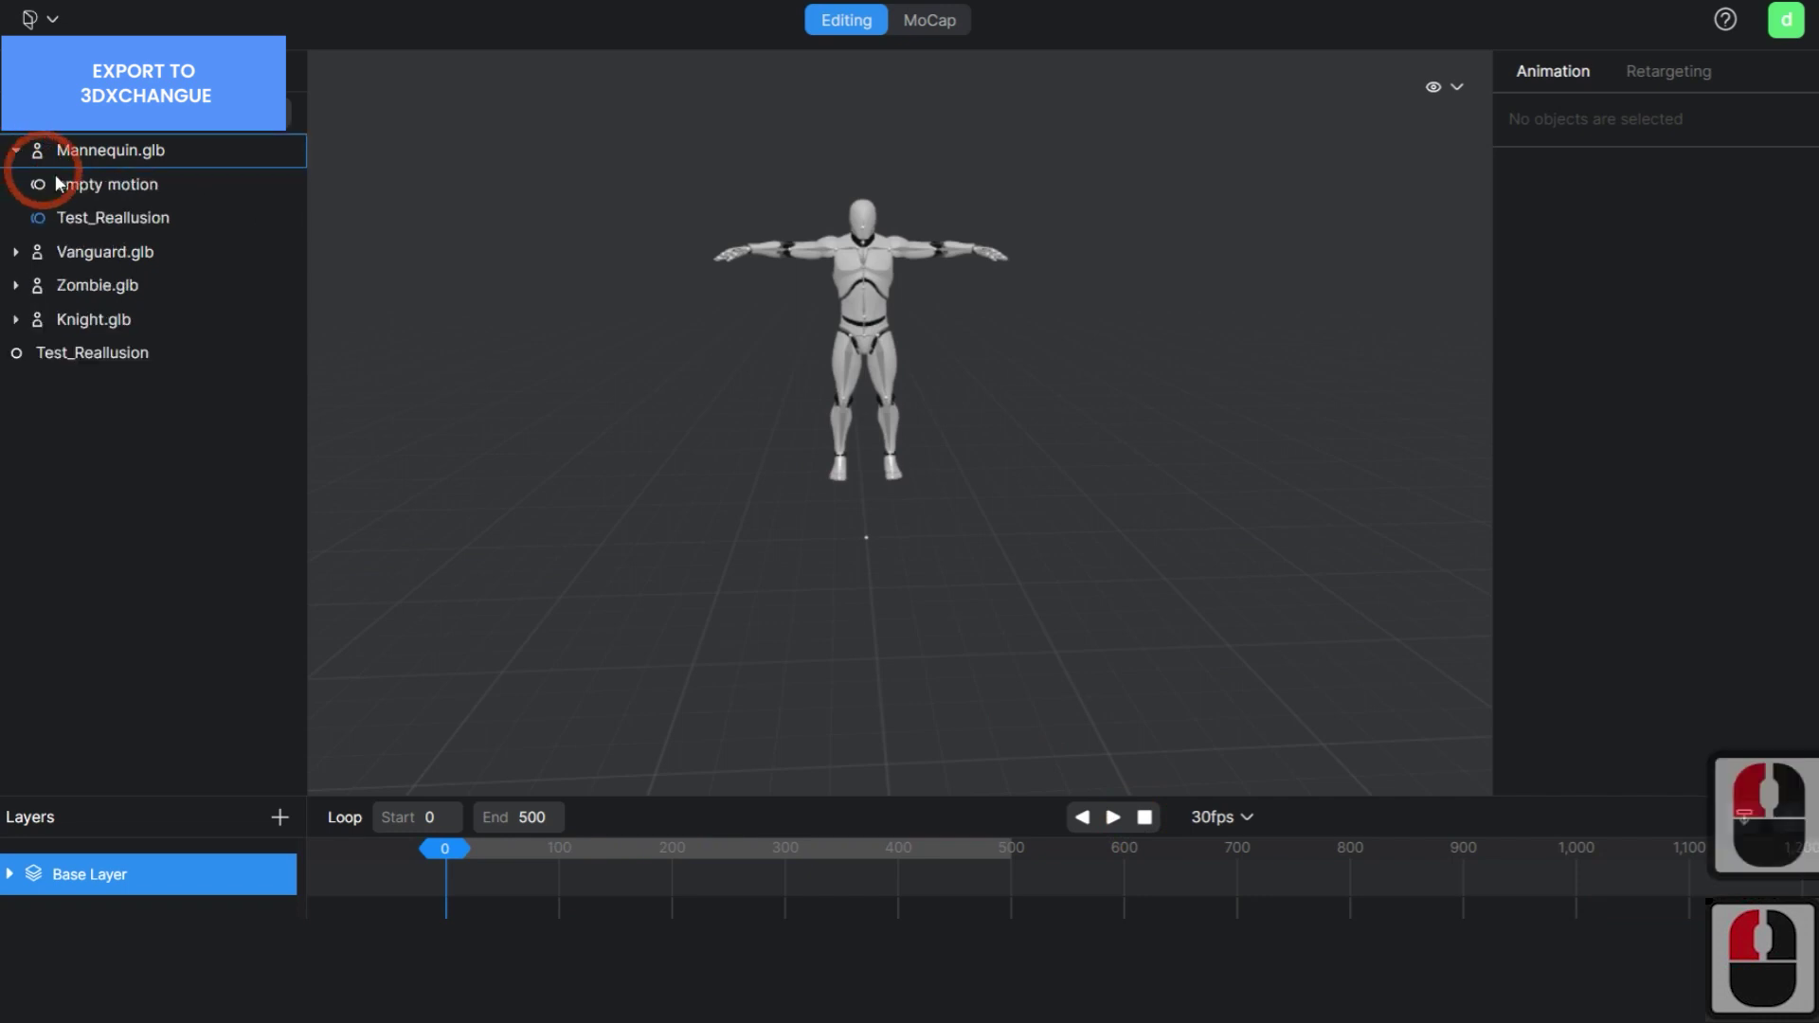
right_click(145, 218)
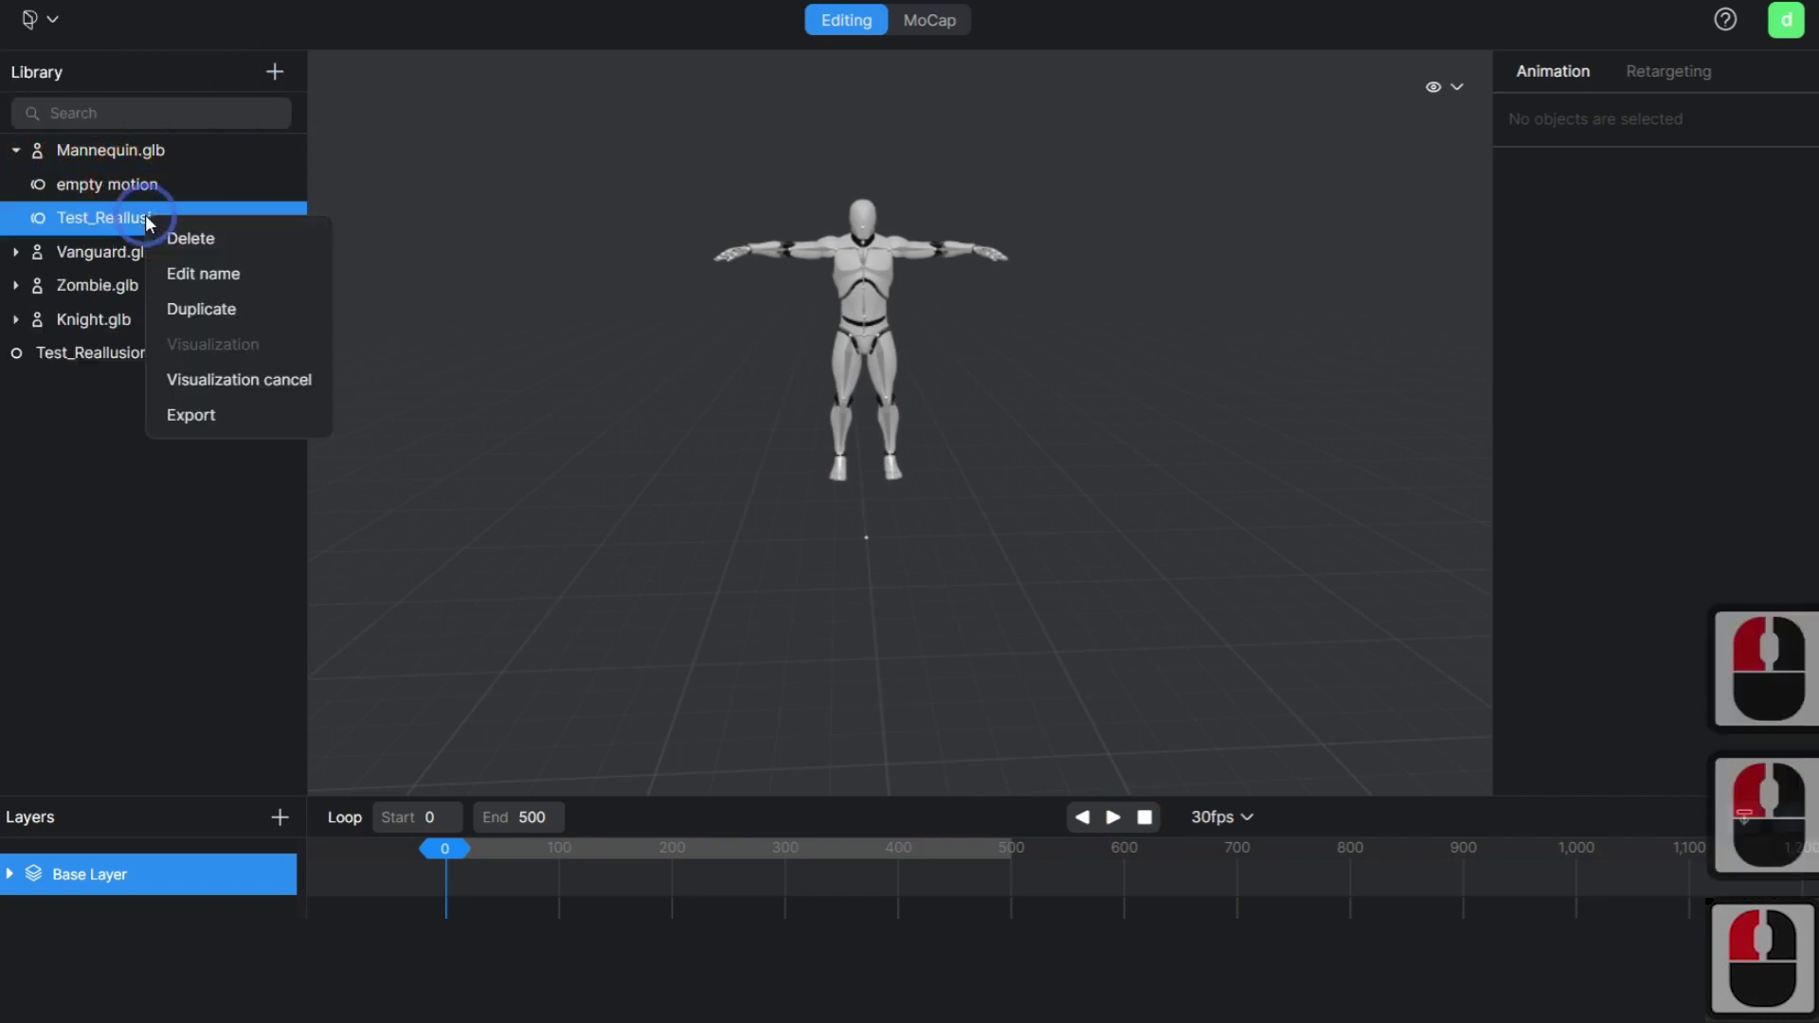
left_click(228, 413)
left_click(940, 473)
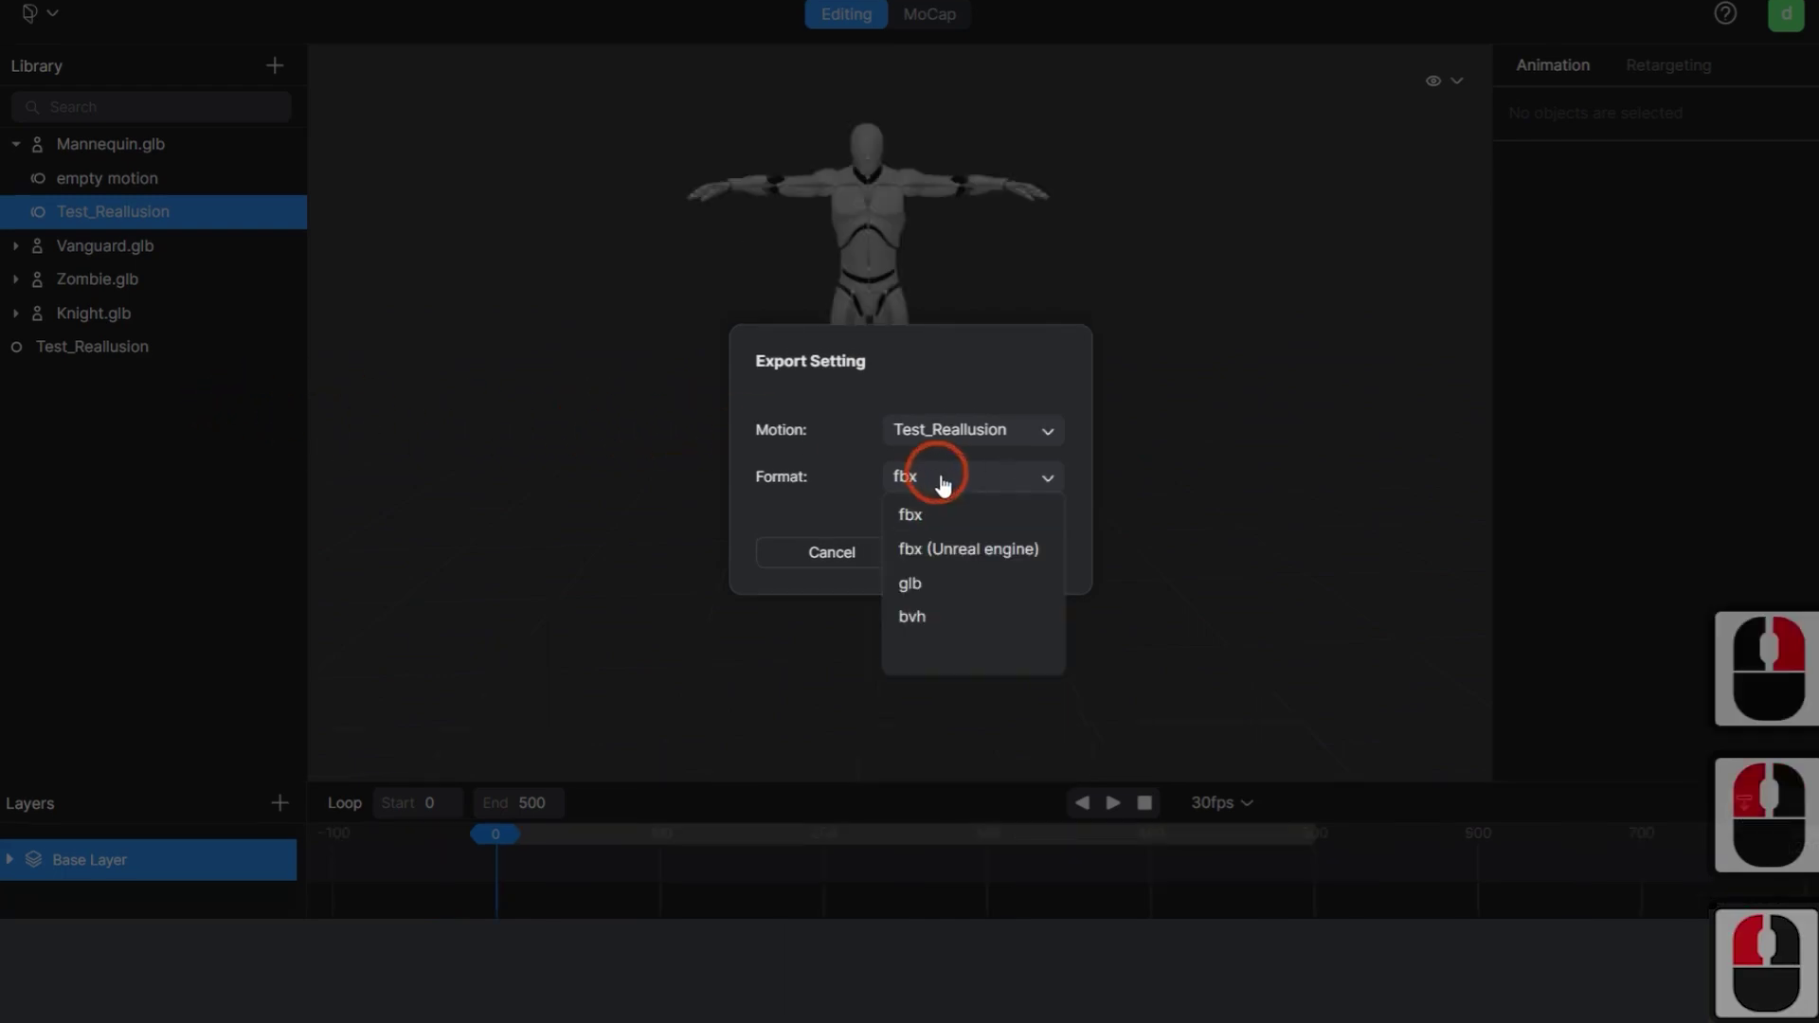
left_click(959, 550)
left_click(966, 553)
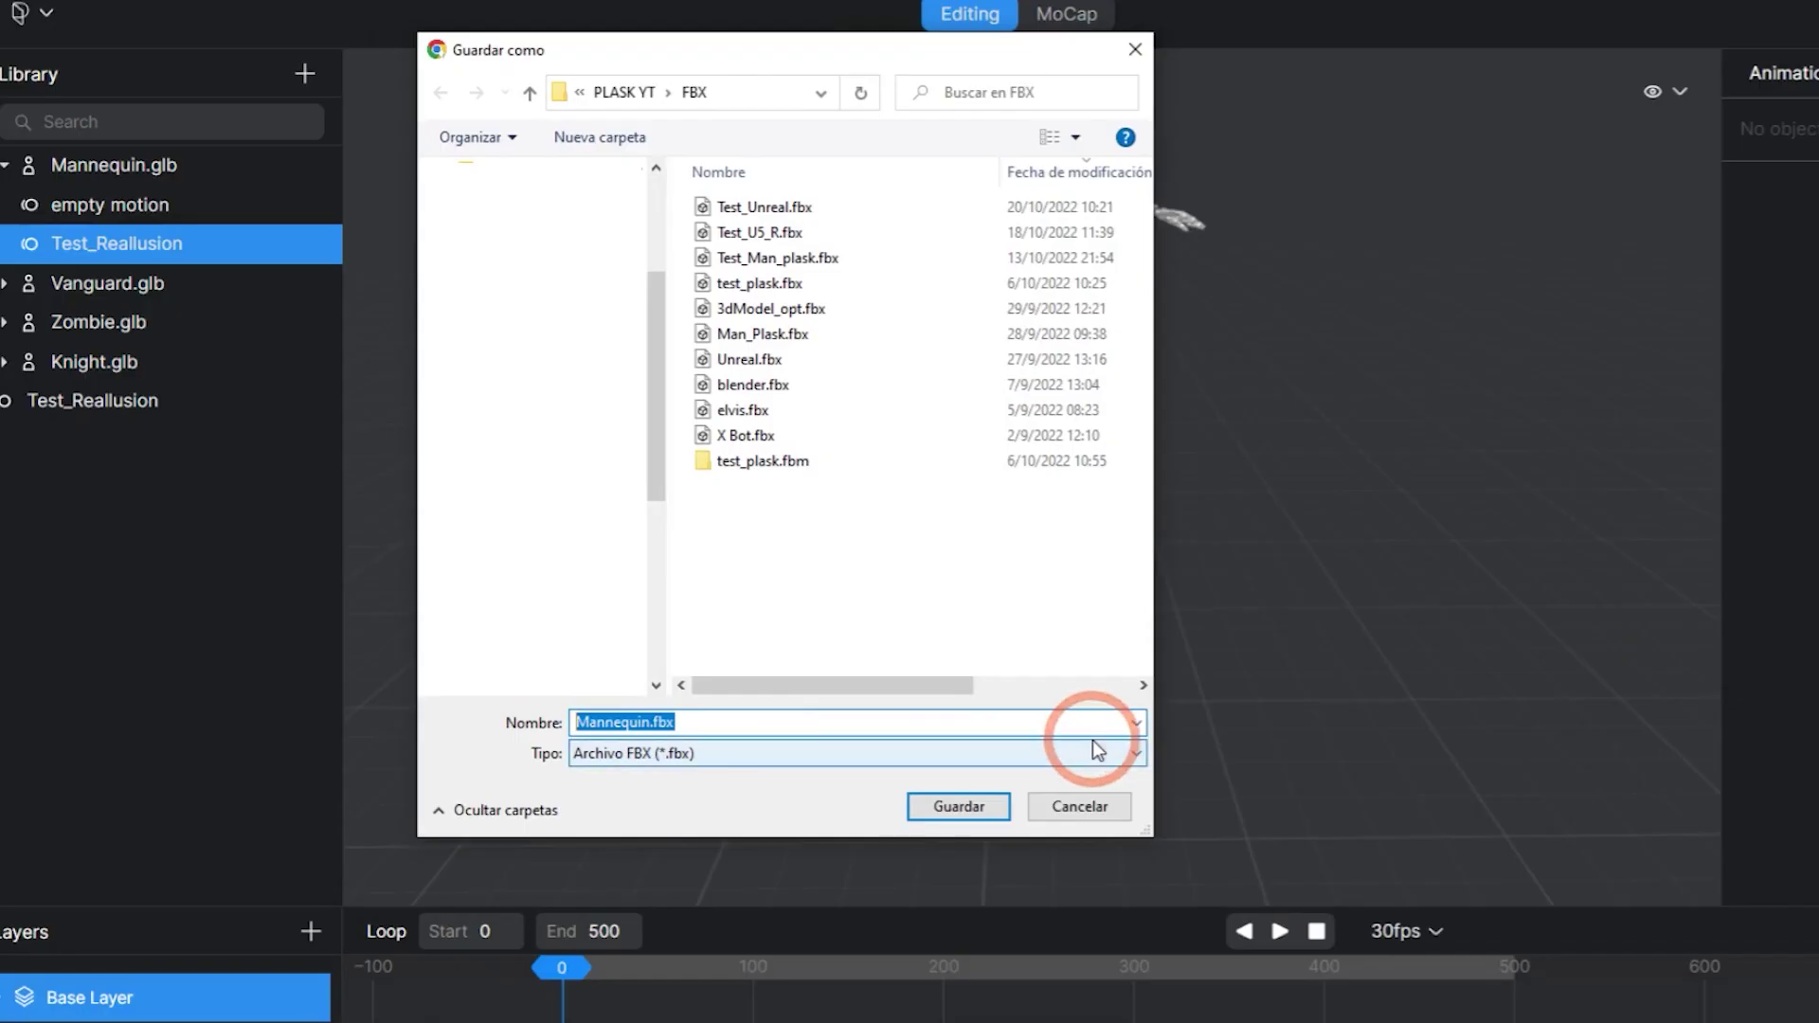
type("TestReallusion")
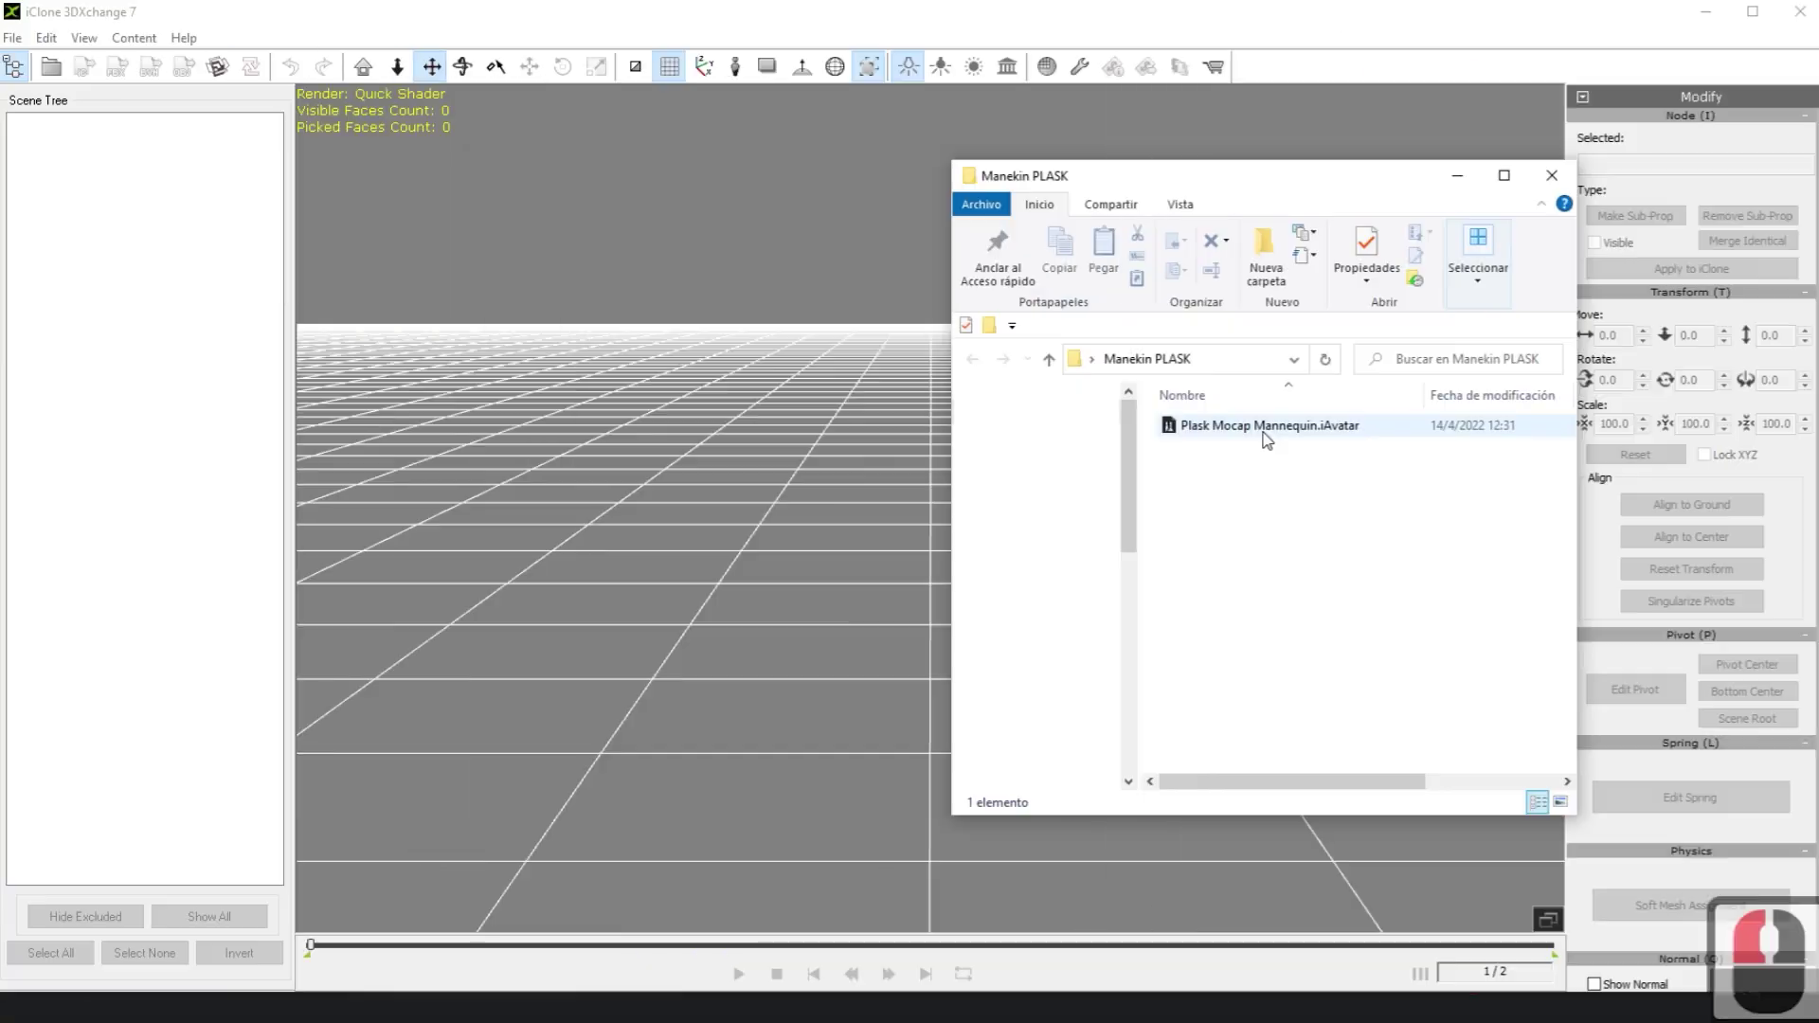
- Load the Plask Mocap Mannequin.iAvatar into the 3DXchange viewport
left_click_drag(1258, 426, 668, 474)
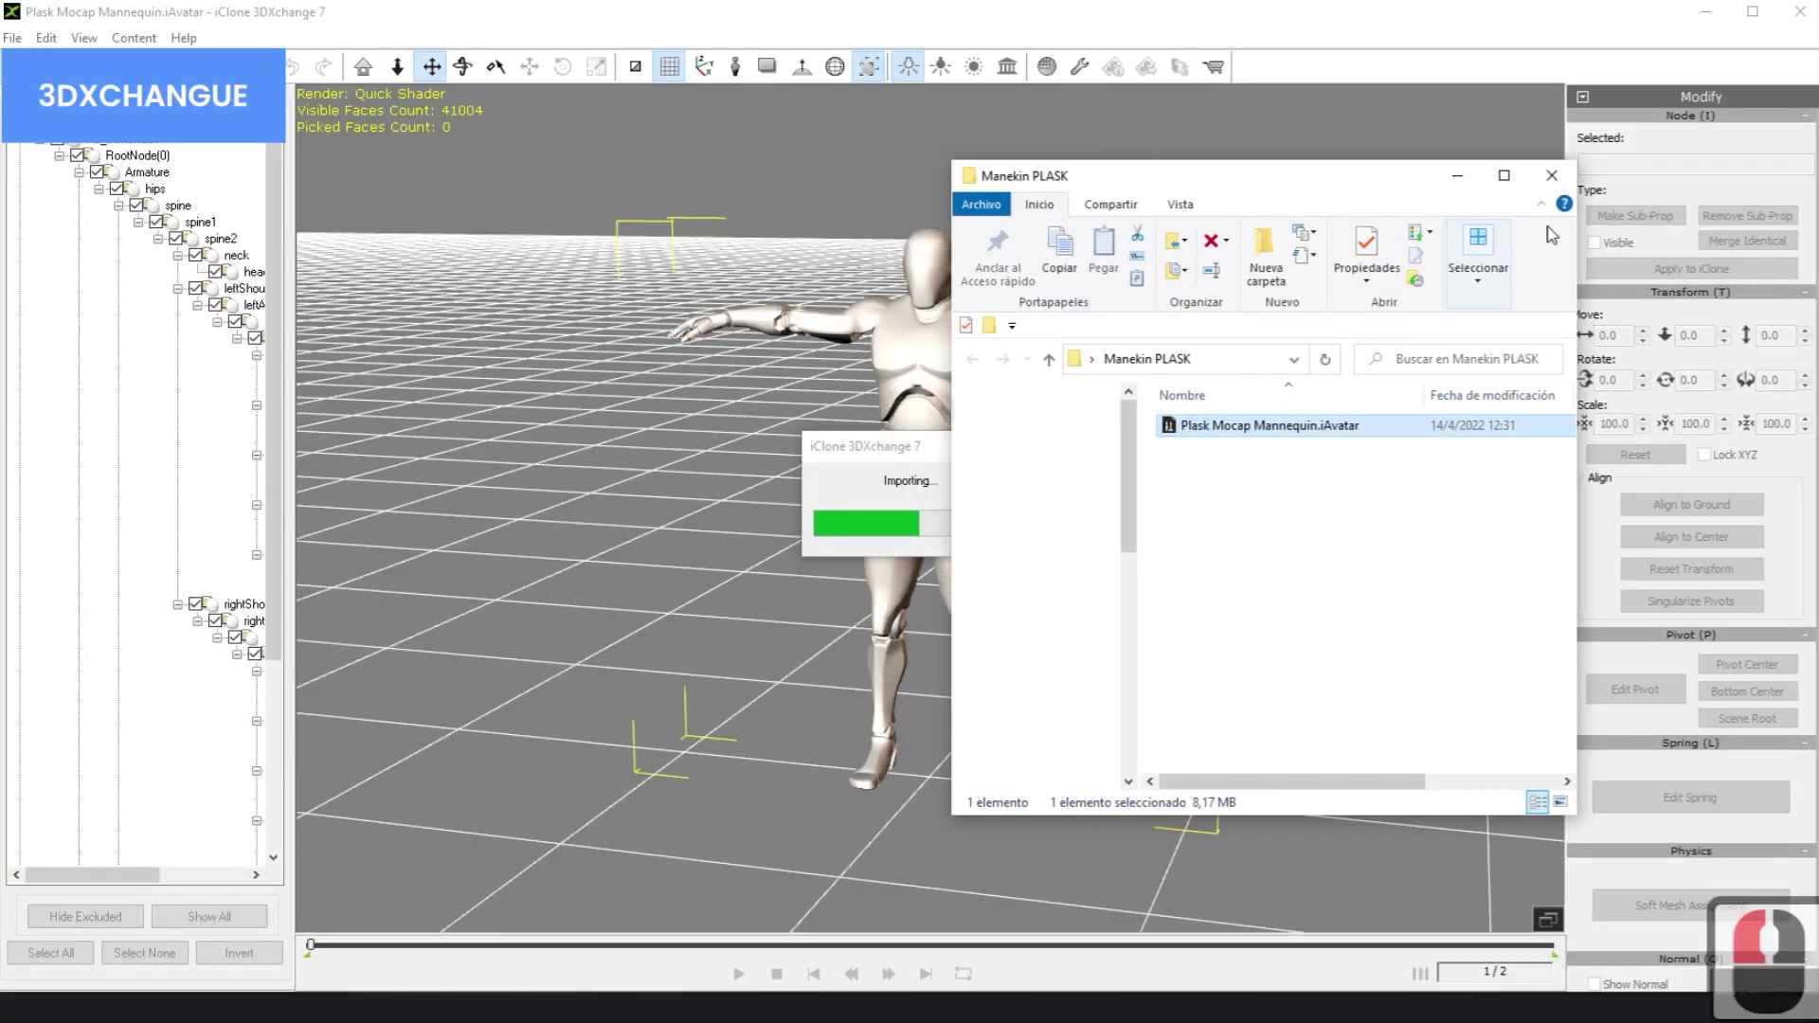
left_click(1551, 175)
mouse_move(1598, 521)
left_mouse_down()
mouse_move(1595, 0)
mouse_move(1597, 549)
left_mouse_up()
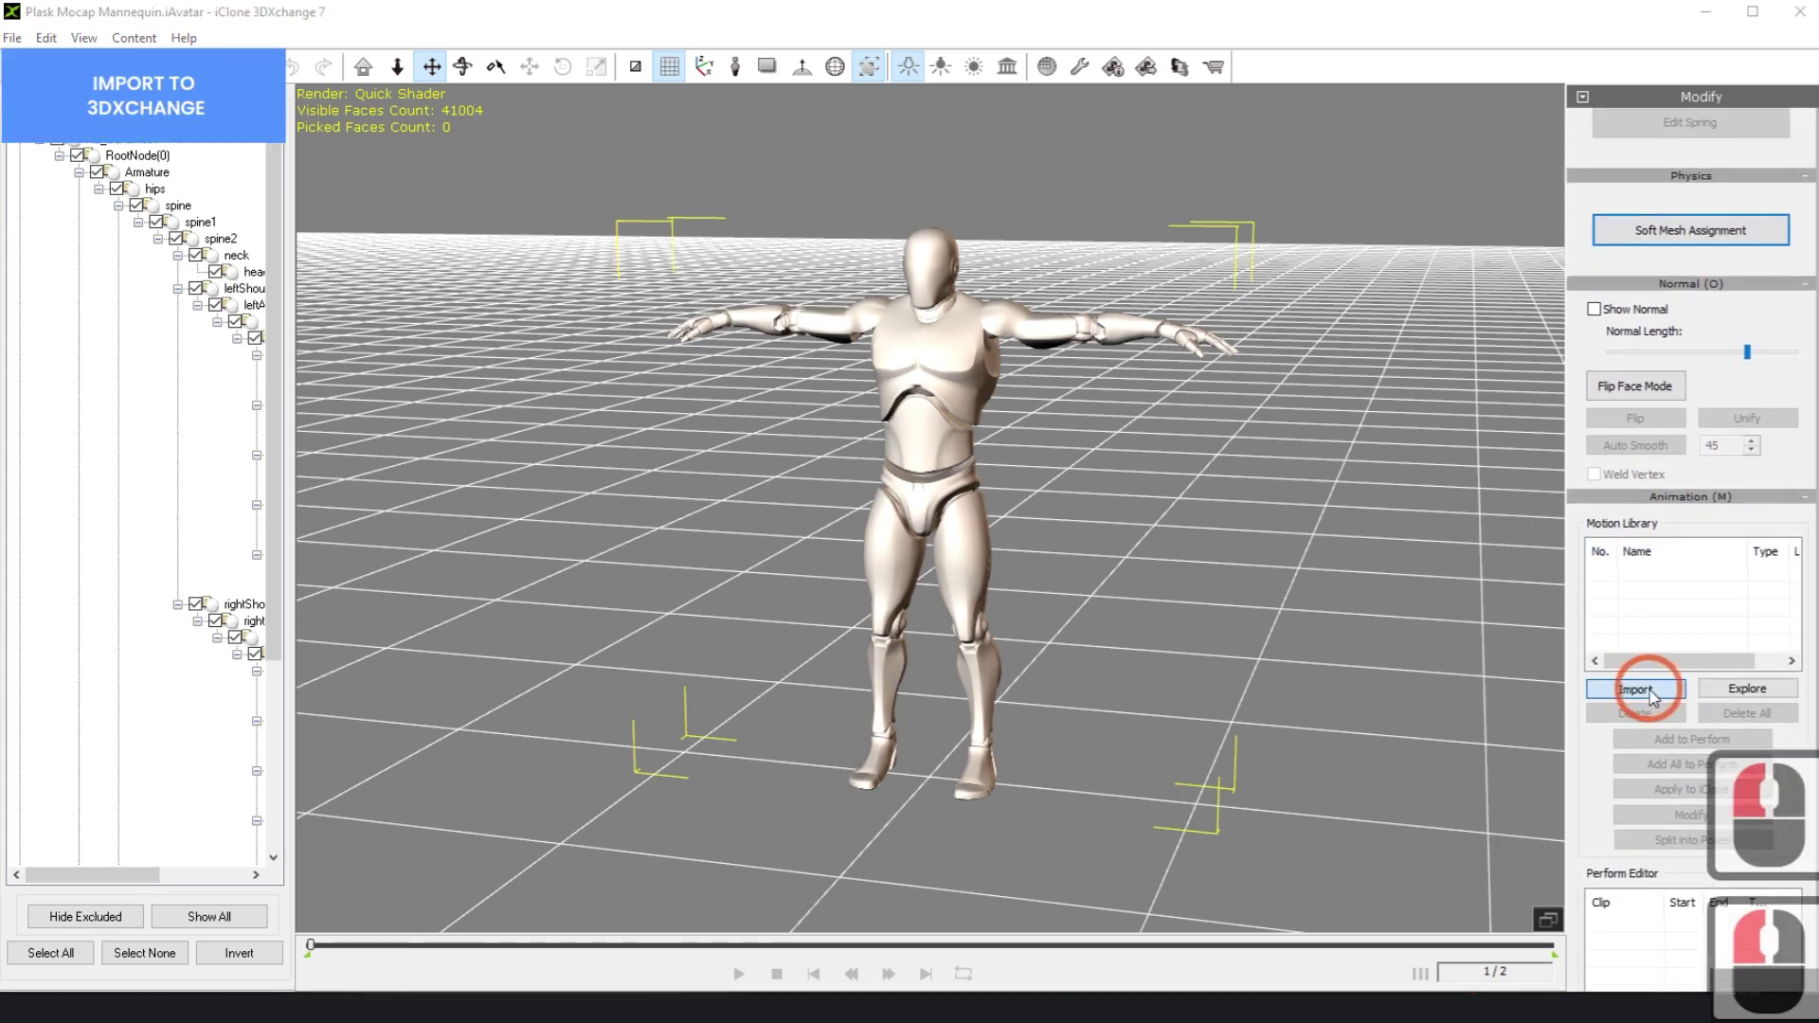
- Import TestReallusion.fbx into the Motion Library and confirm the characterization
left_click(1653, 692)
left_click(976, 387)
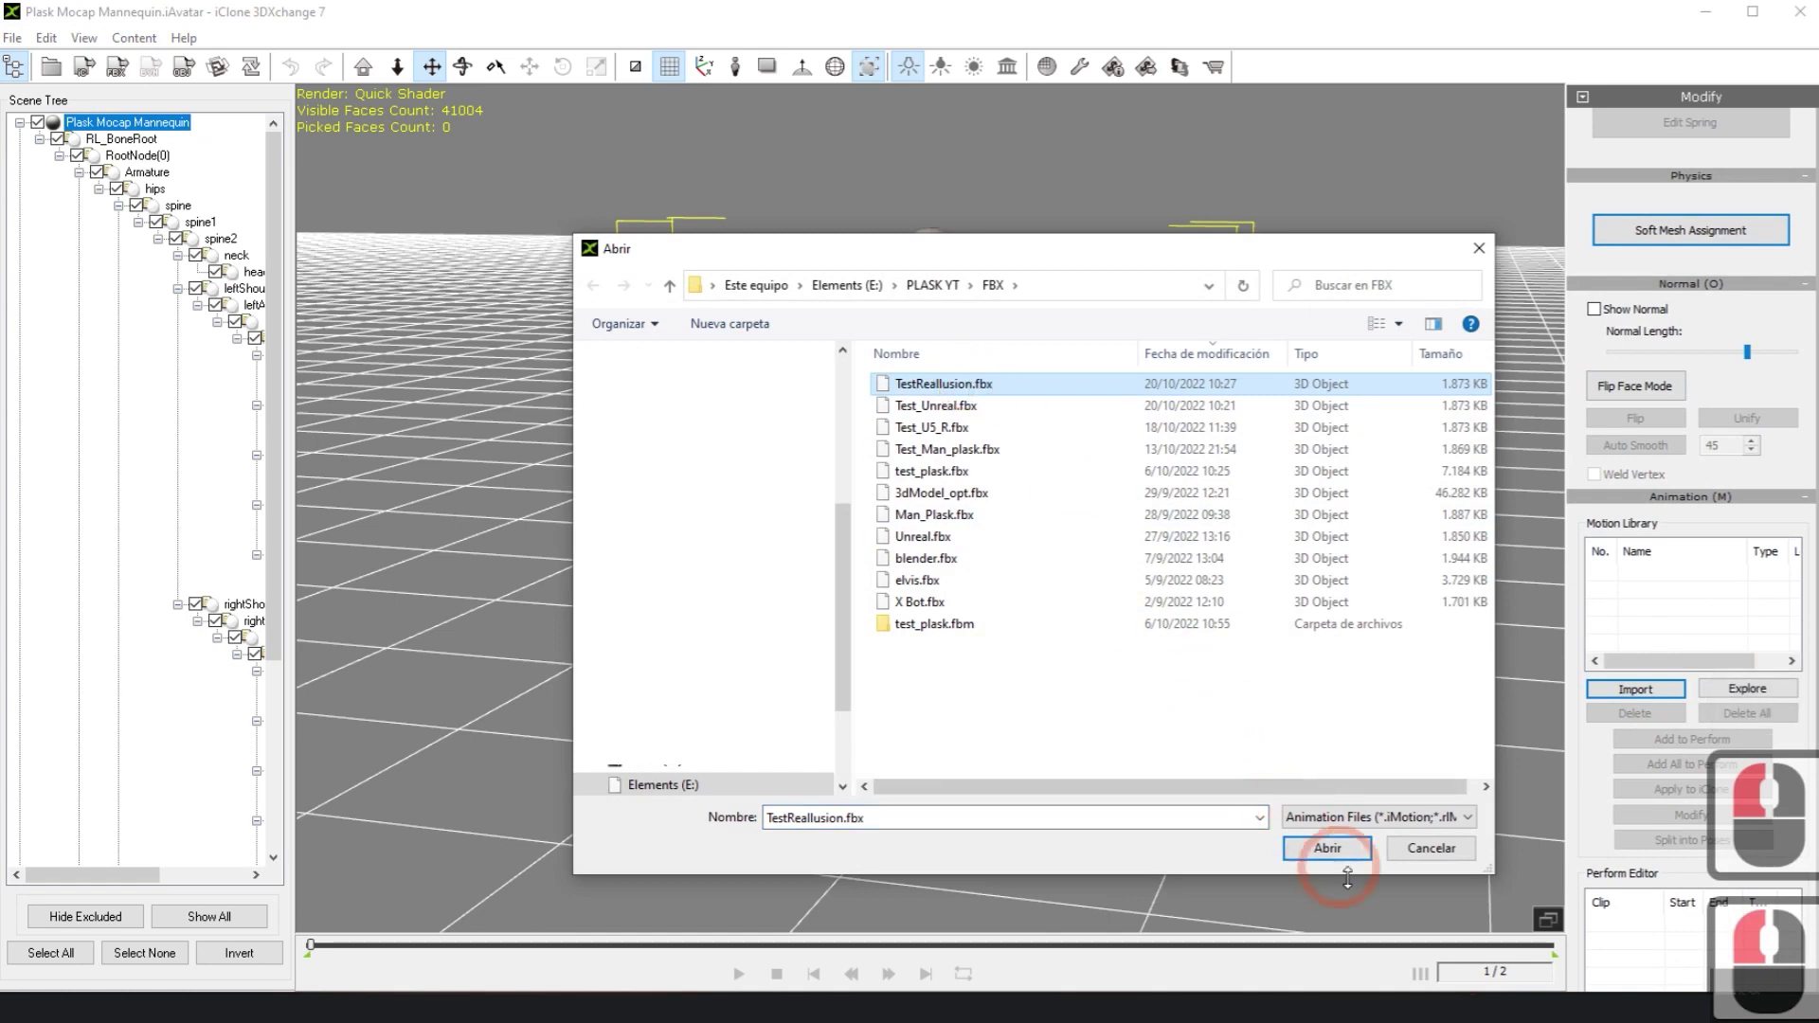
left_click(1326, 848)
left_click(926, 617)
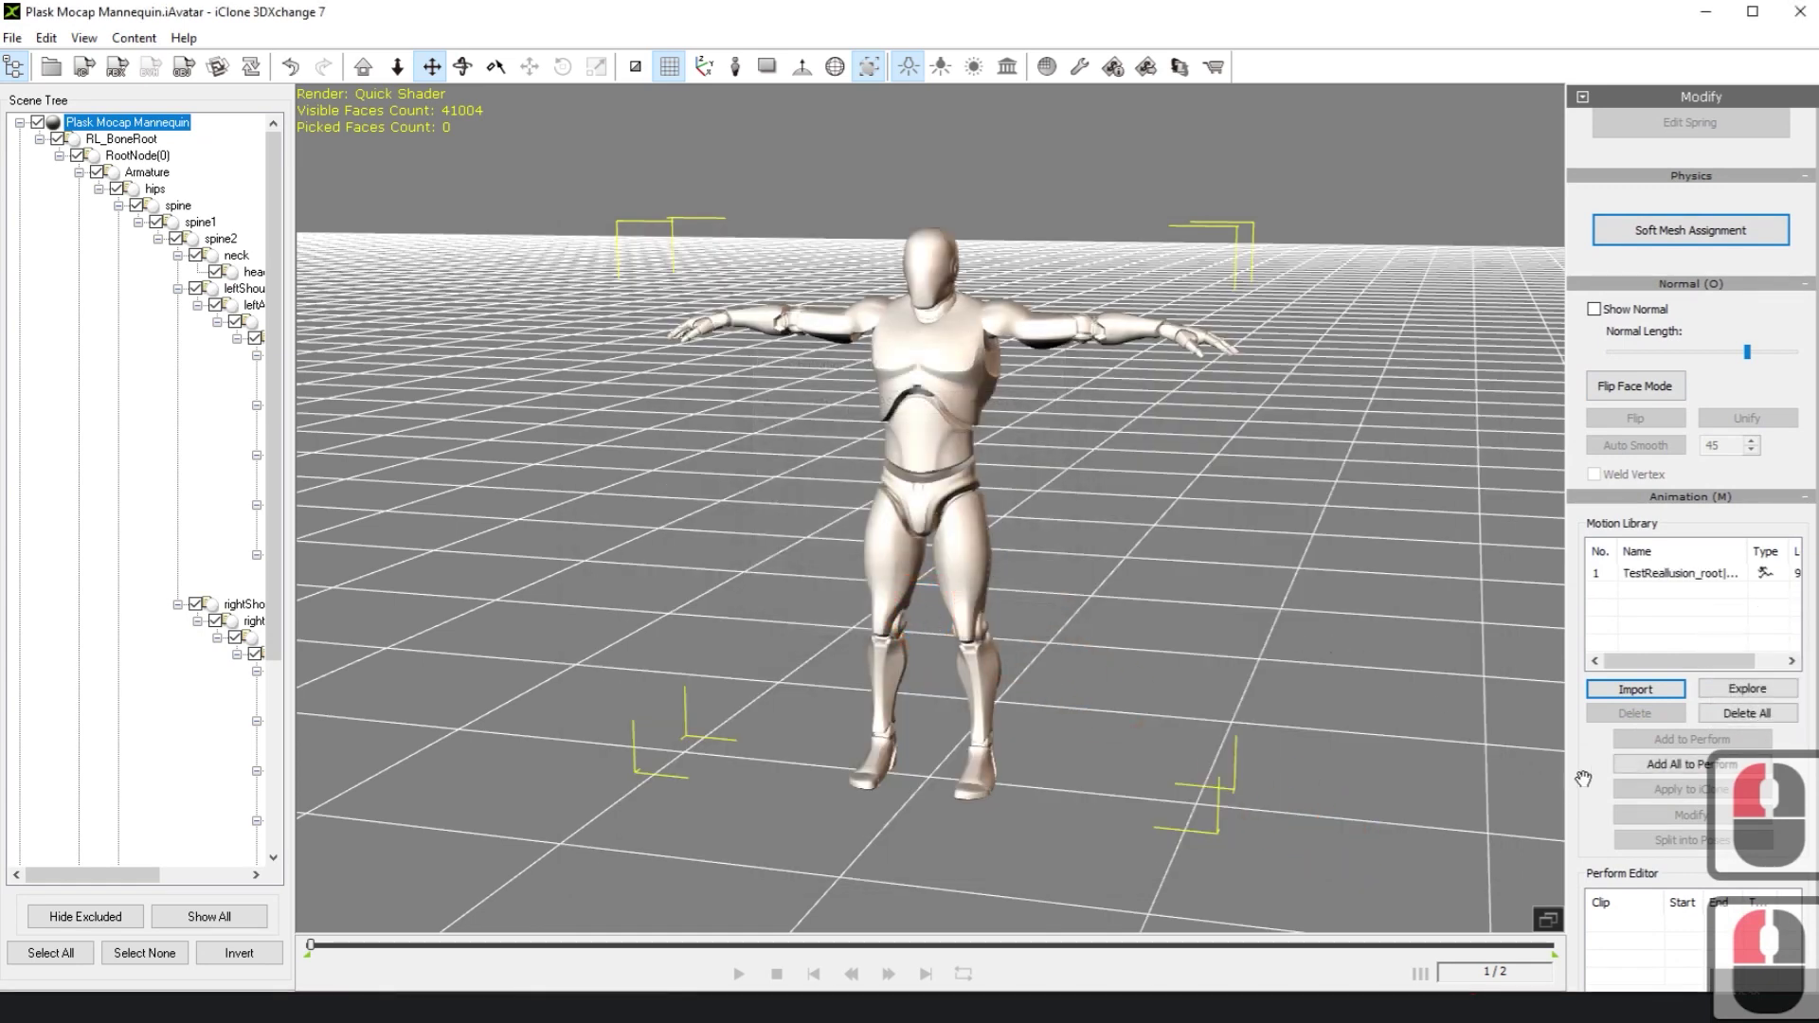
scroll(1623, 601, "down", 5)
- Add the motion to the Perform Editor, apply it to the mannequin, and preview until frame 258
left_click(1667, 499)
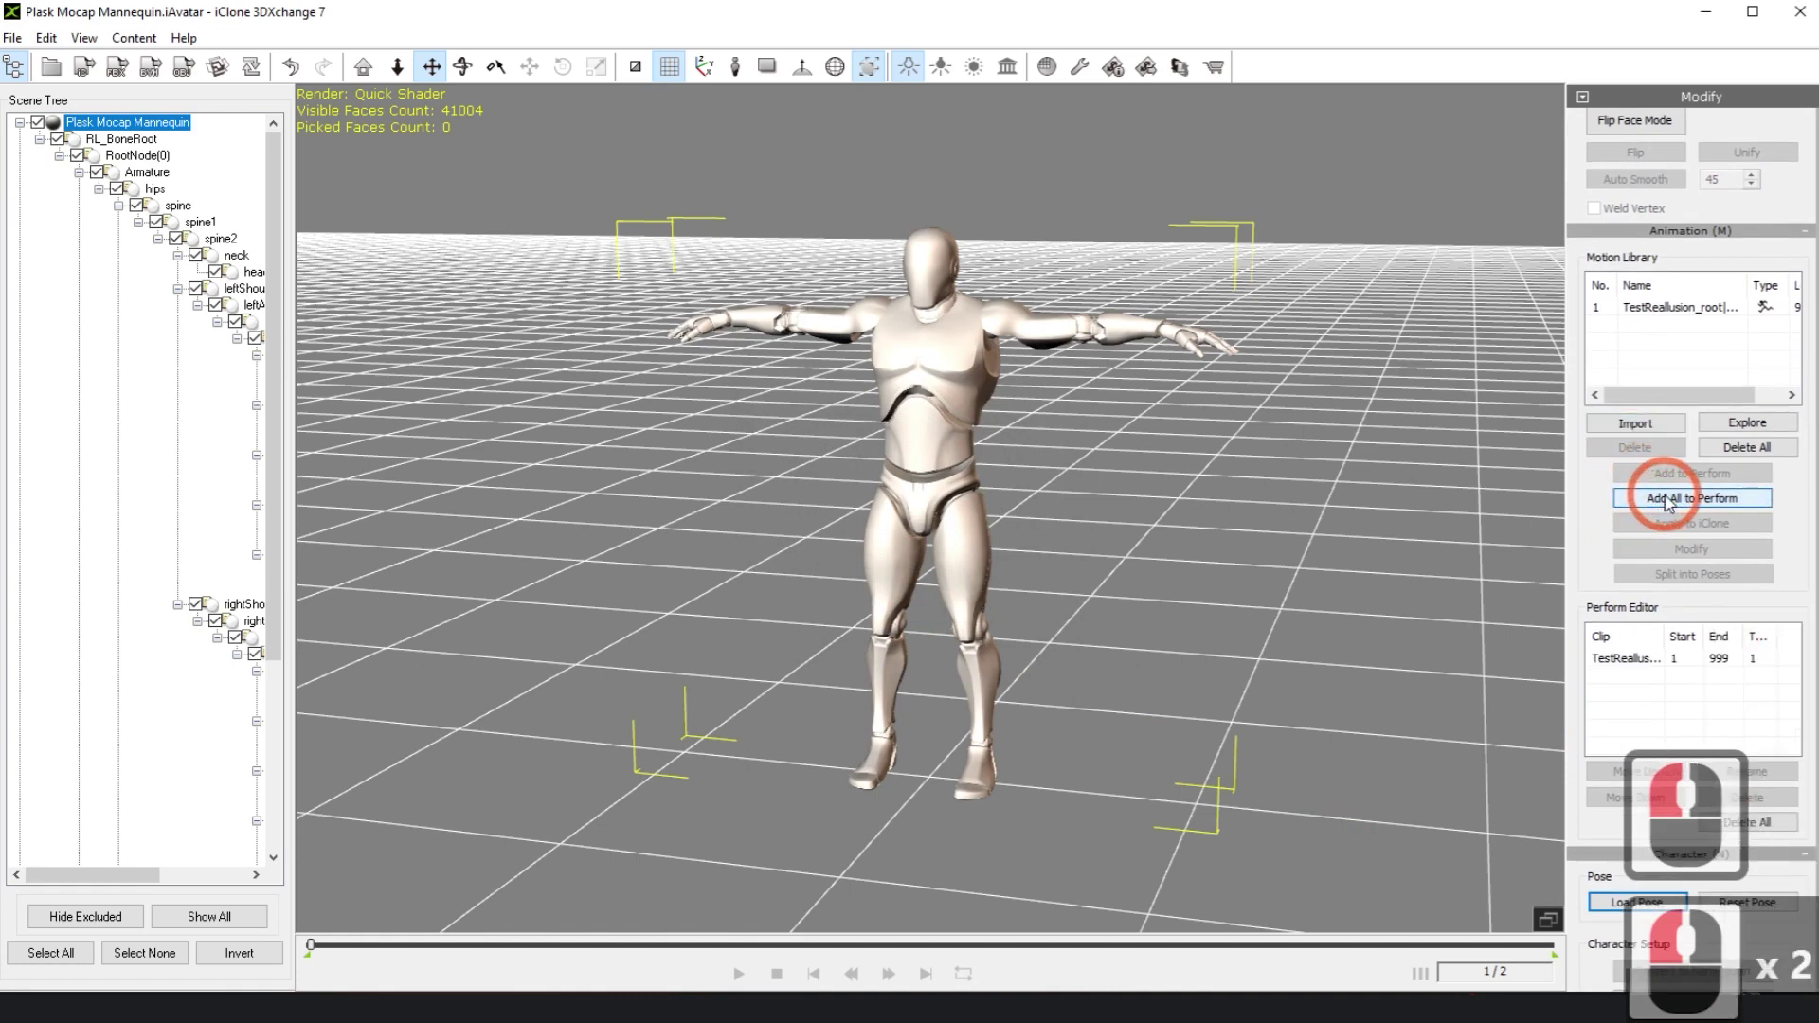
scroll(1569, 660, "down", 2)
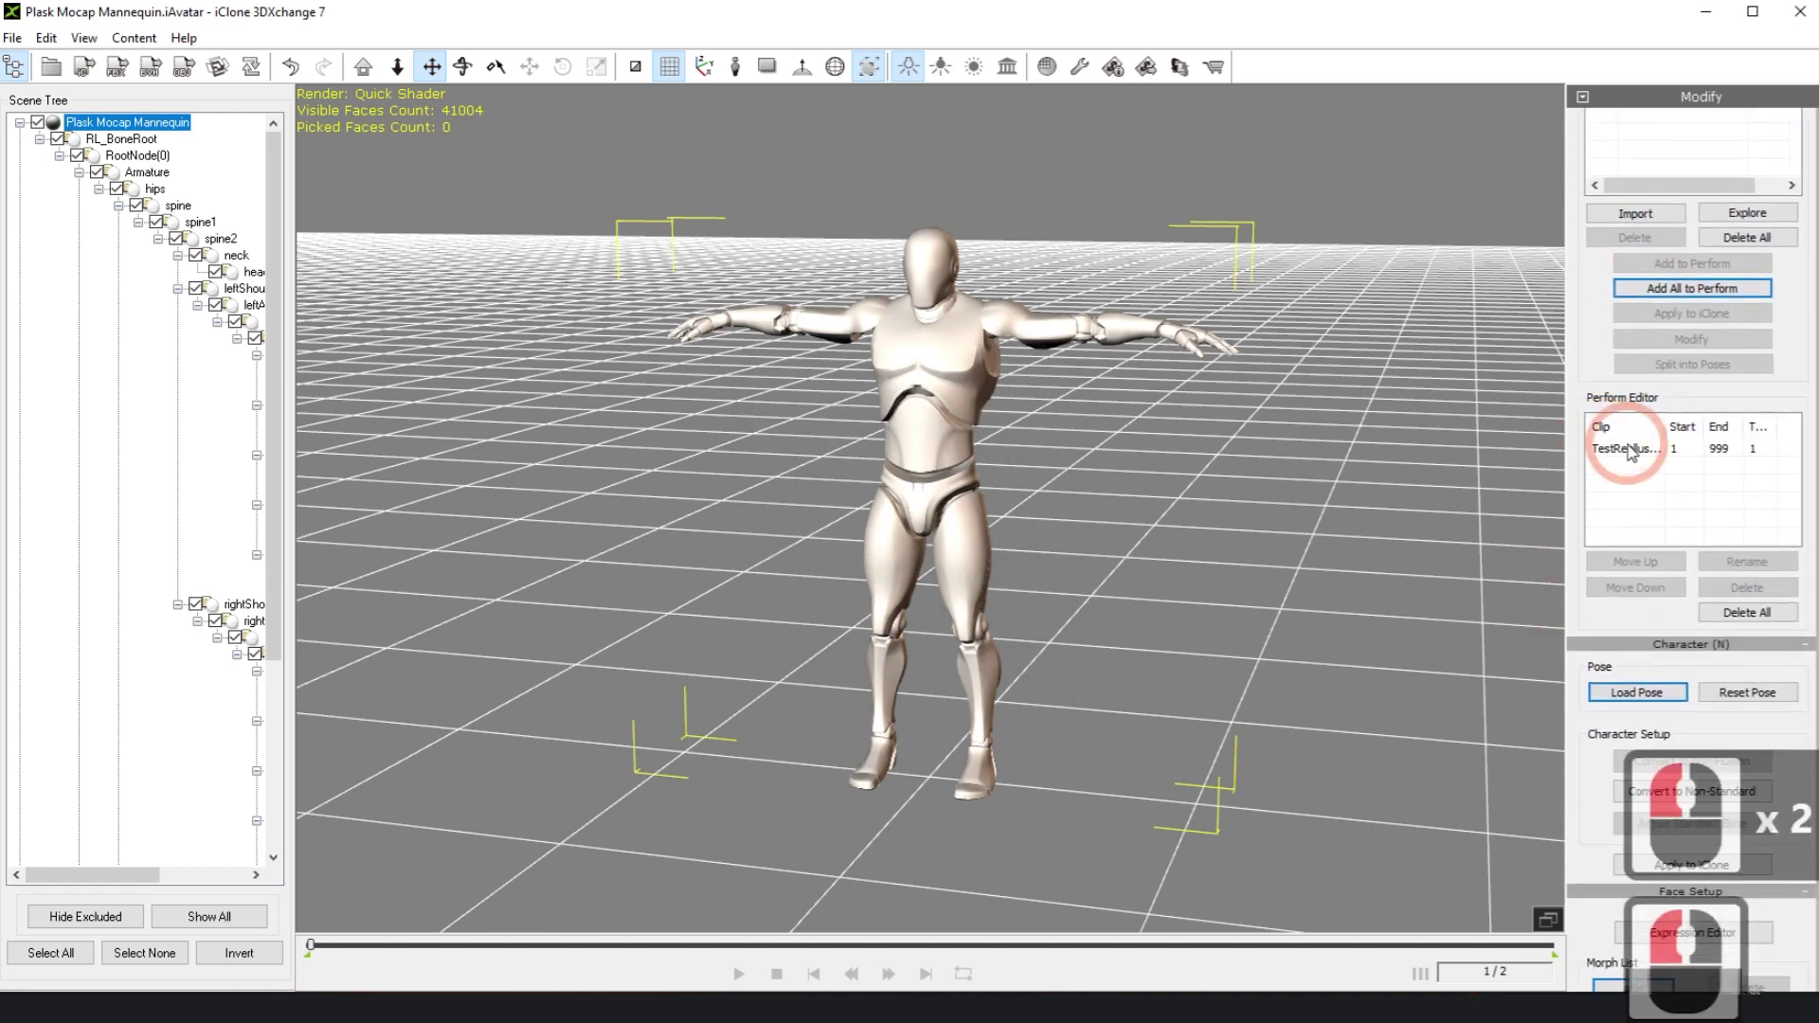
double_click(1622, 448)
left_click(738, 974)
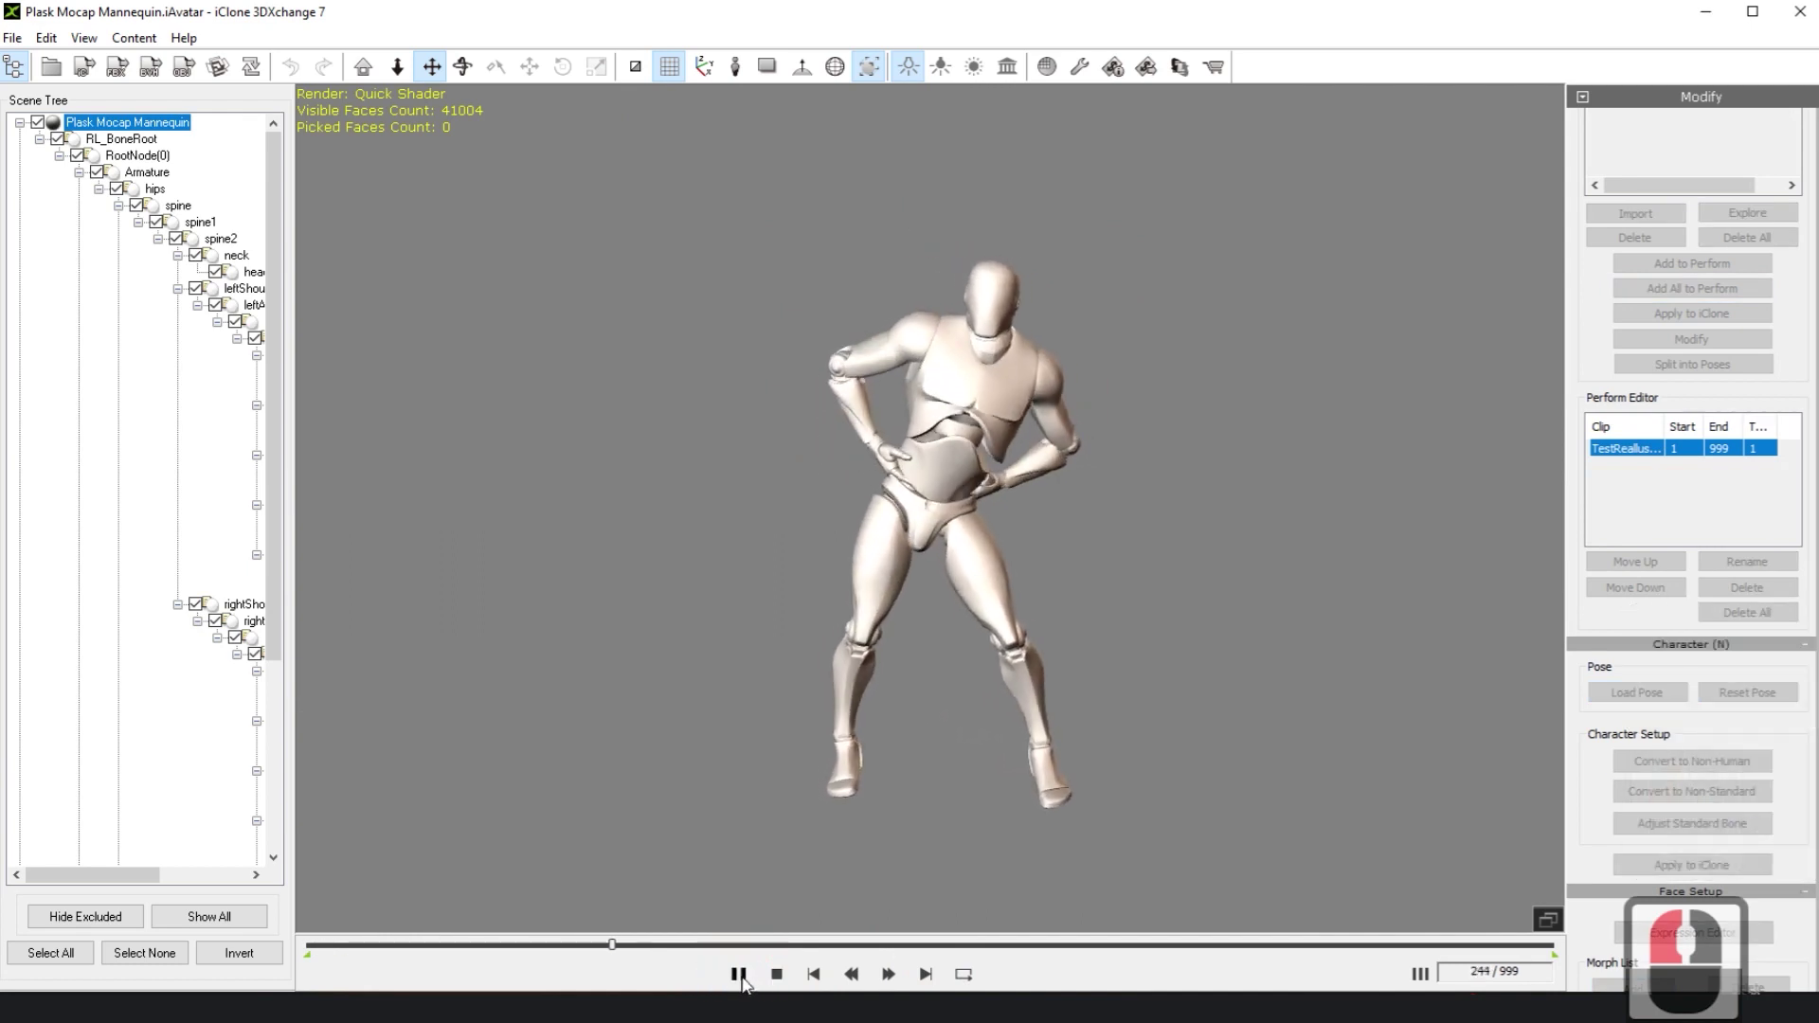
left_click(739, 974)
- Rename the Perform Editor clip from Armature to TestReallusion
scroll(1609, 734, "down", 2)
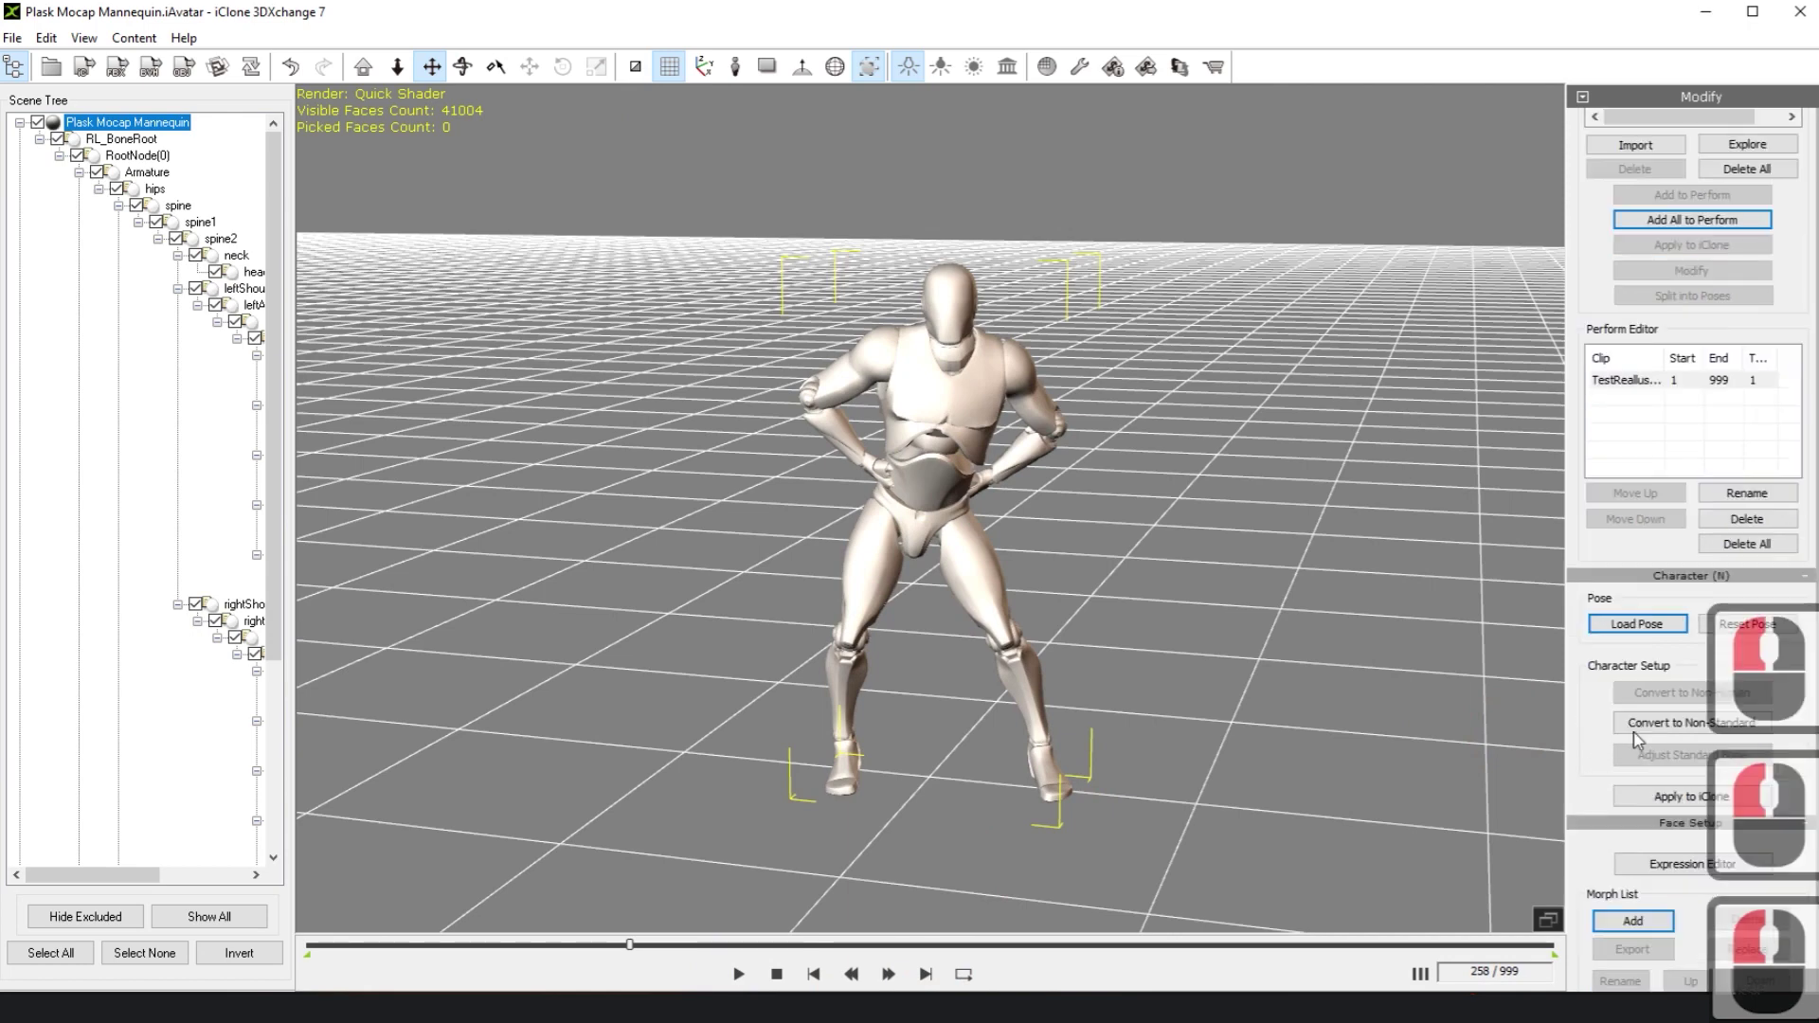
double_click(1620, 379)
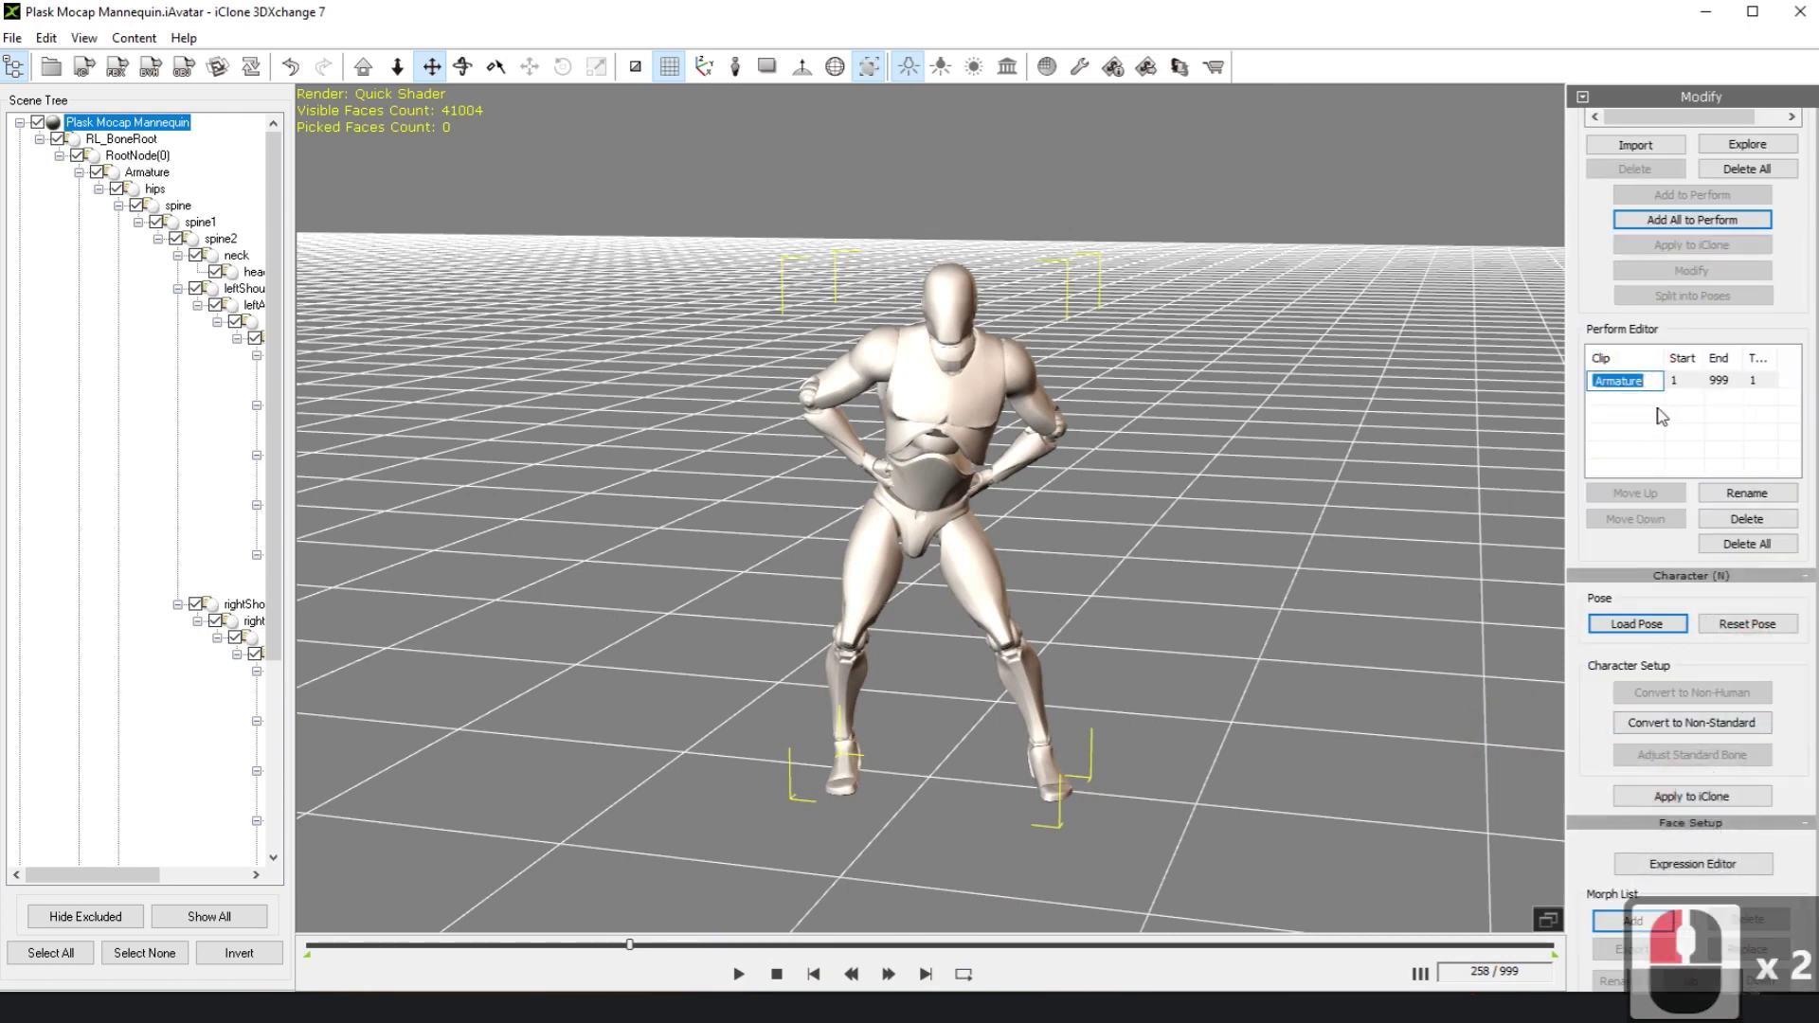
type("TestRealusion")
left_click(1514, 373)
key("BackSpace")
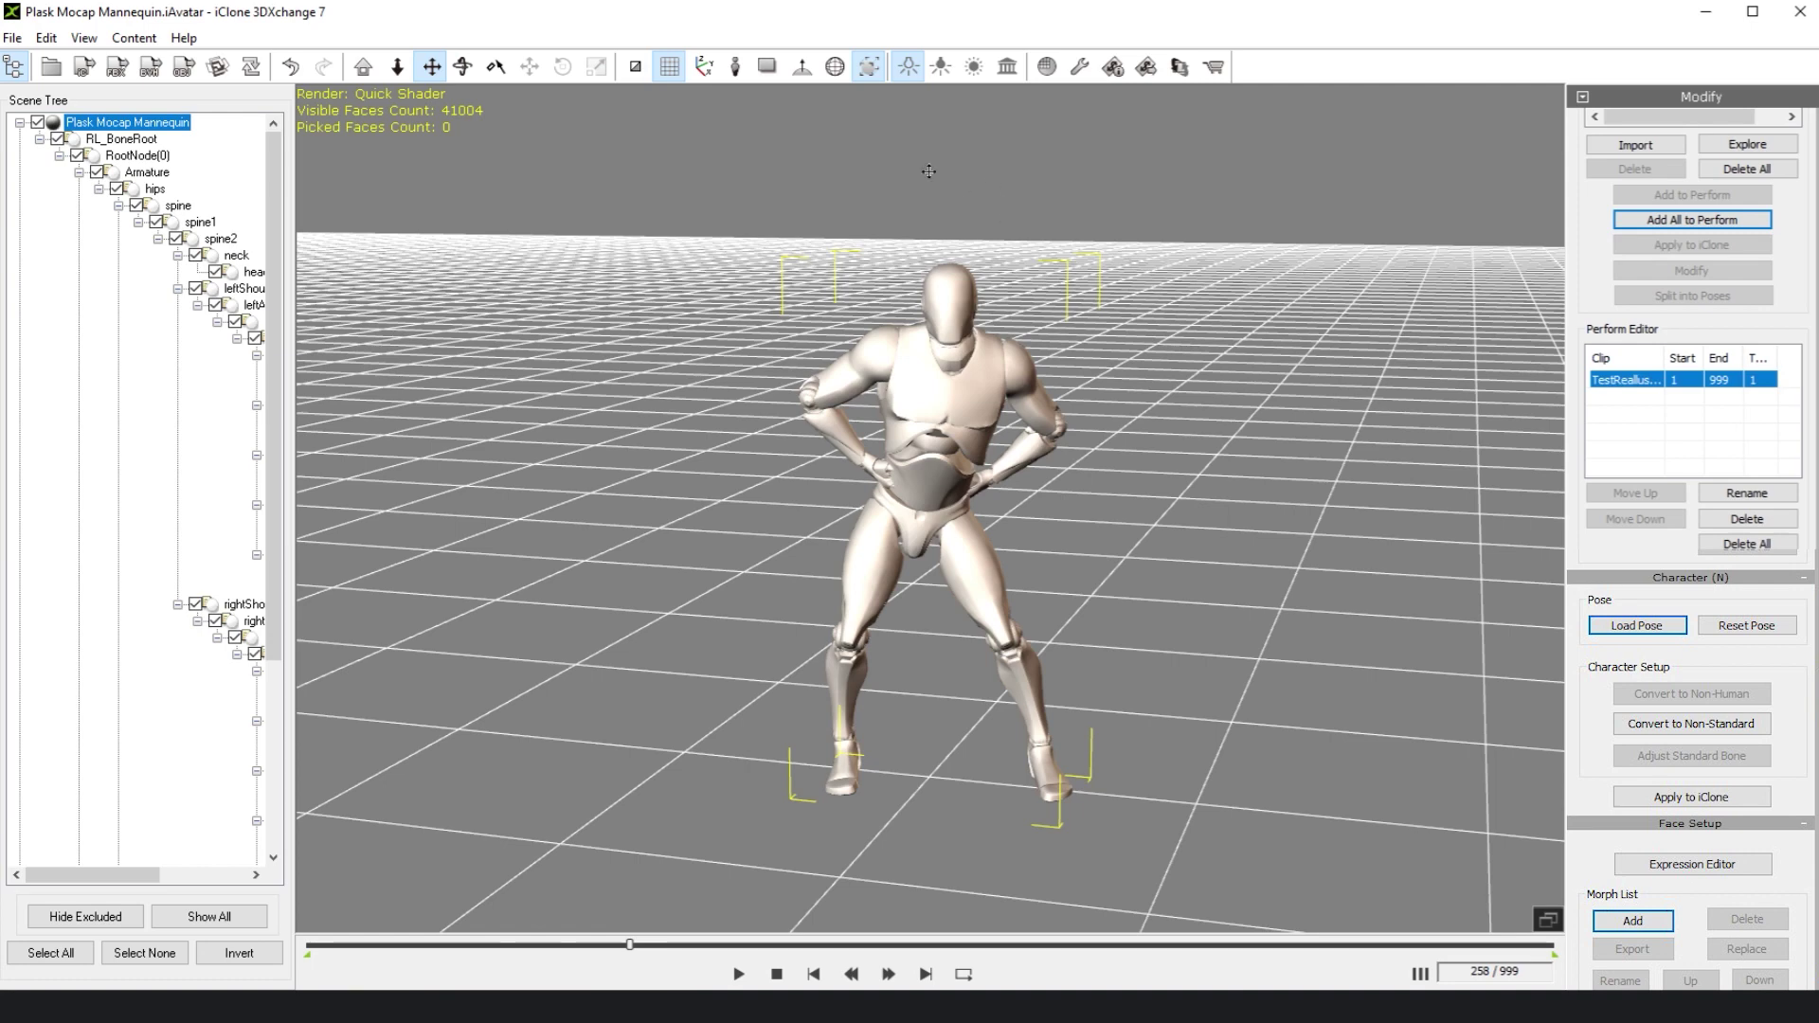
- Export the iClone content with the rMotion folder named TestReallusion and dismiss the success message
left_click(85, 69)
left_click(1021, 816)
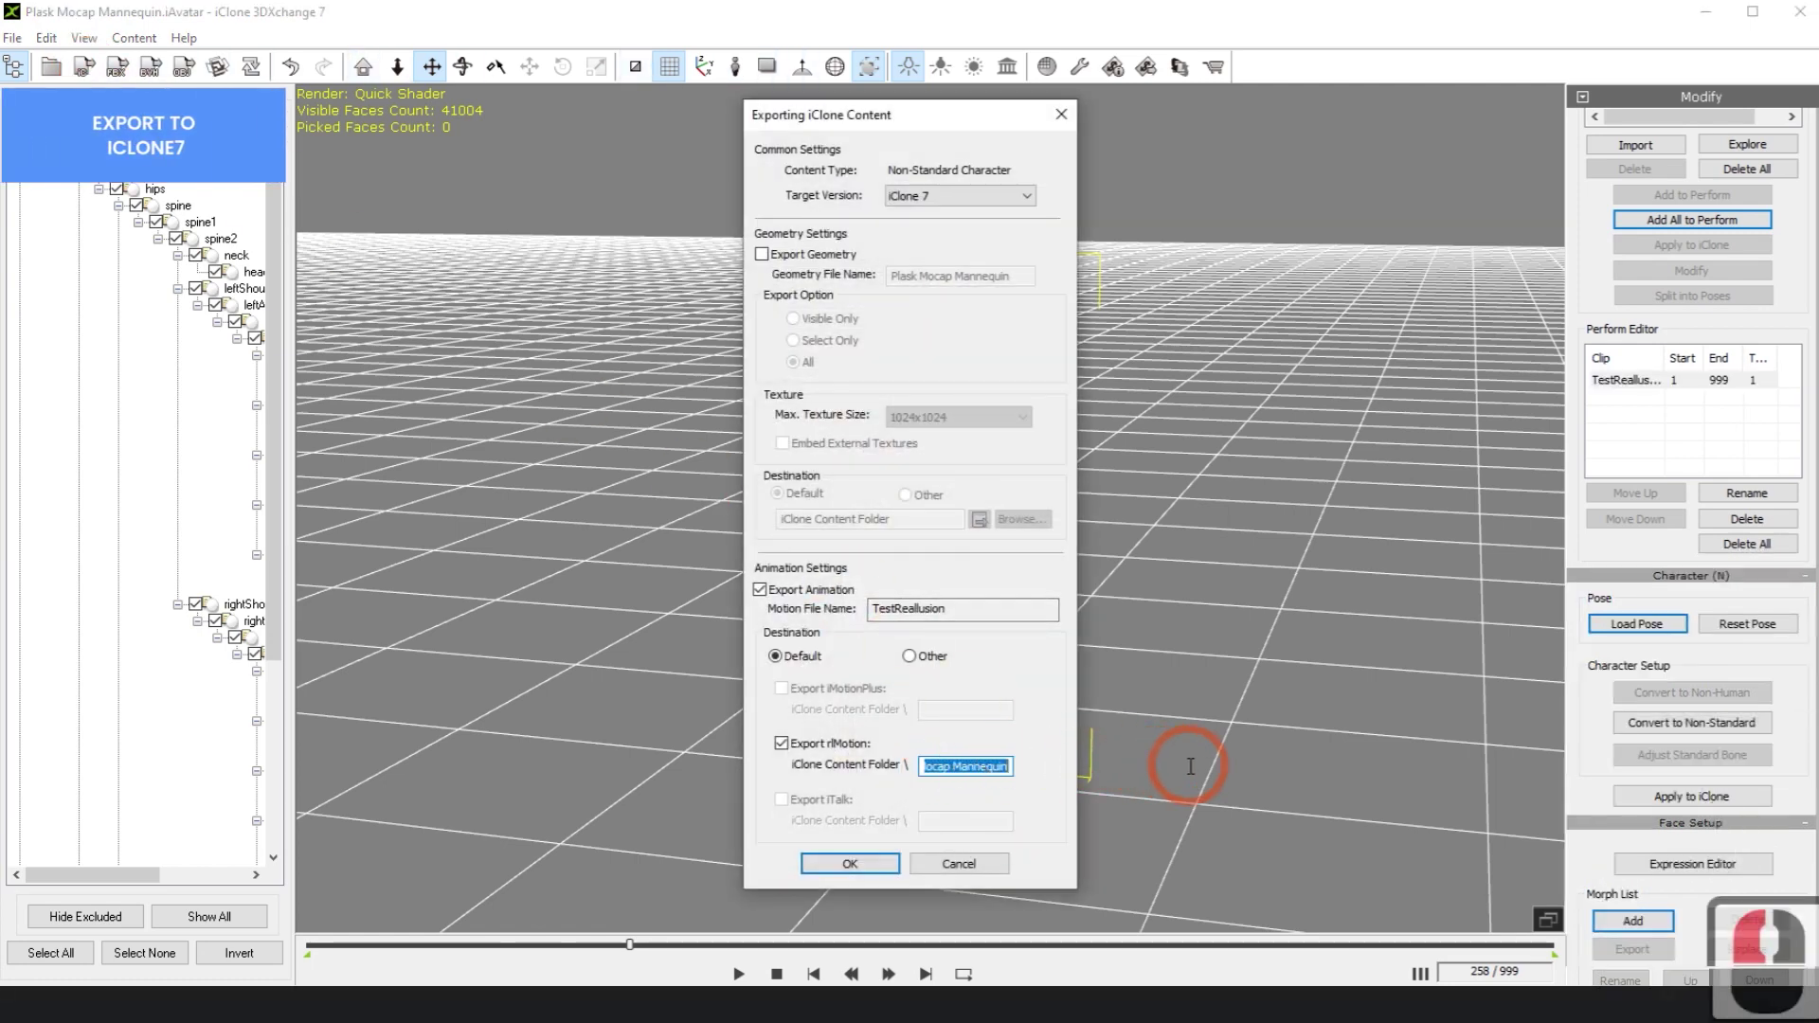
type("Test")
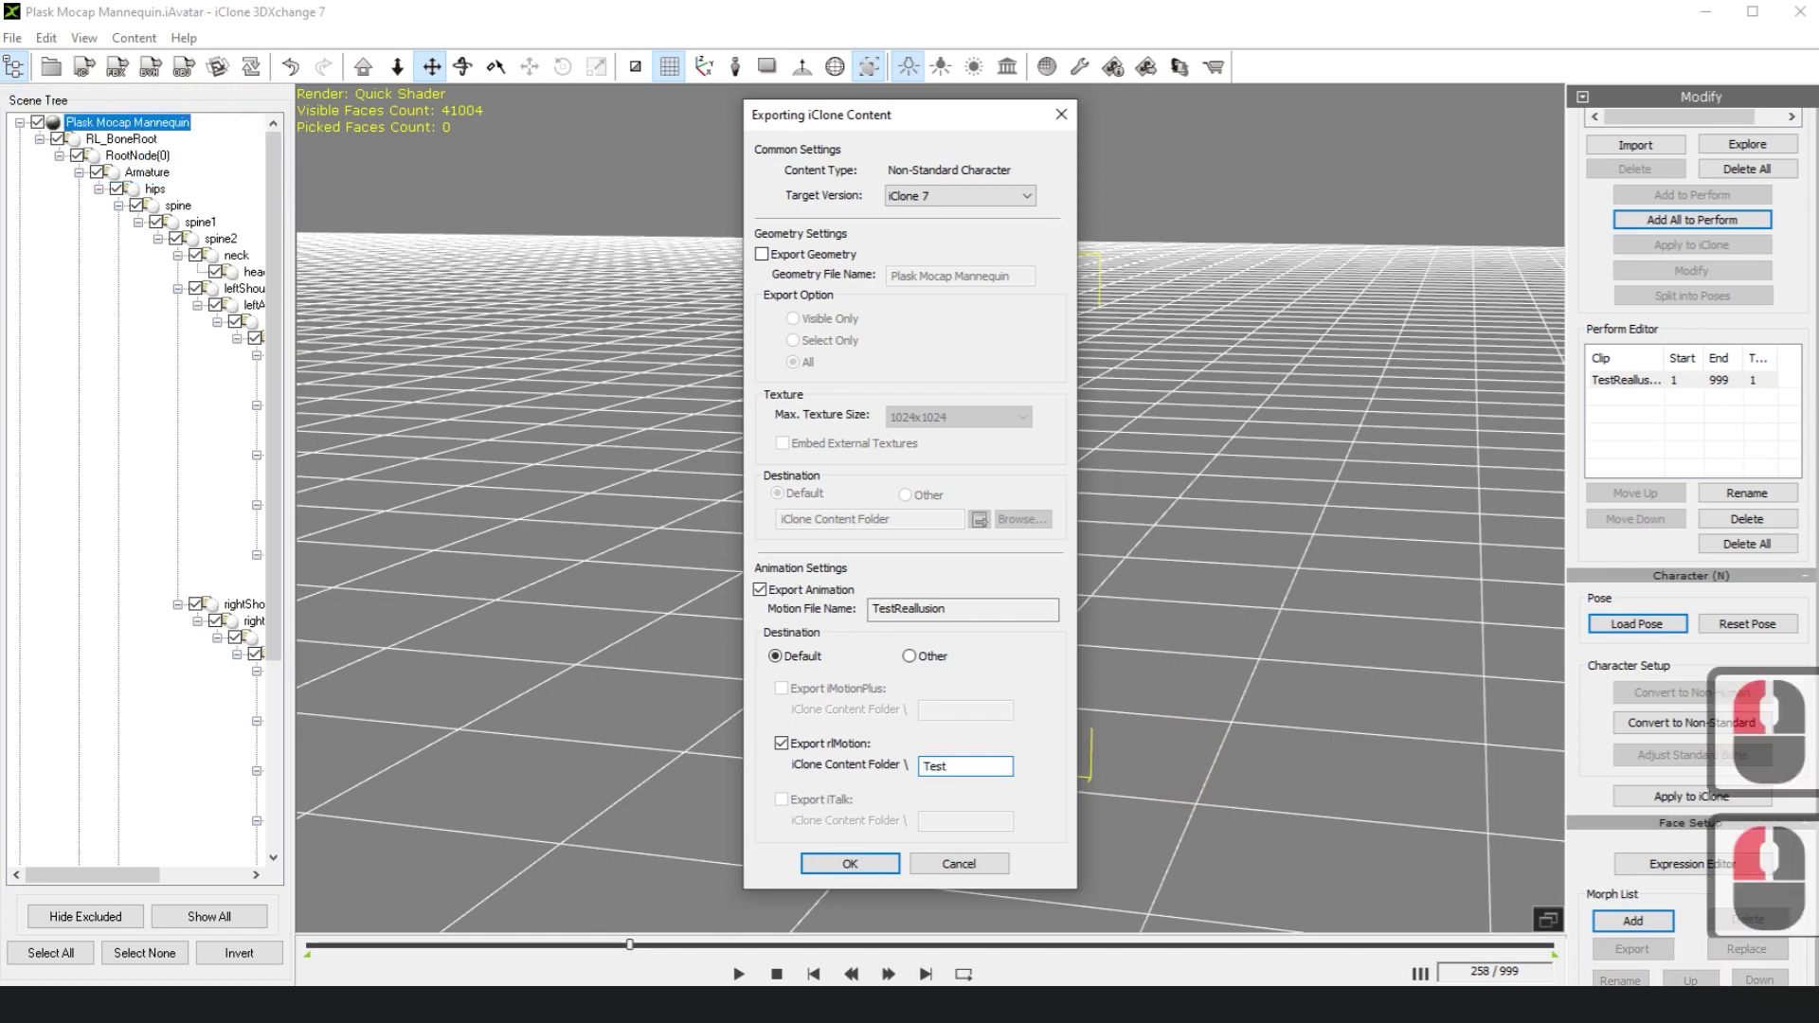
type("Reallusion")
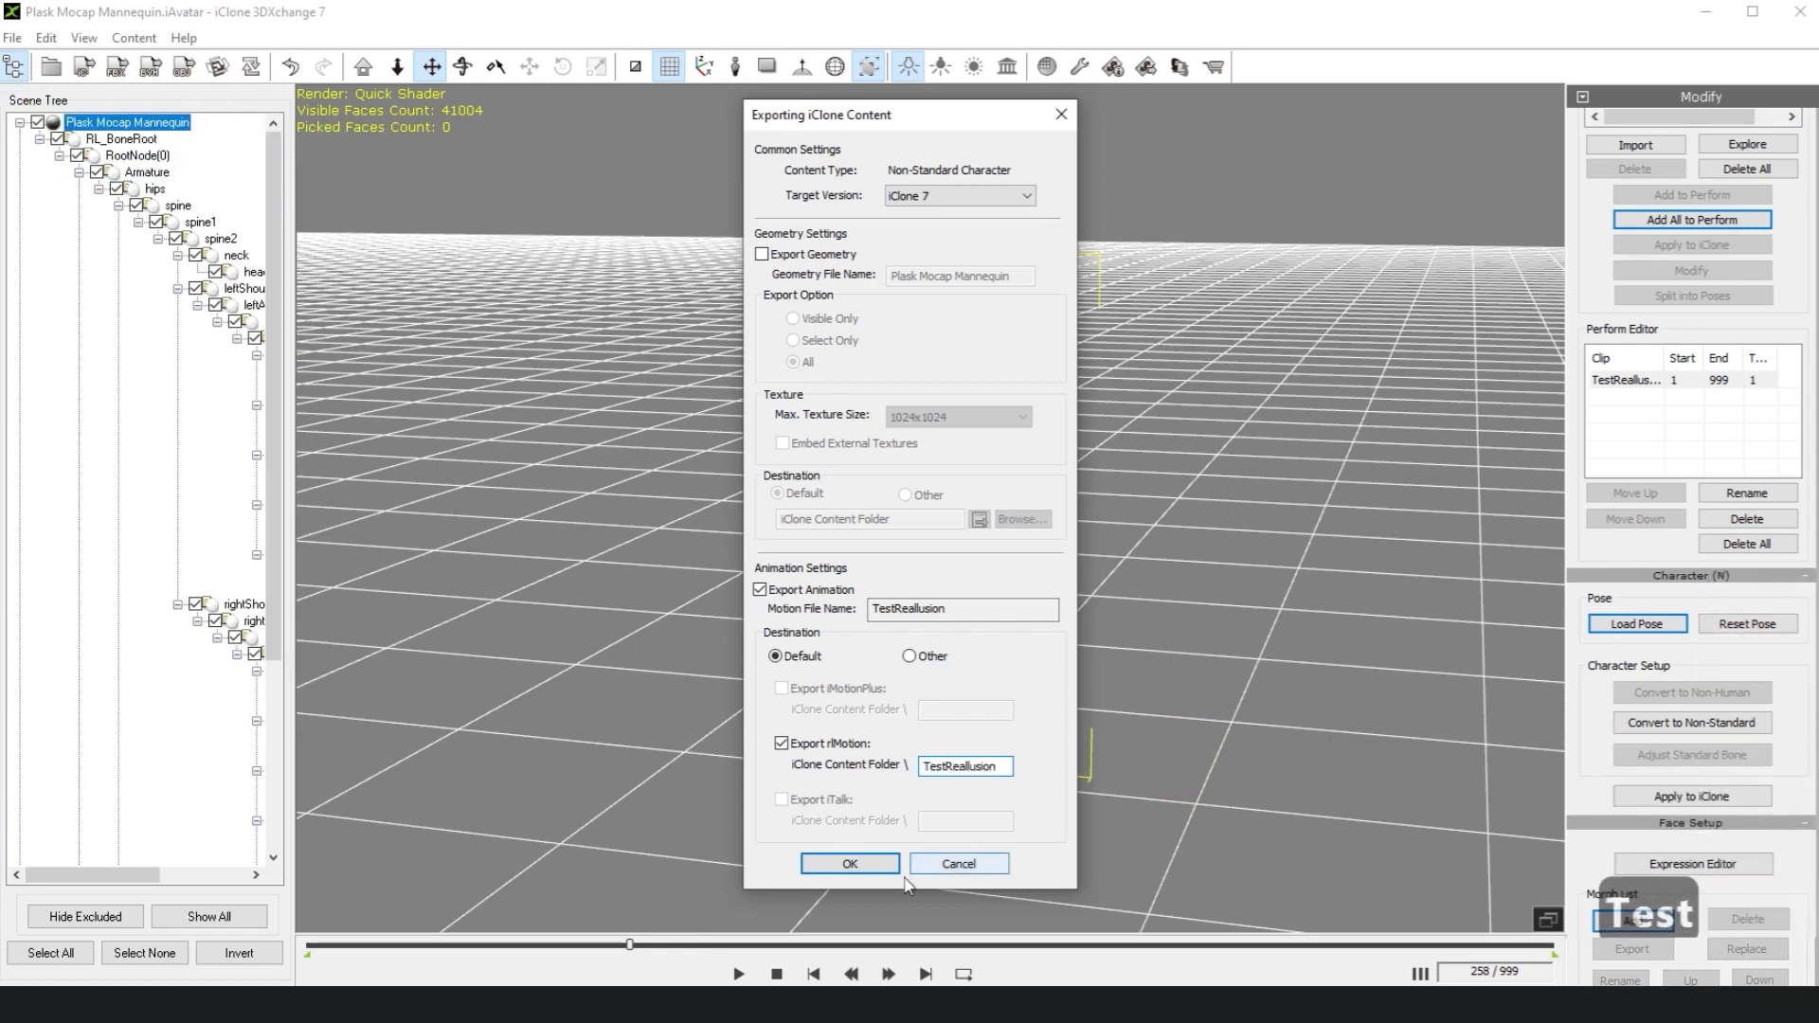
left_click(852, 864)
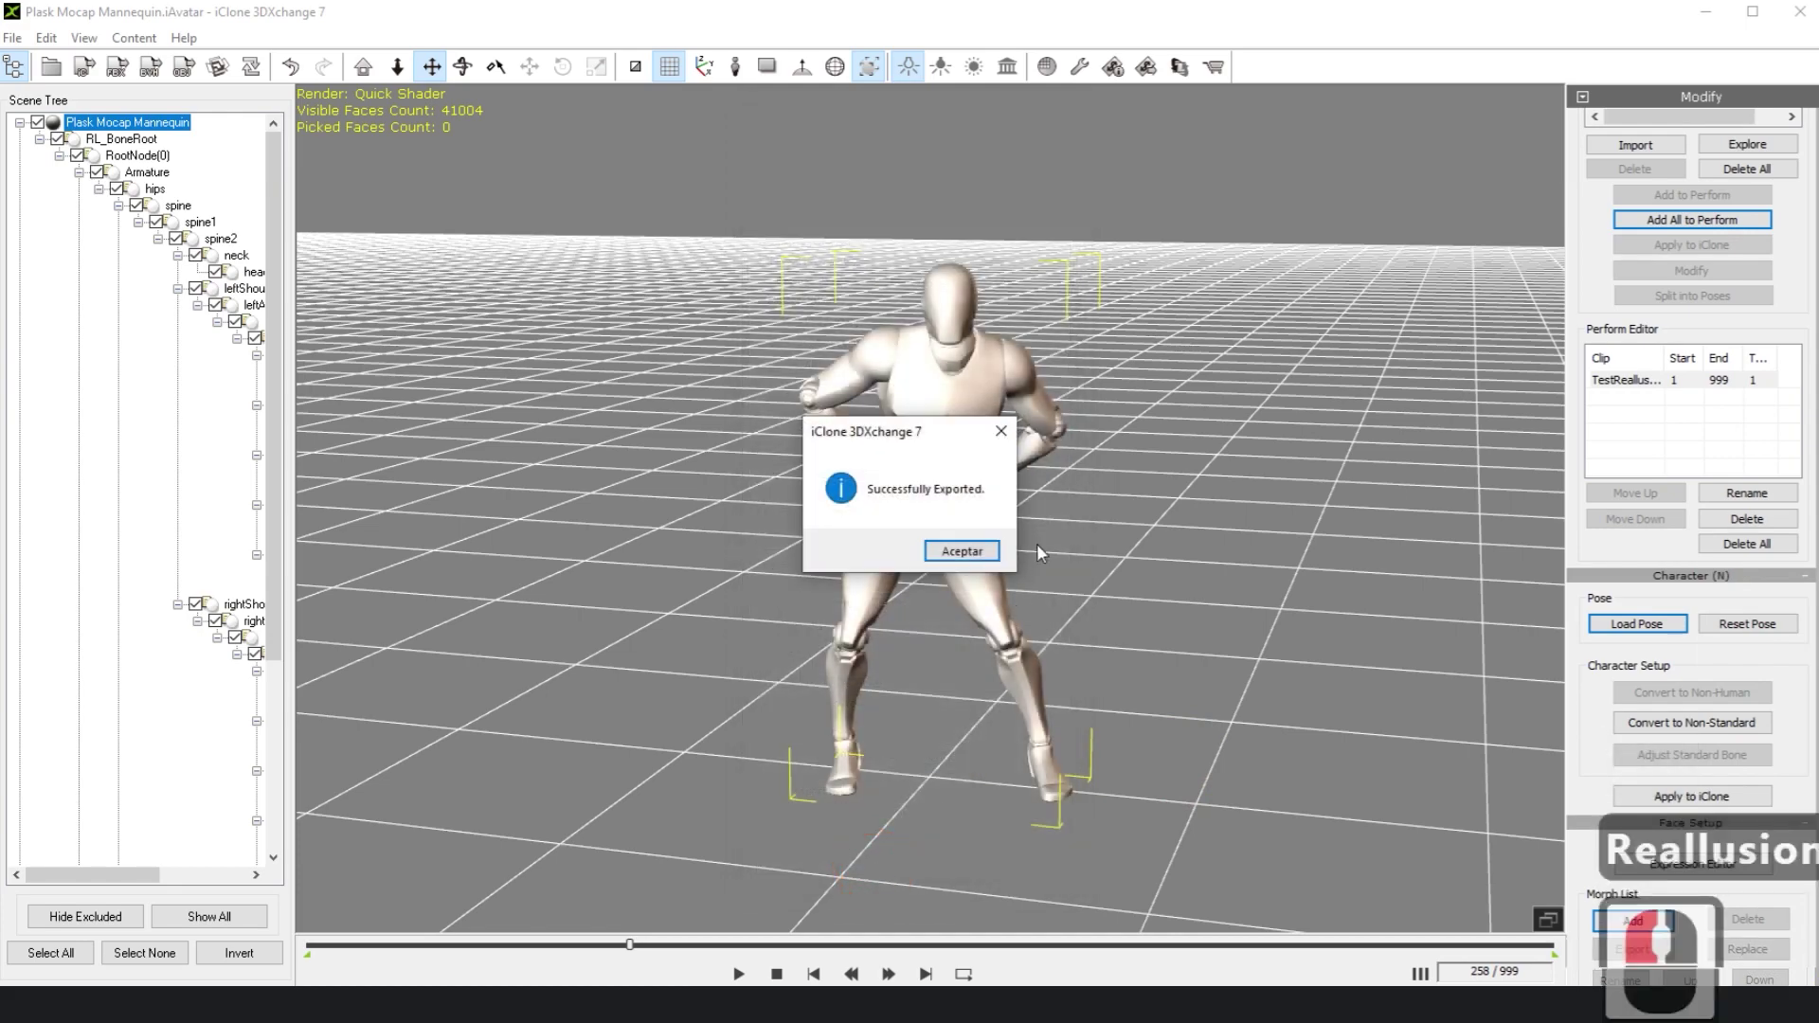
left_click(986, 552)
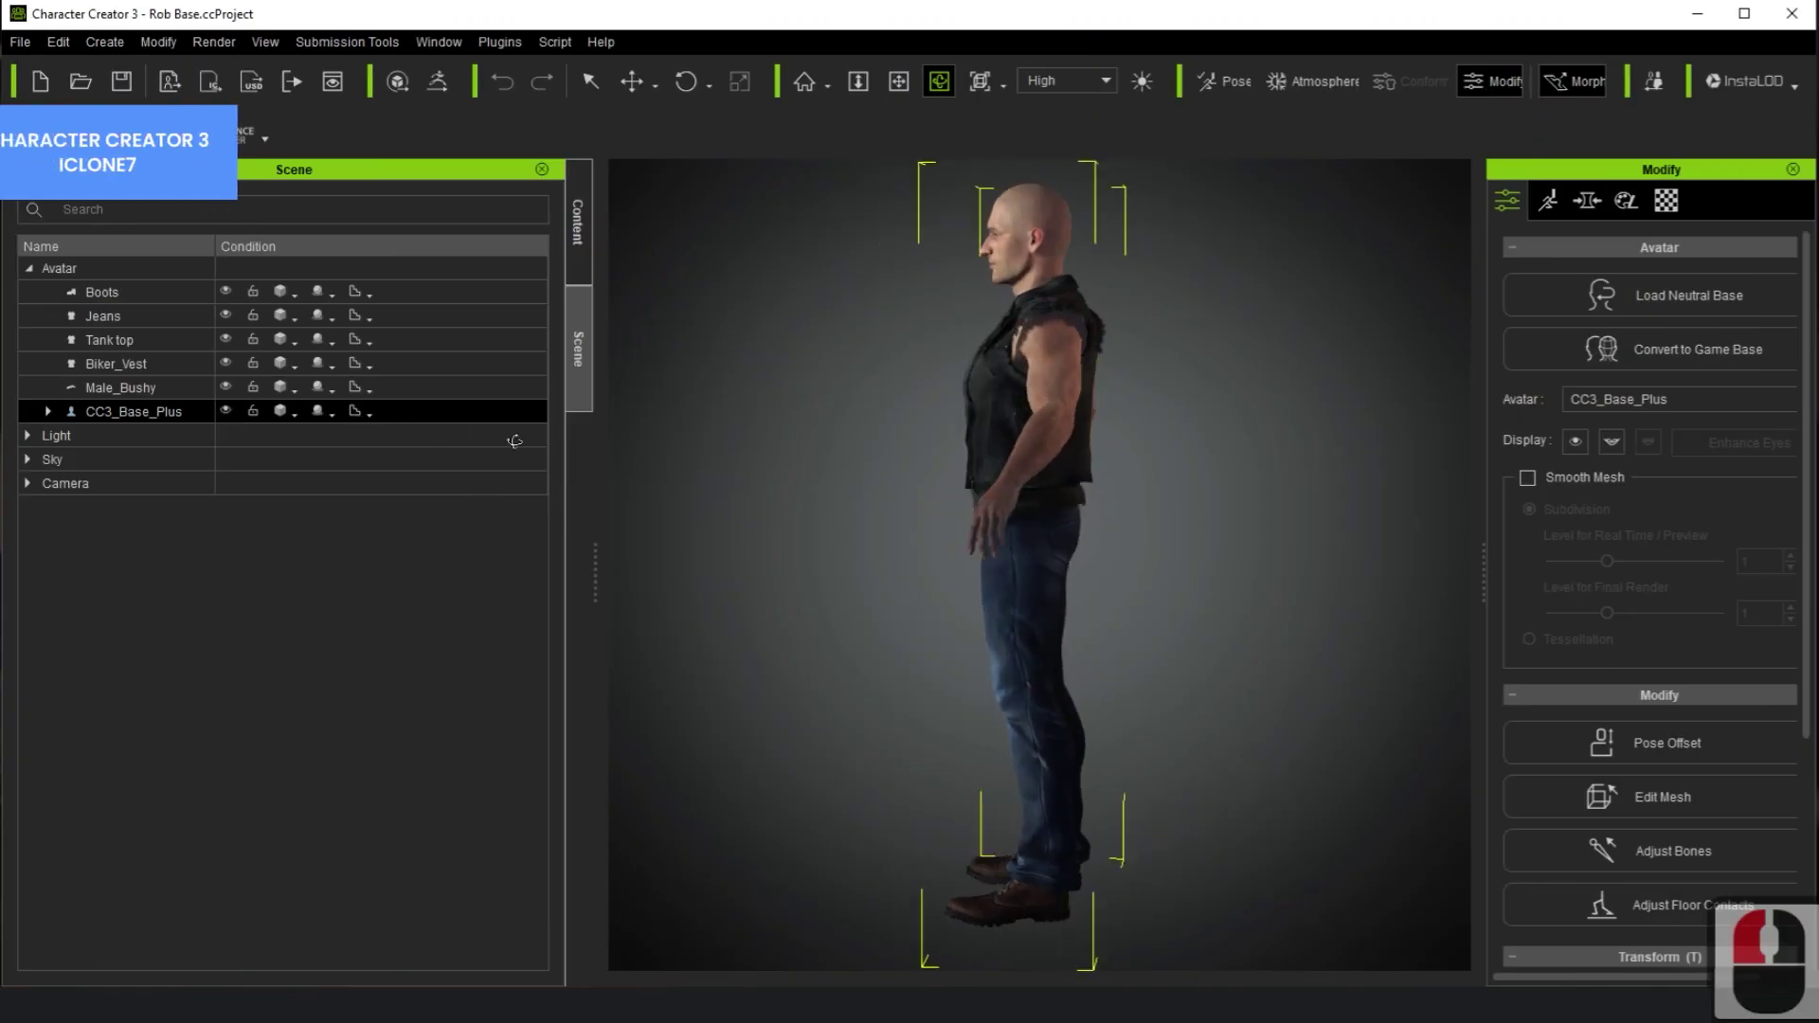
- Send the CC3_Base_Plus character to iClone using File > Export > Send Character to iClone
left_click_drag(834, 412, 966, 409)
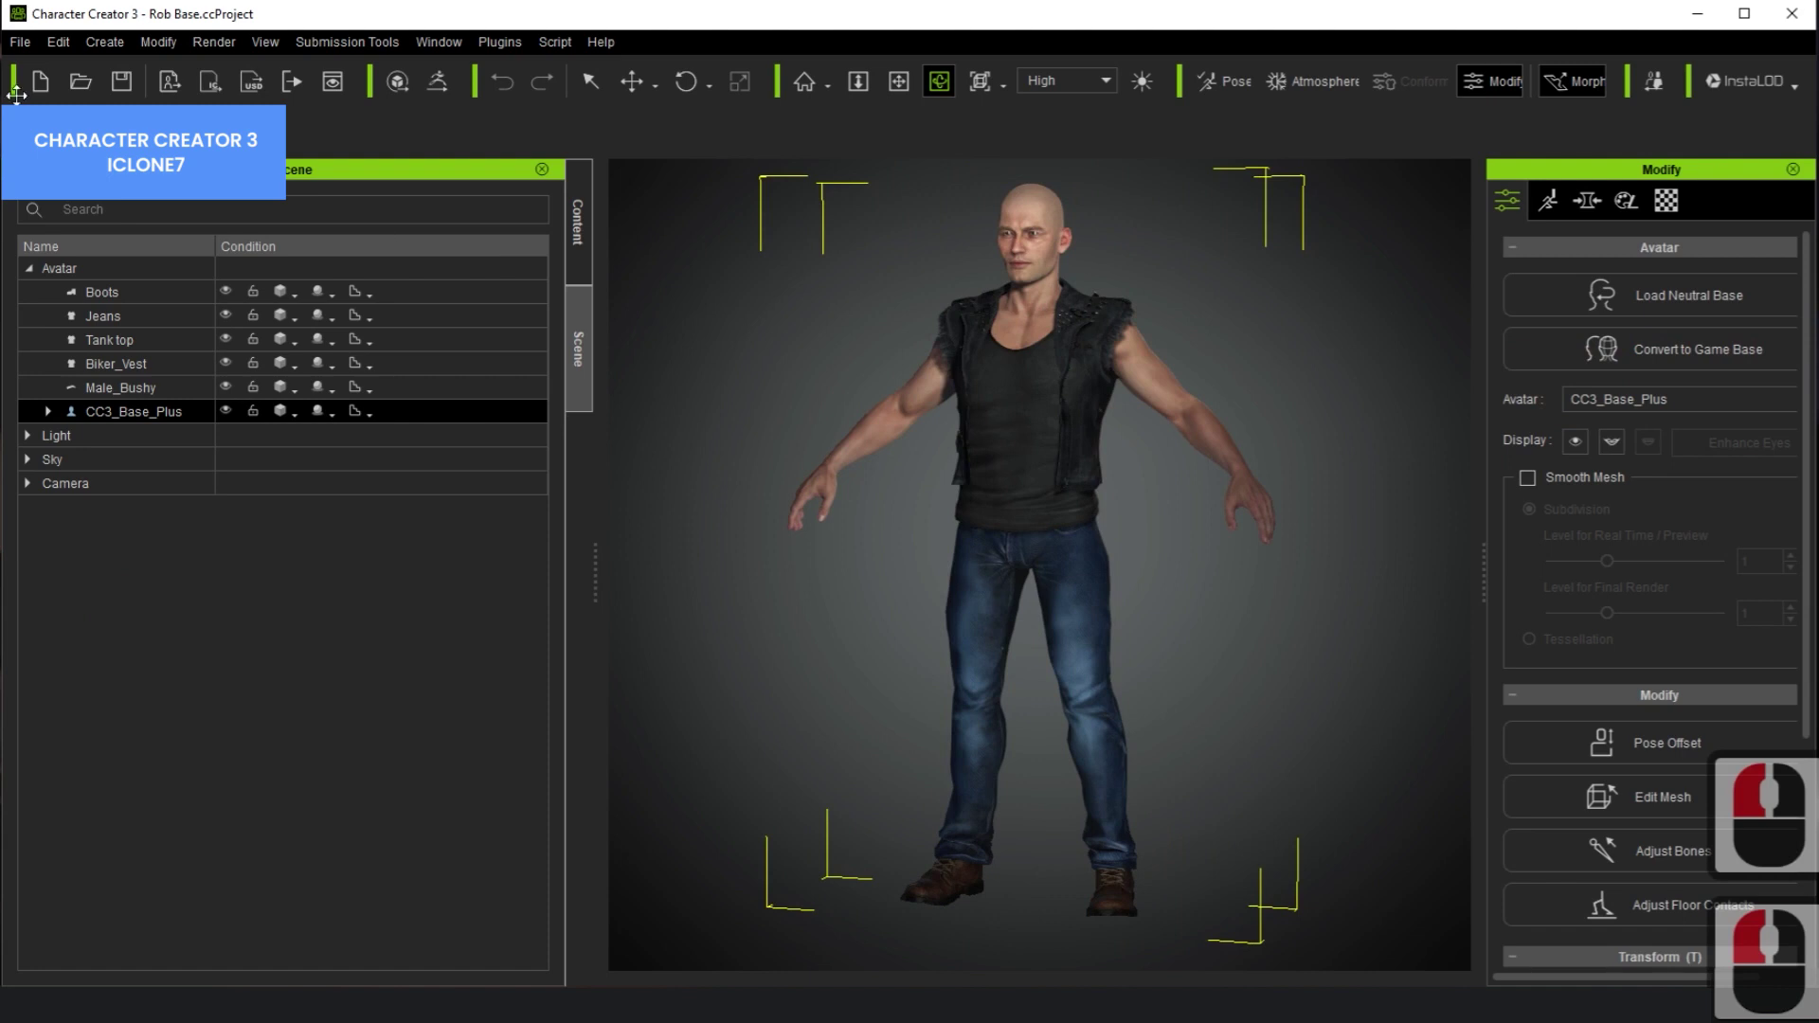
left_click(15, 45)
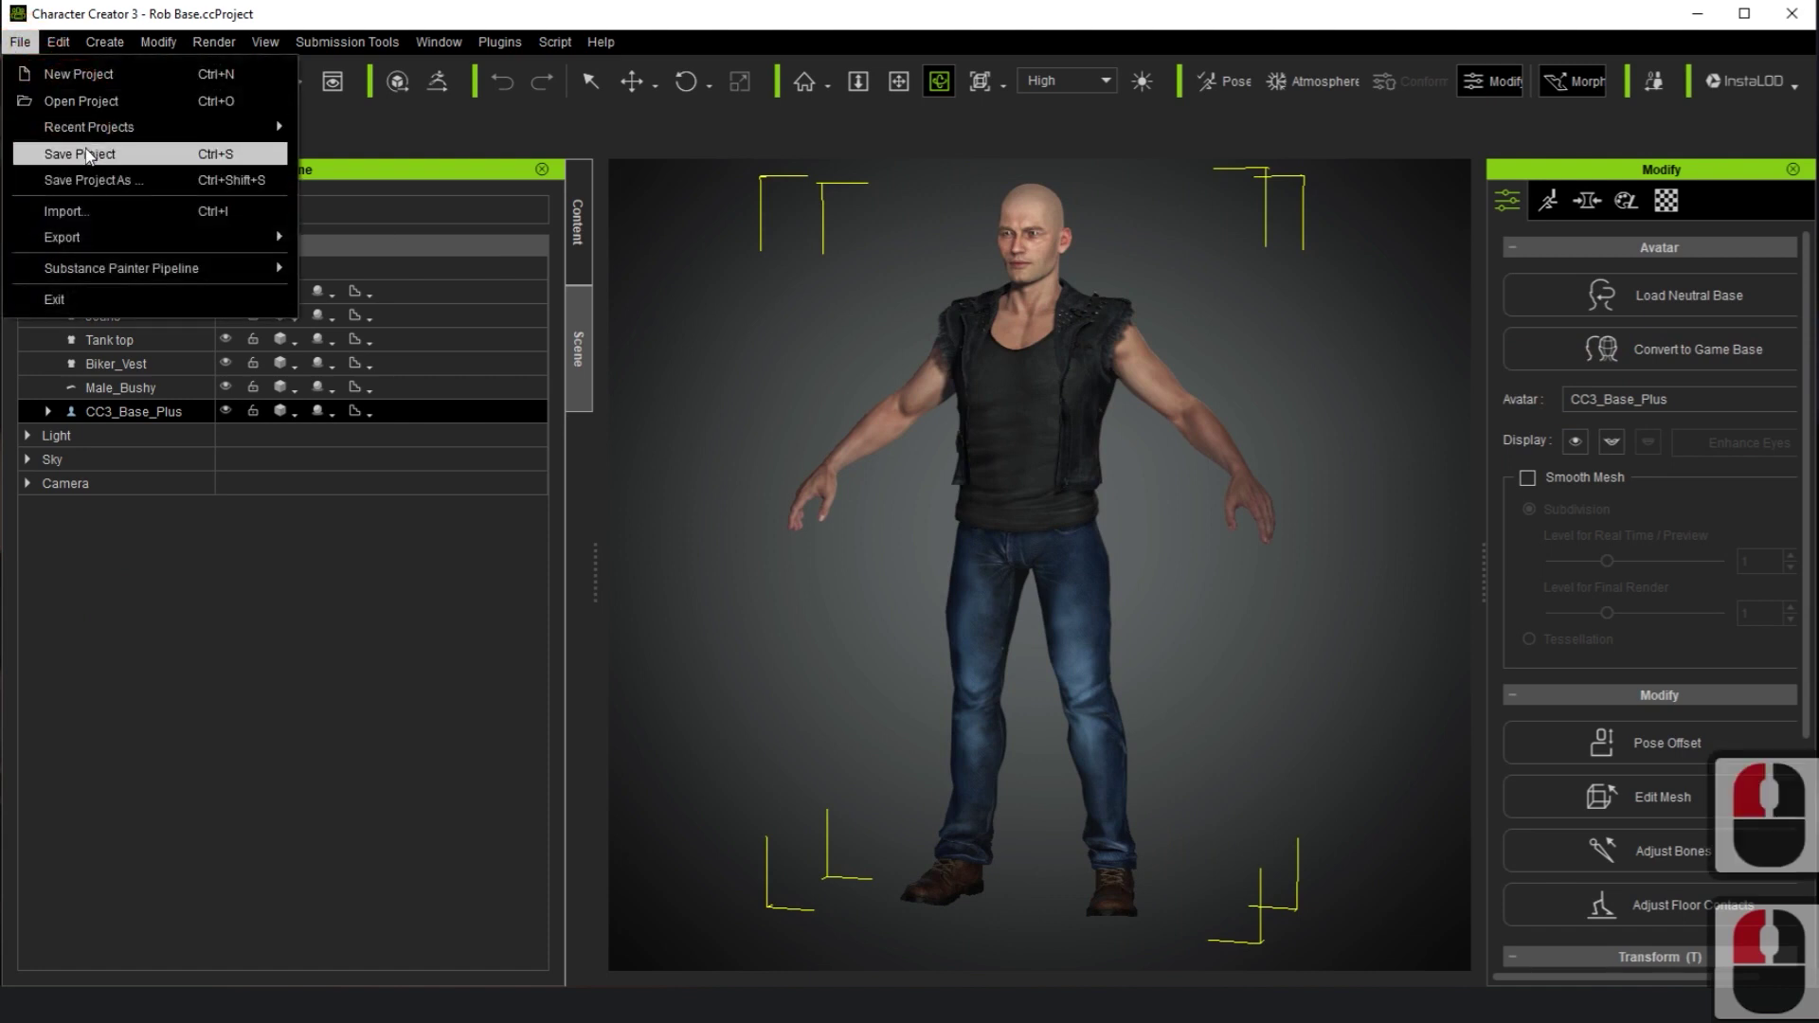
left_click(95, 234)
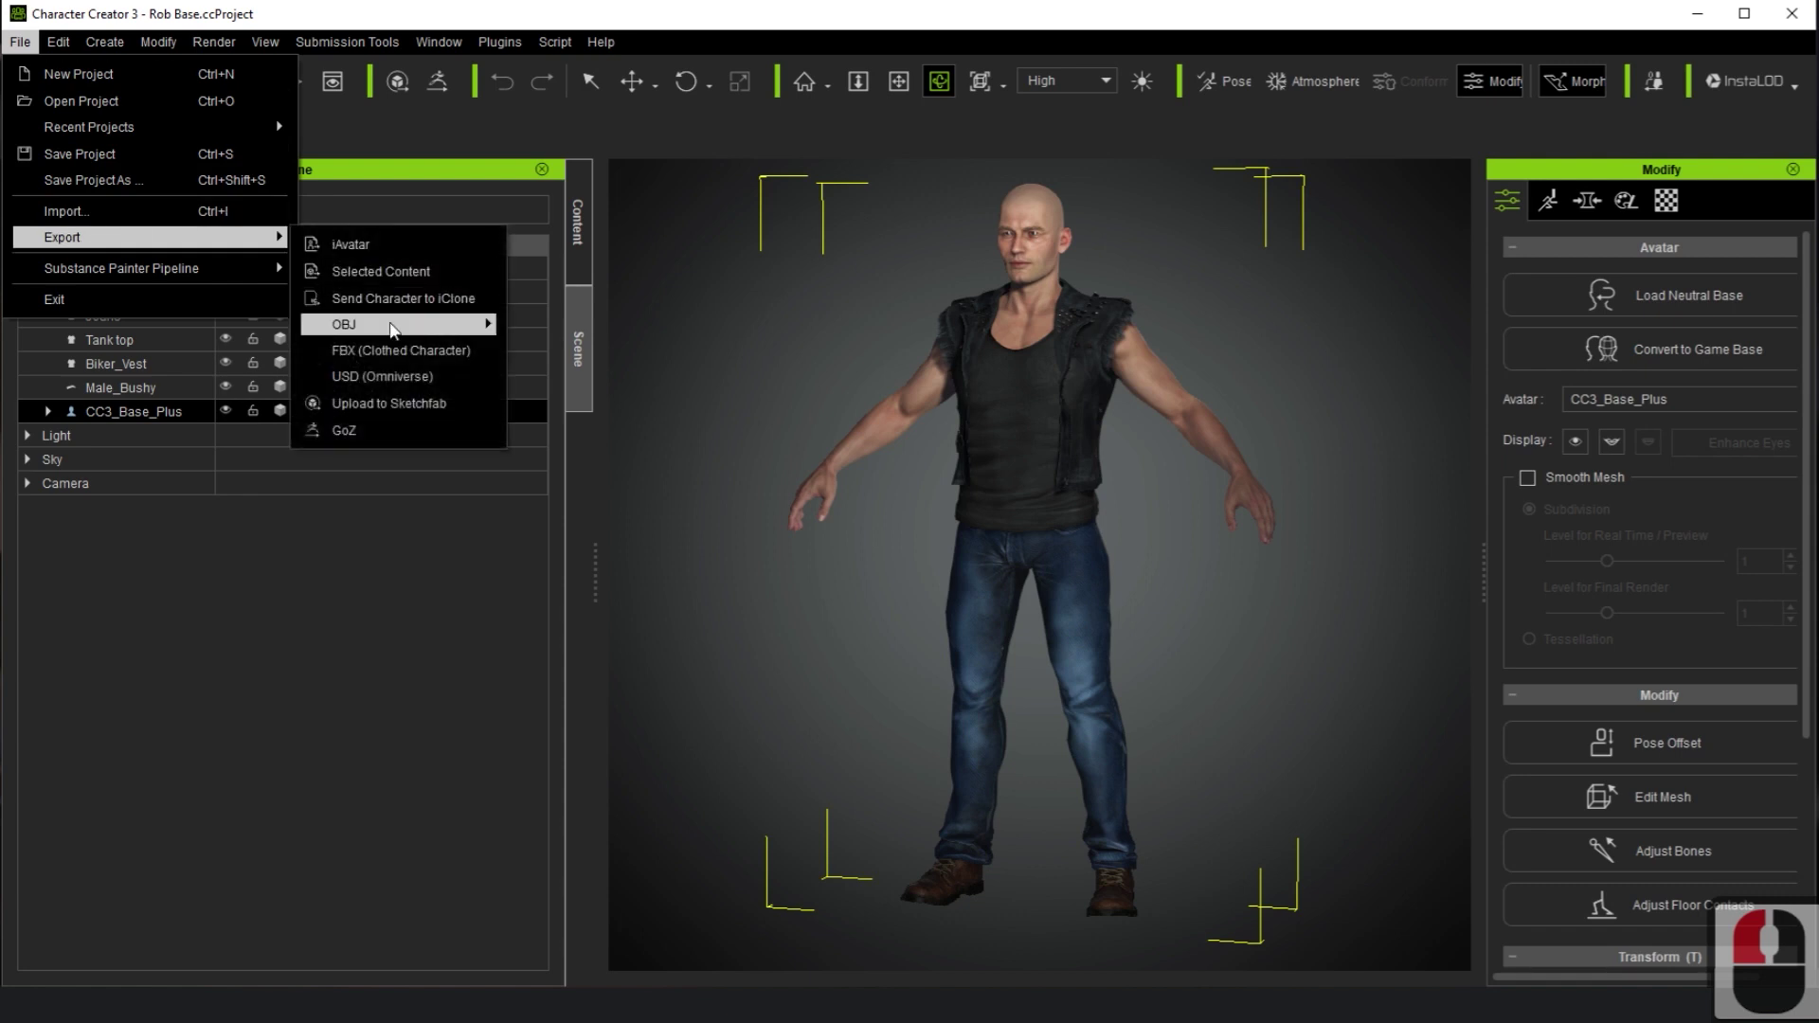
left_click(381, 301)
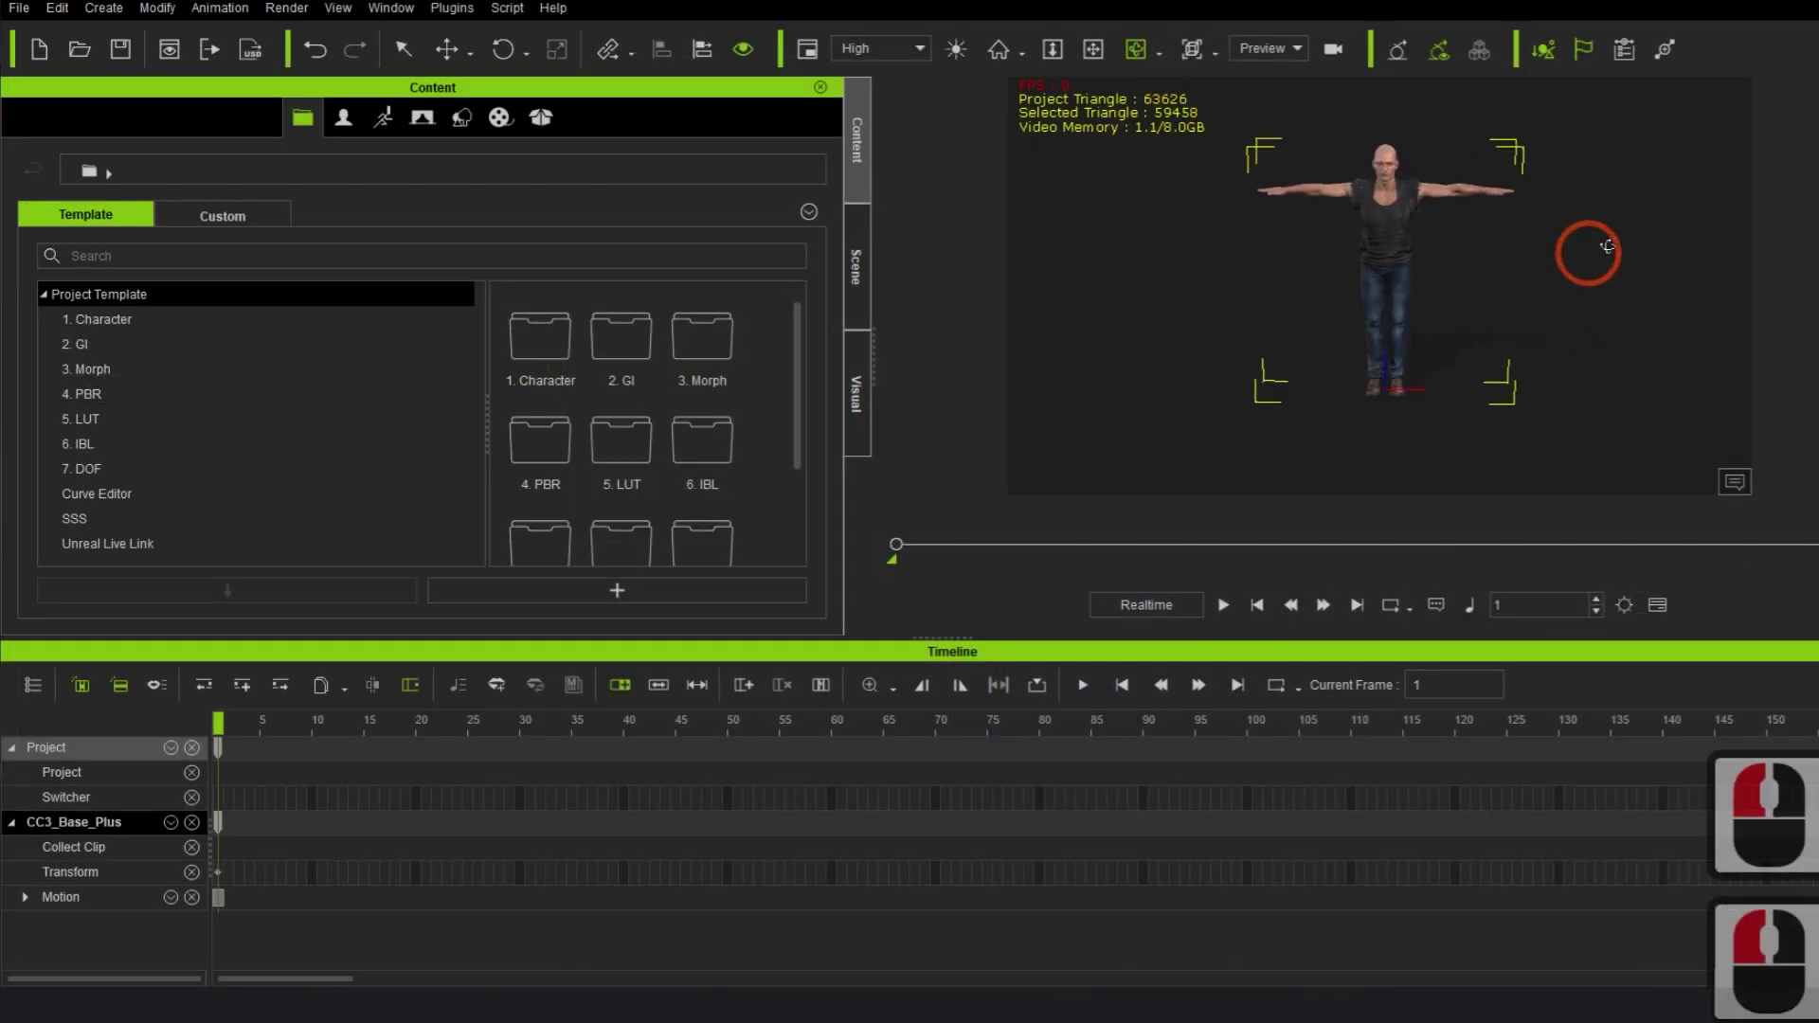
- Pan and orbit the iClone viewport to reframe the character
scroll(1384, 260, "up", 3)
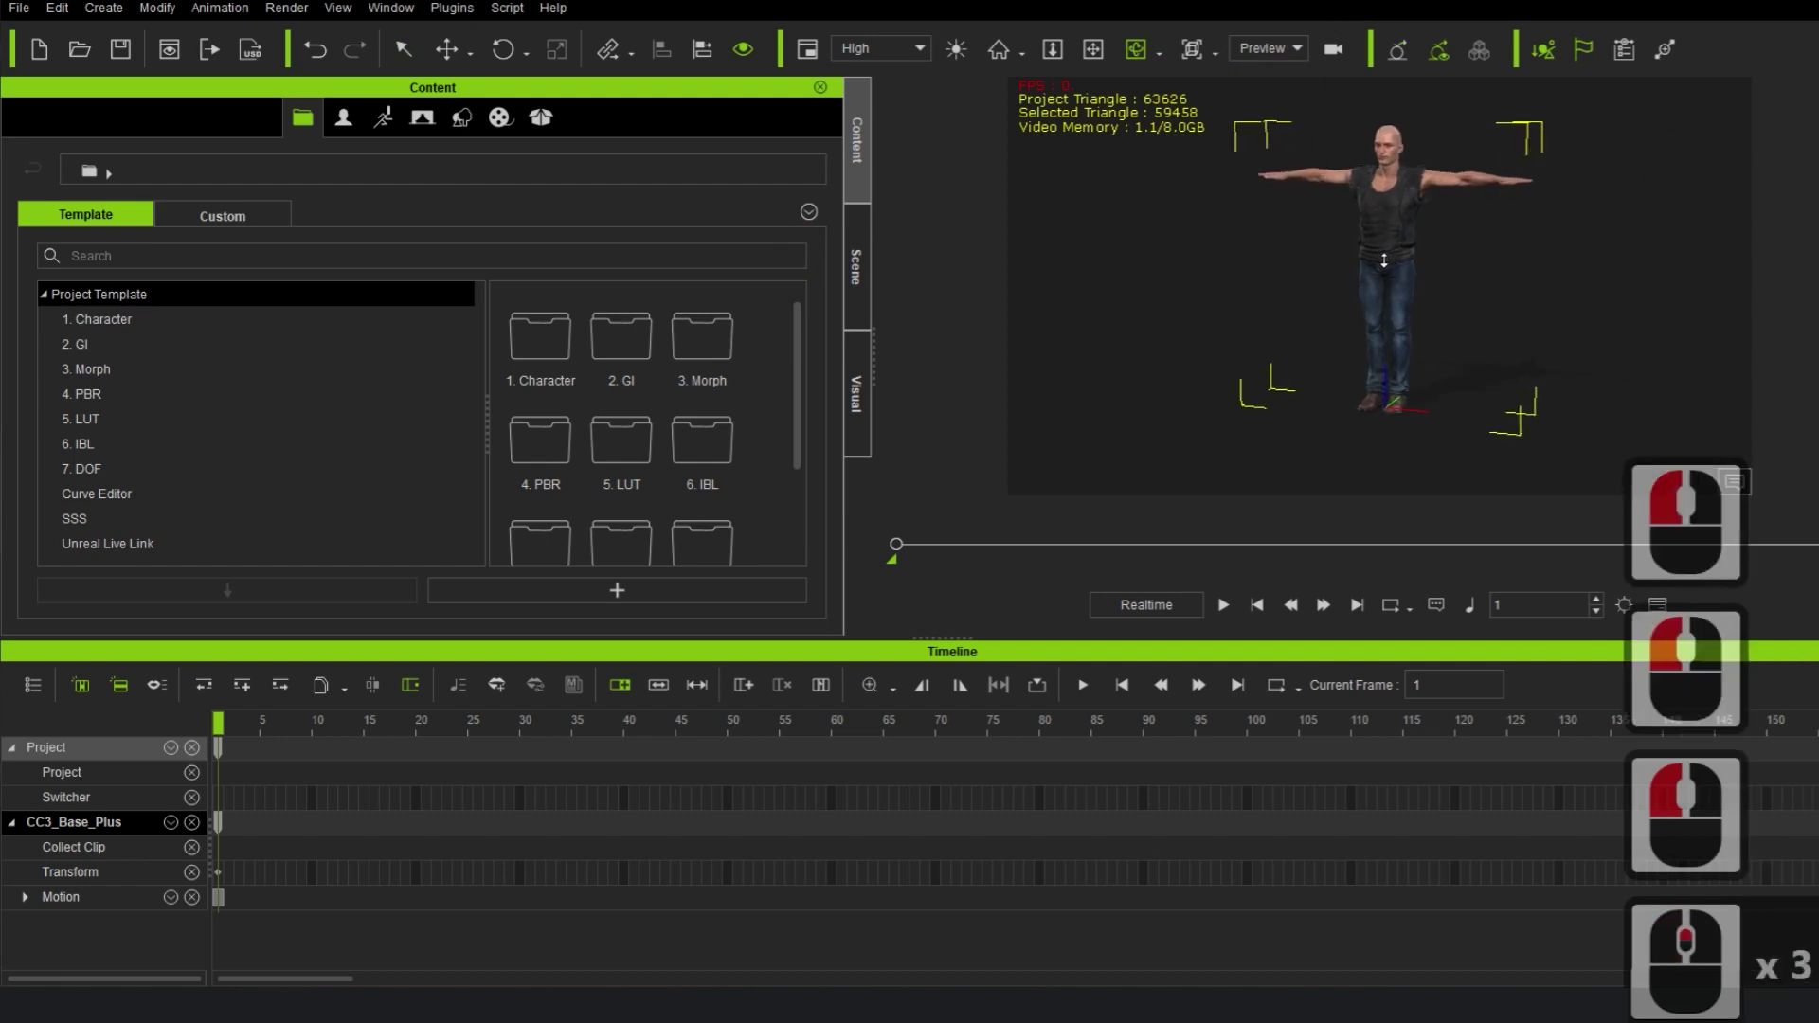
scroll(1384, 261, "up", 2)
left_click(1092, 48)
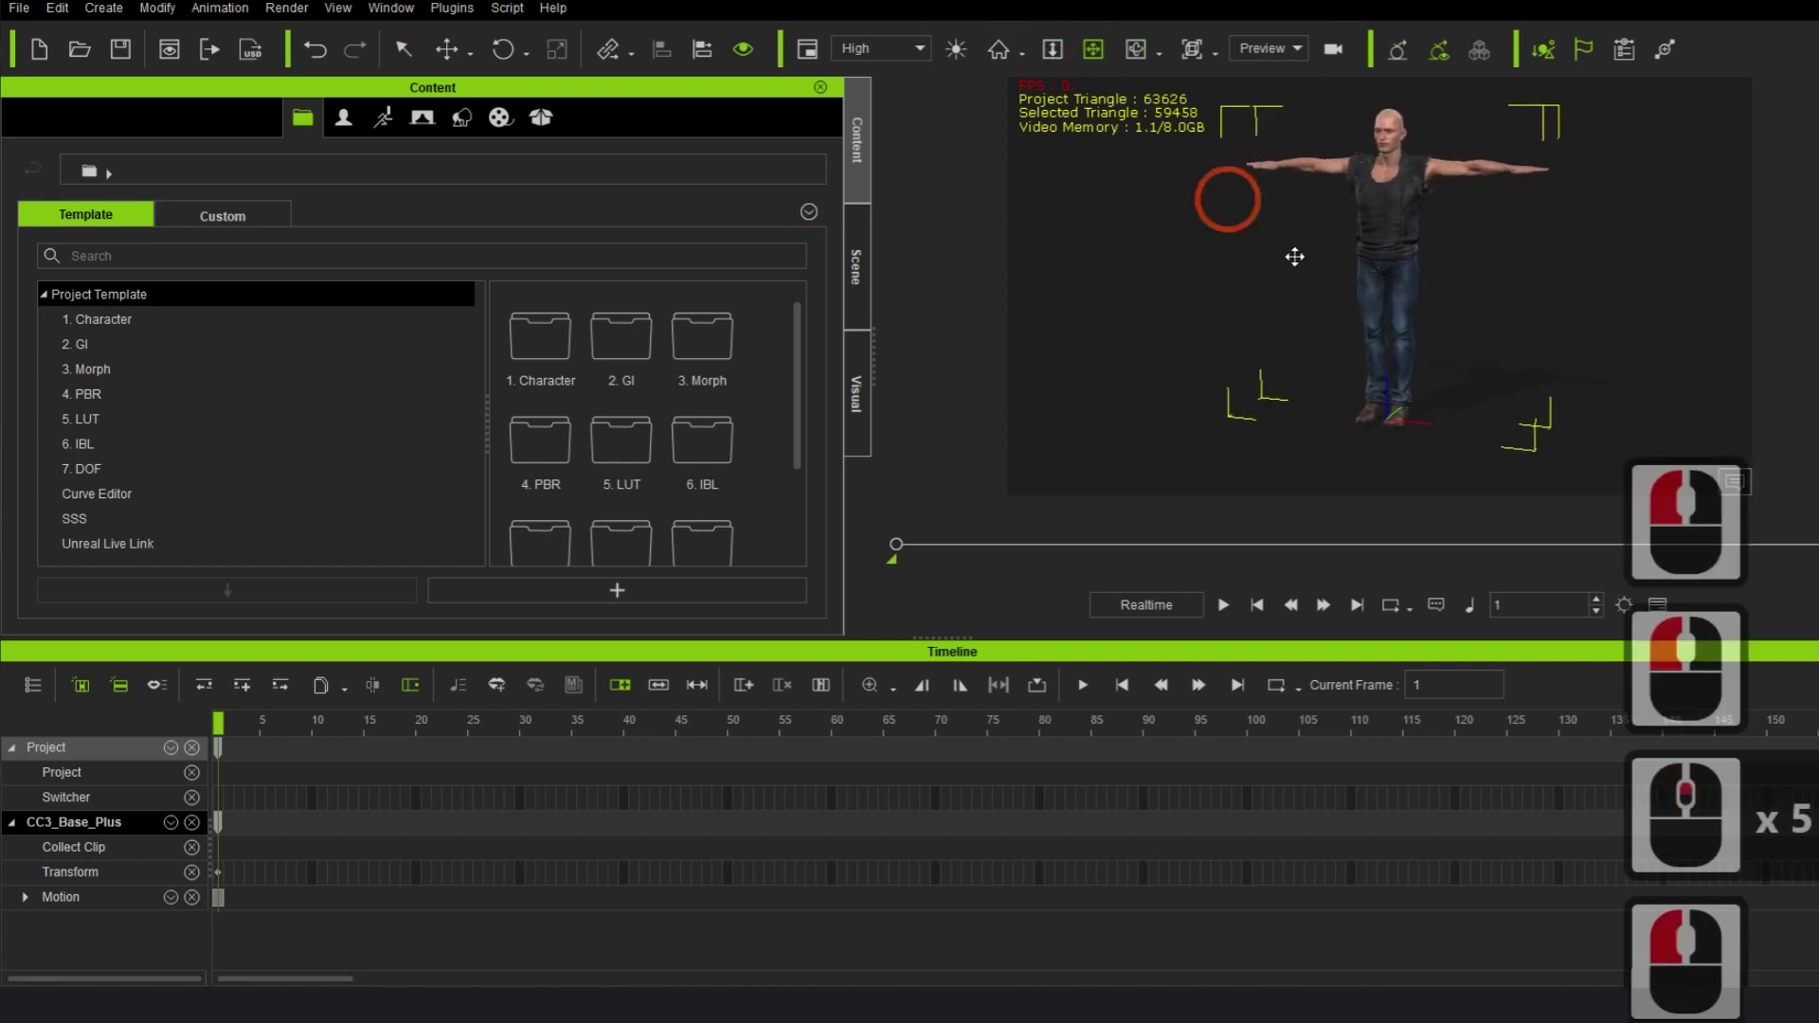
mouse_move(1304, 268)
left_mouse_down()
mouse_move(1282, 332)
mouse_move(1277, 287)
left_mouse_up()
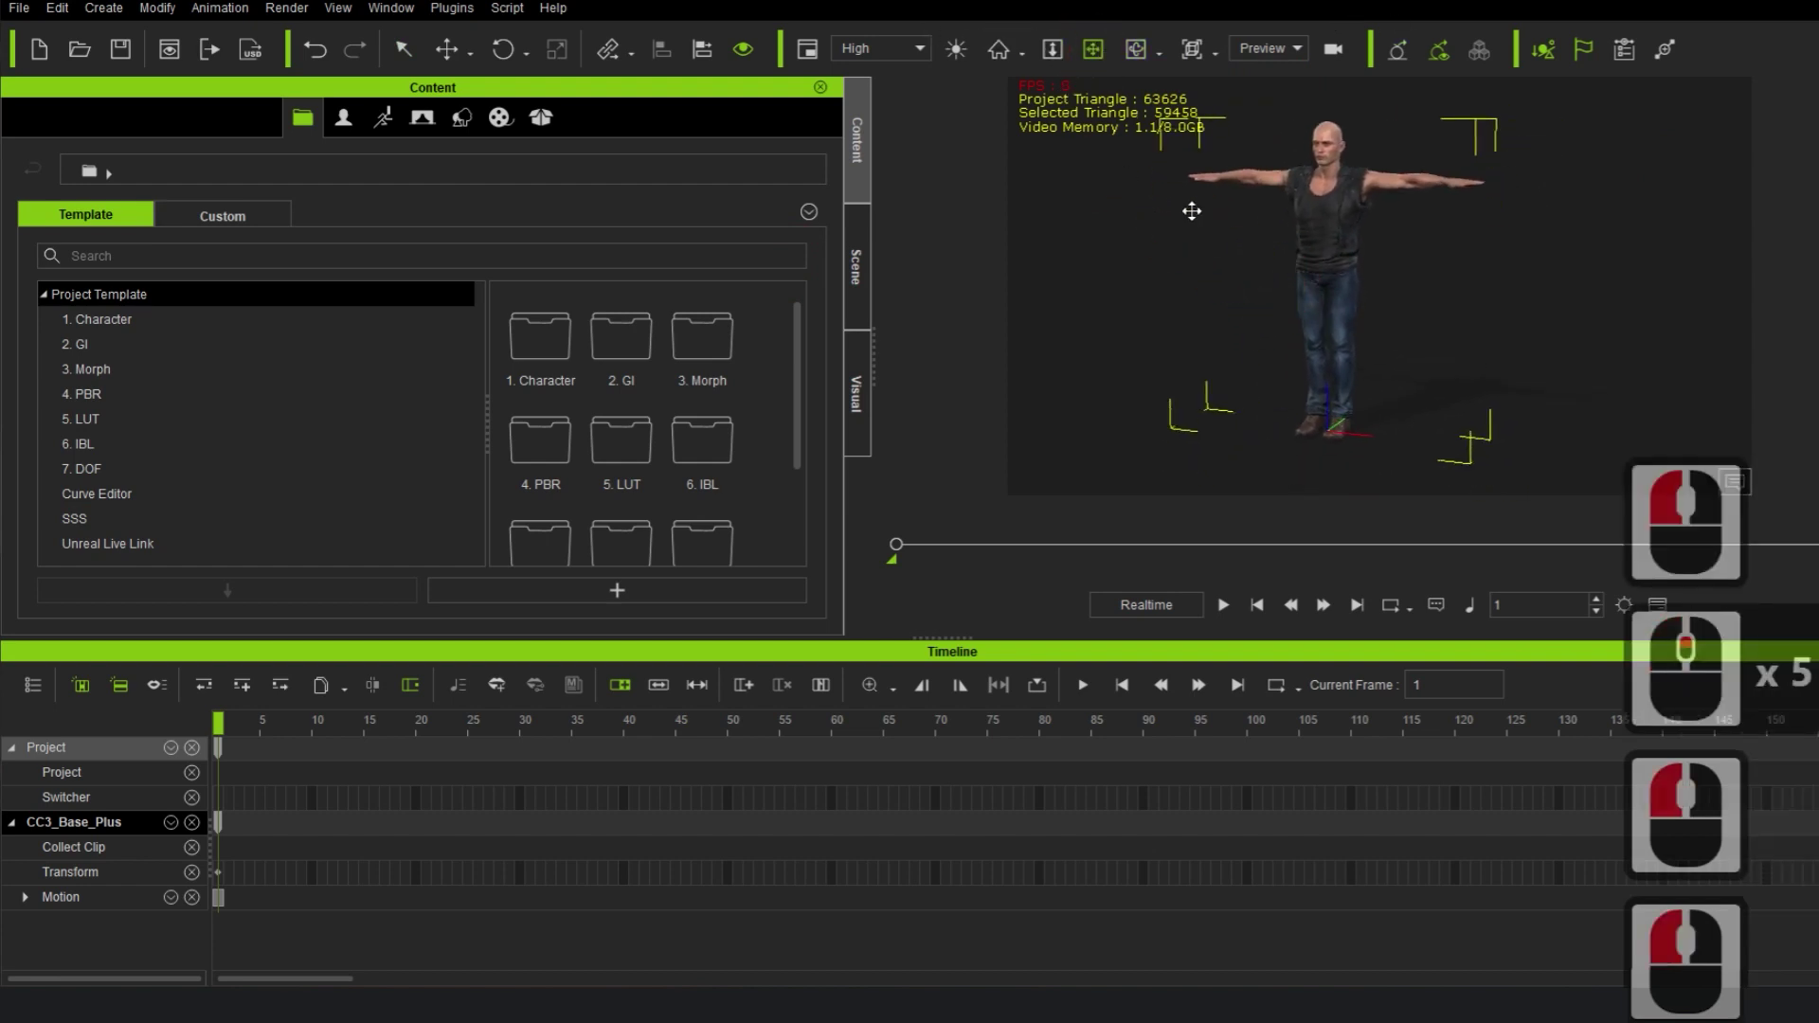
left_click(1135, 48)
left_click_drag(1413, 357, 1438, 220)
left_click_drag(1381, 305, 1256, 273)
- Browse to the Animation > Custom > Motion > TestReallusion content folder
left_click(383, 117)
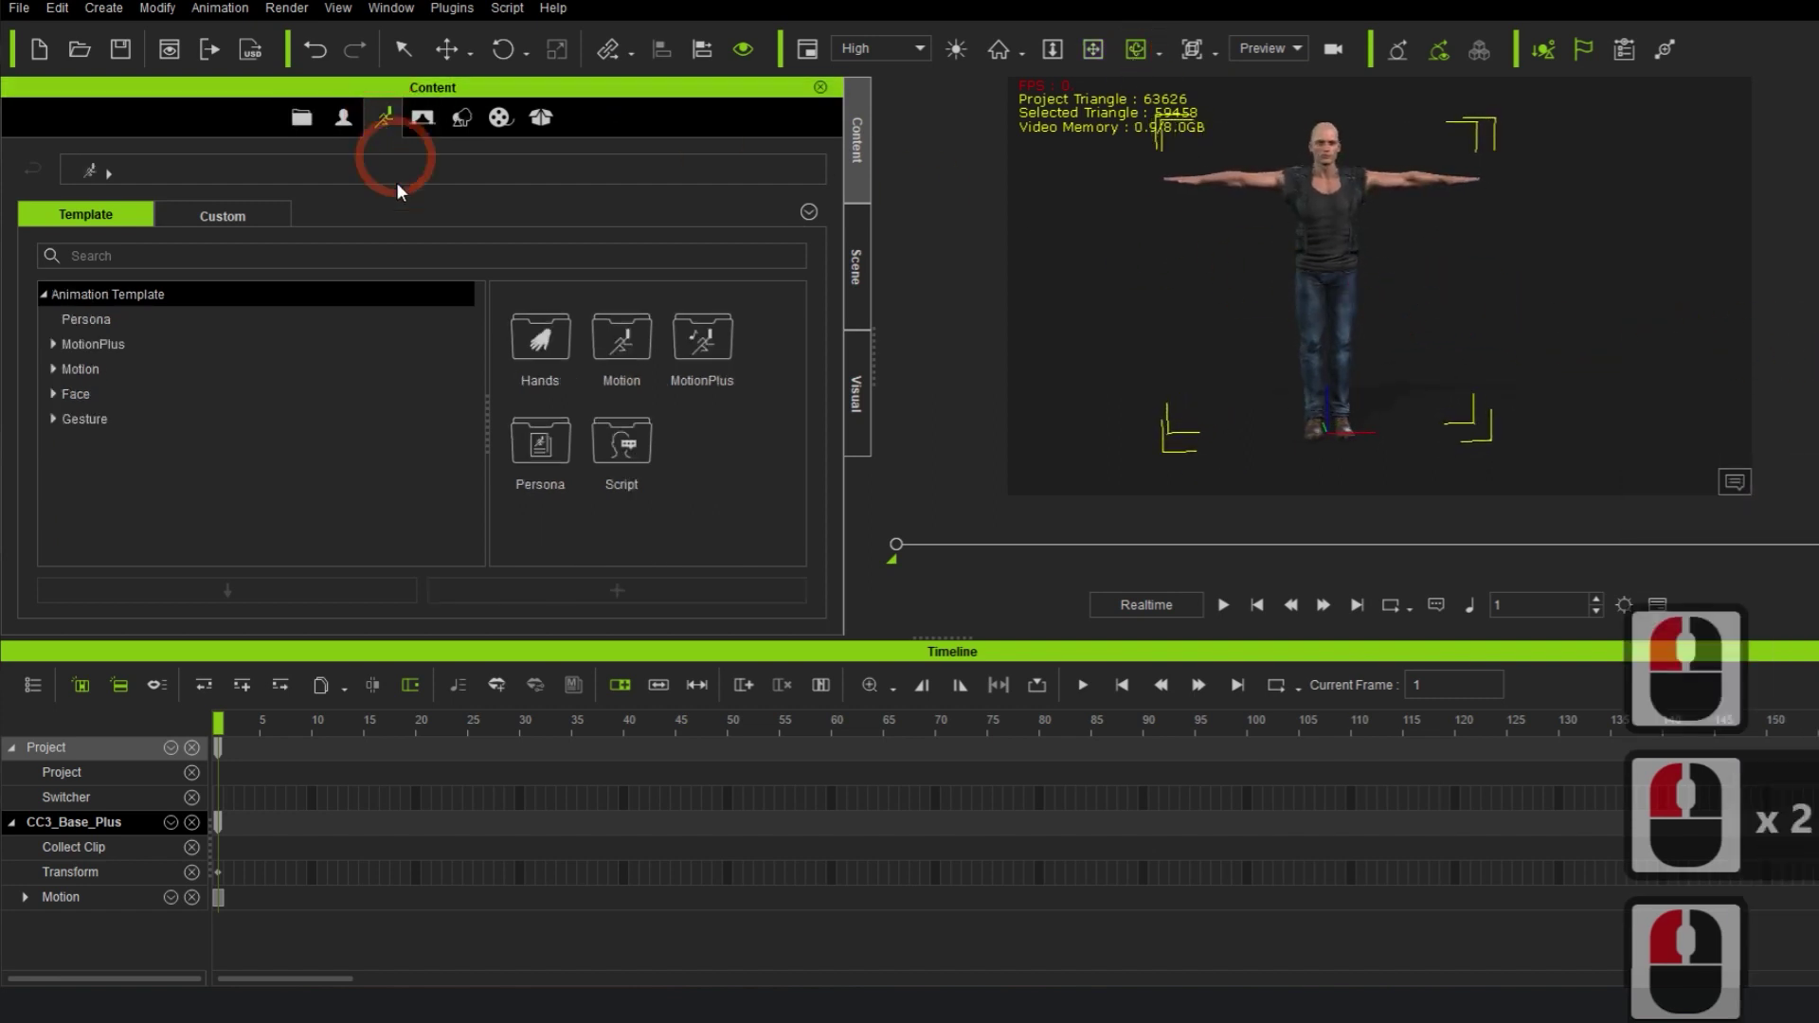
left_click(213, 212)
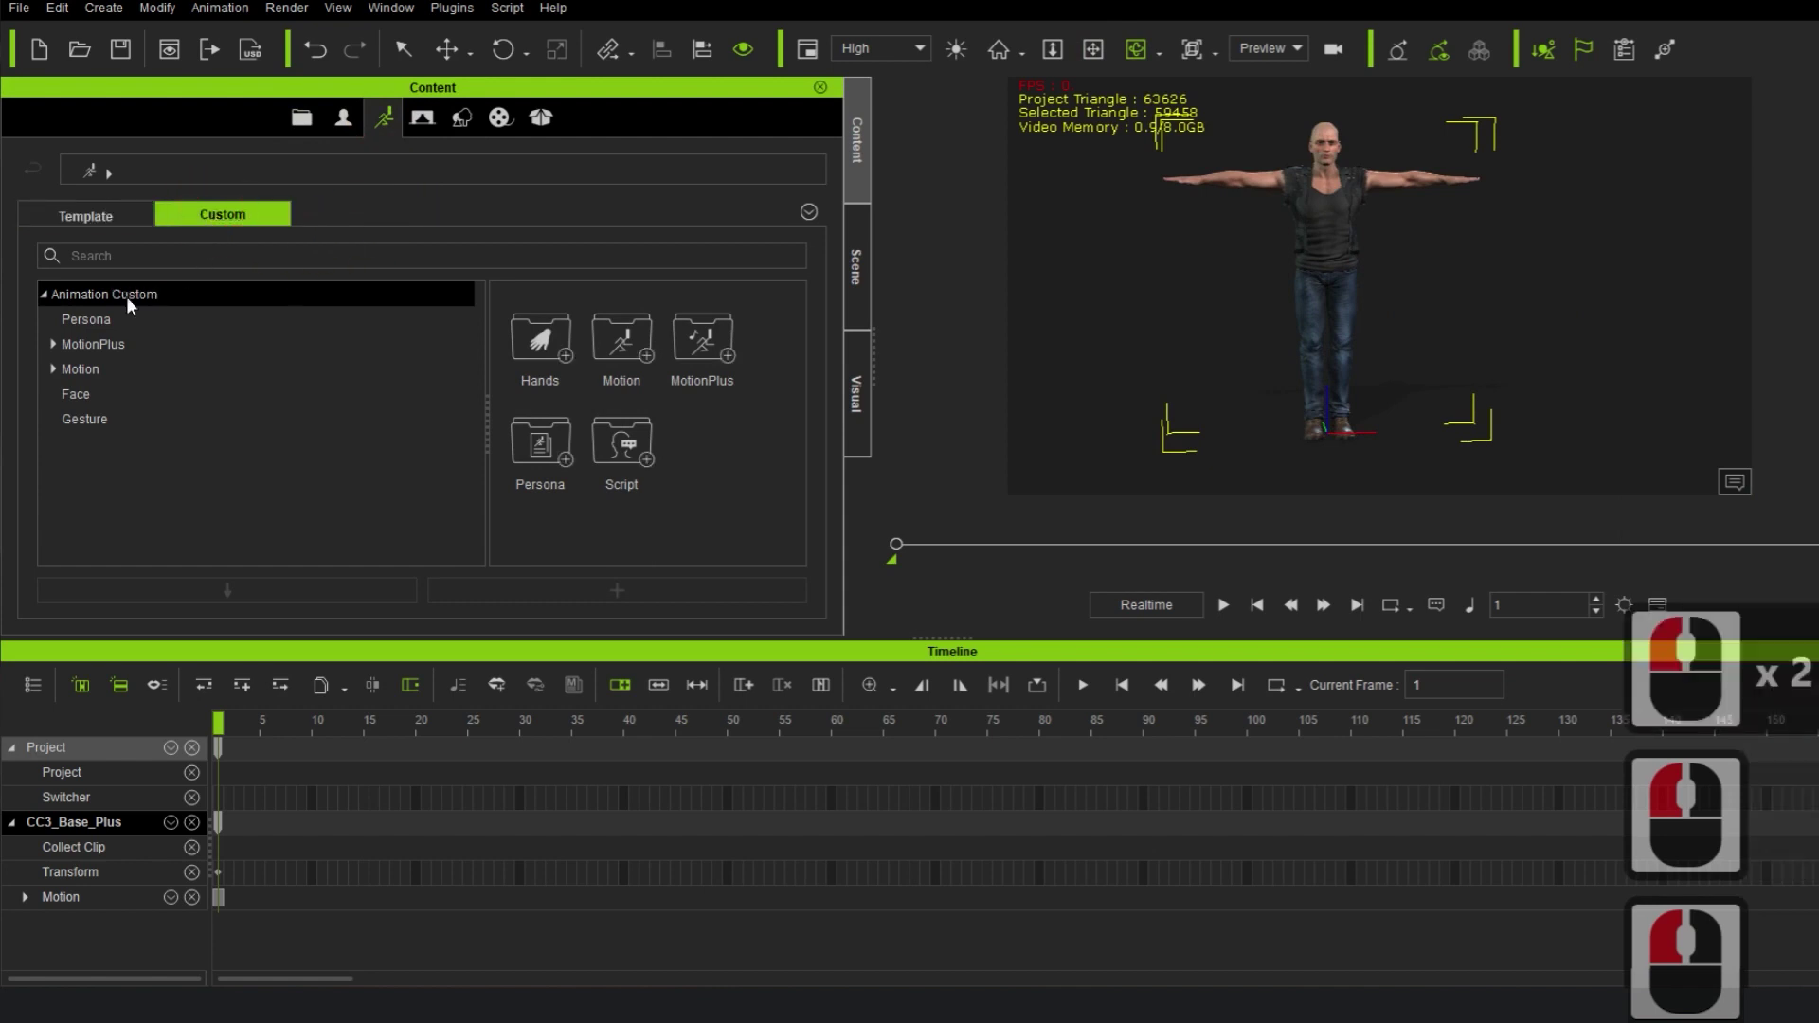
left_click(57, 372)
scroll(178, 411, "down", 11)
left_click_drag(475, 380, 479, 532)
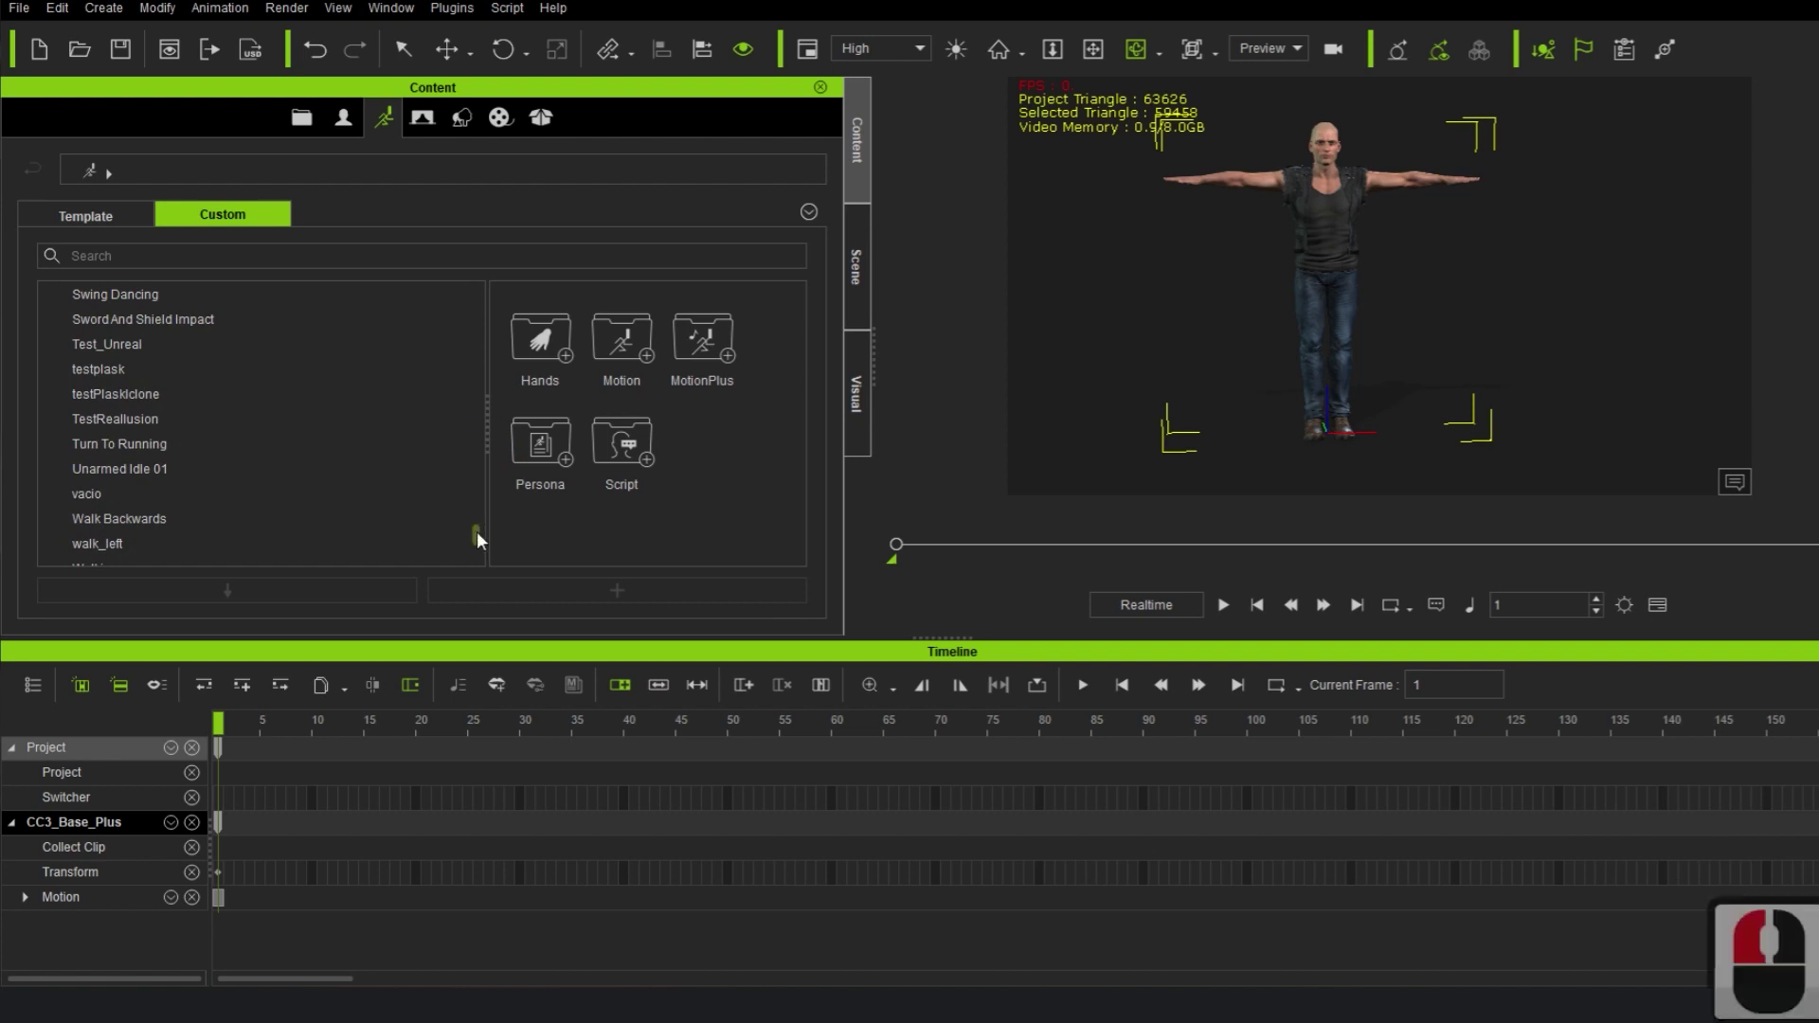
left_click(147, 422)
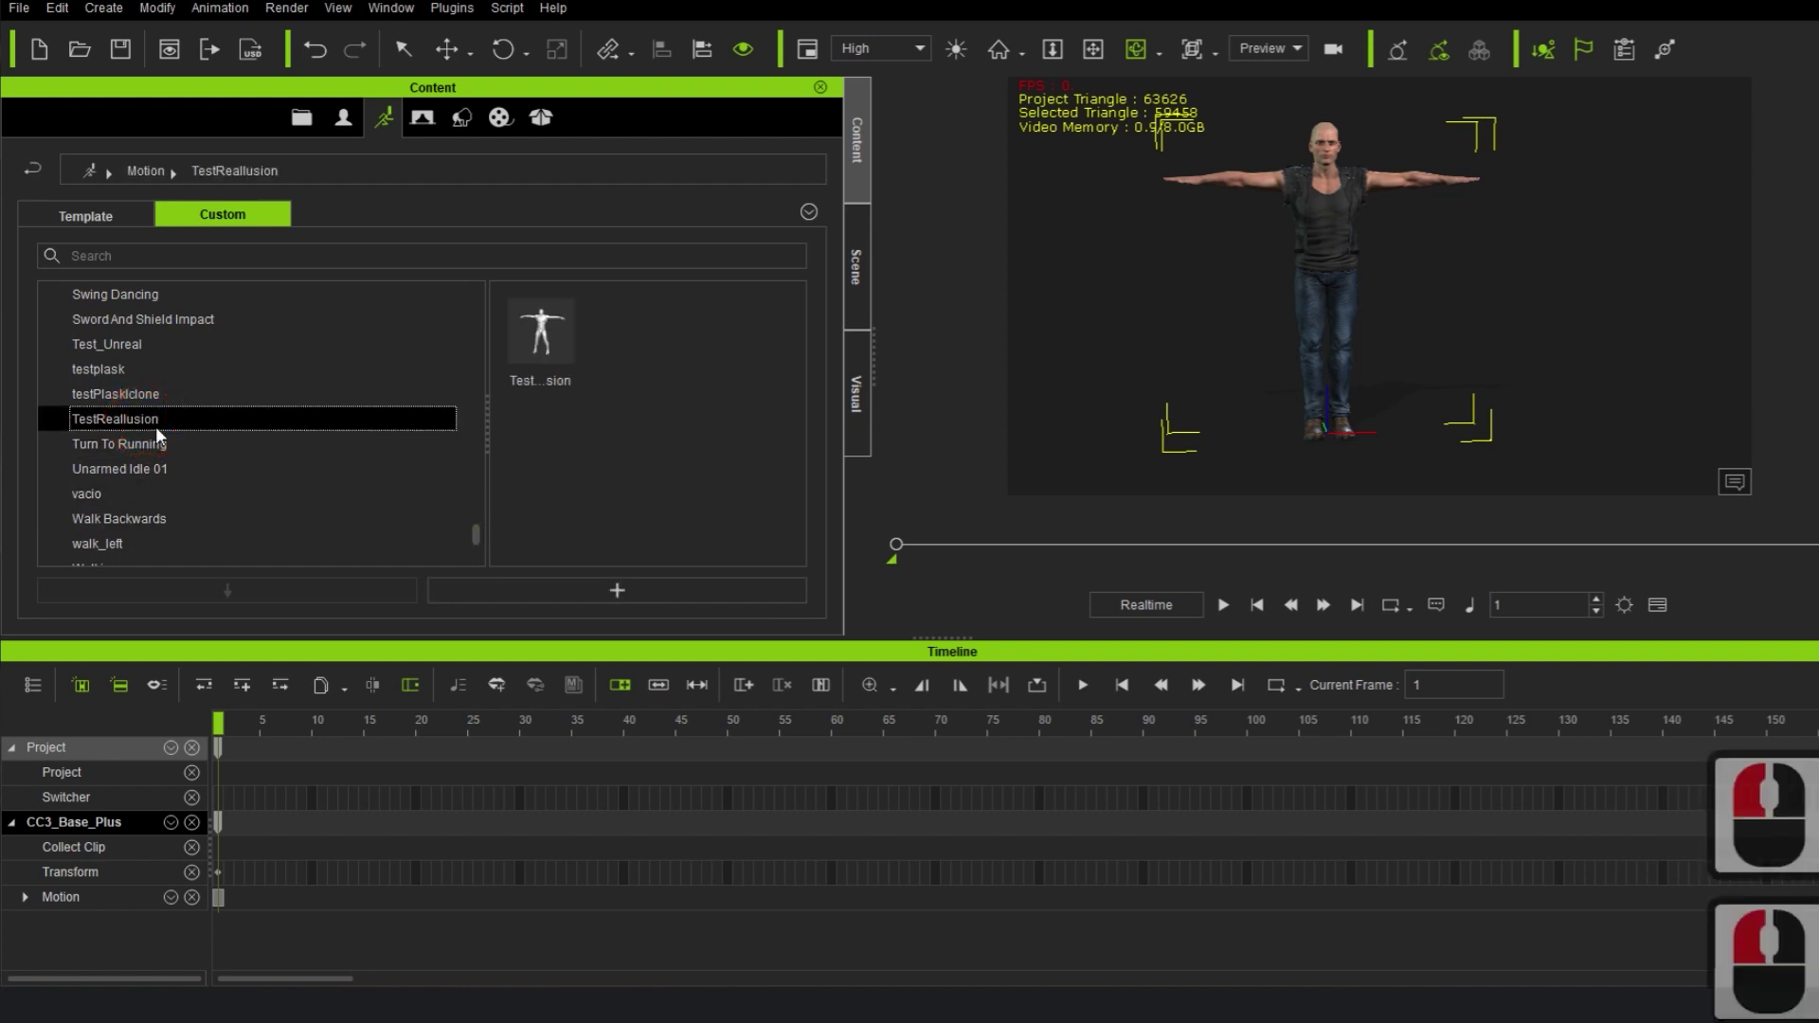
- Apply the TestReallusion clip to the character, show its full length, and rewind to frame 1
left_click_drag(534, 354, 276, 588)
scroll(817, 811, "down", 13)
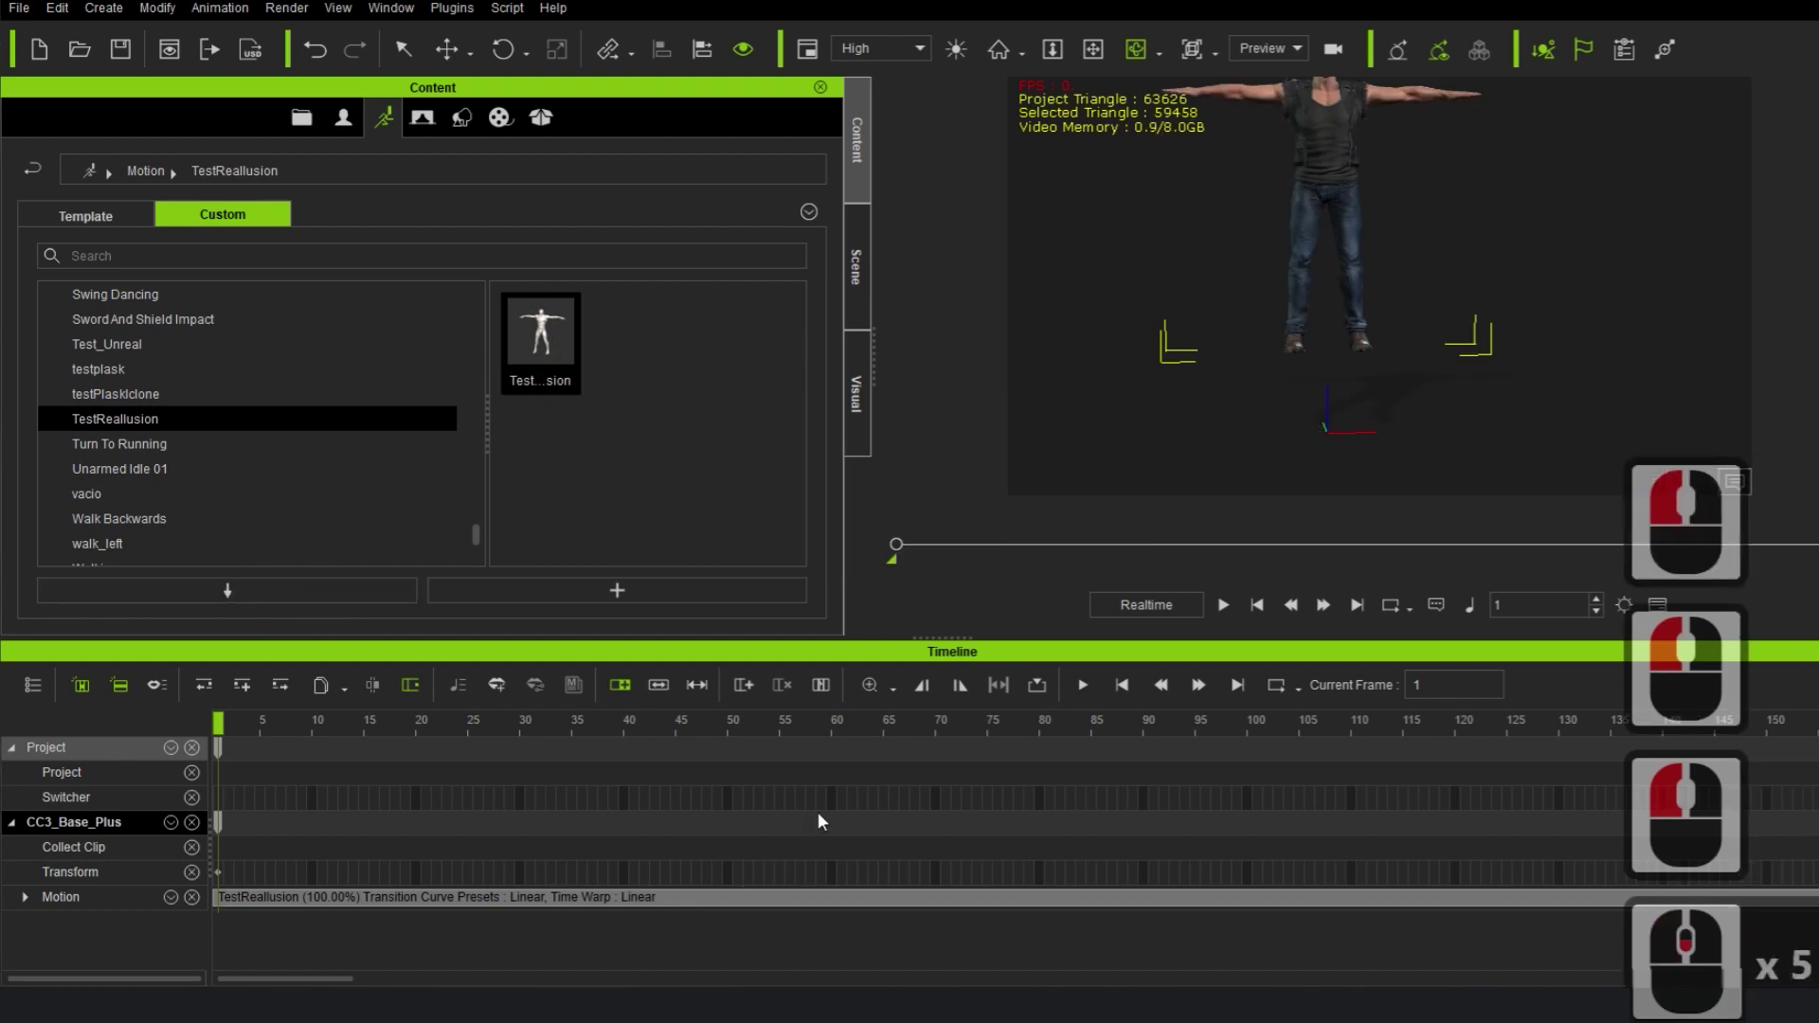
left_click(1398, 827)
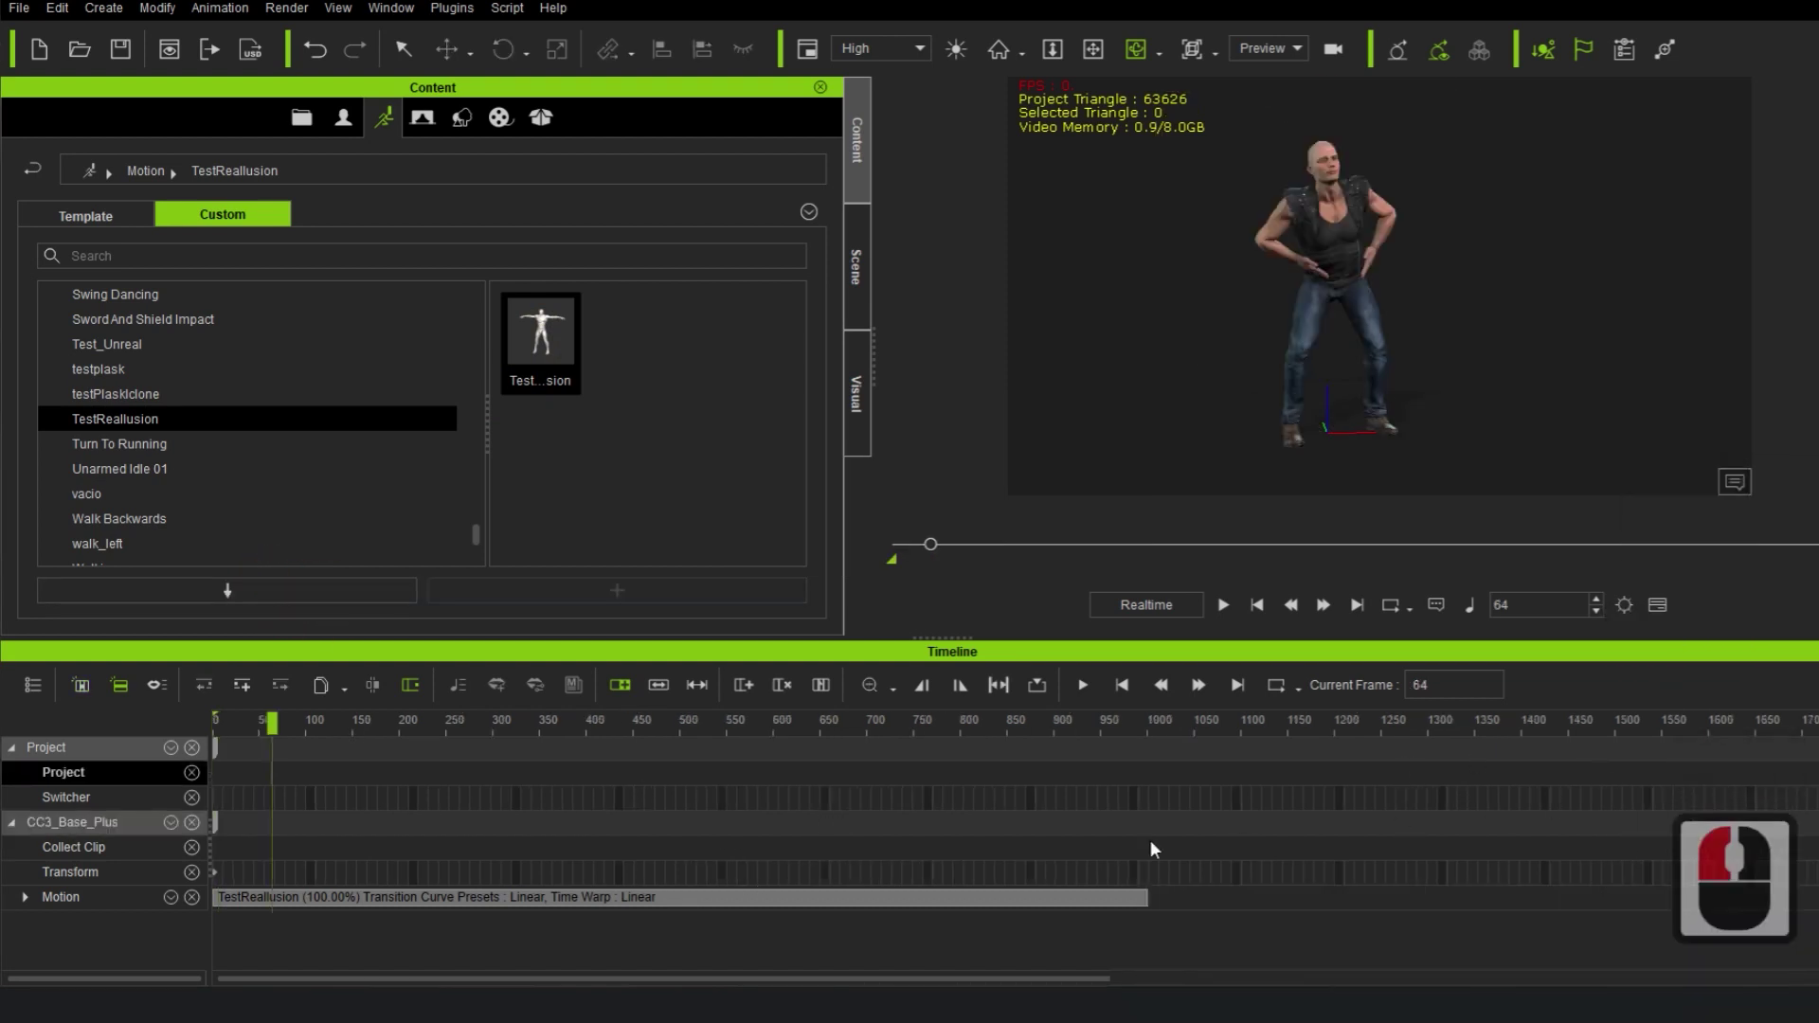
scroll(1137, 832, "down", 10)
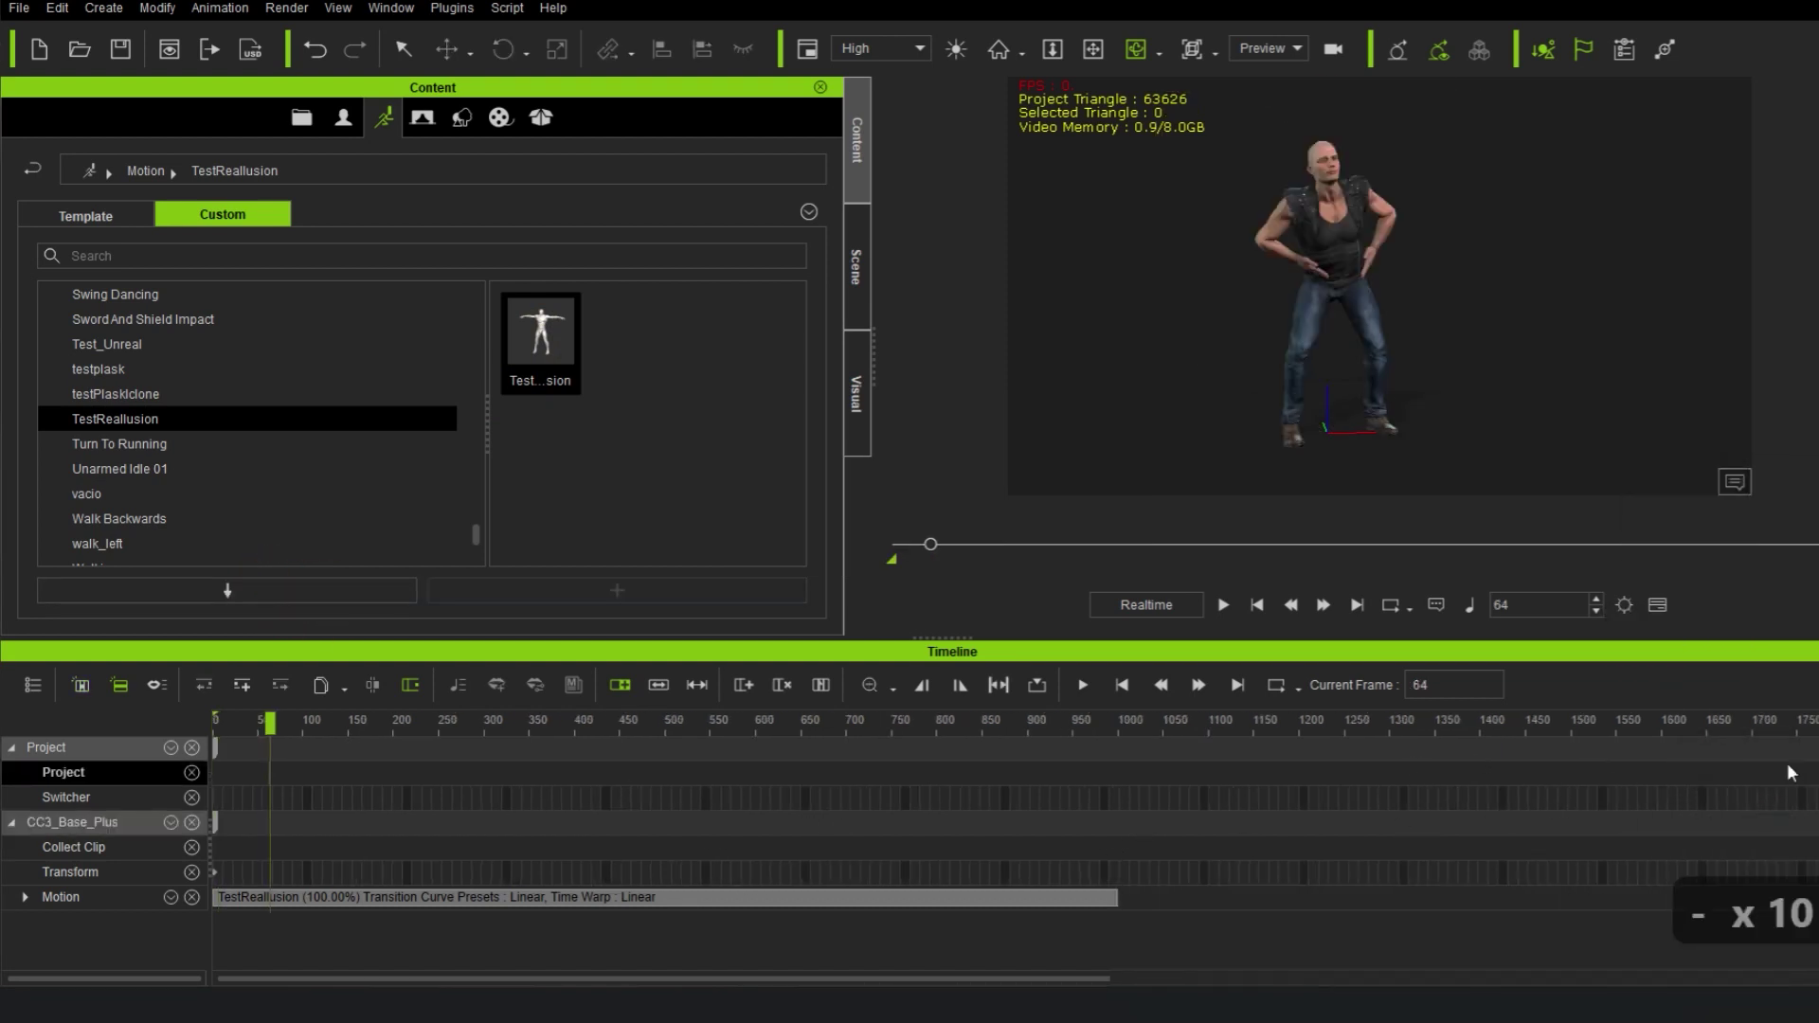
left_click_drag(273, 720, 212, 723)
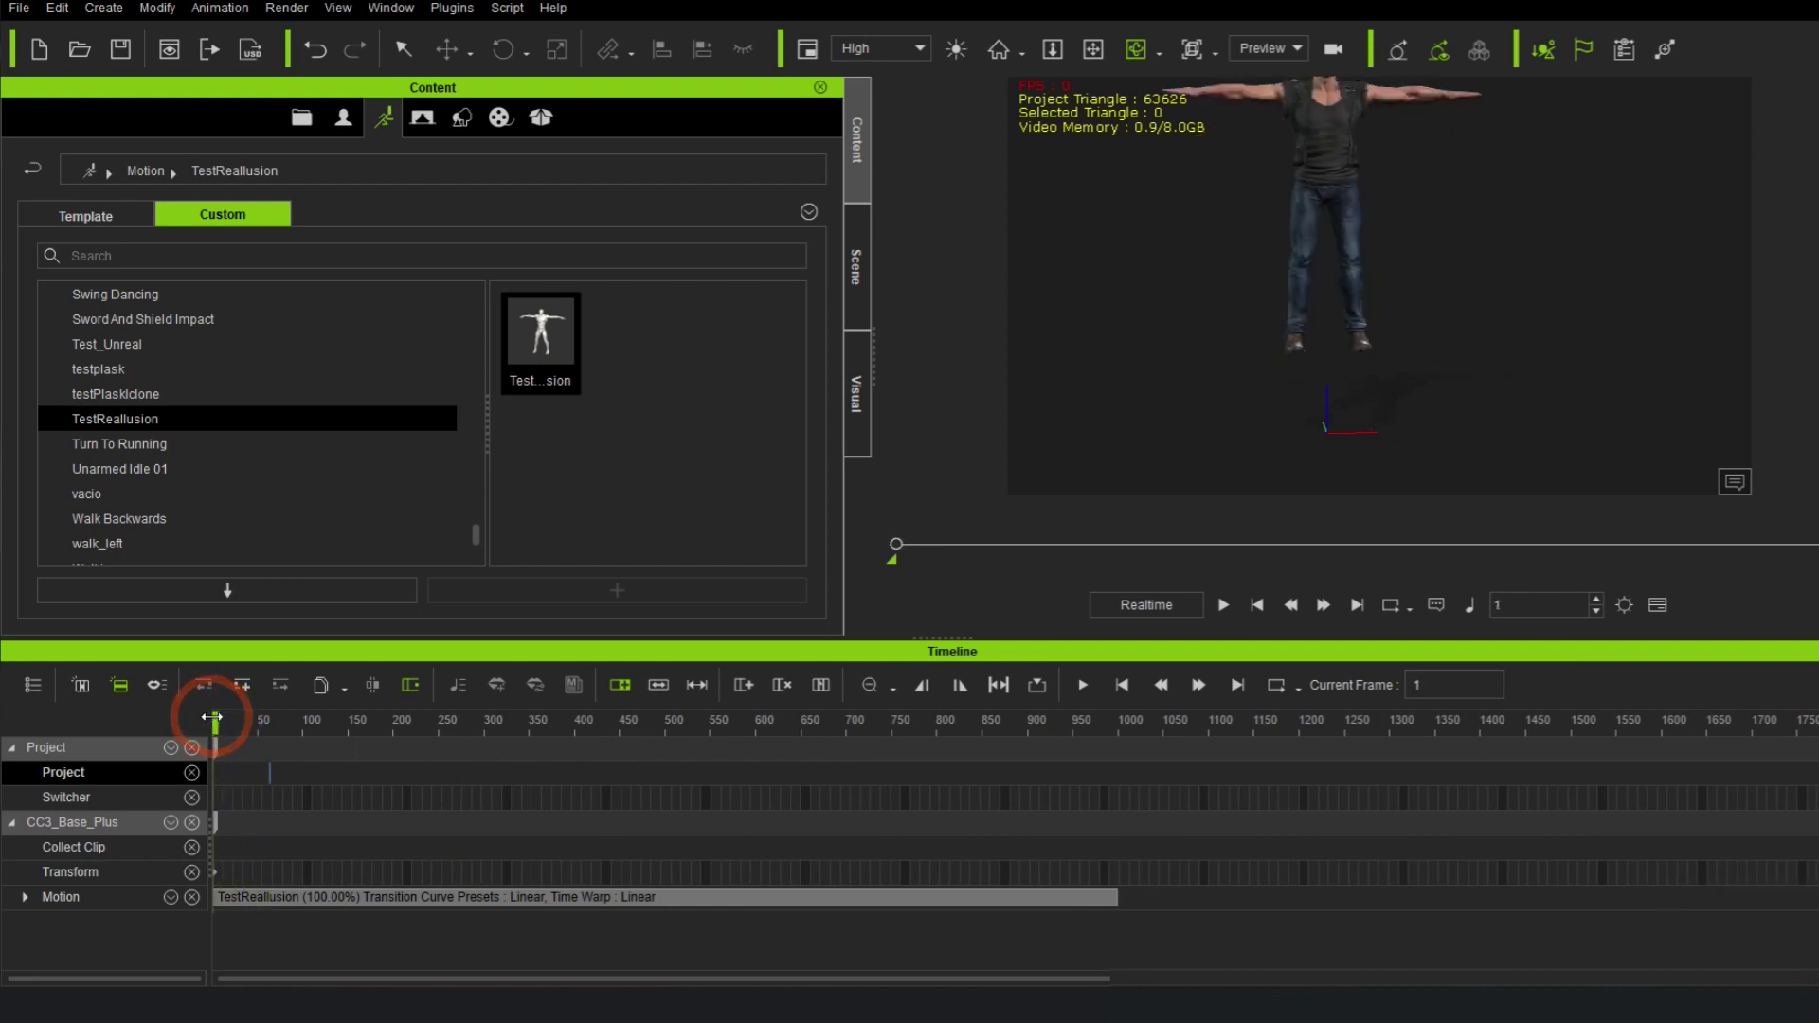
- Play the dance, pause it, scrub back to frame 187, and open the character's Modify settings
left_click(1222, 608)
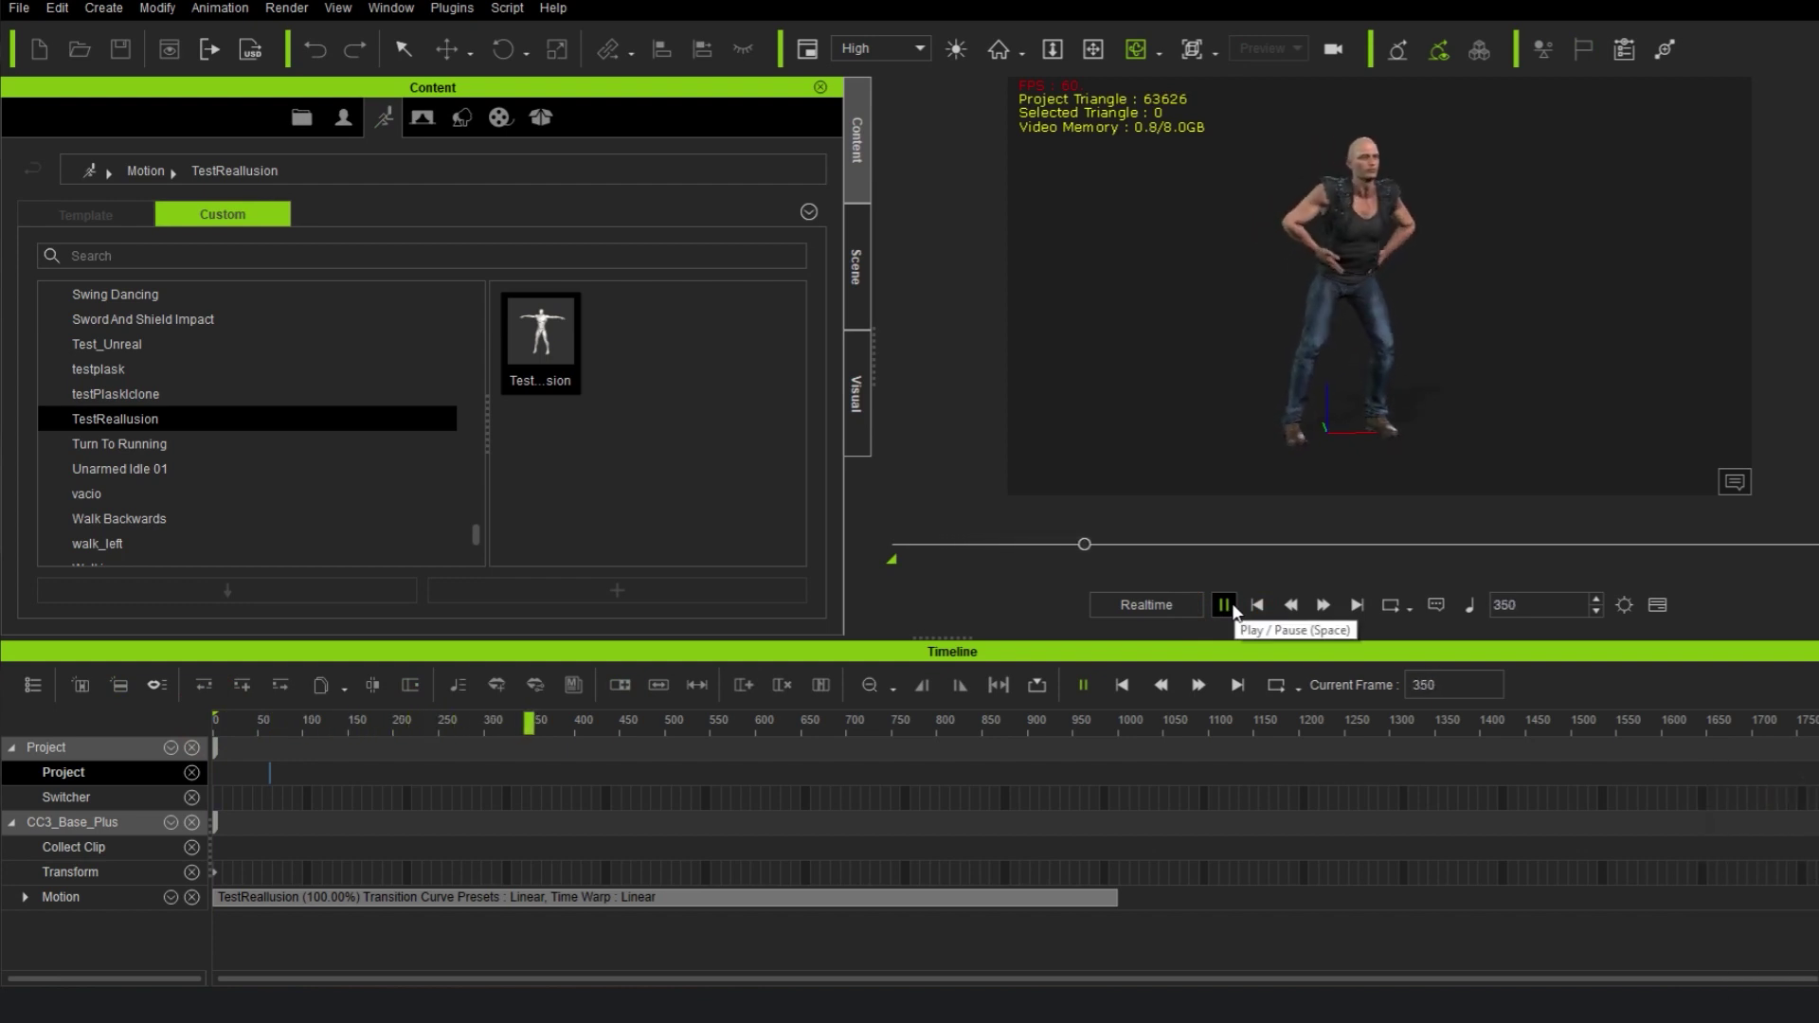
left_click(1225, 604)
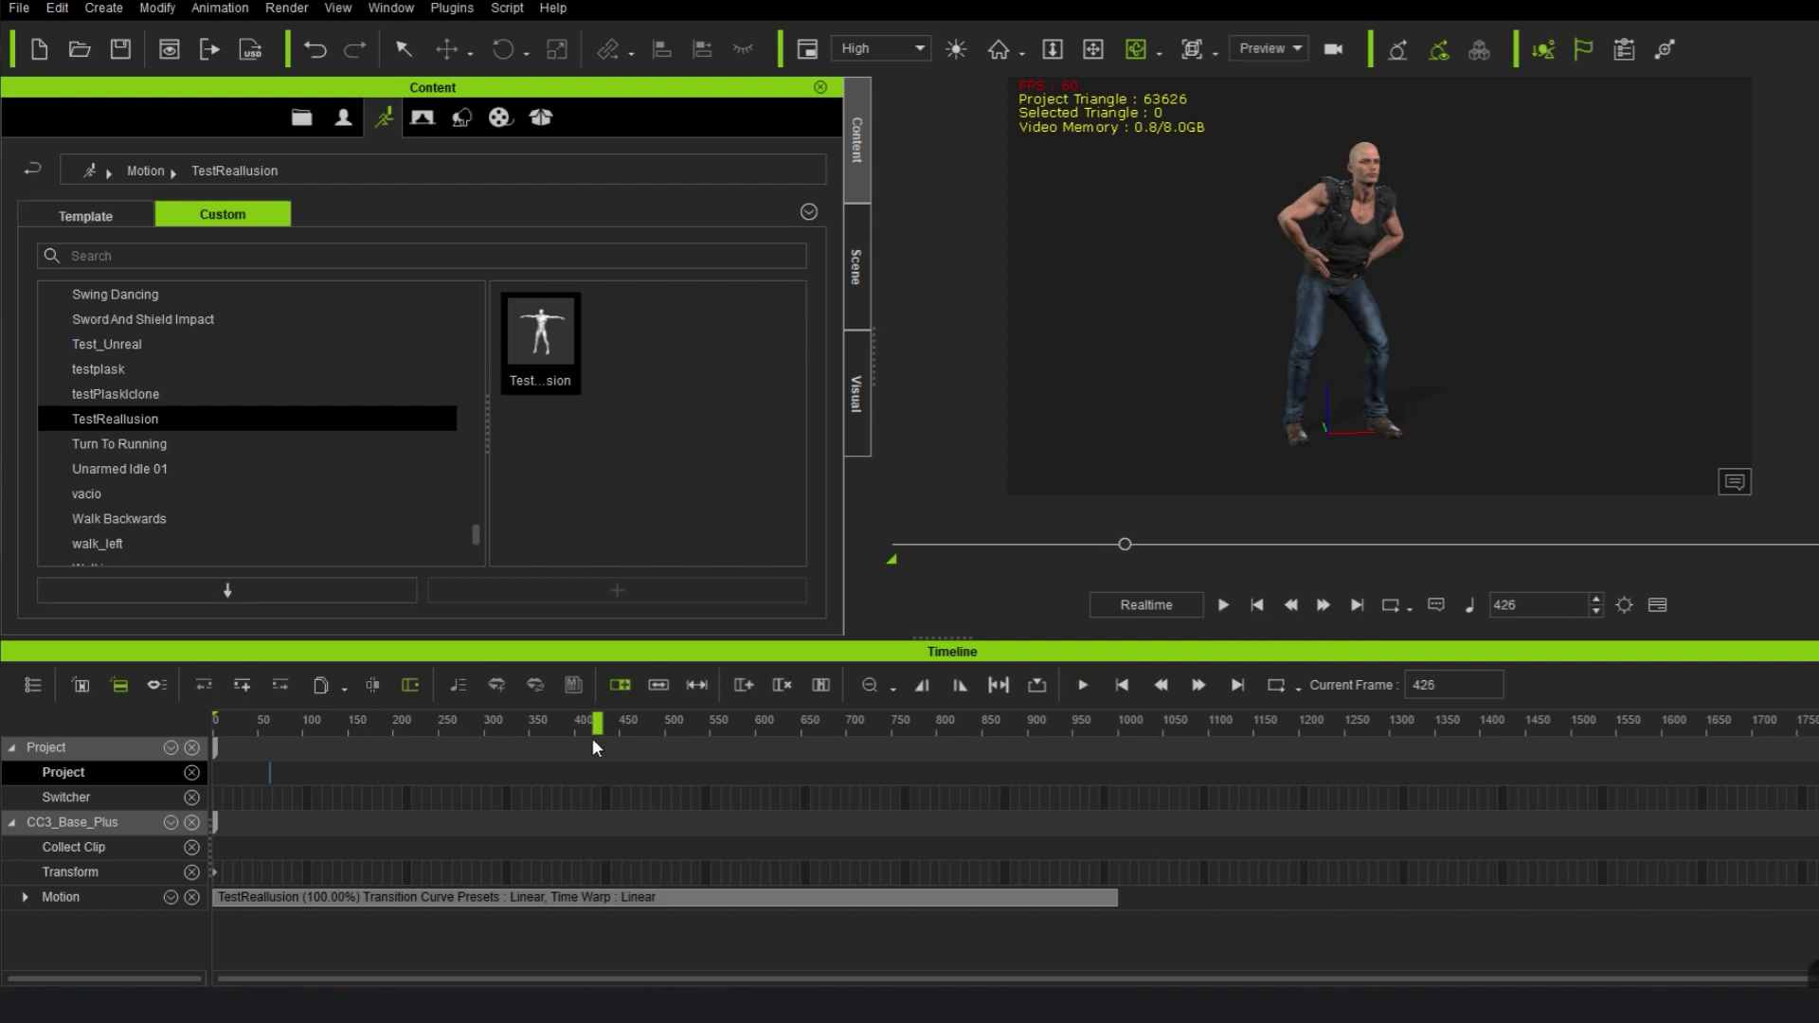
left_click_drag(597, 725, 382, 726)
double_click(1304, 345)
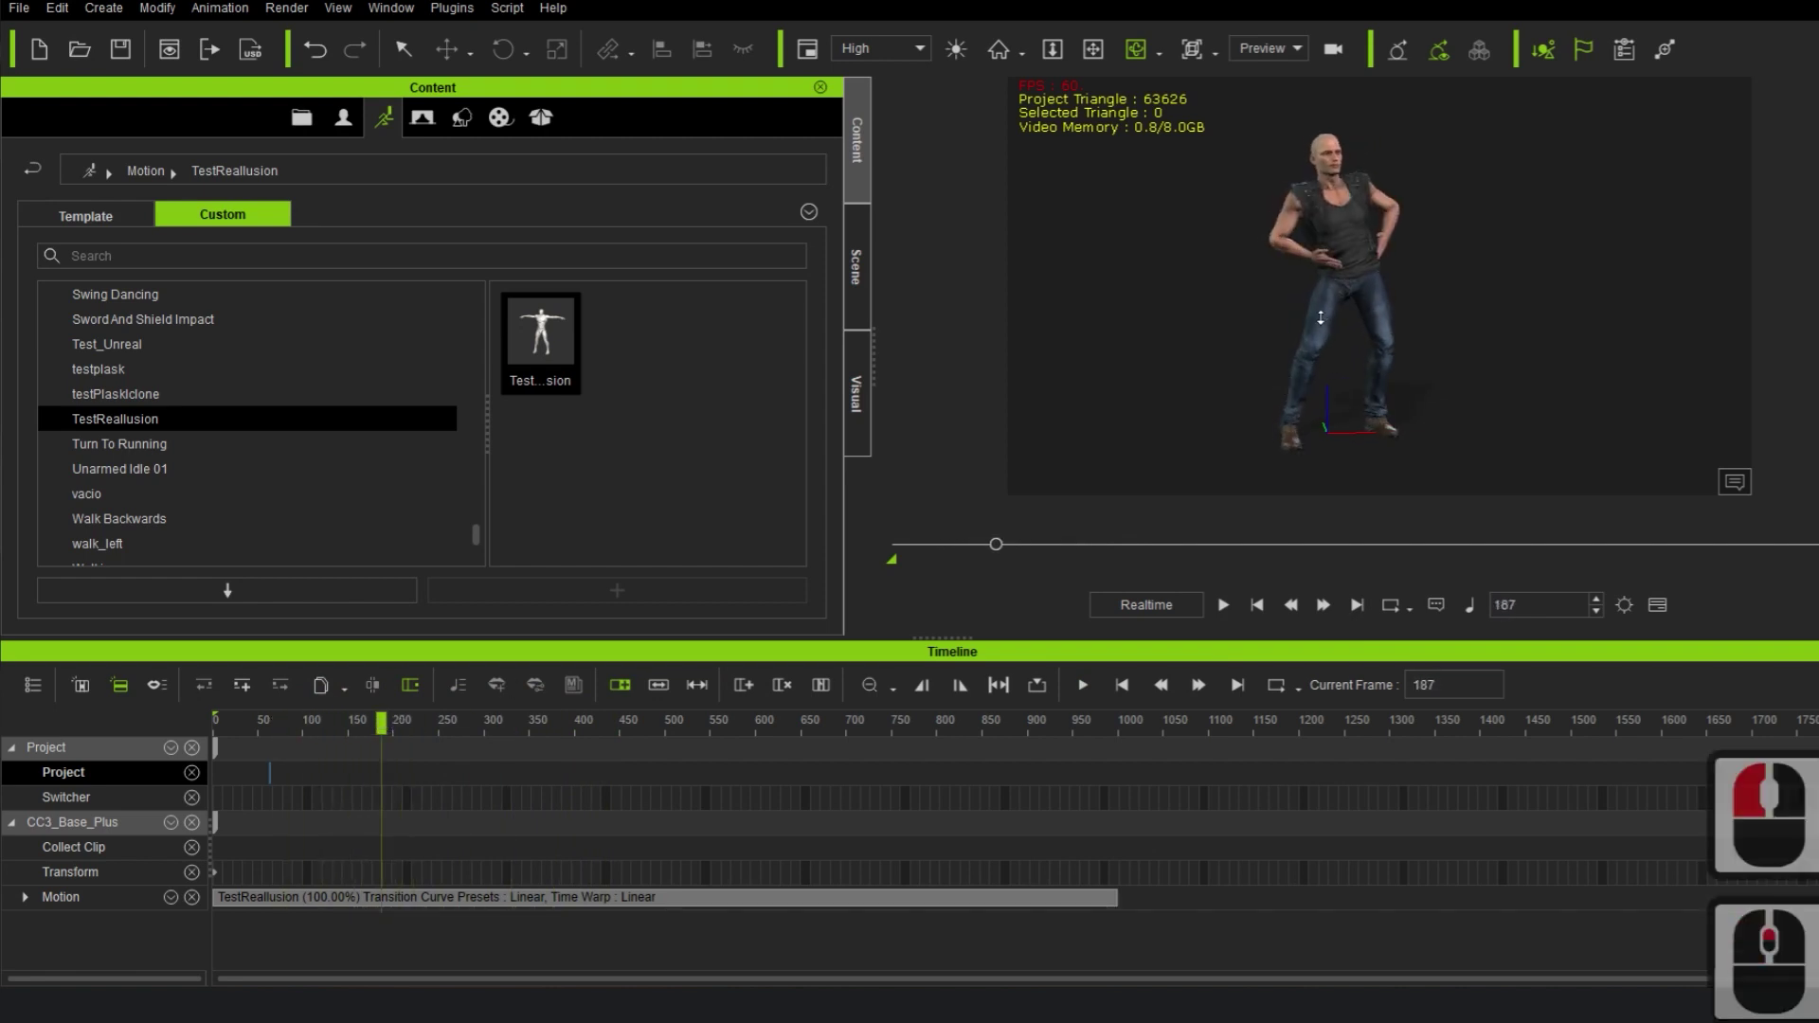
left_click_drag(533, 3, 580, 8)
- Open Edit Motion Layer from the Motion tab and position its editor window
left_click(332, 35)
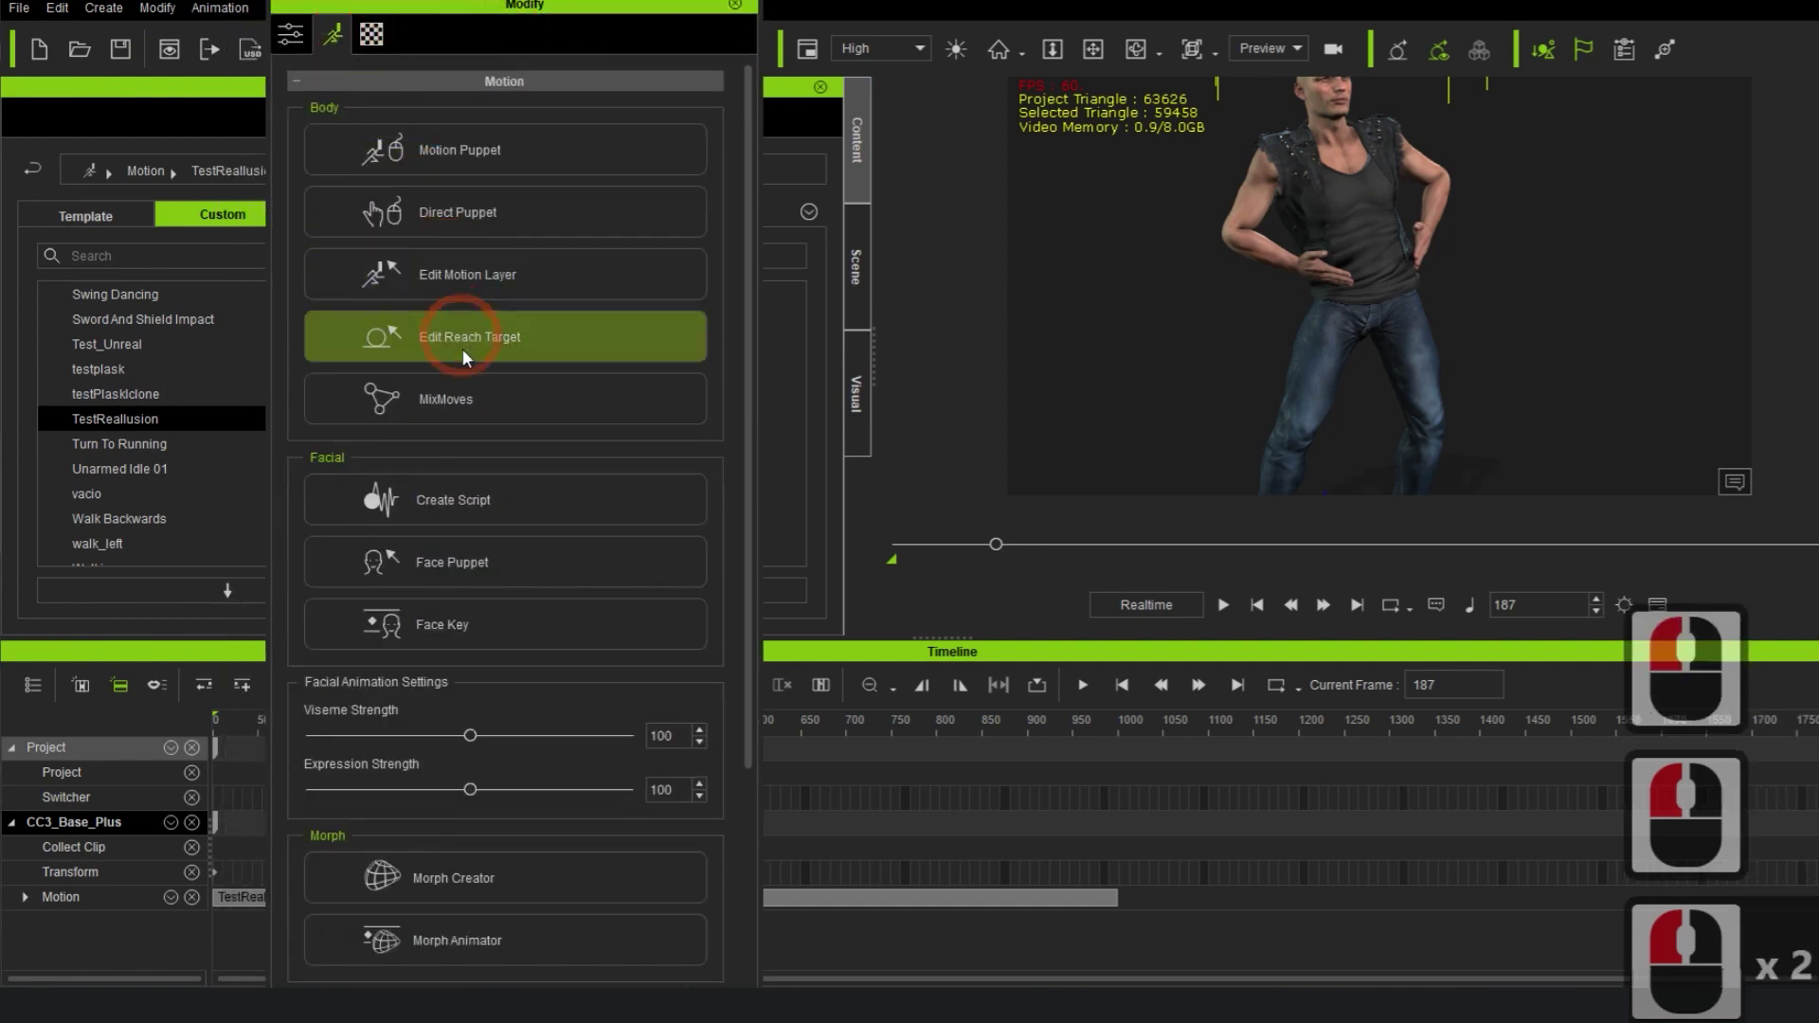
left_click(476, 281)
double_click(477, 280)
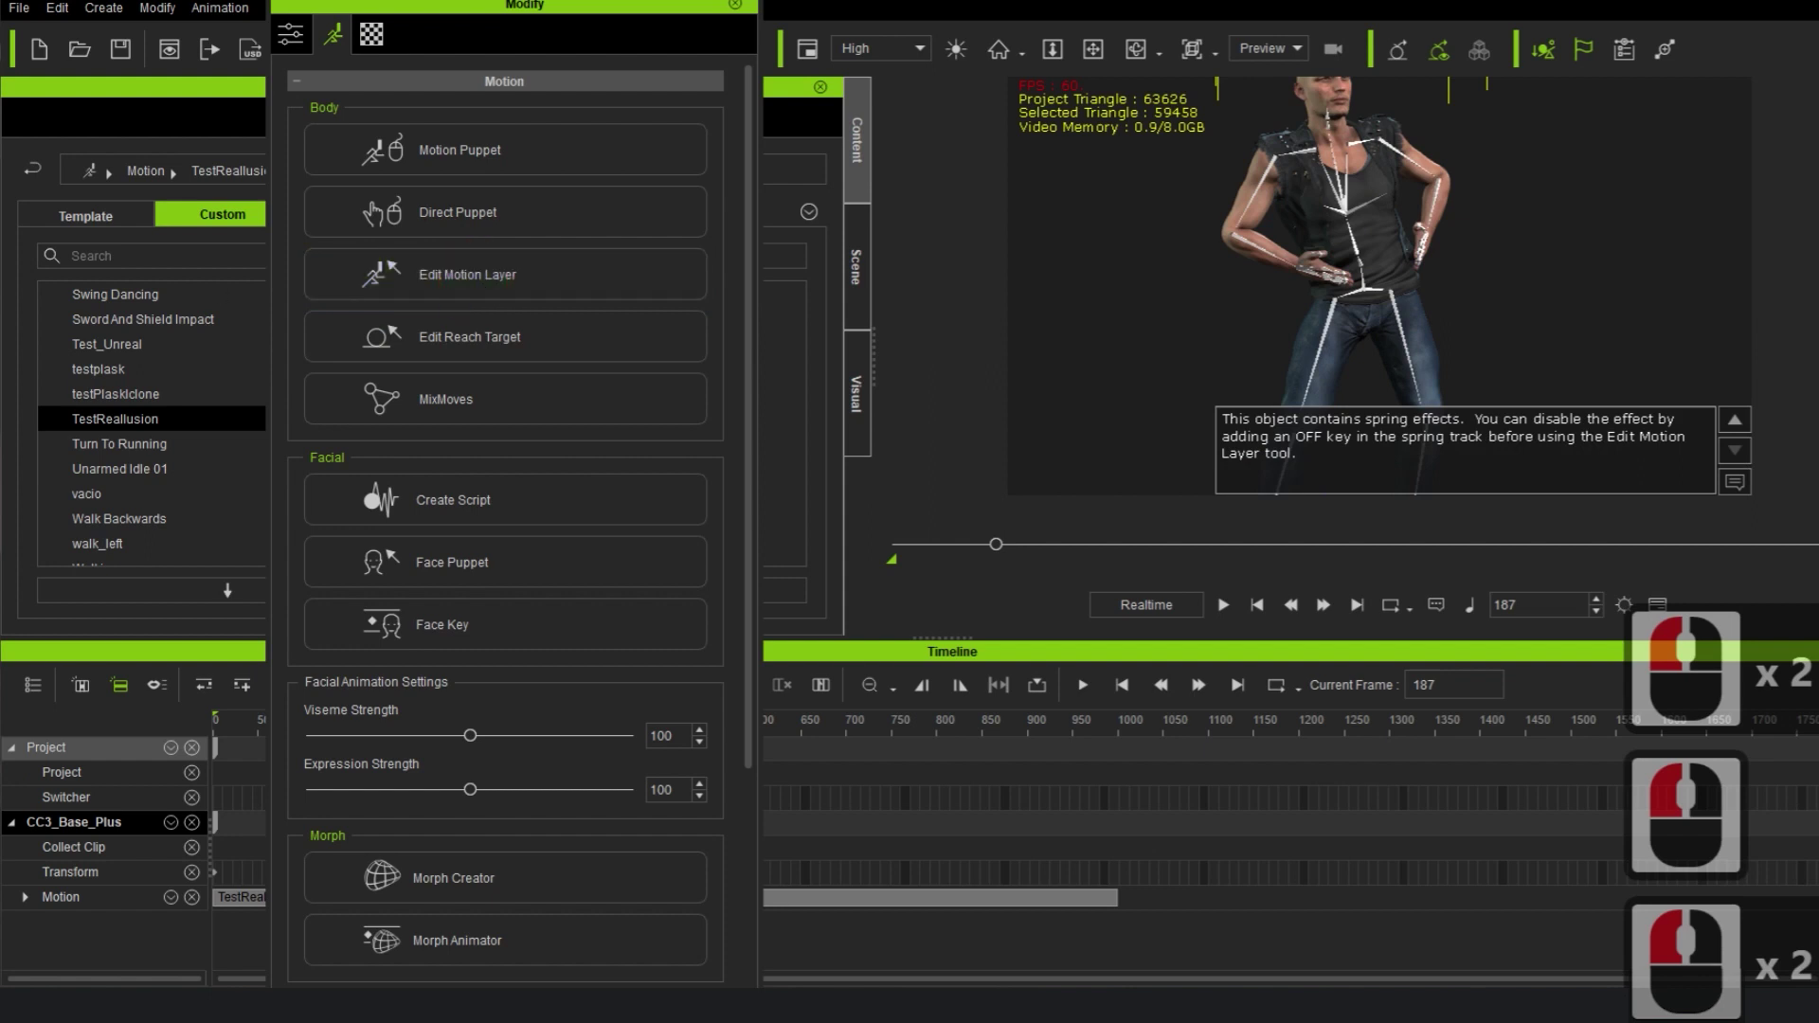
left_click_drag(498, 163, 593, 113)
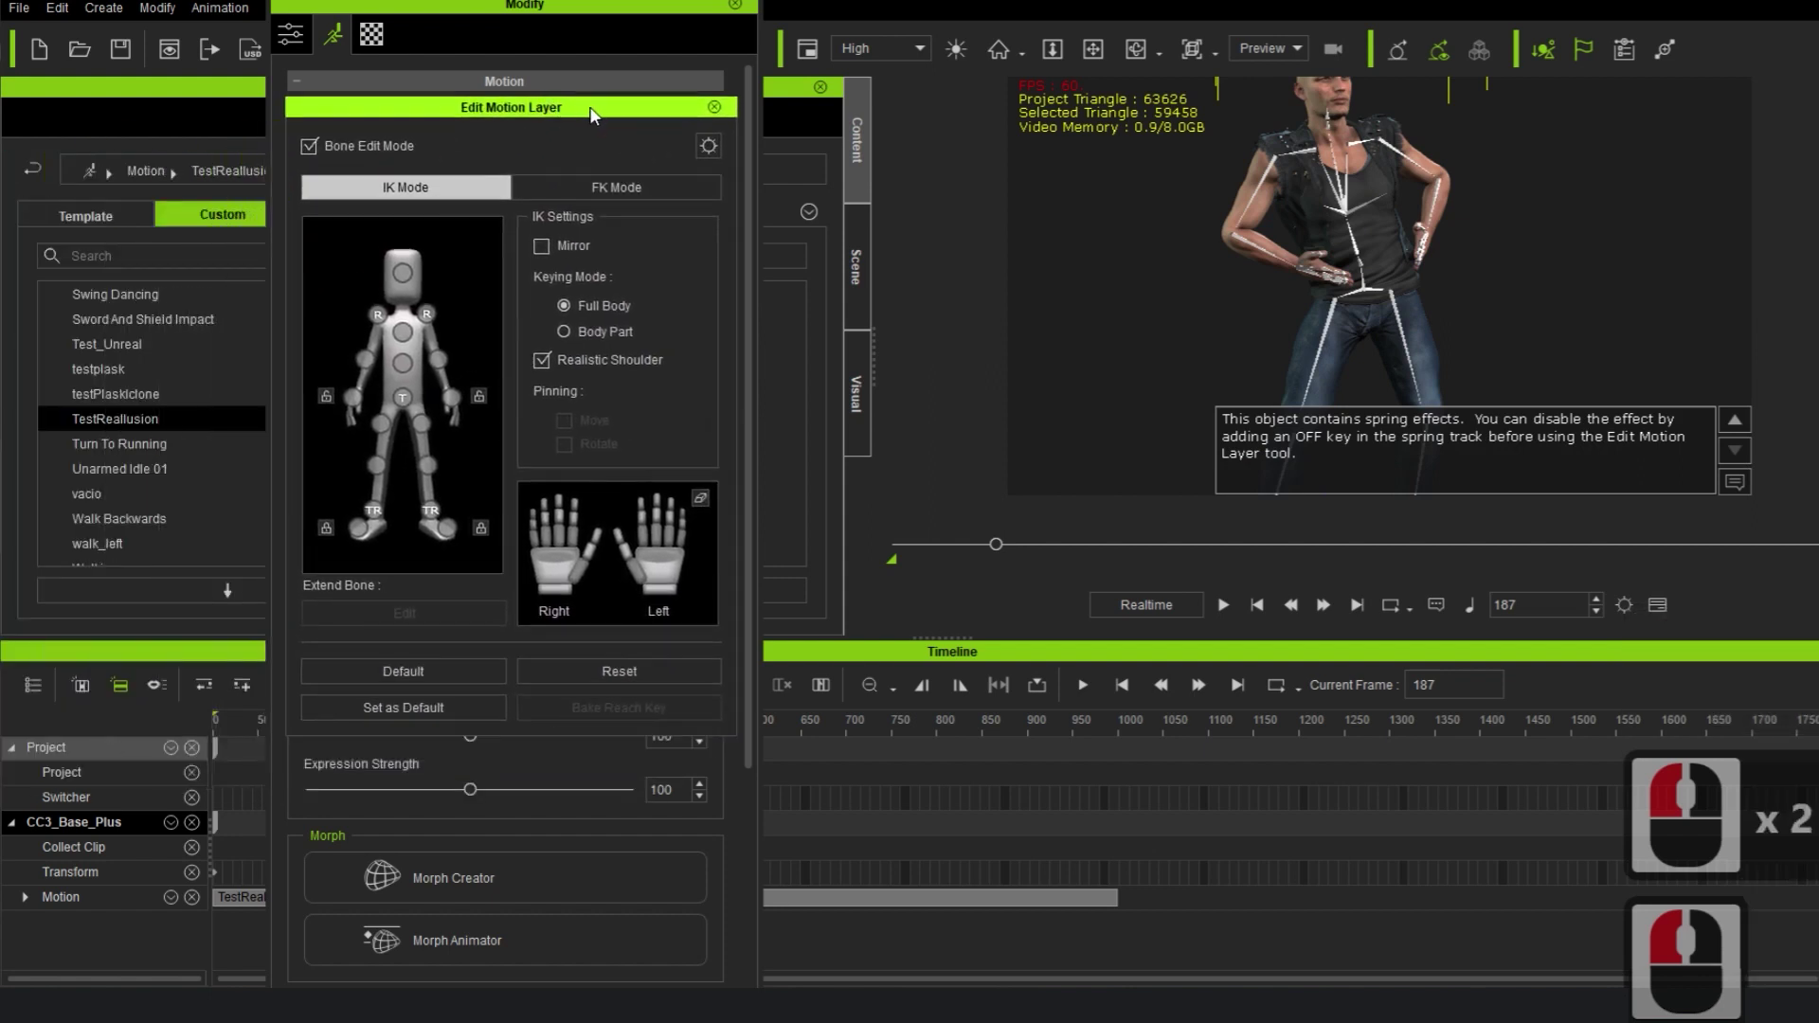
- Select the right wrist IK effector and pan the view to frame the character's hands
left_click(352, 397)
left_click(529, 568)
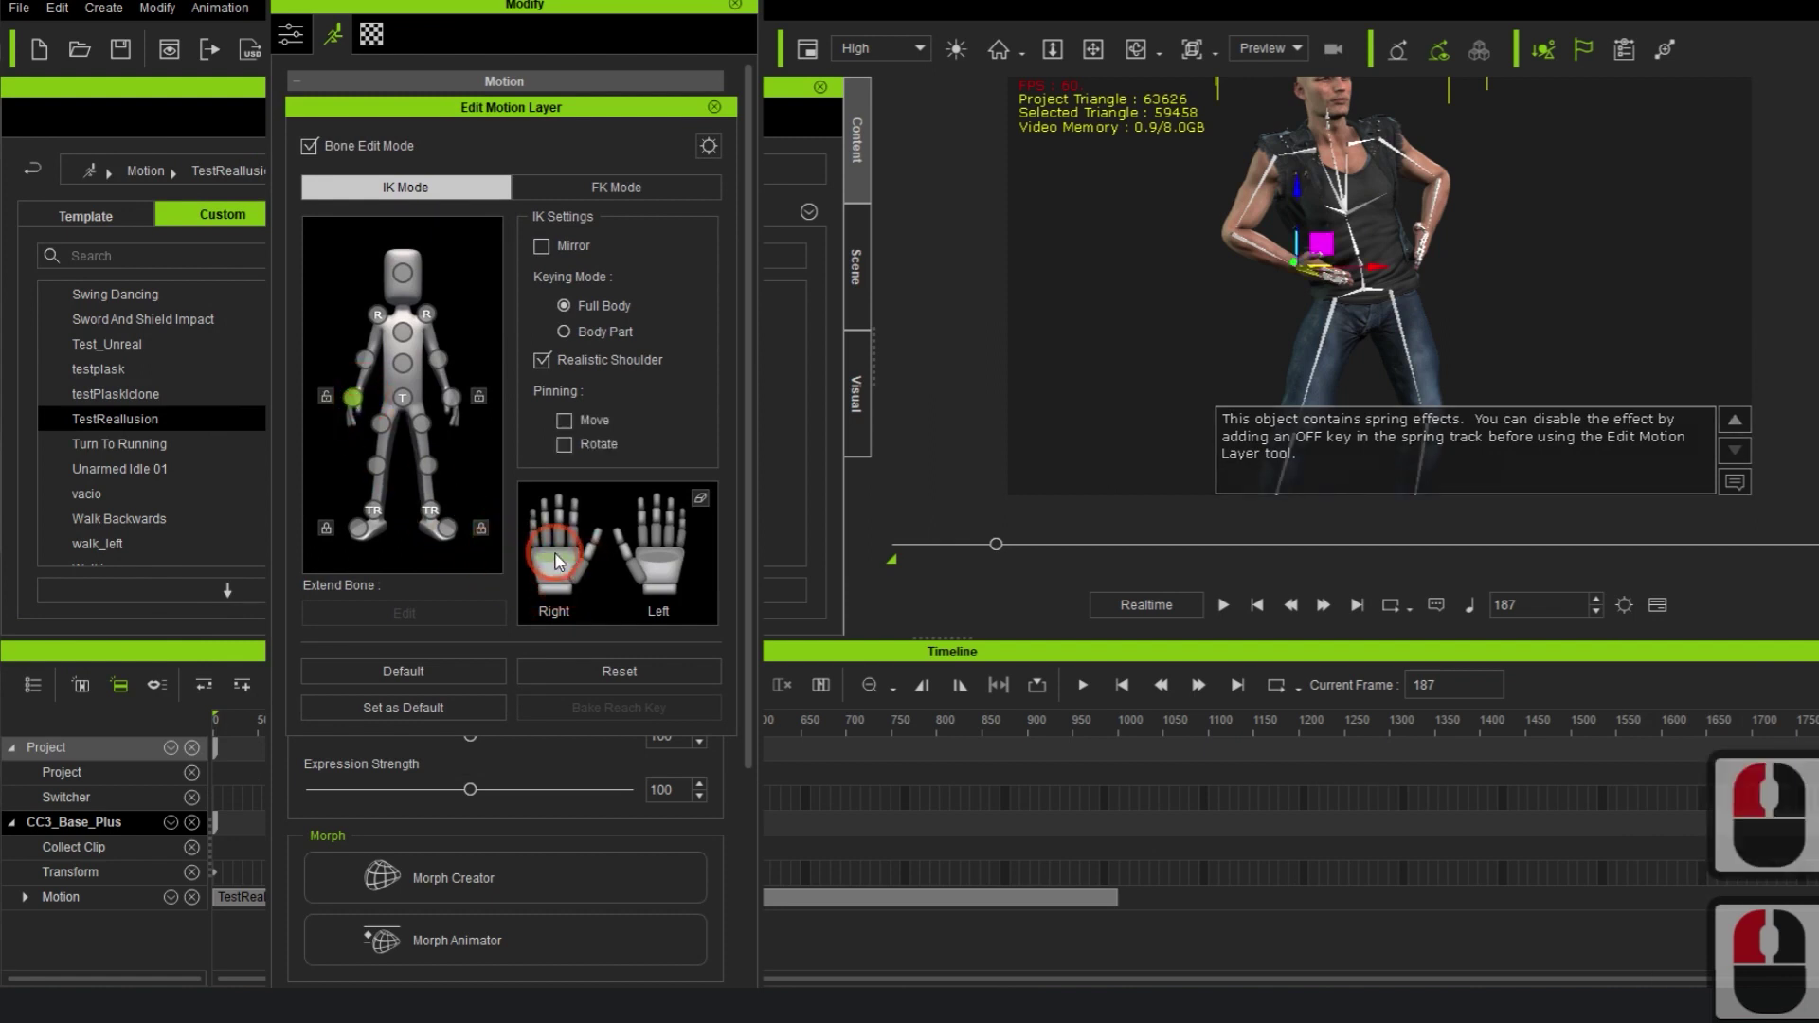
left_click(509, 623)
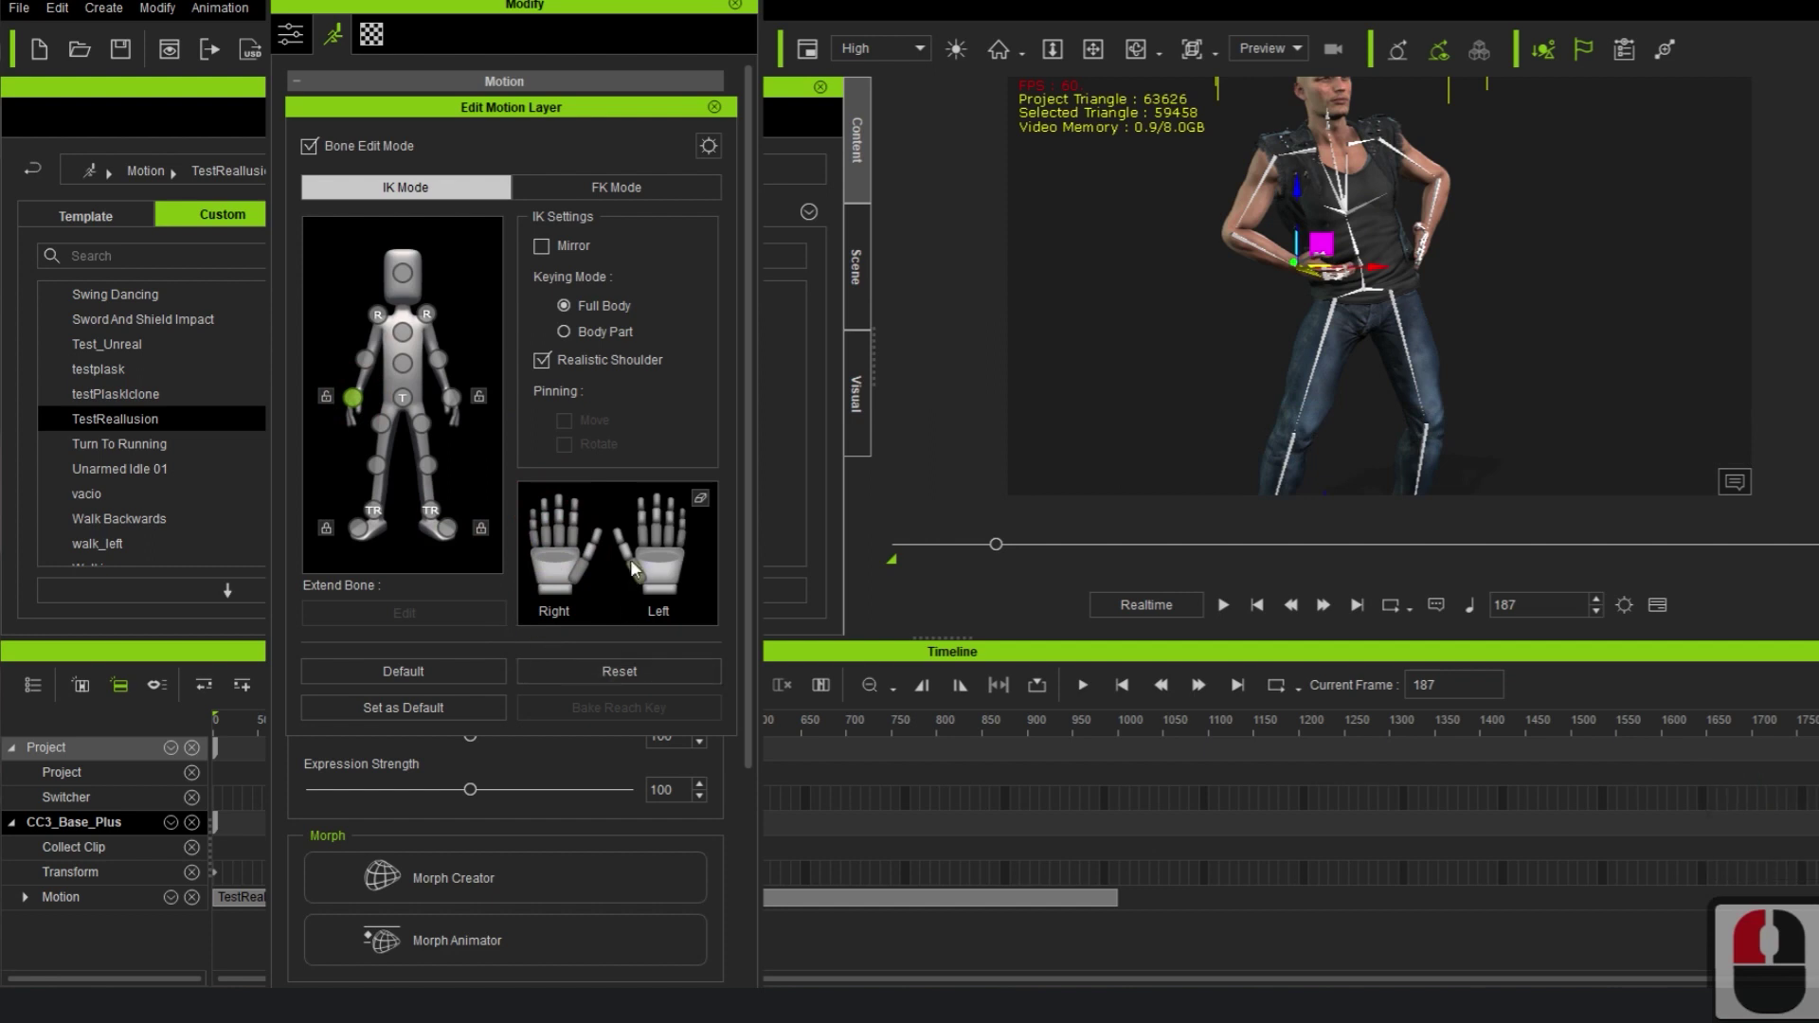
left_click(651, 656)
scroll(1452, 281, "up", 5)
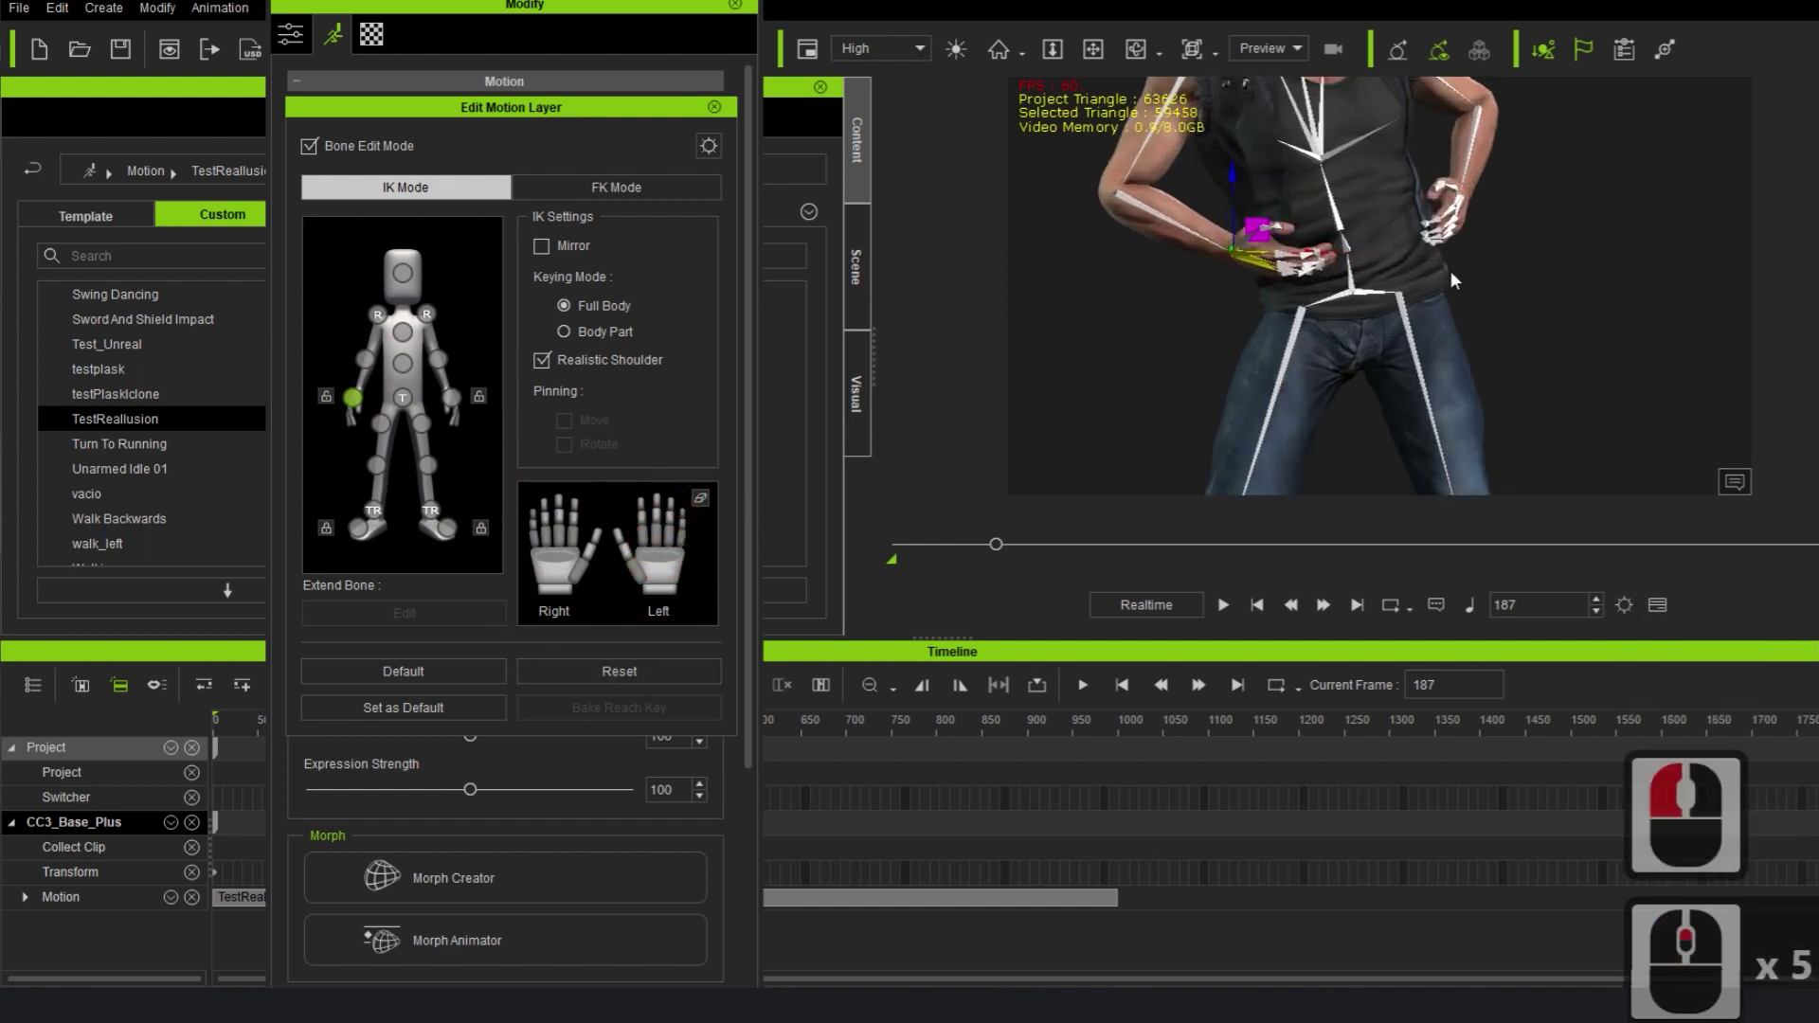
left_click(1092, 48)
left_click_drag(1293, 273, 957, 352)
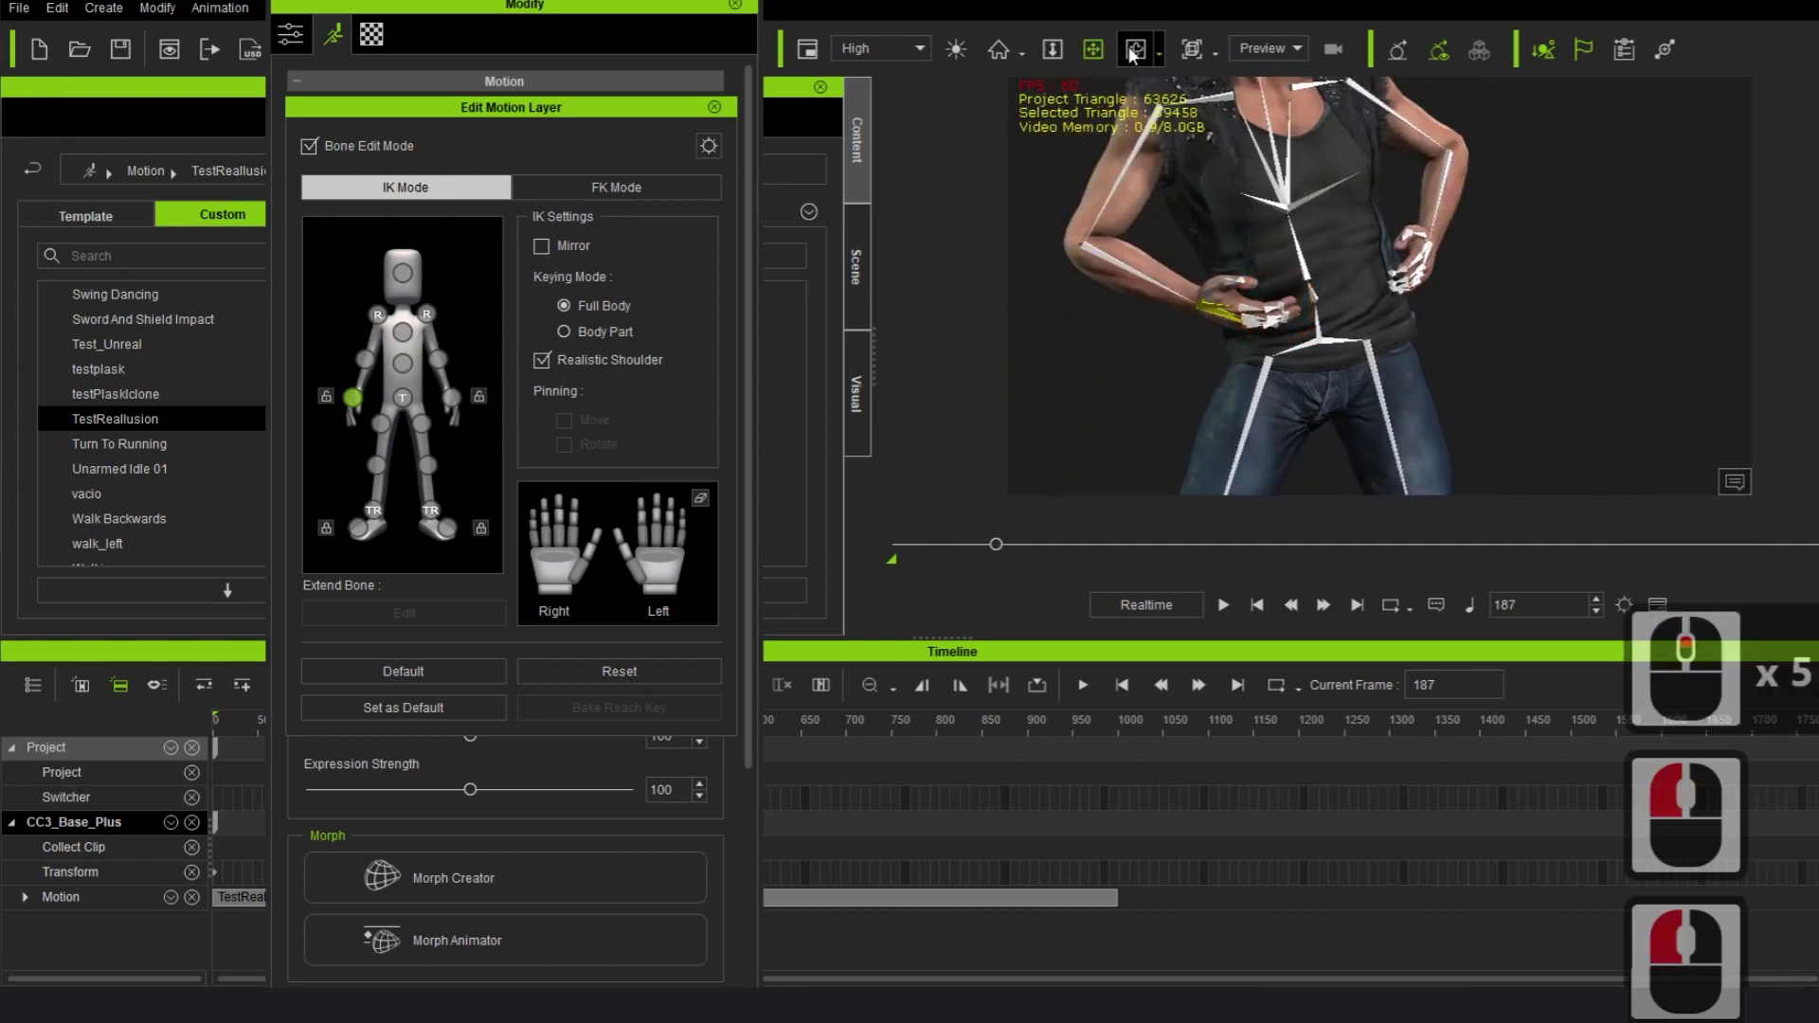
left_click(1135, 48)
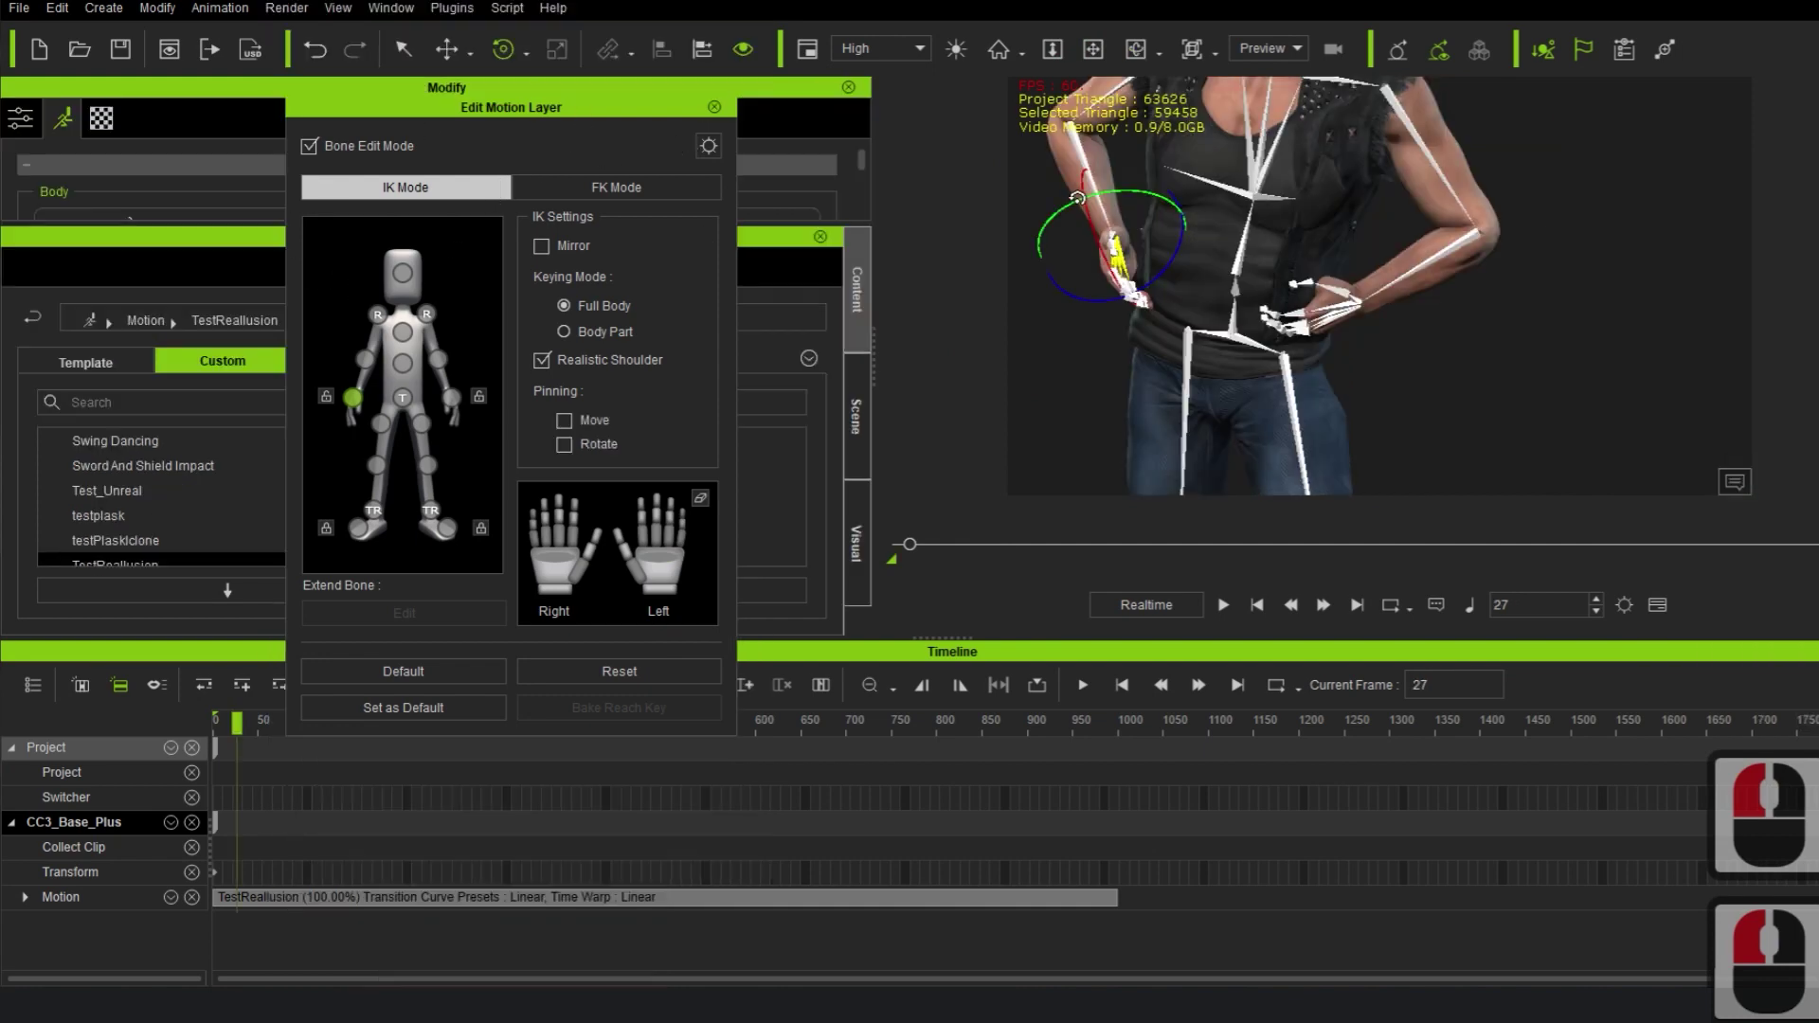
- Rotate the right hand and forearm, turn the left hand slightly, then scrub to frame 222
left_click_drag(1161, 233, 1149, 292)
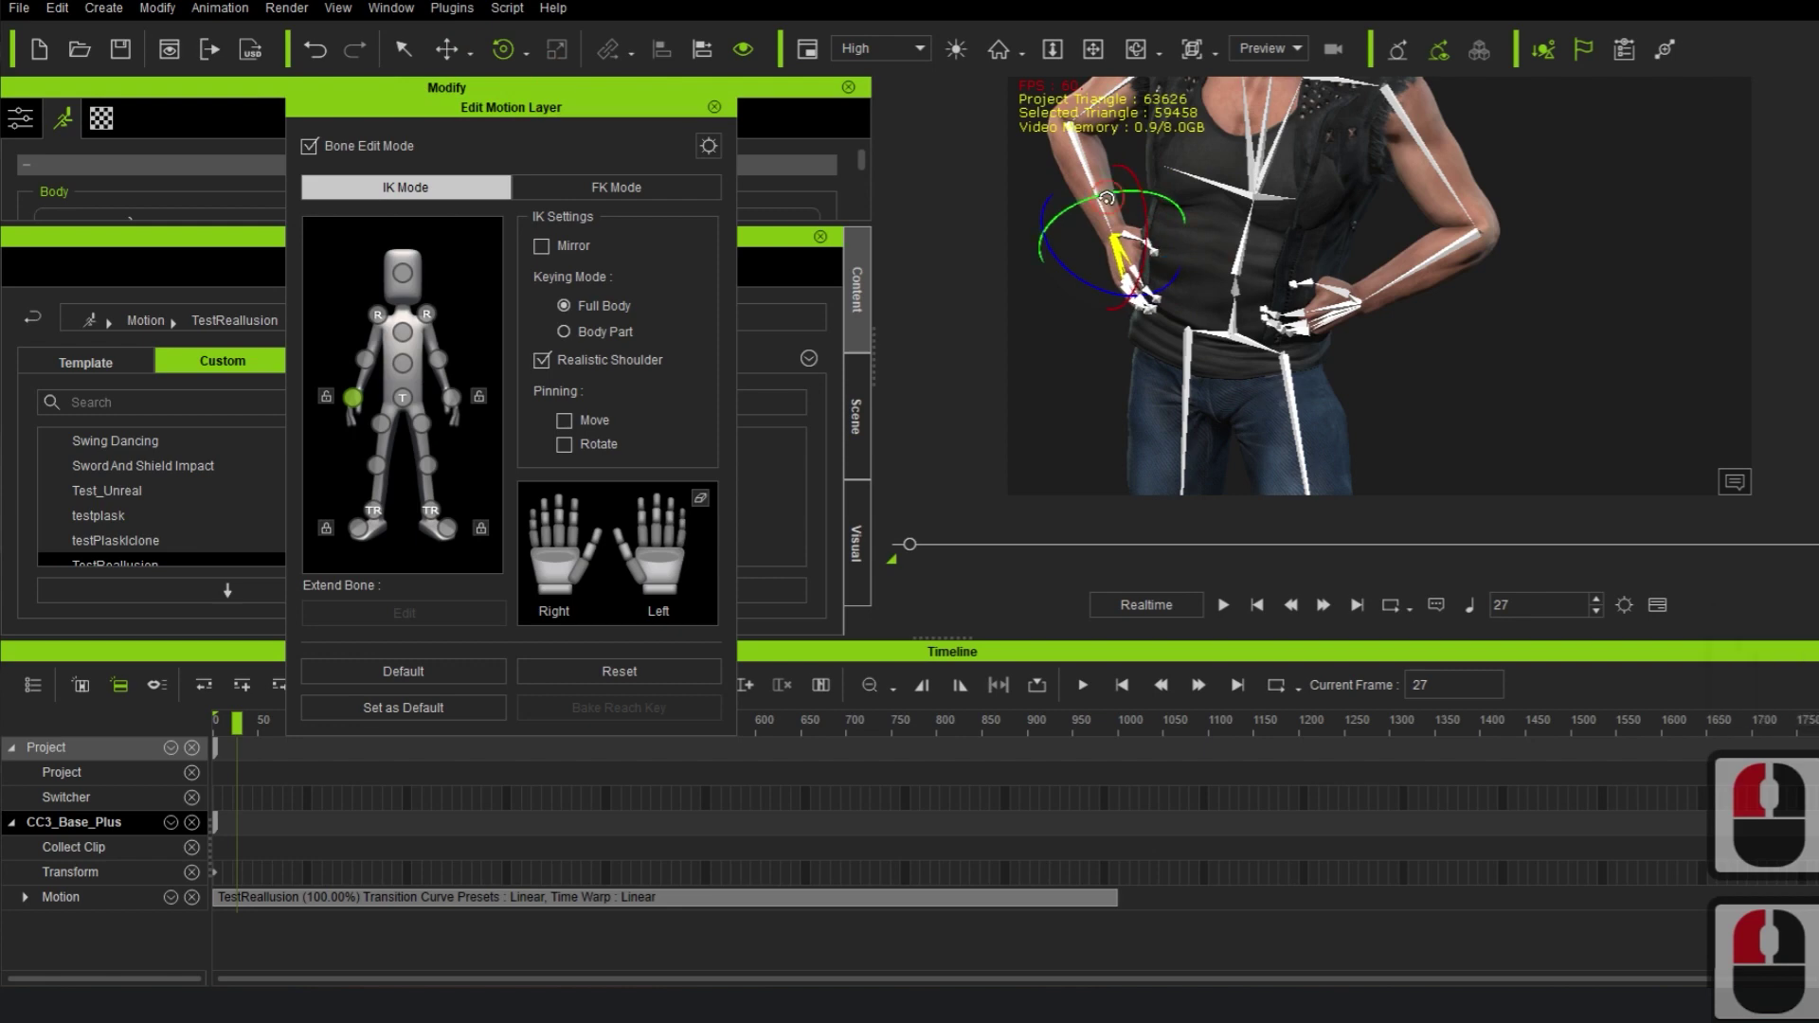
left_click_drag(1098, 198, 1117, 239)
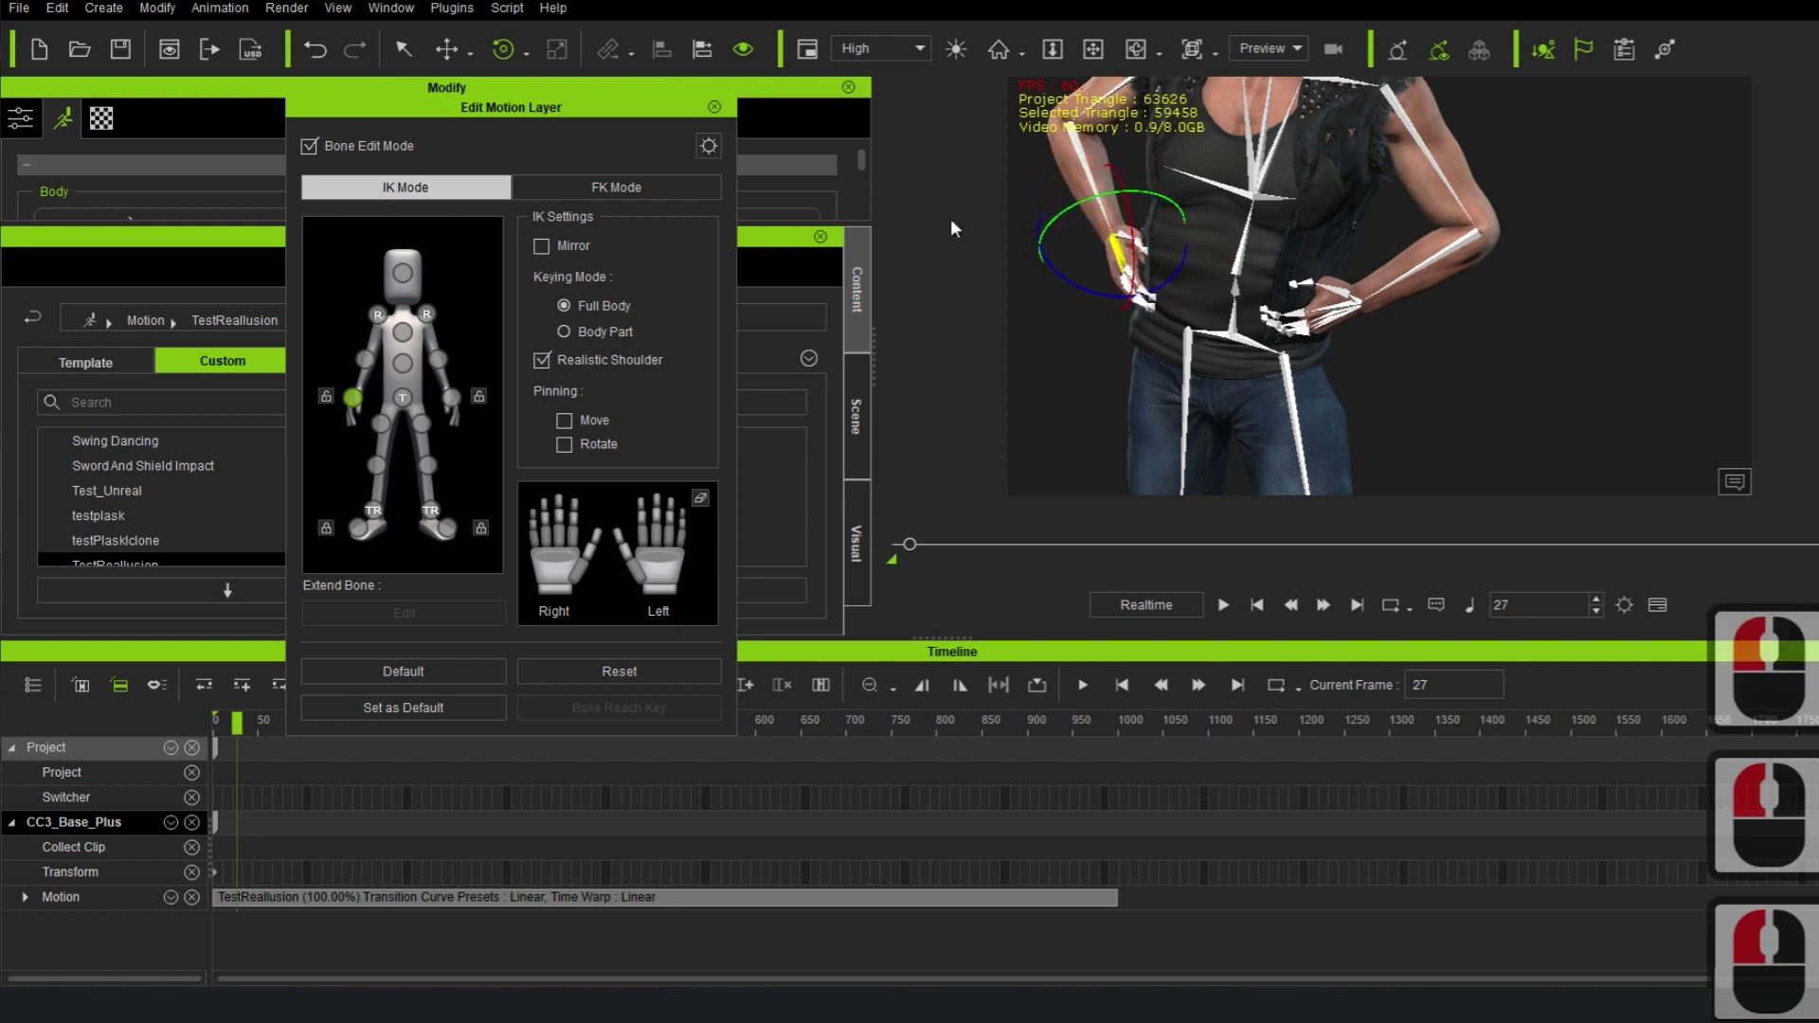
left_click(452, 397)
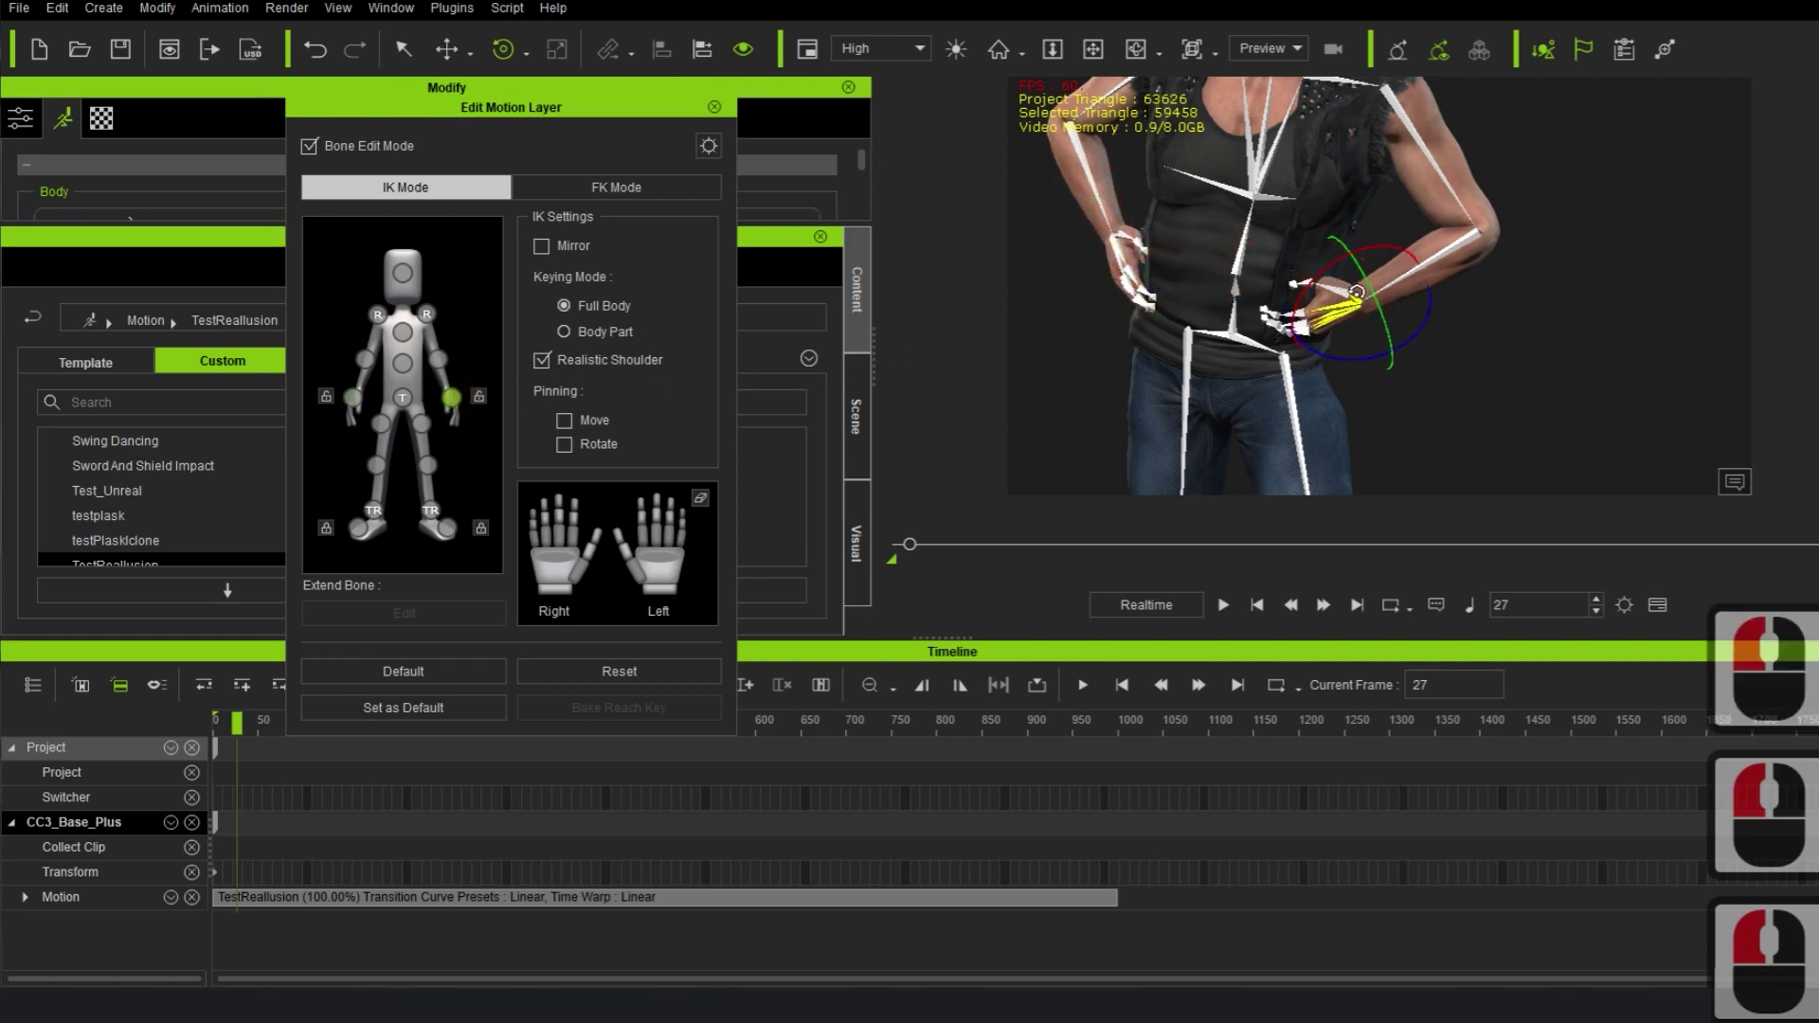
left_click_drag(1357, 294, 1362, 276)
left_click_drag(247, 719, 546, 702)
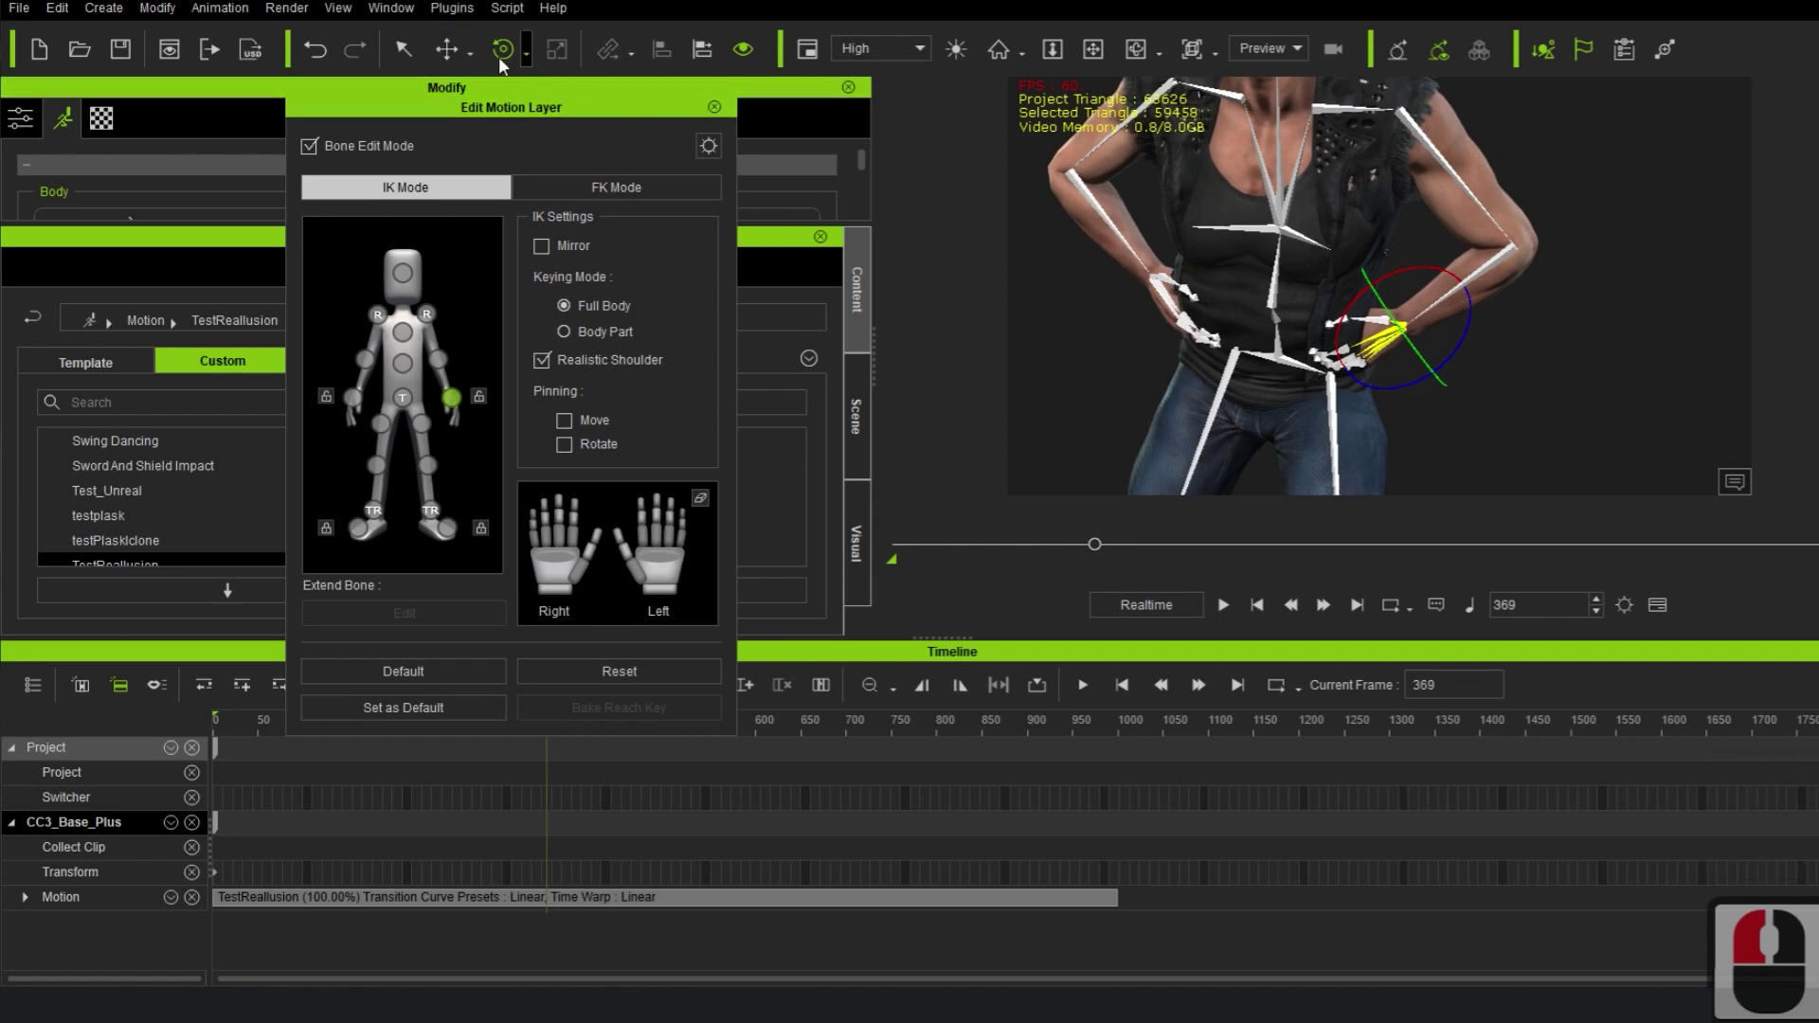
- Shift the wrist slightly left and turn it, preview back to frame 130, and close the editor
left_click(457, 53)
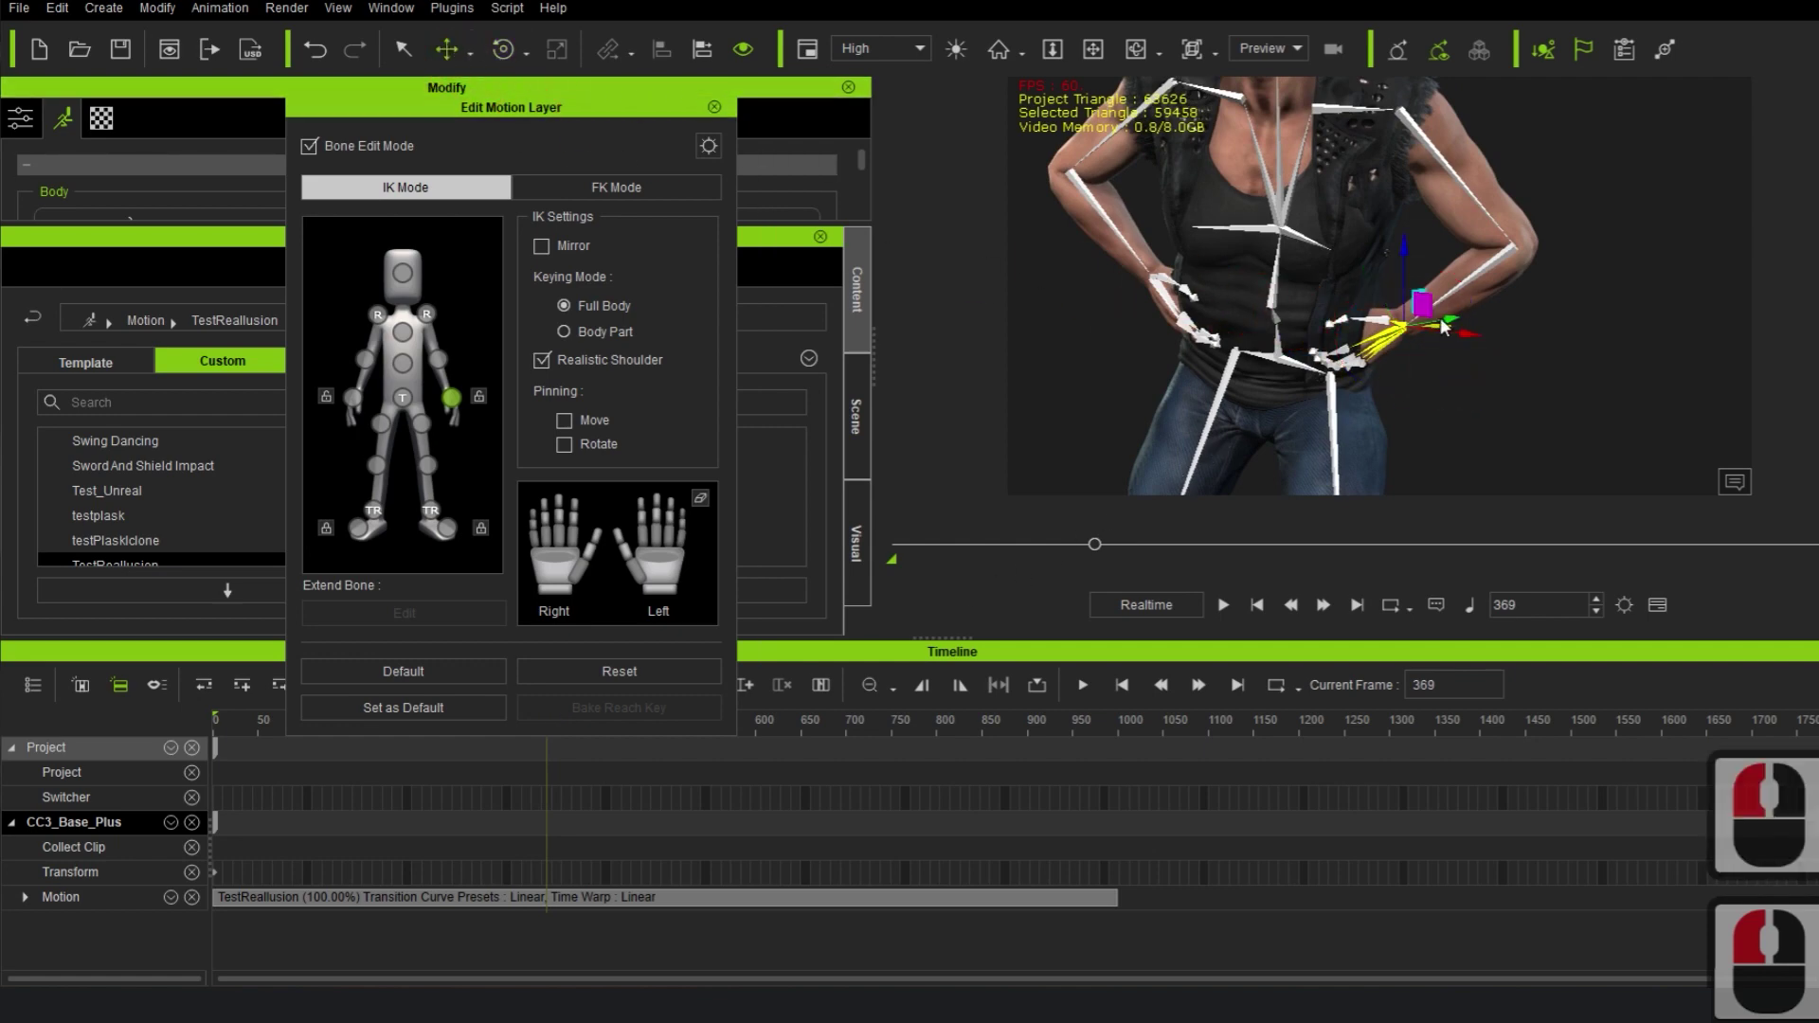
left_click_drag(1449, 319, 1432, 324)
left_click(503, 49)
mouse_move(1427, 367)
left_mouse_down()
mouse_move(1452, 351)
mouse_move(1399, 379)
mouse_move(1431, 357)
left_mouse_up()
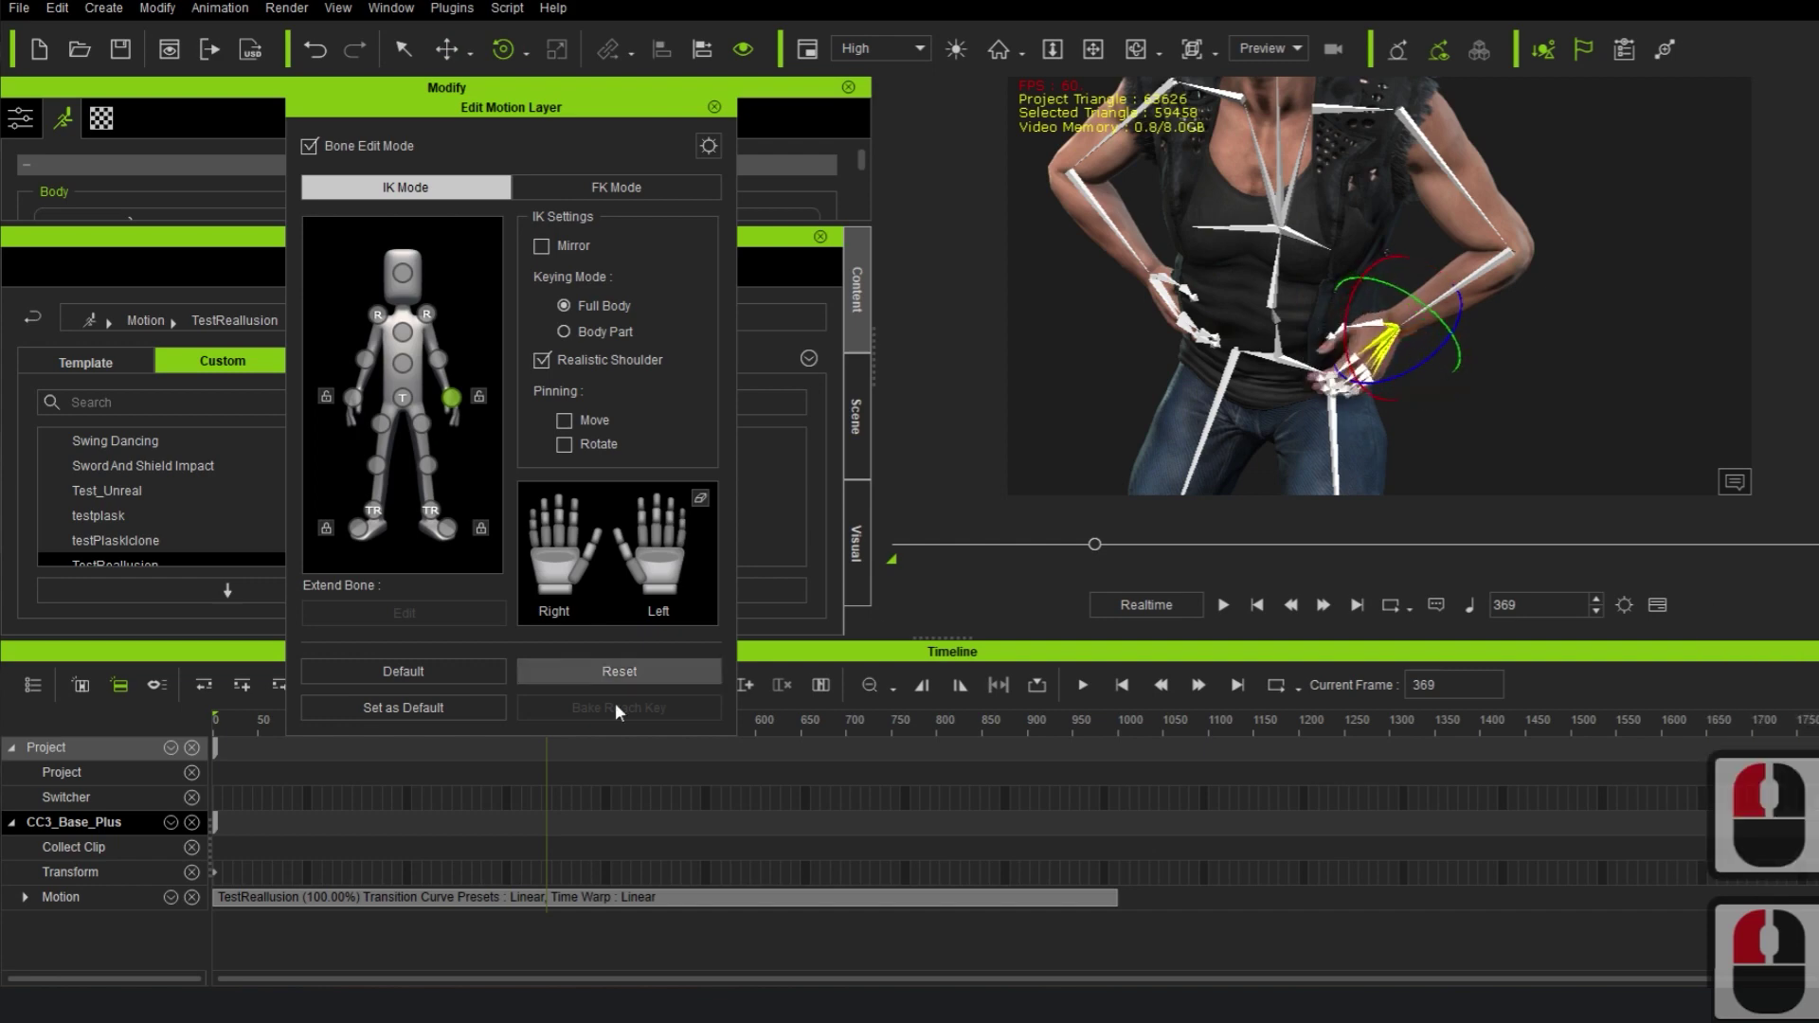
left_click_drag(259, 725, 770, 720)
left_click_drag(597, 732, 328, 725)
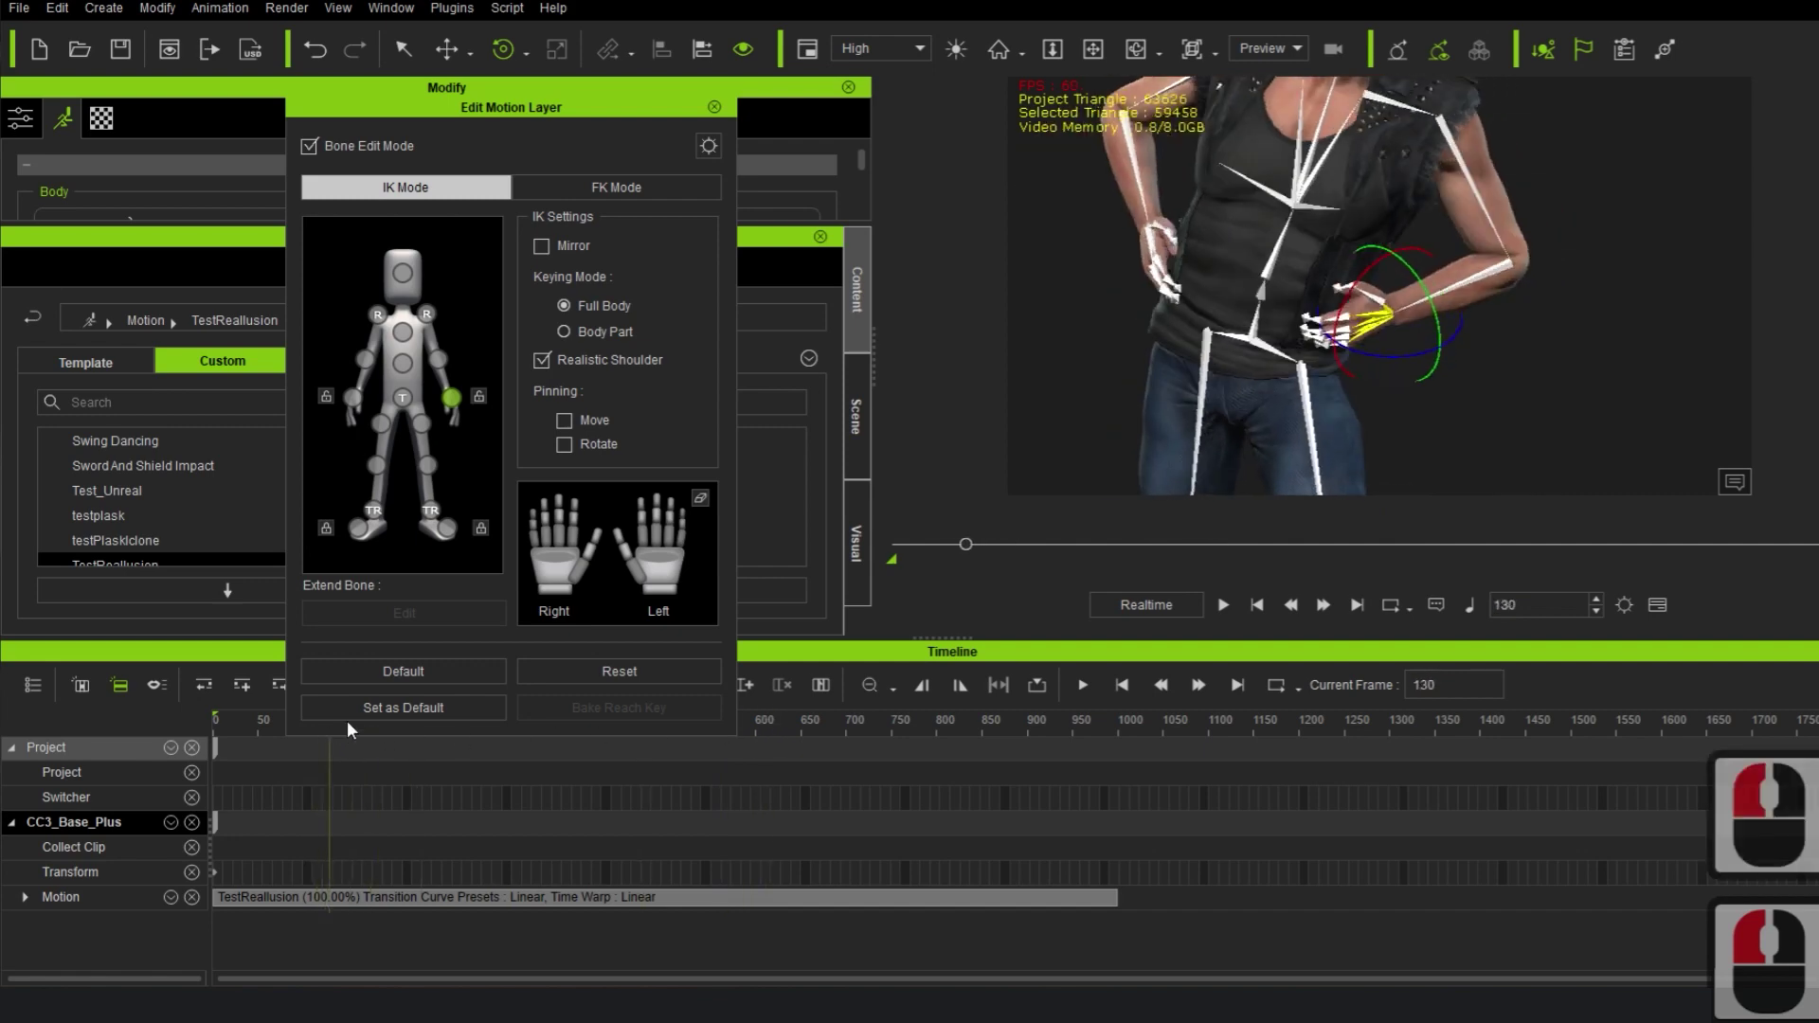
middle_click(1415, 87)
scroll(1250, 256, "down", 7)
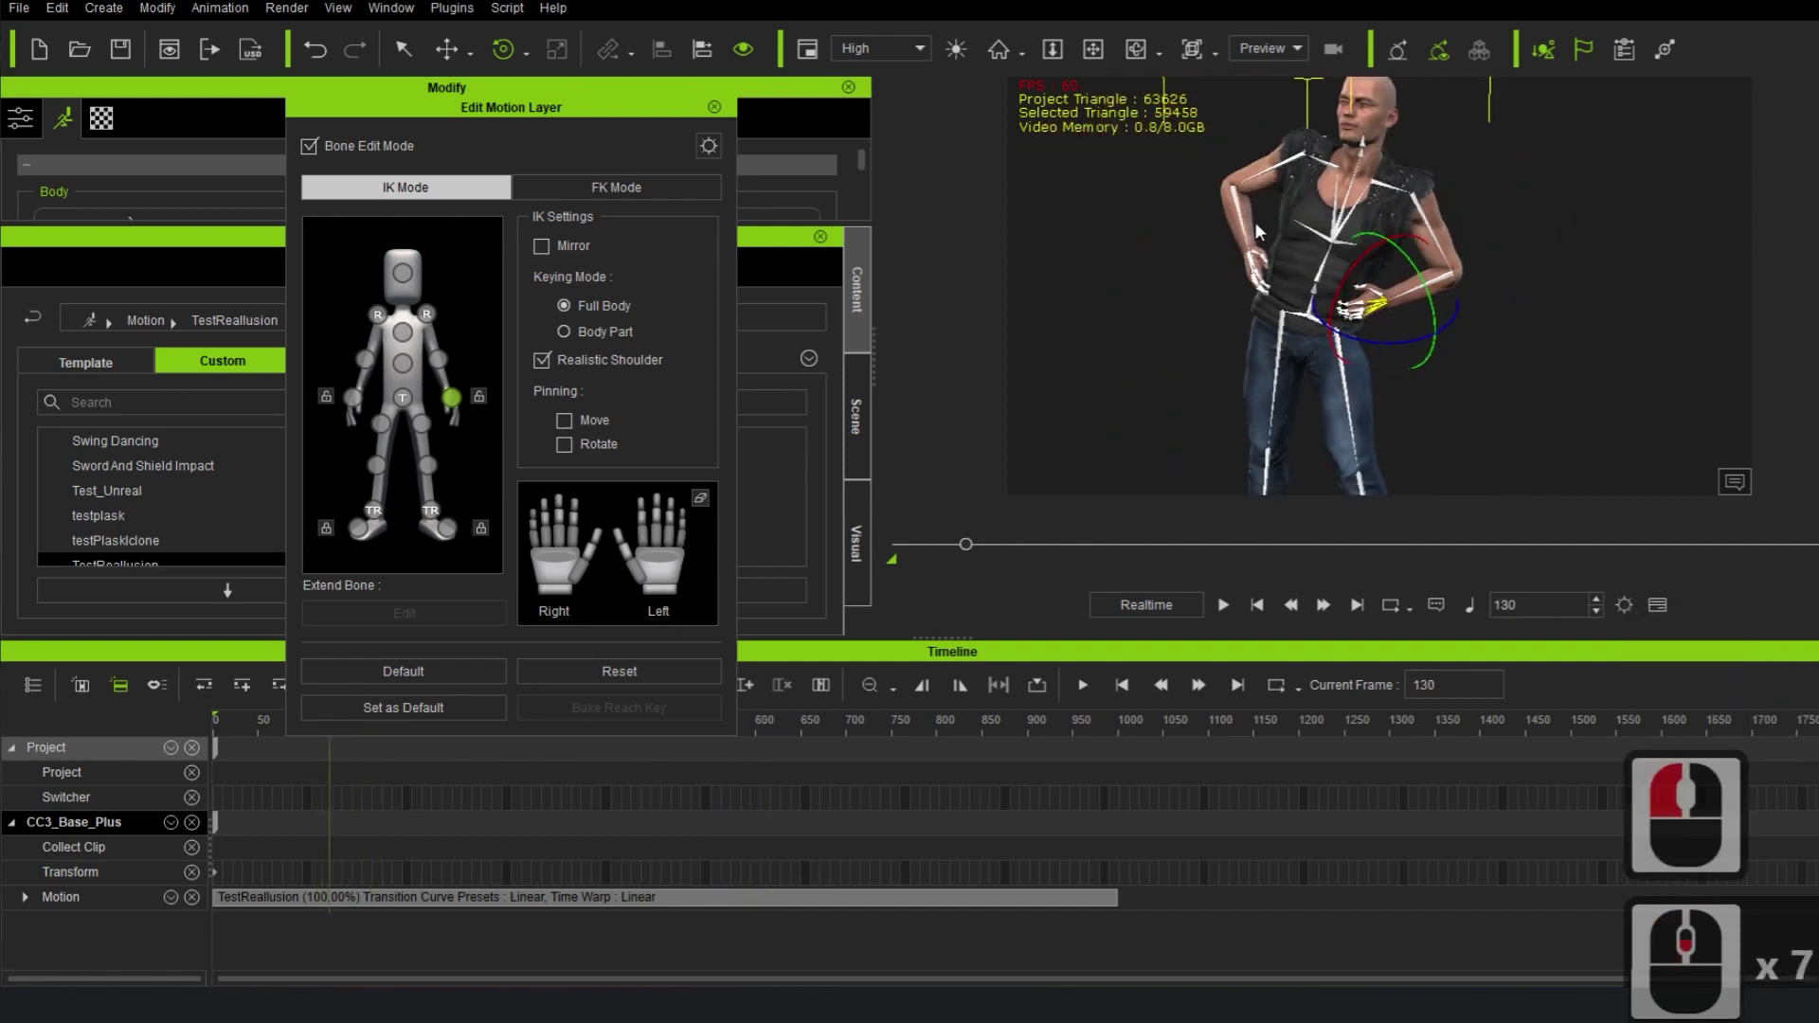
left_click(698, 53)
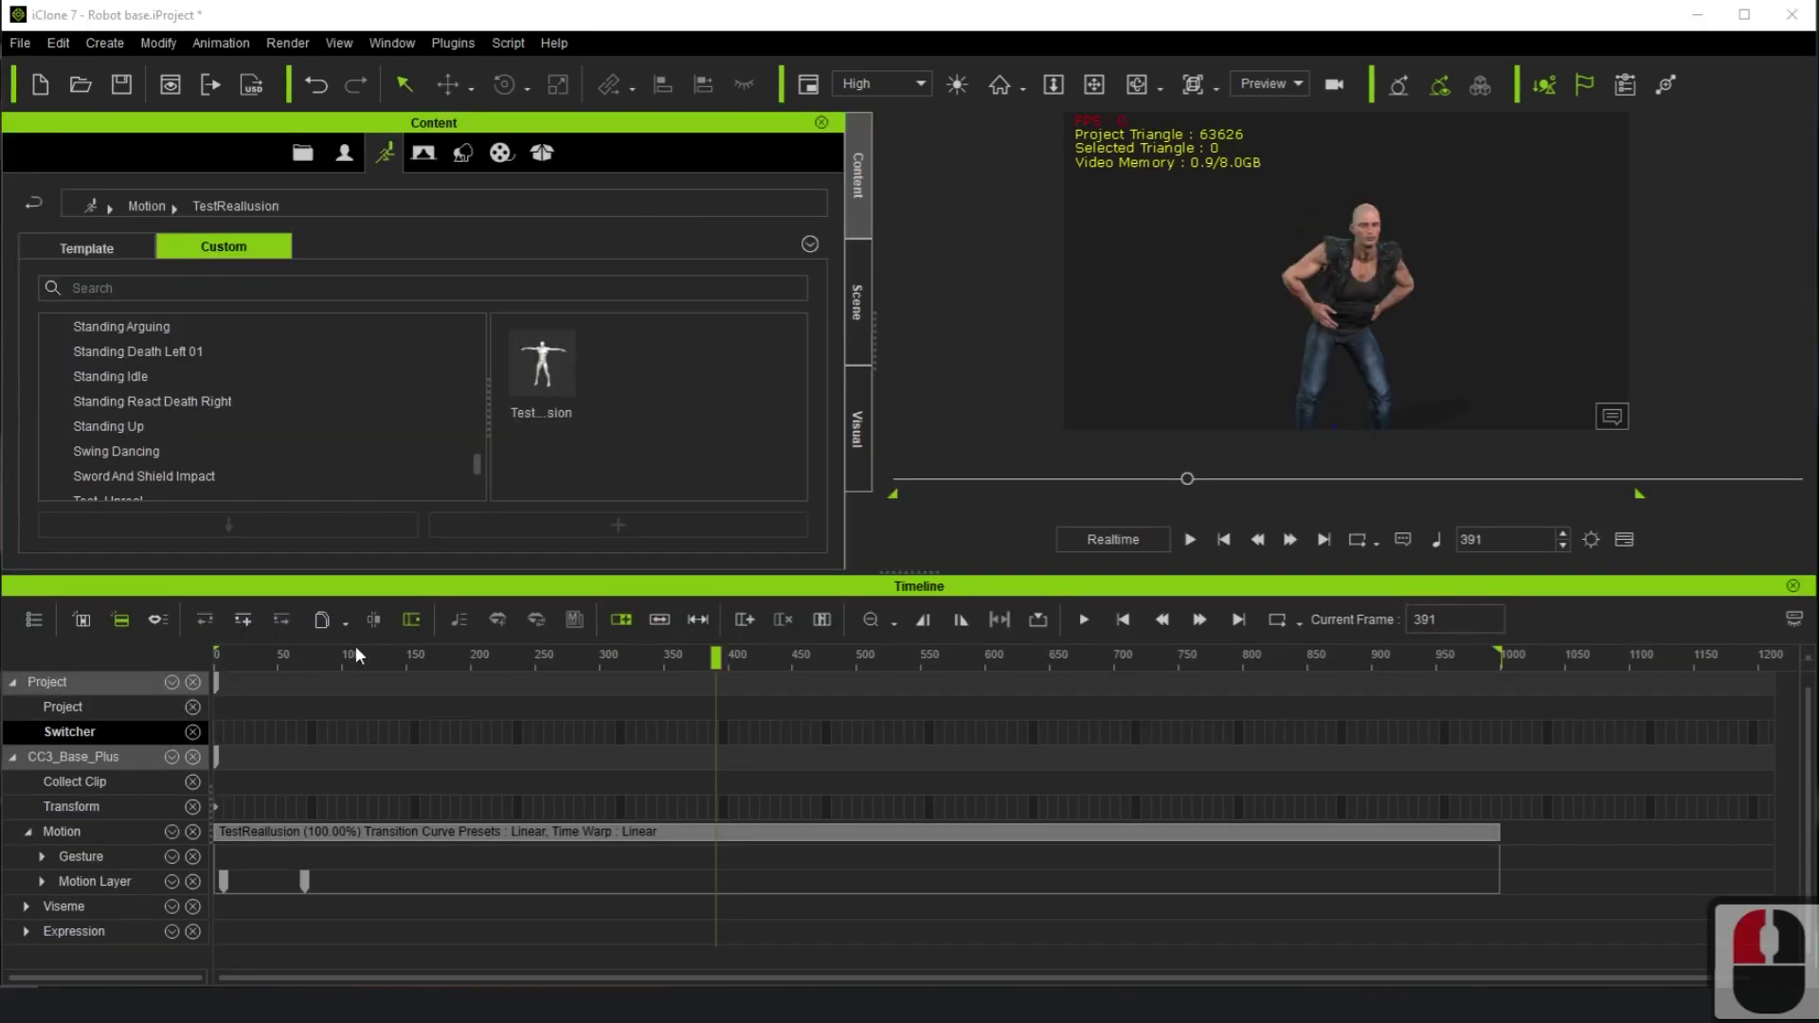
- End the playback range near frame 400 and mark a collect-clip range from frame 1 to ~396
left_click_drag(358, 656, 755, 684)
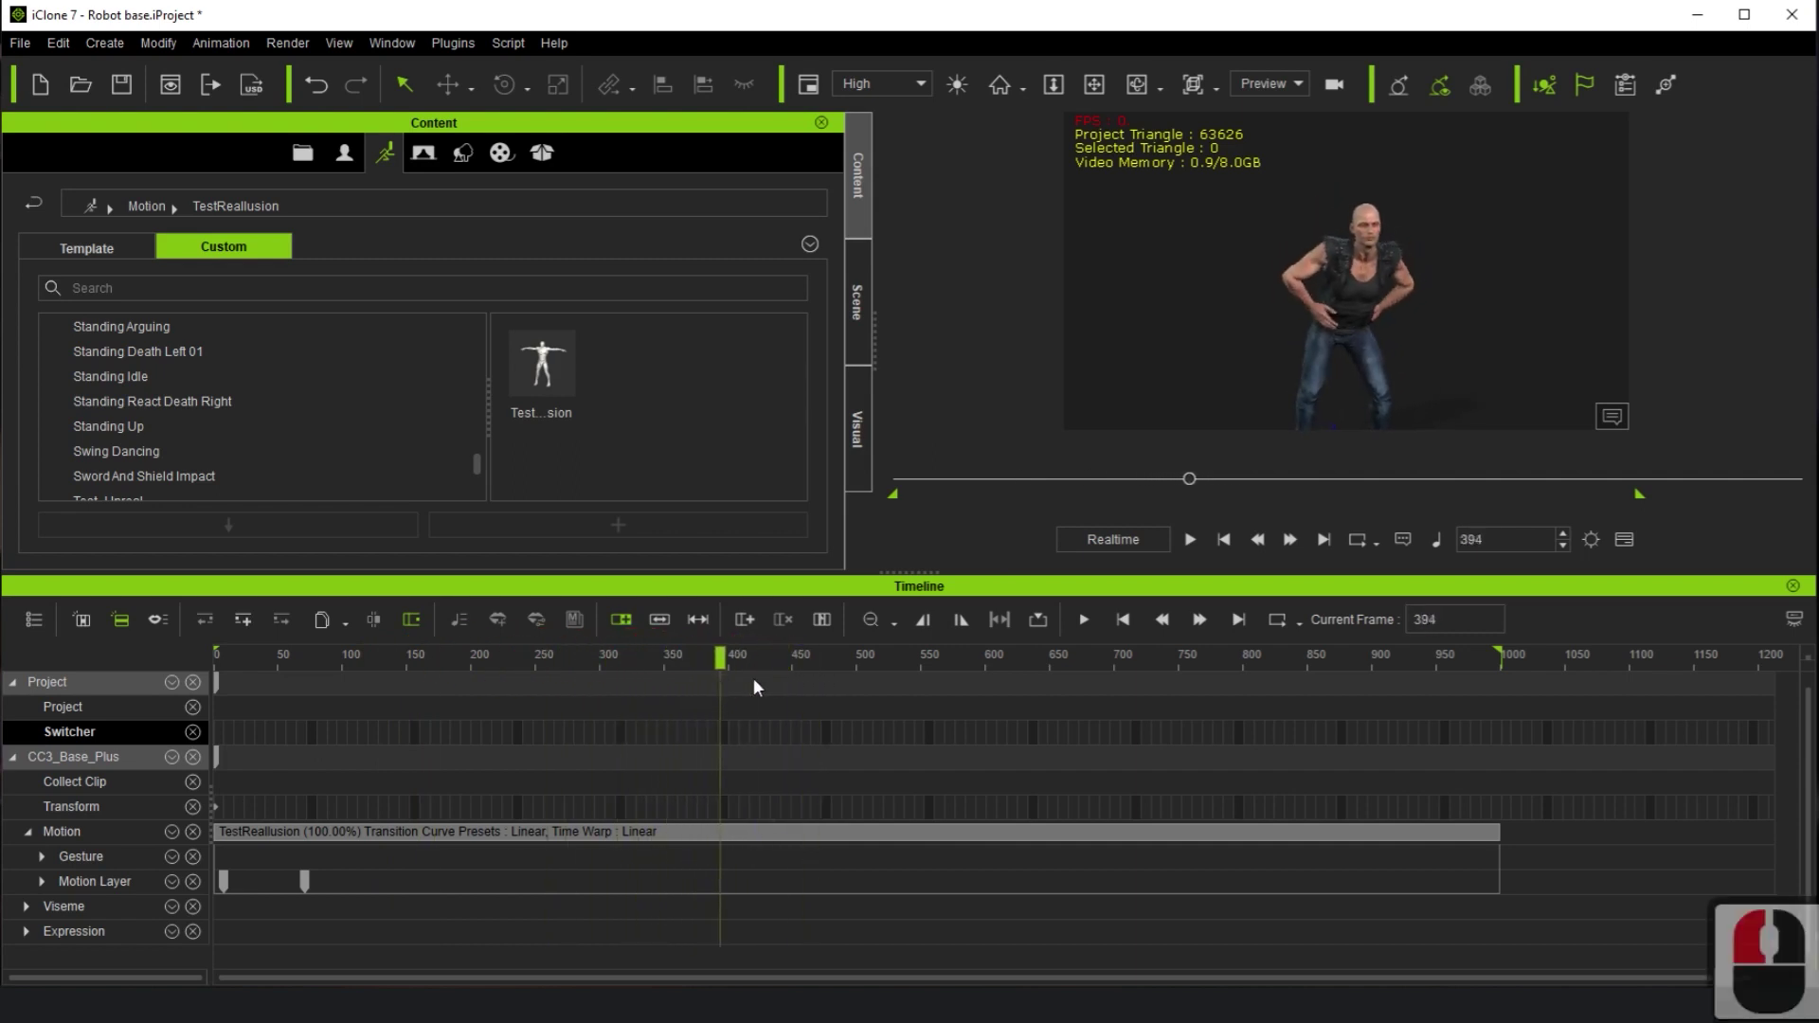
left_click(1508, 661)
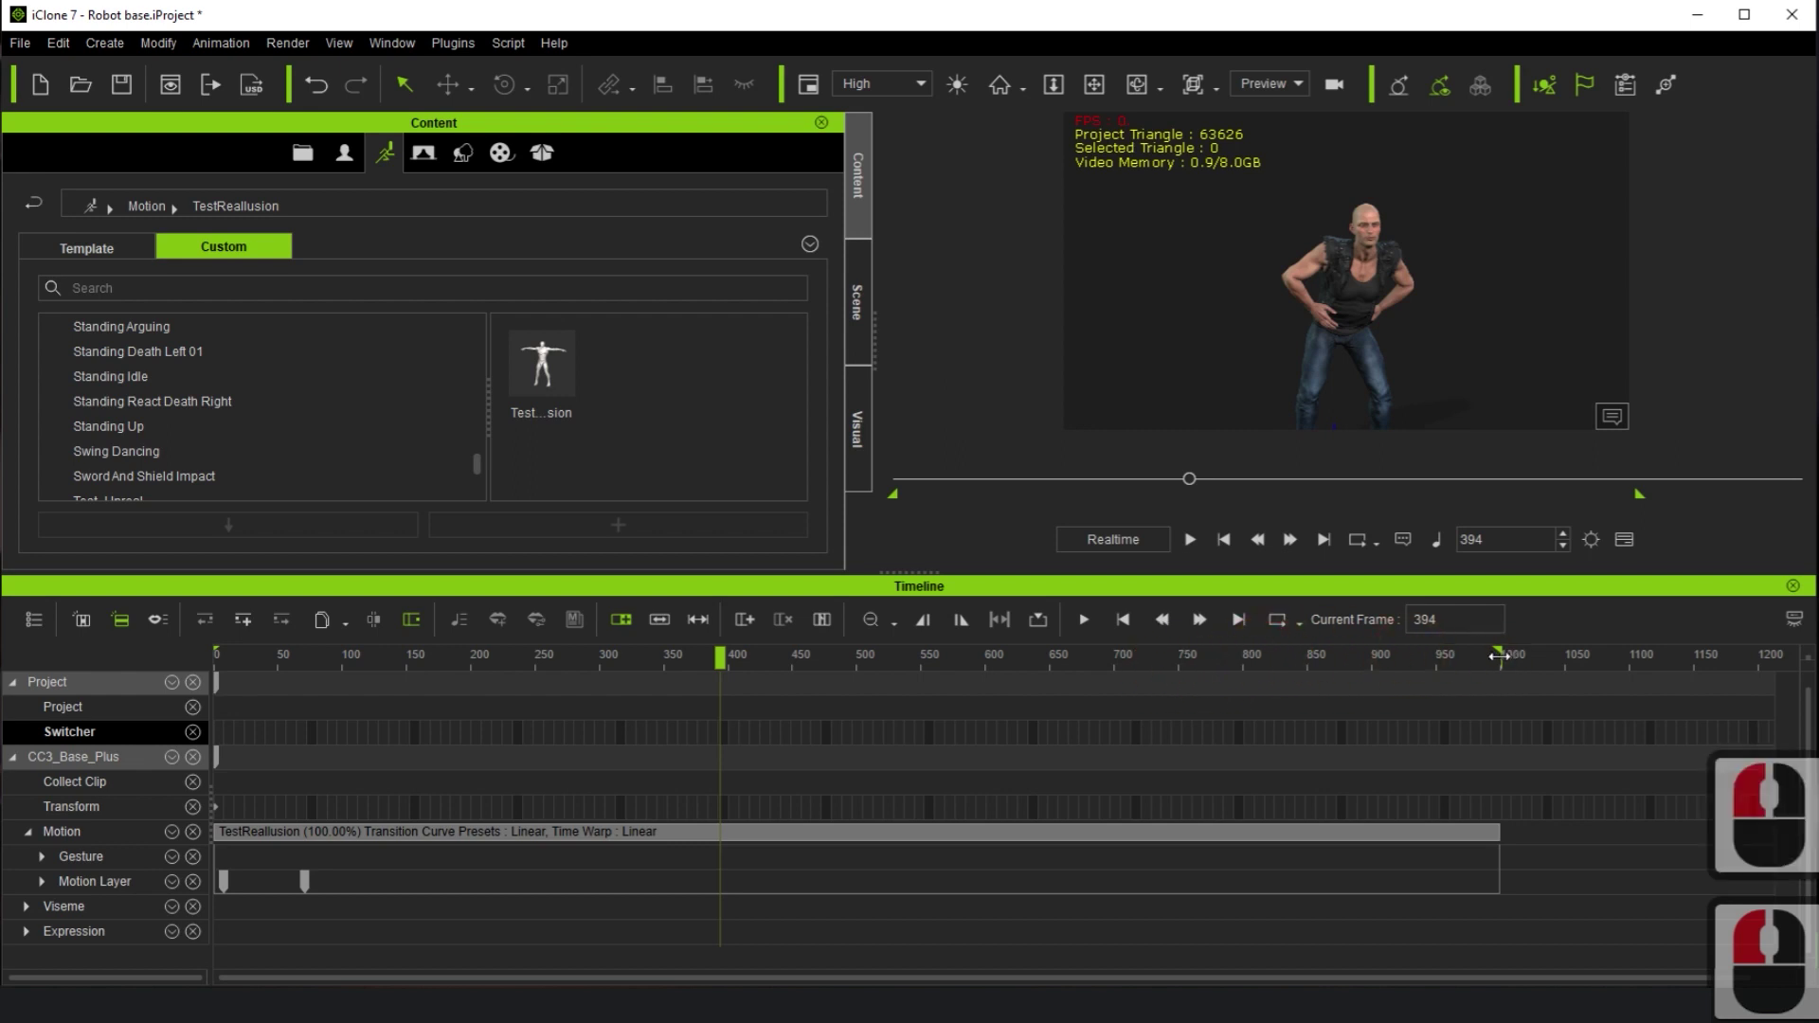
left_click_drag(1499, 656, 774, 667)
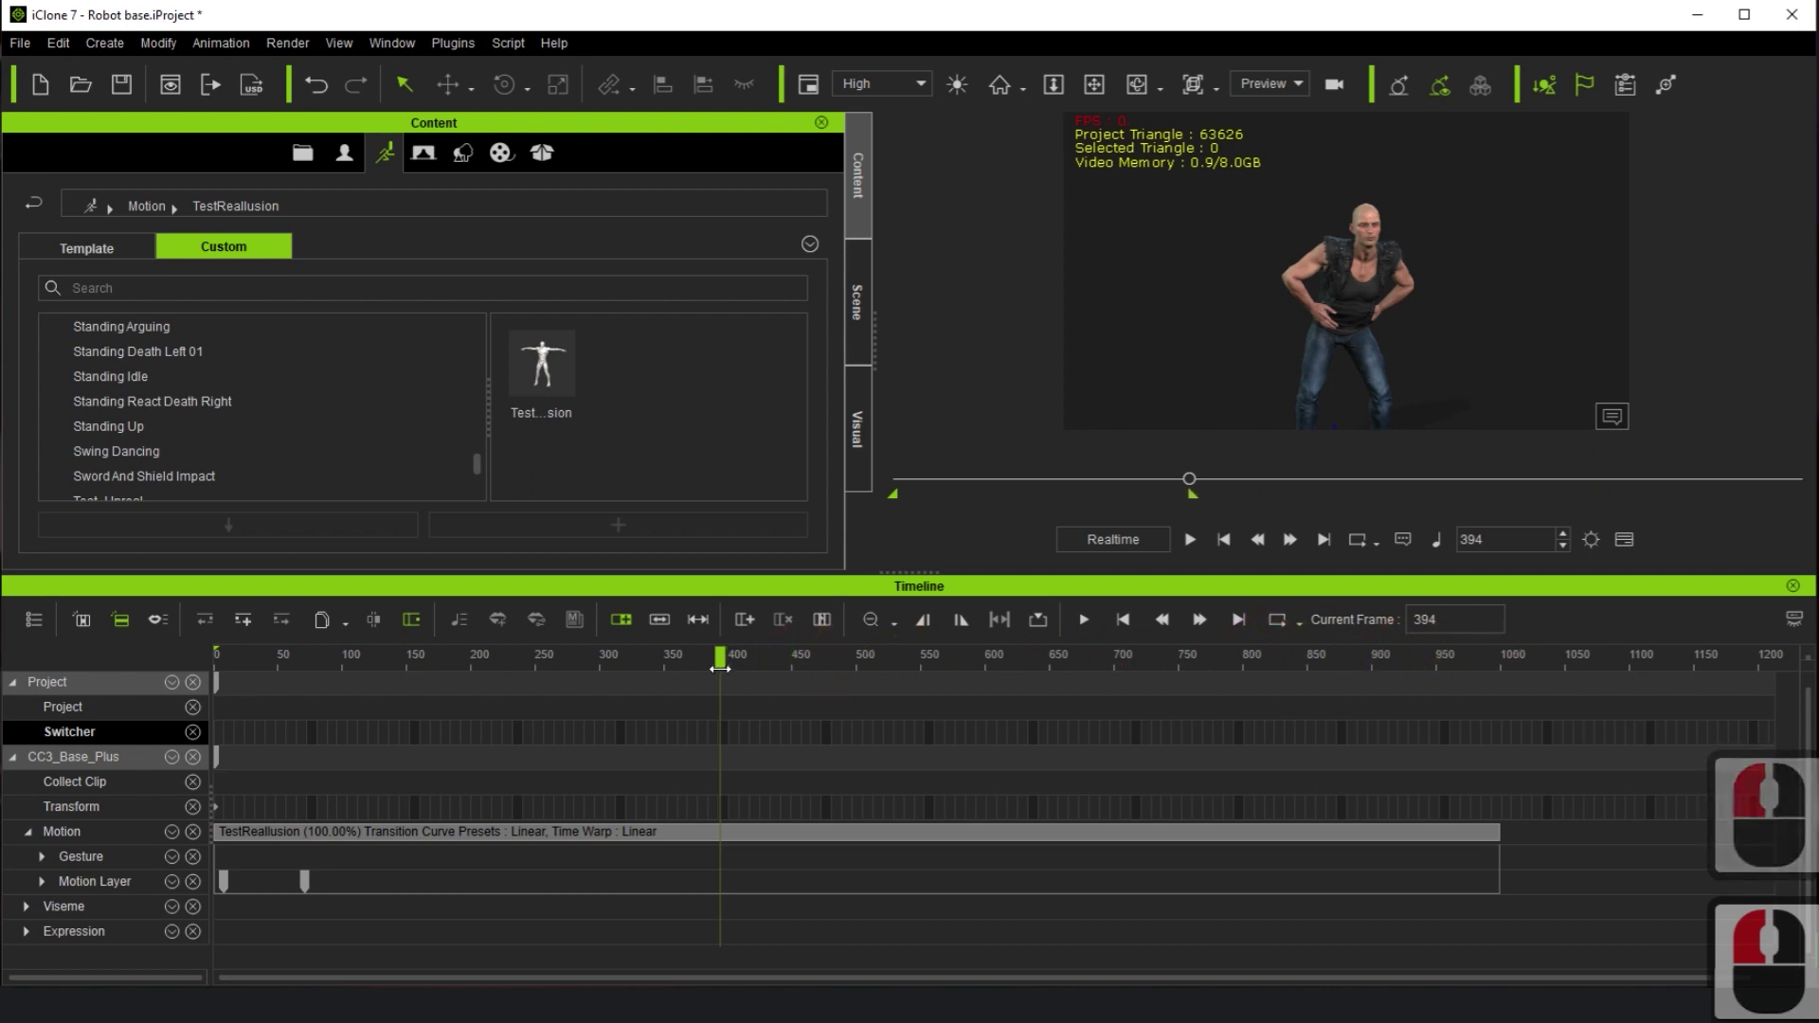
left_click_drag(218, 780, 599, 782)
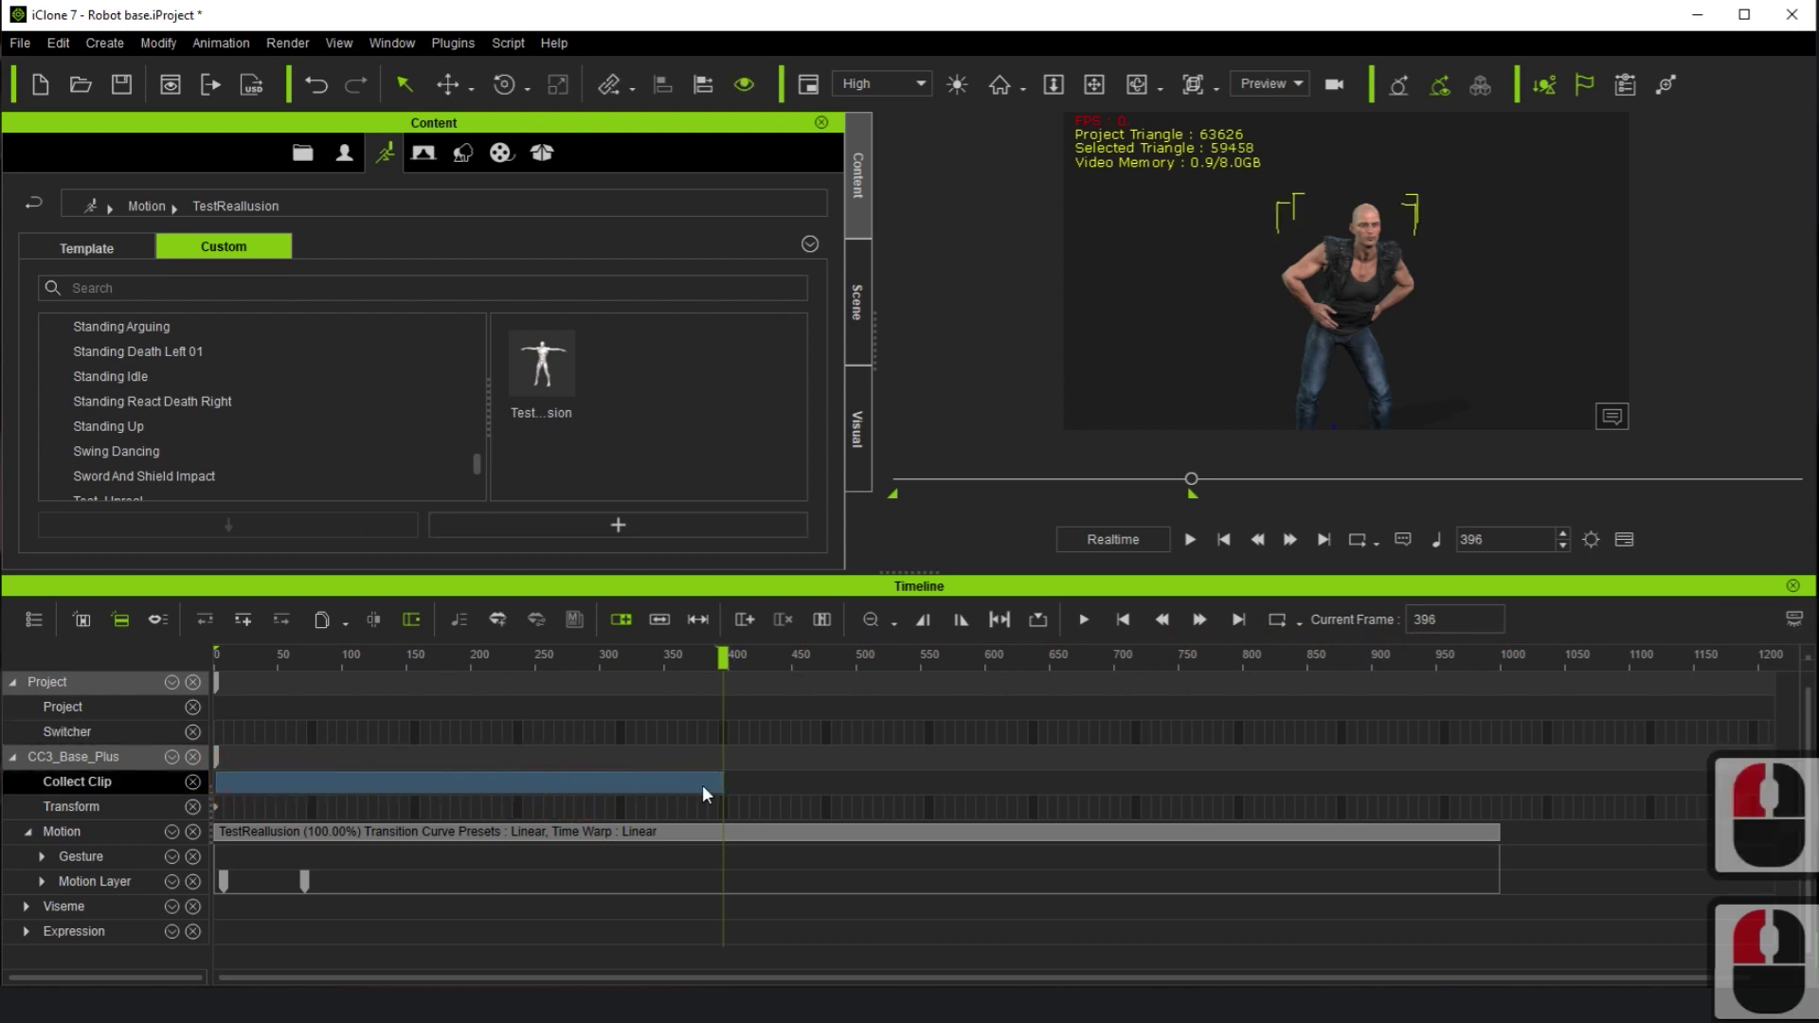
- Add the collected clip to the library as MotionPlus, keeping the default Motion-Plus options
right_click(655, 782)
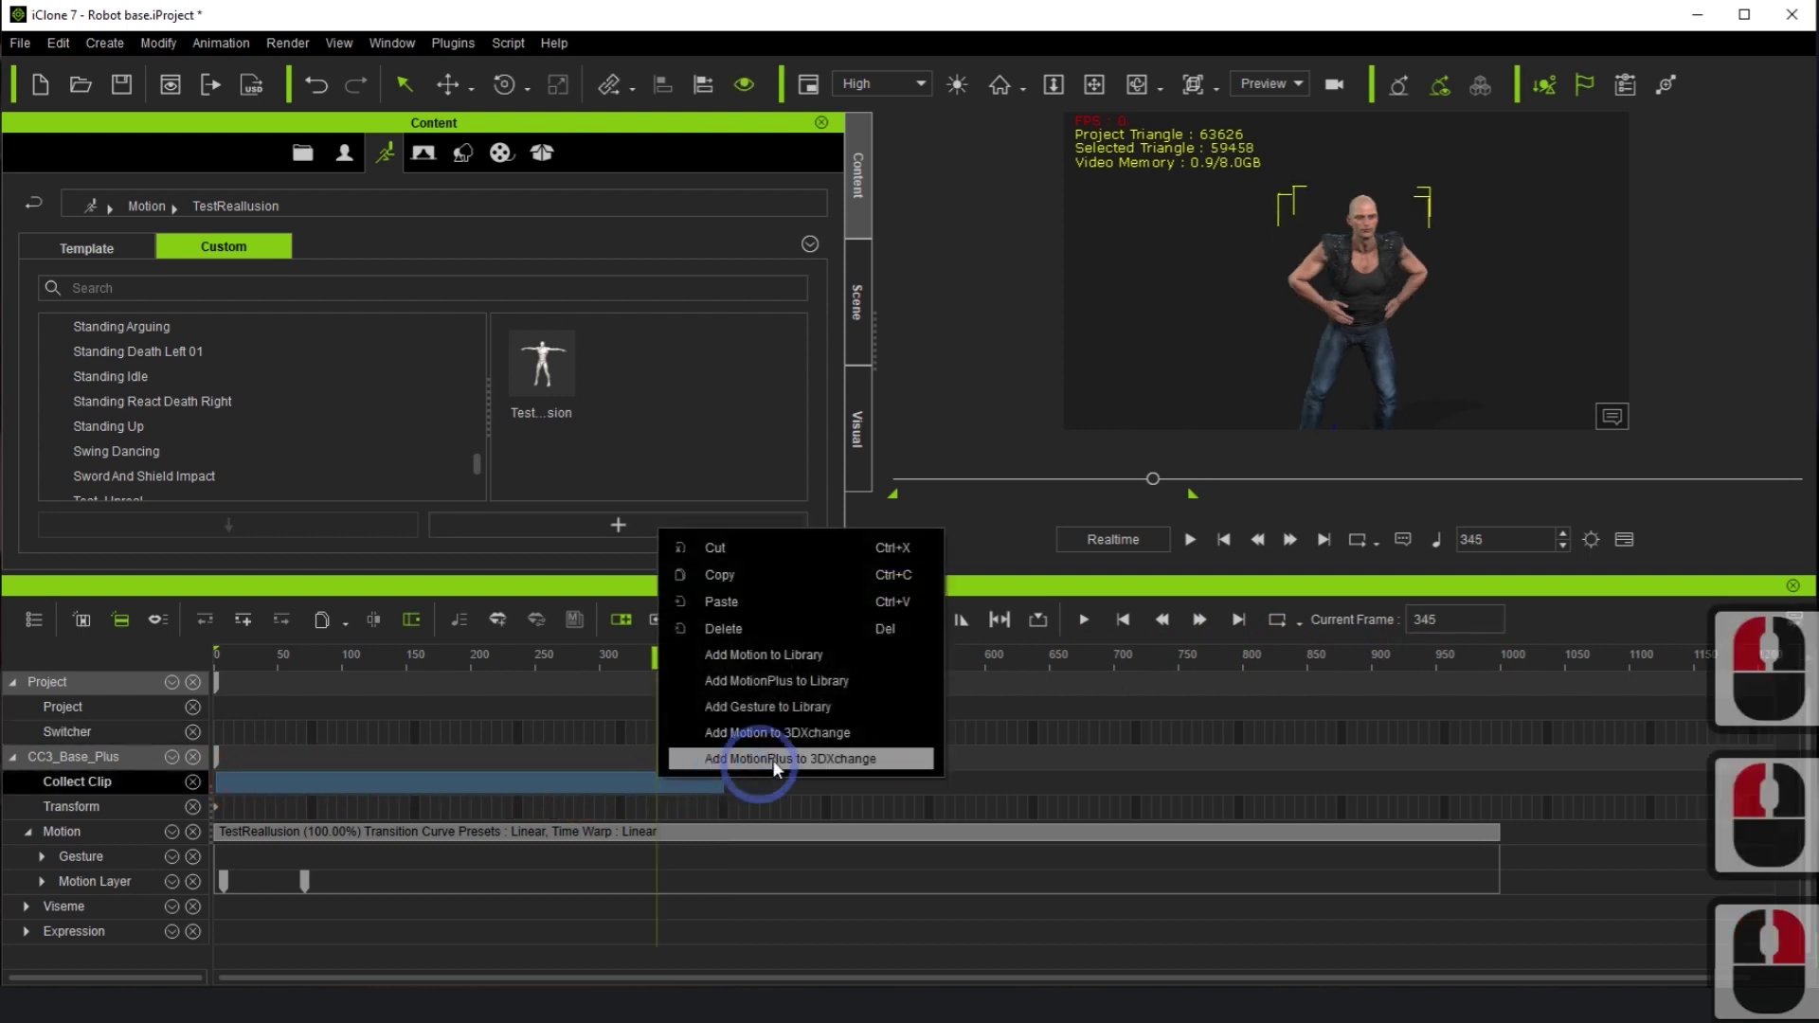
left_click(783, 682)
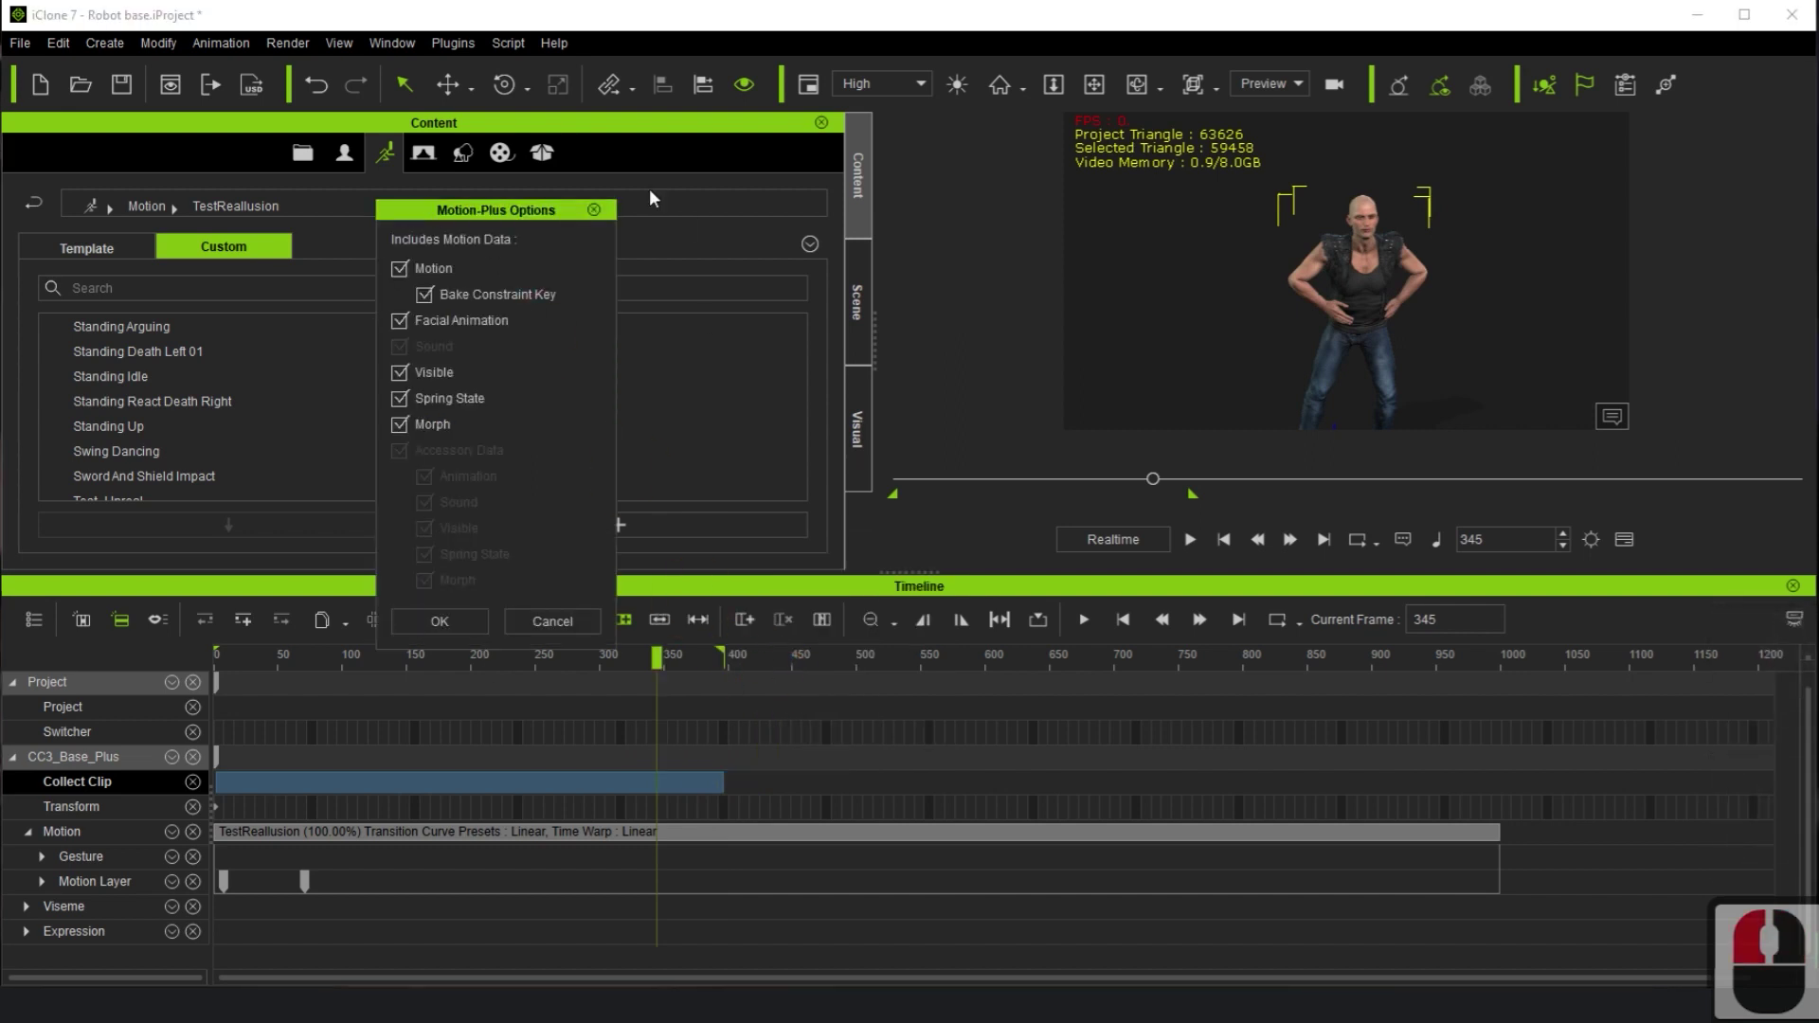
left_click(440, 620)
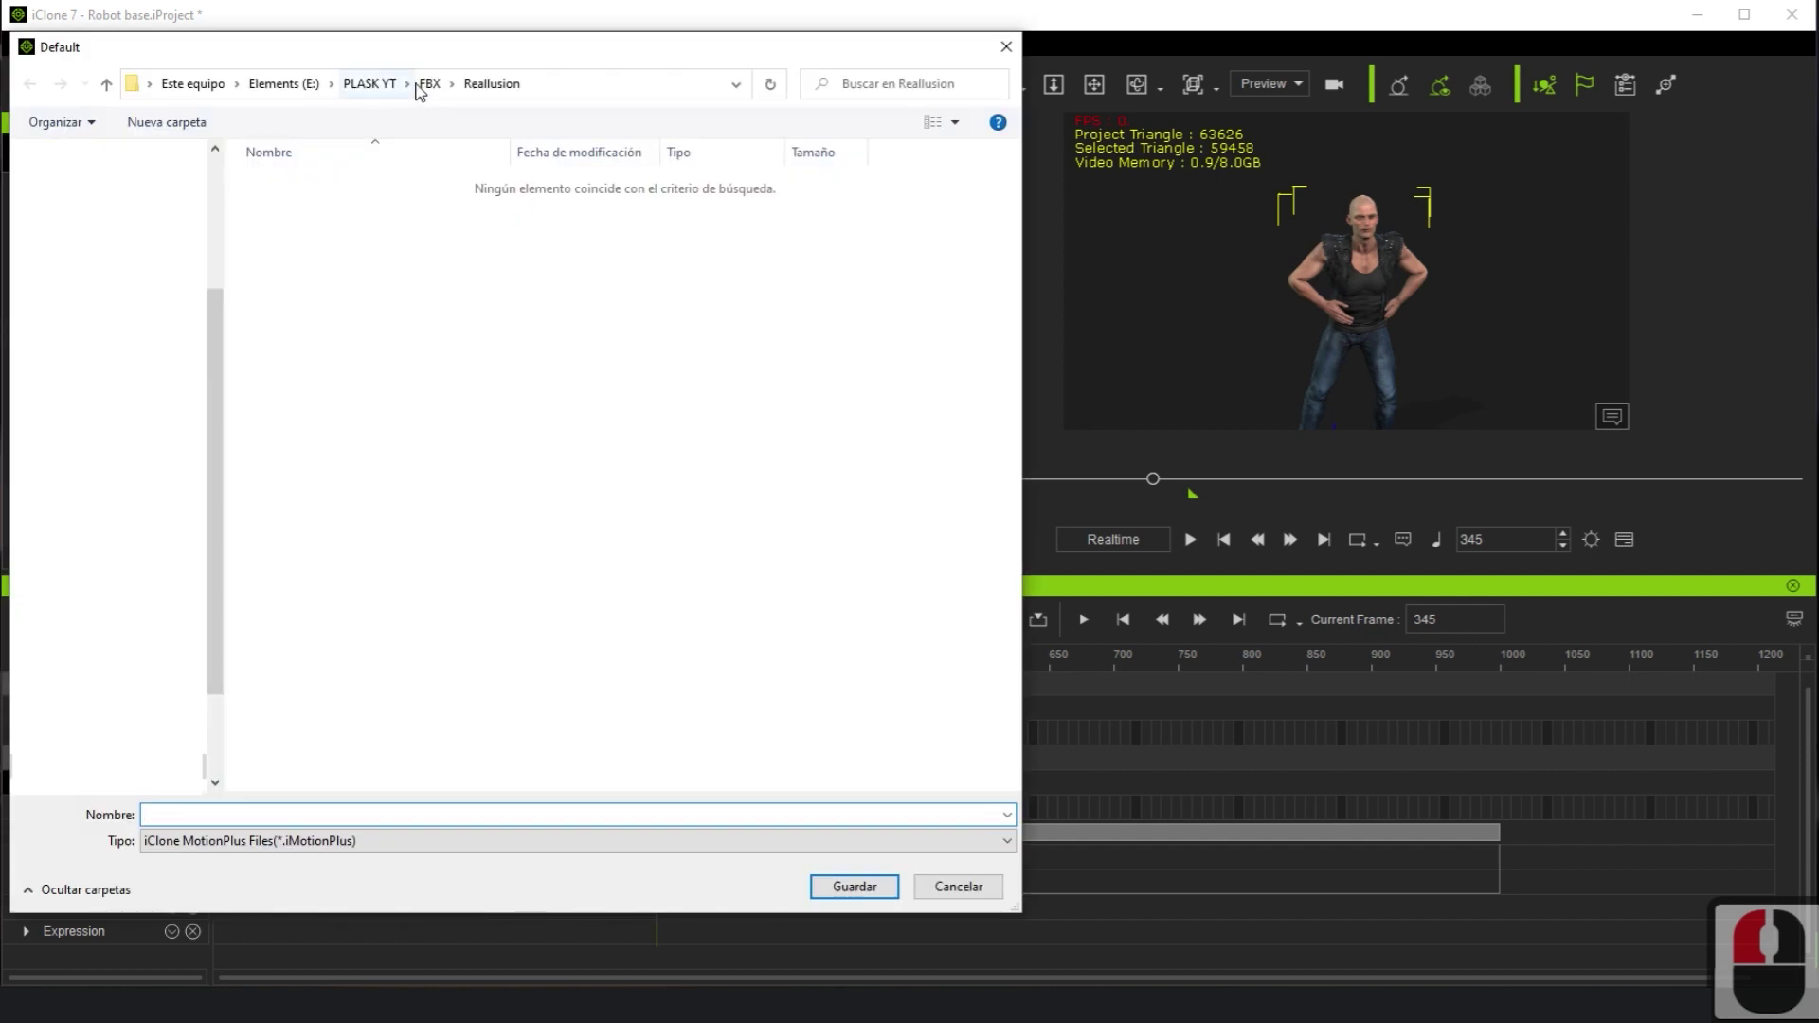
- Name the MotionPlus file Test_REALLUSION and save it in the Reallusion folder
left_click(194, 820)
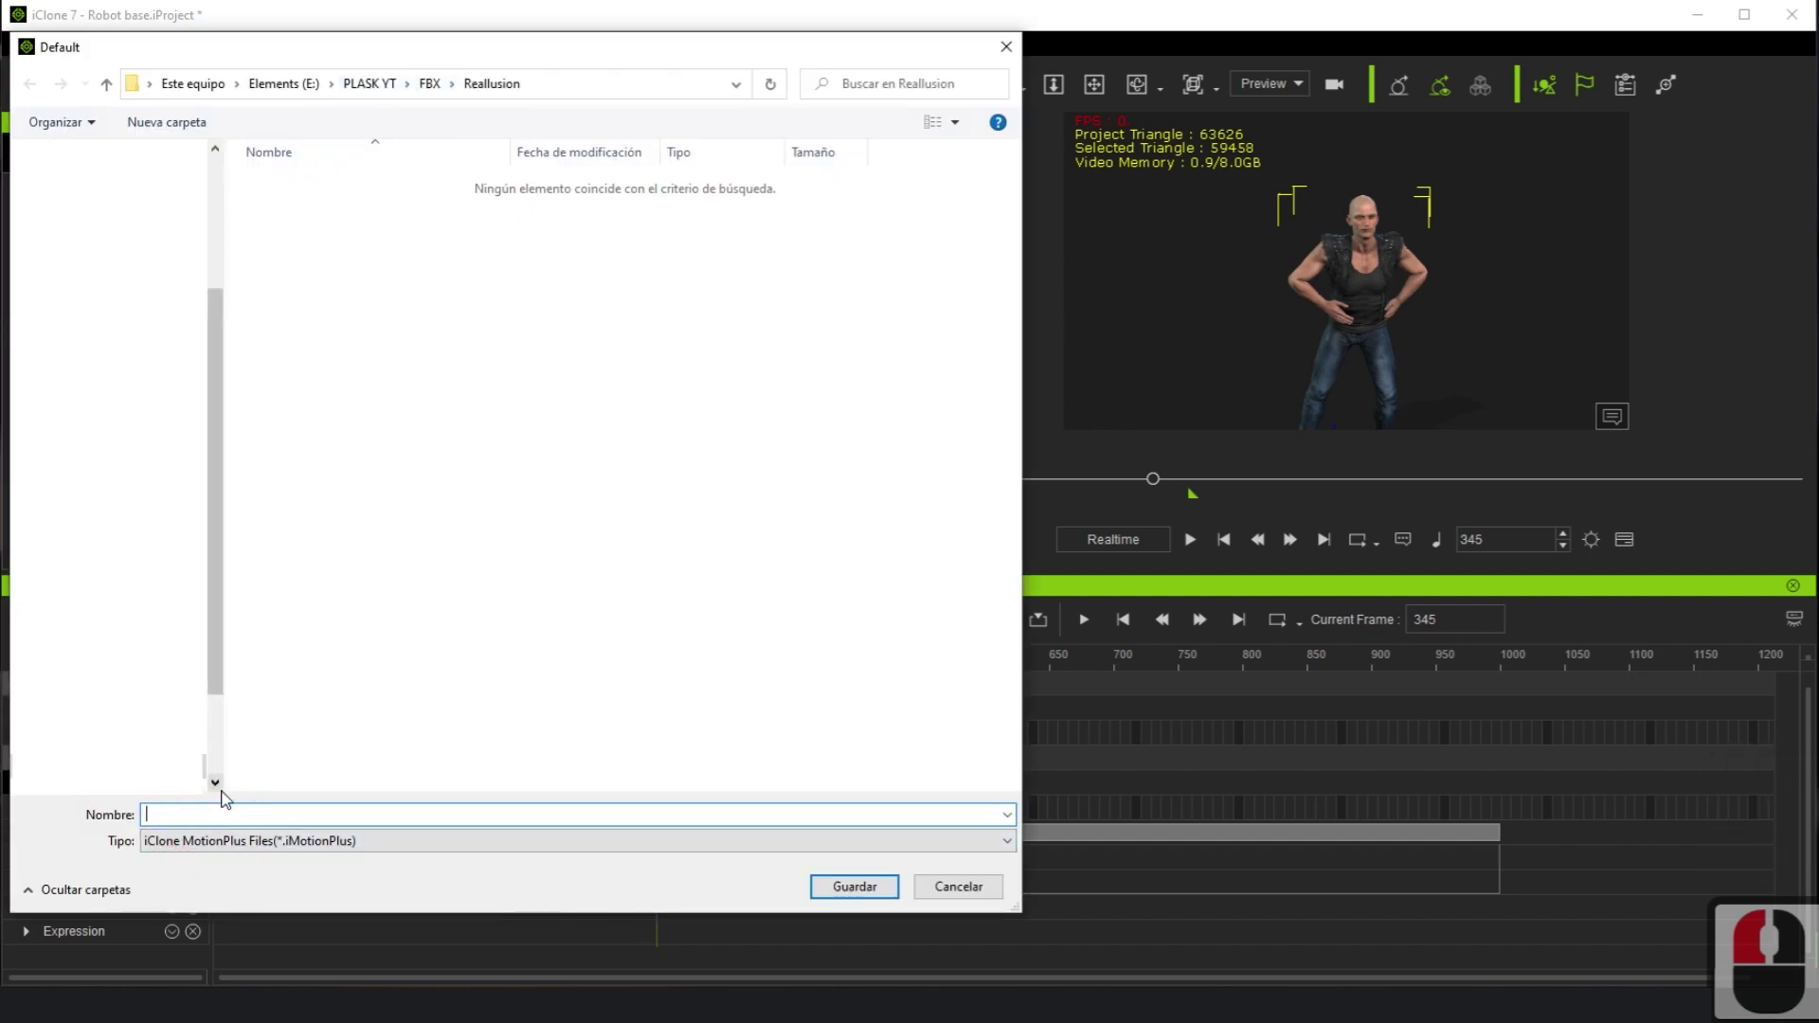
type("Test_REALLUSION")
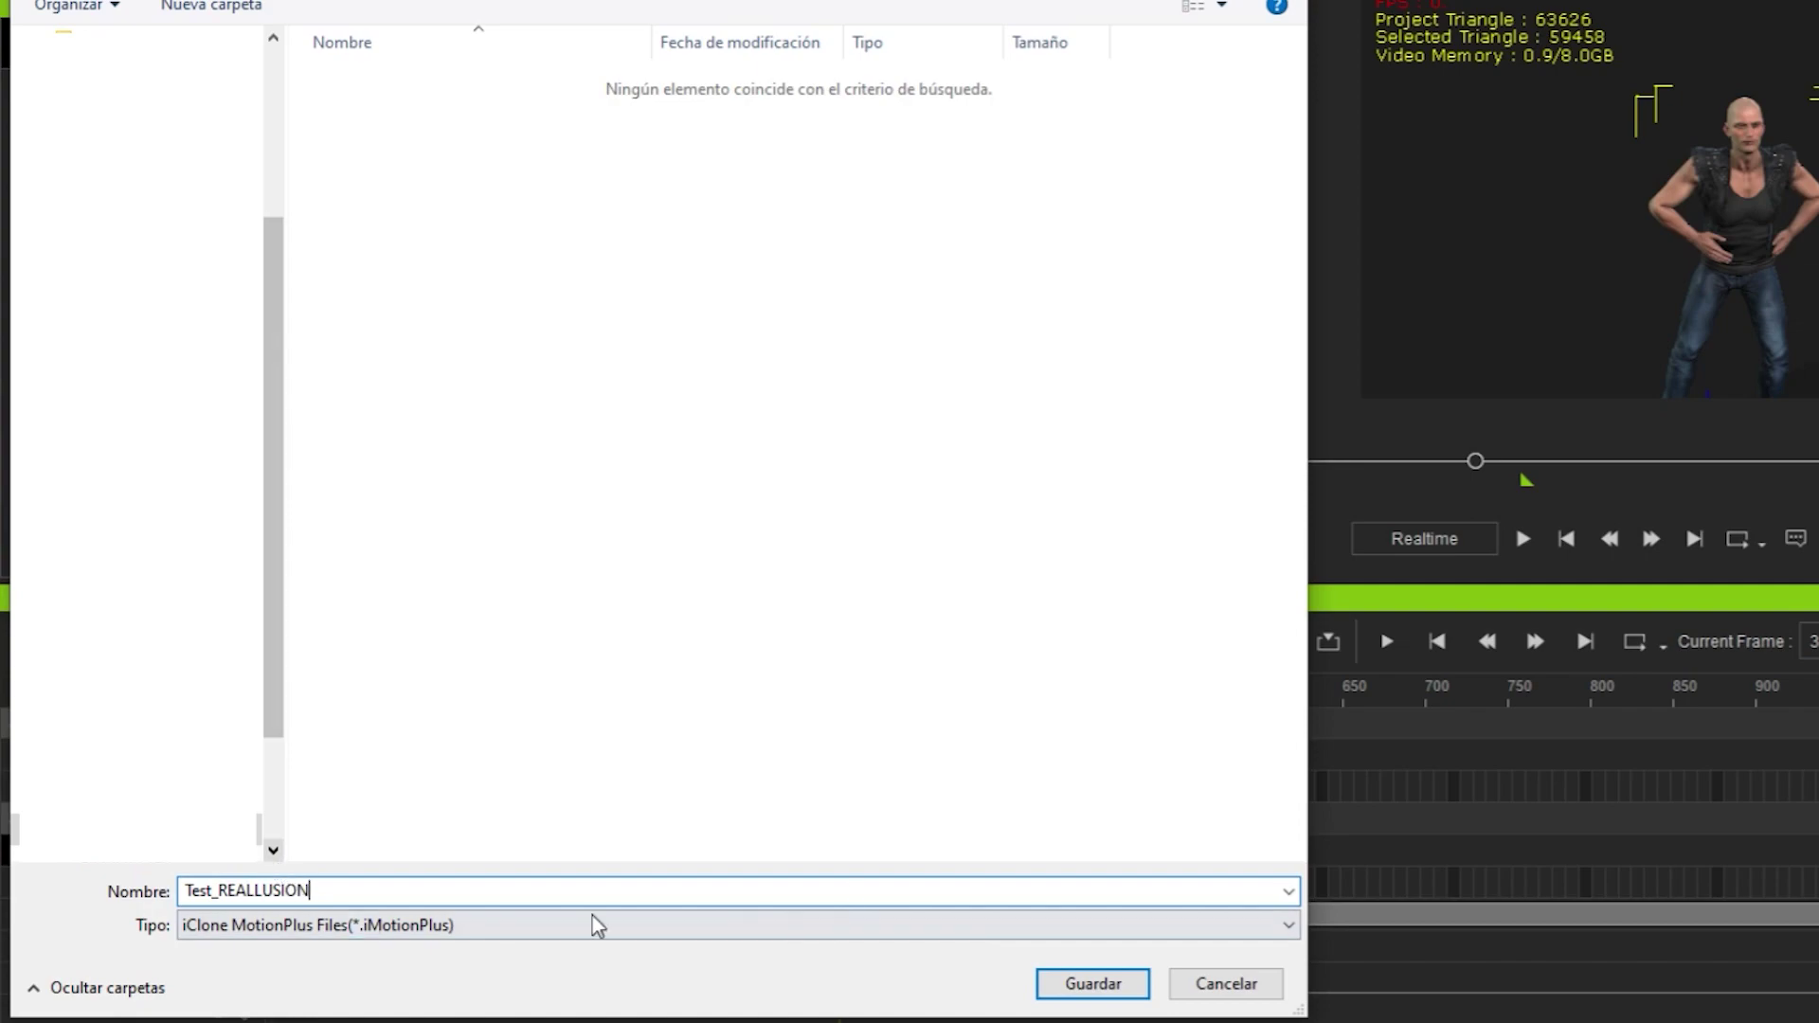
left_click(1091, 983)
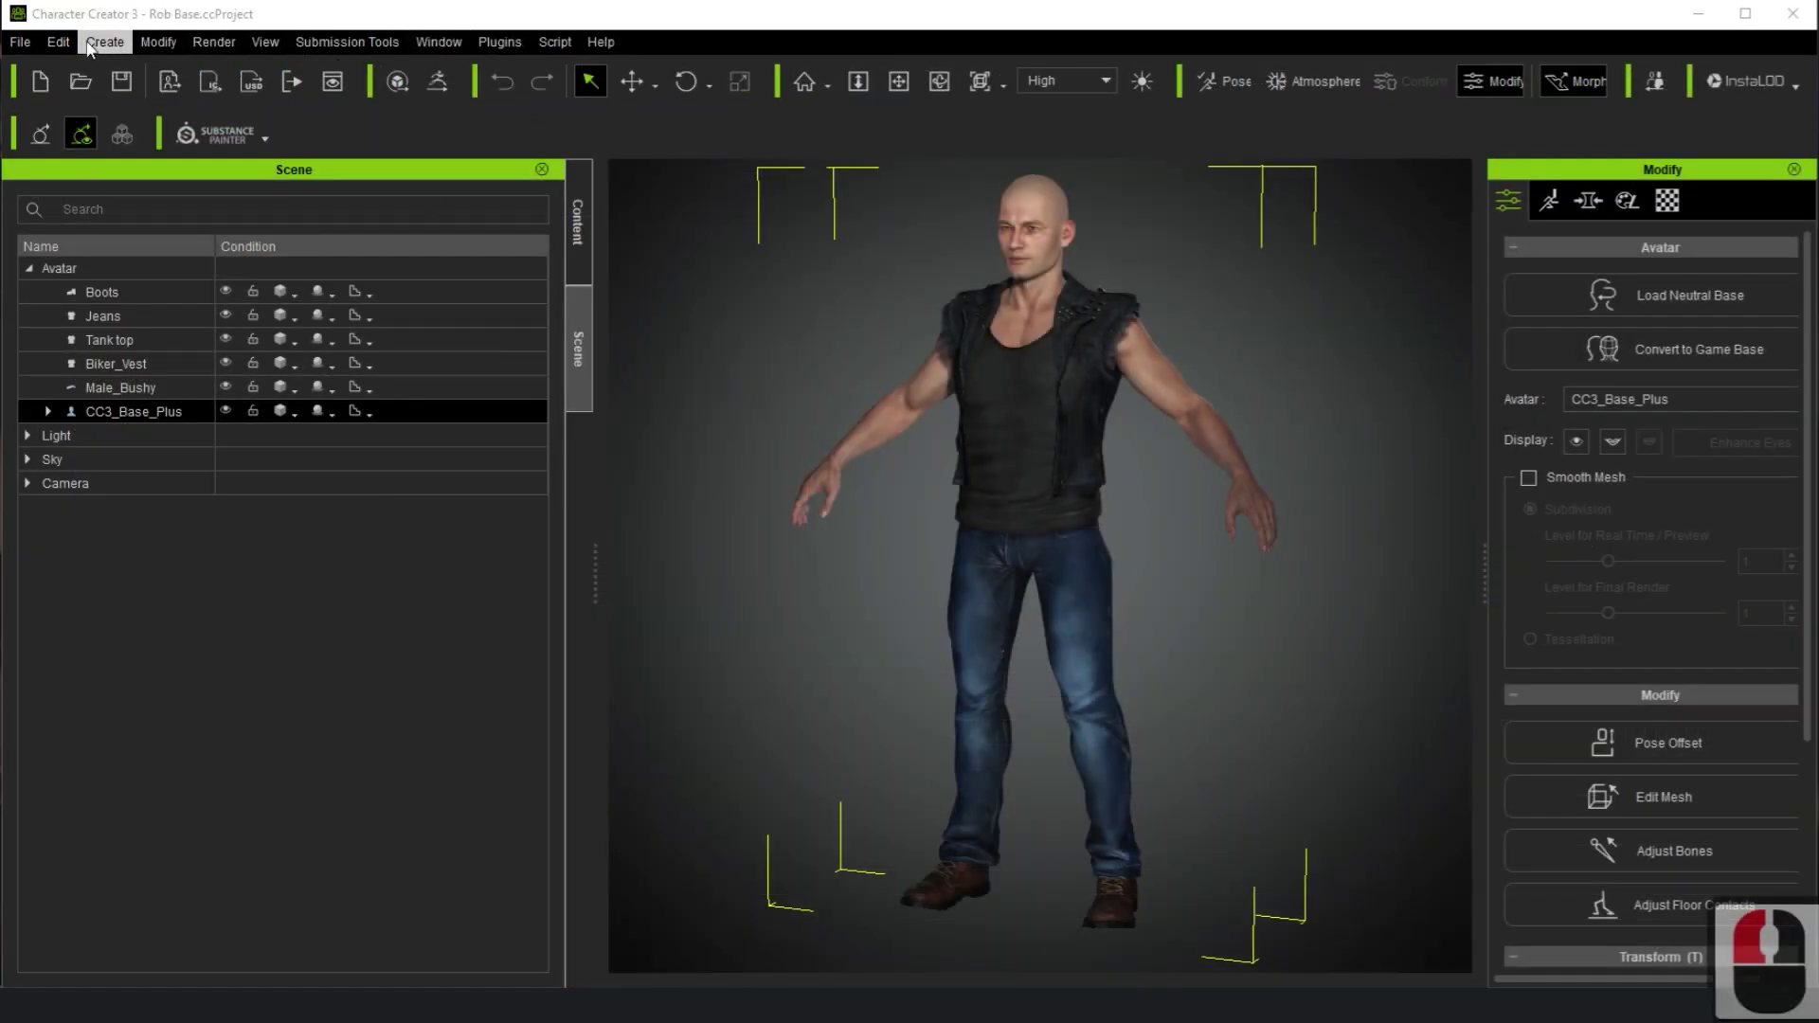
- Start an FBX (Clothed Character) export with the Unreal preset and Mesh and Motion content
left_click(21, 42)
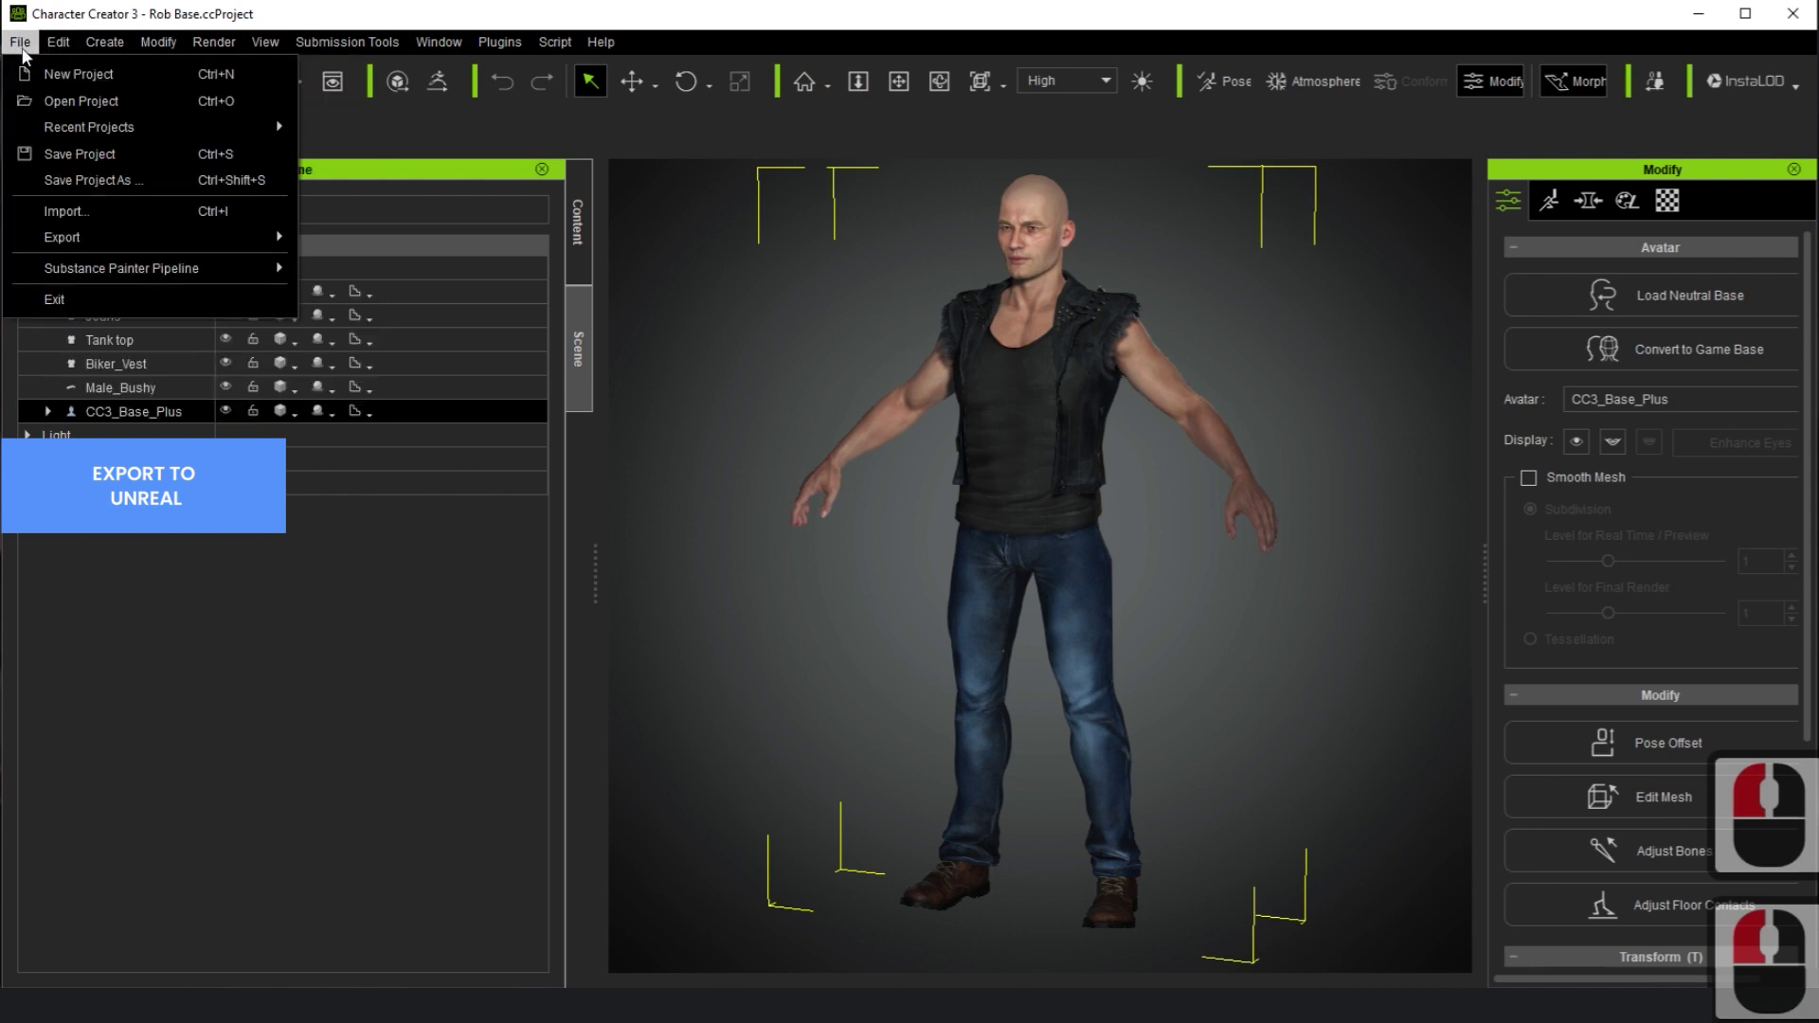
mouse_move(78, 238)
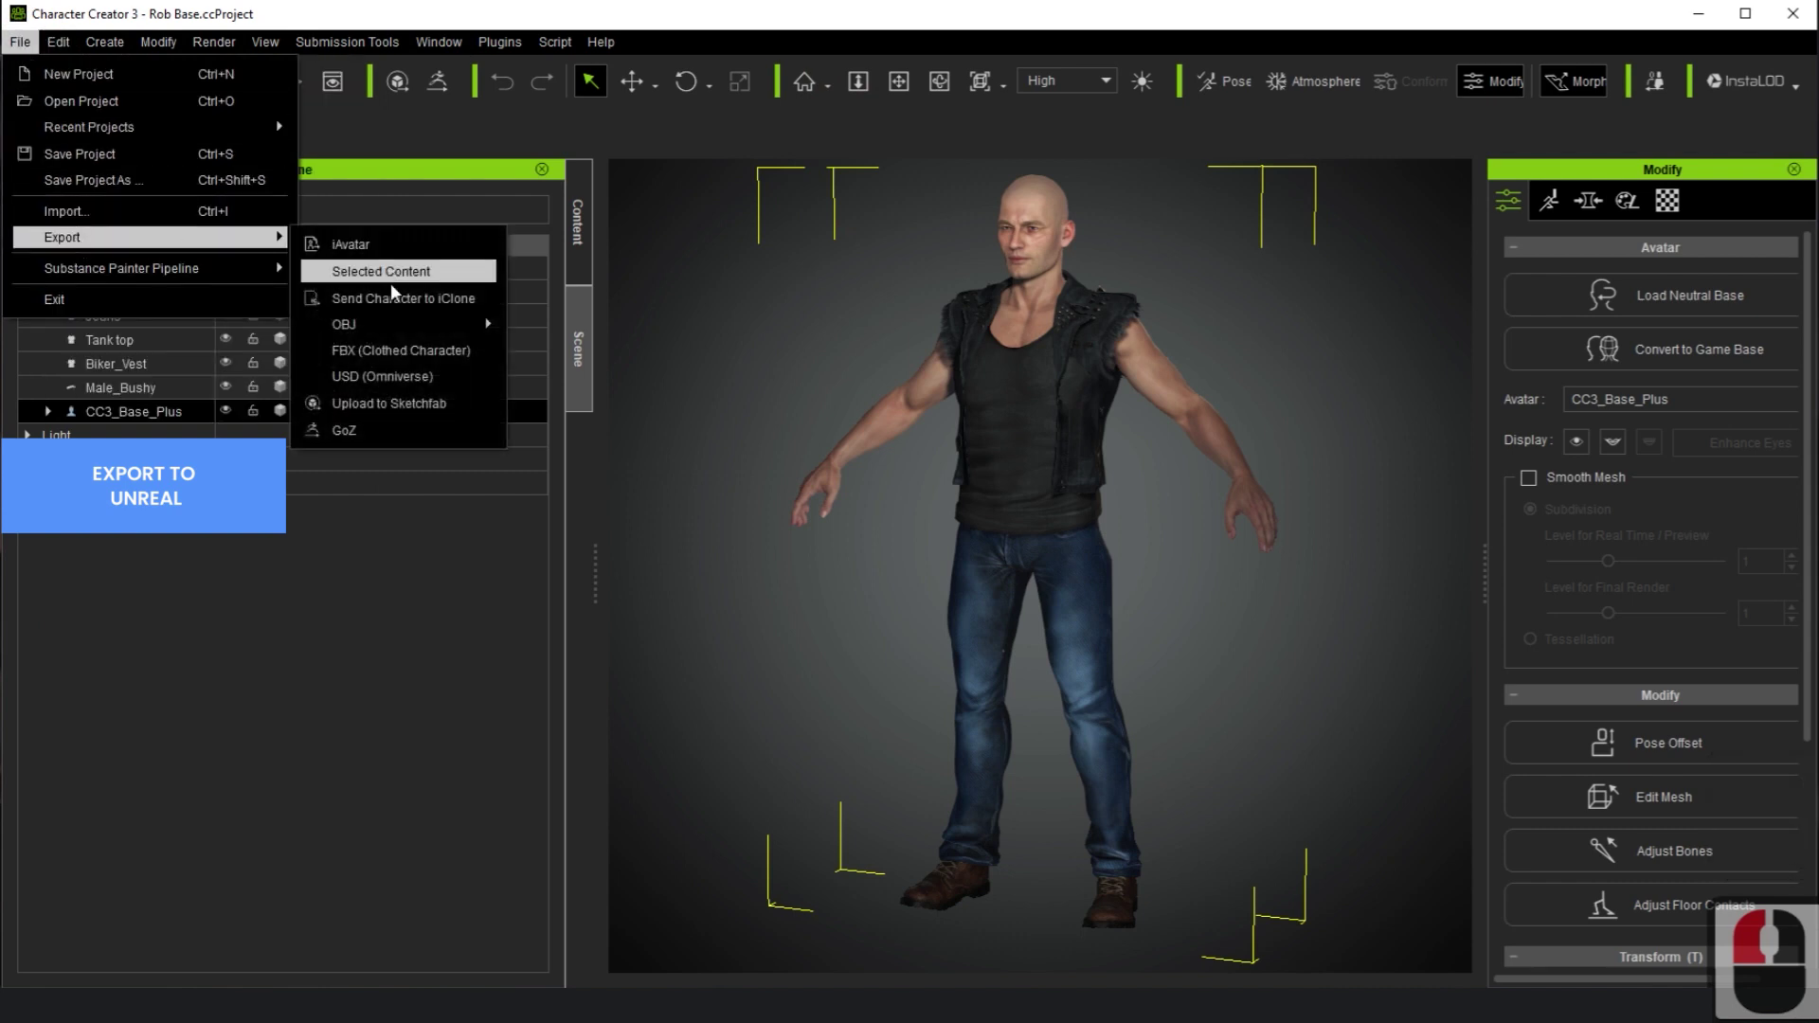
left_click(384, 353)
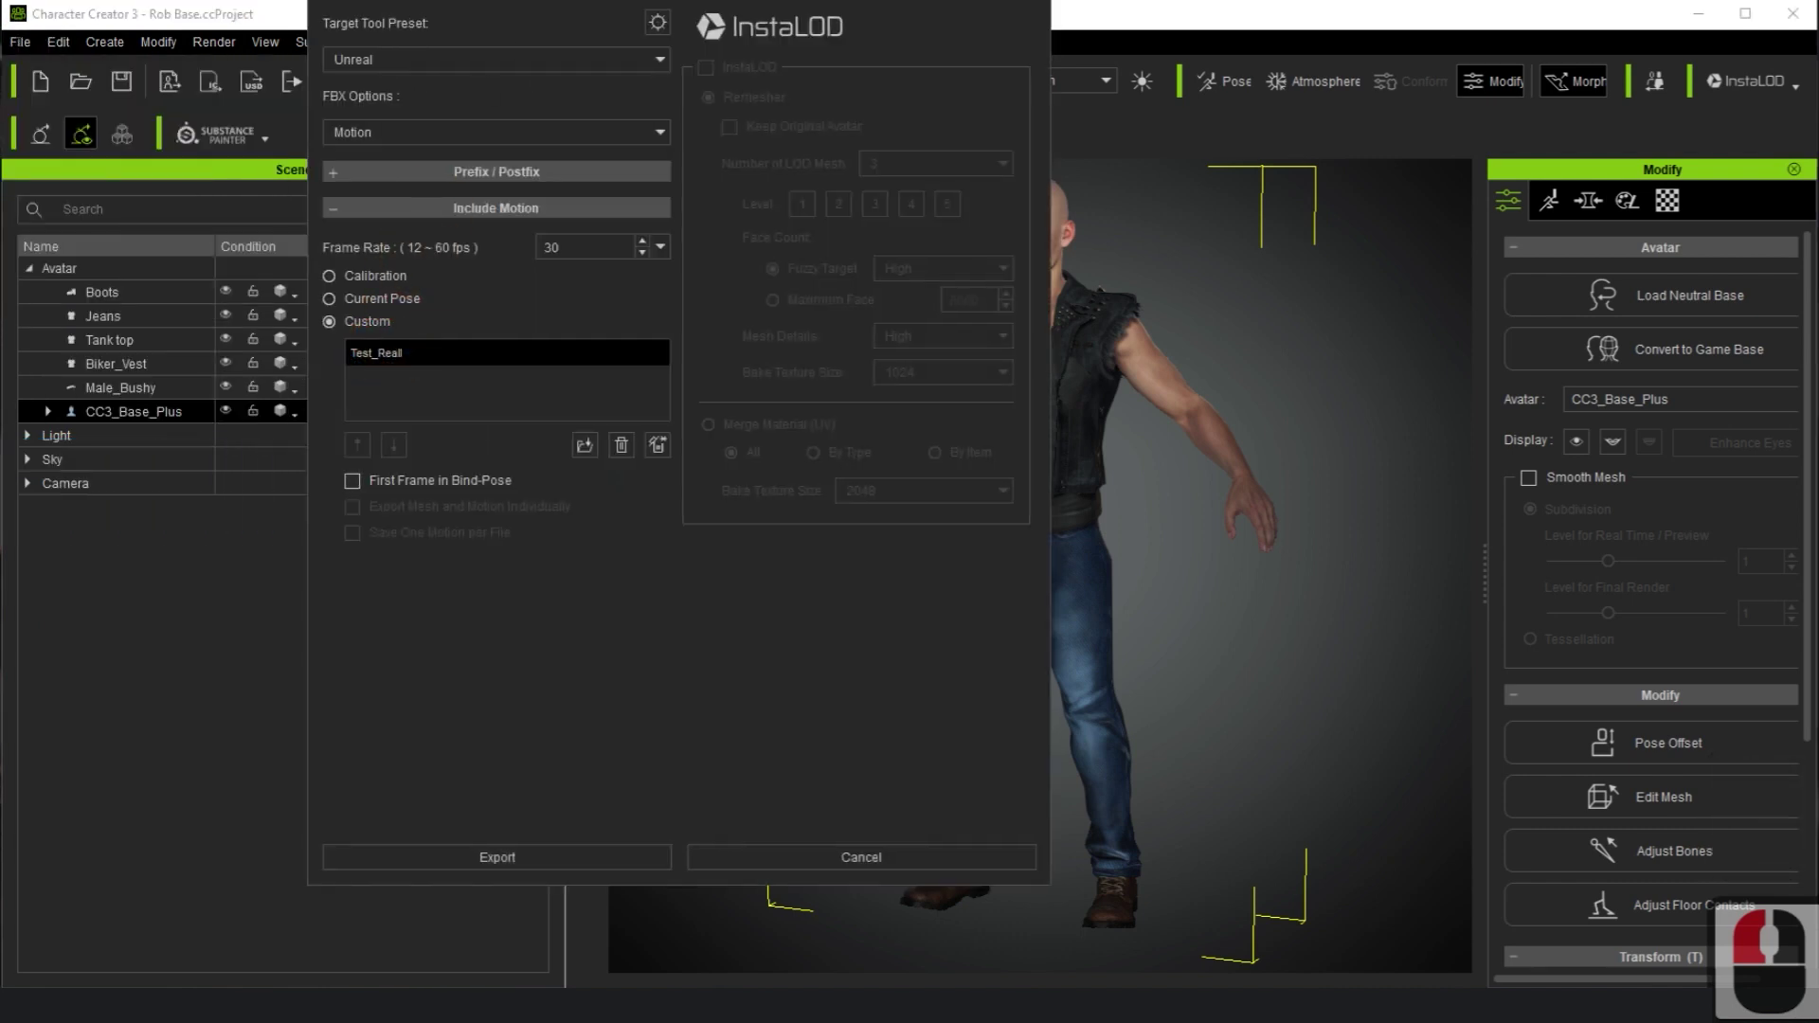
left_click(562, 154)
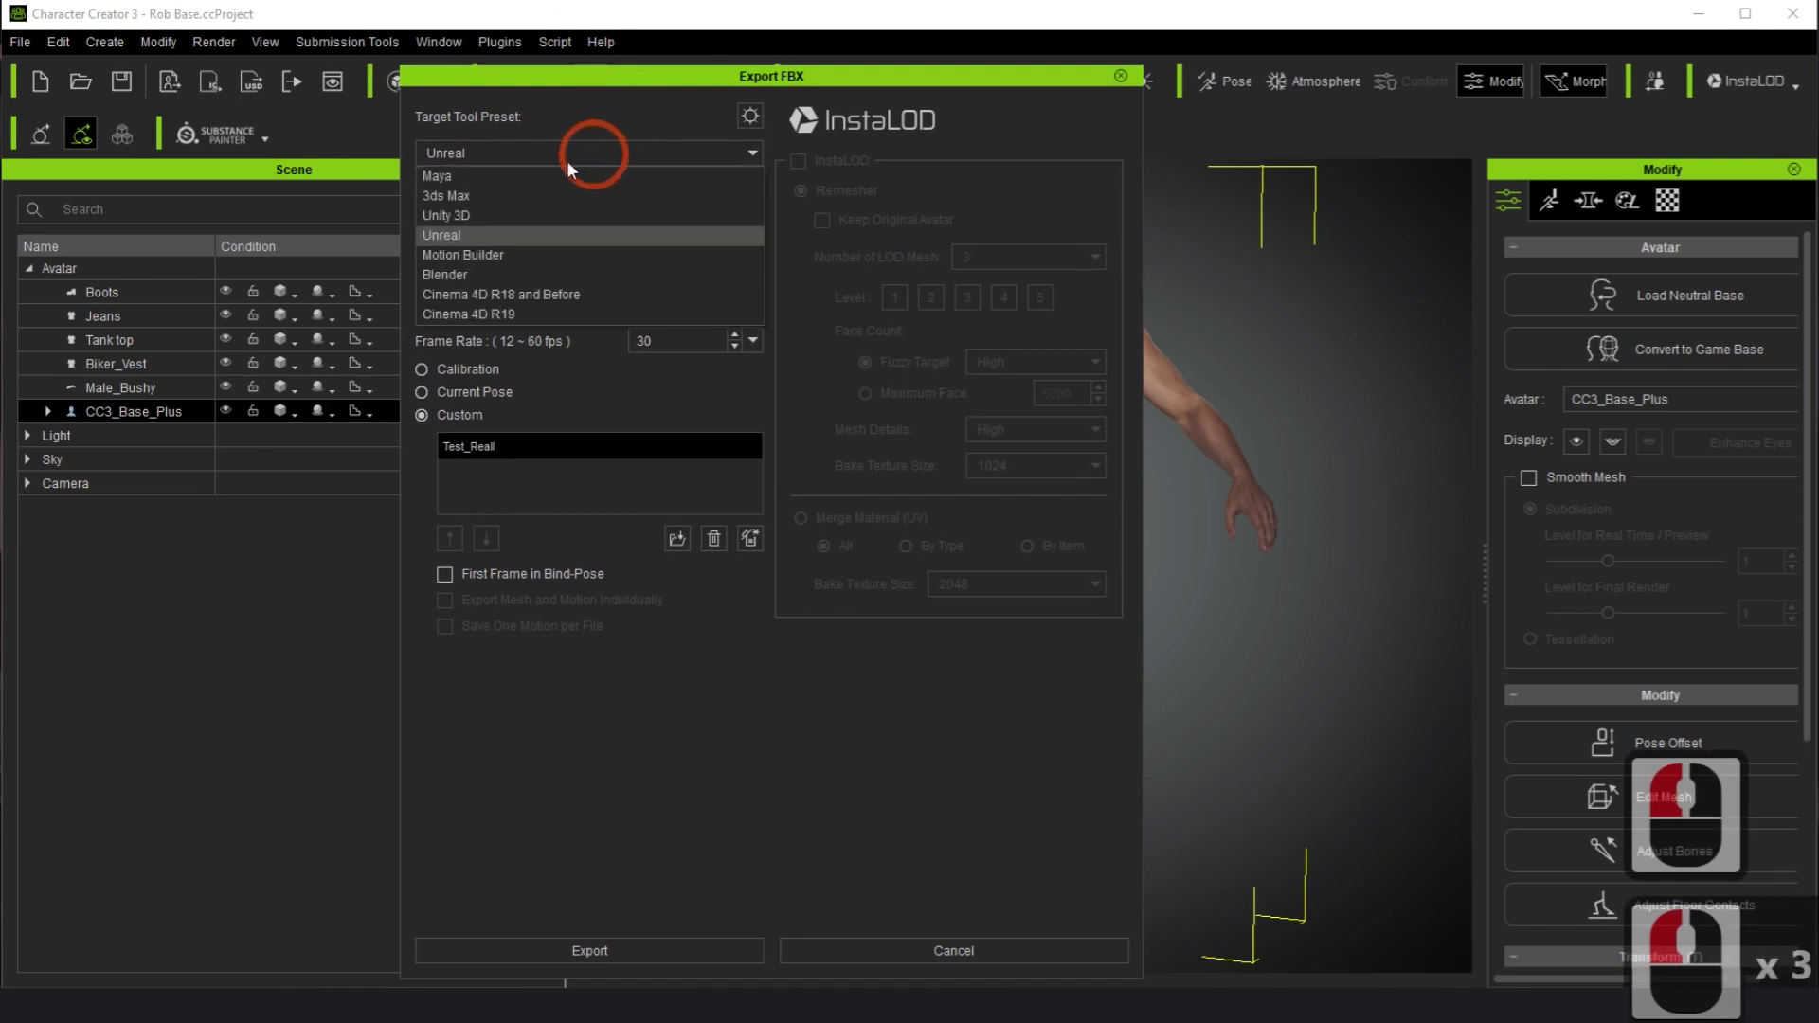
left_click(481, 235)
left_click(459, 225)
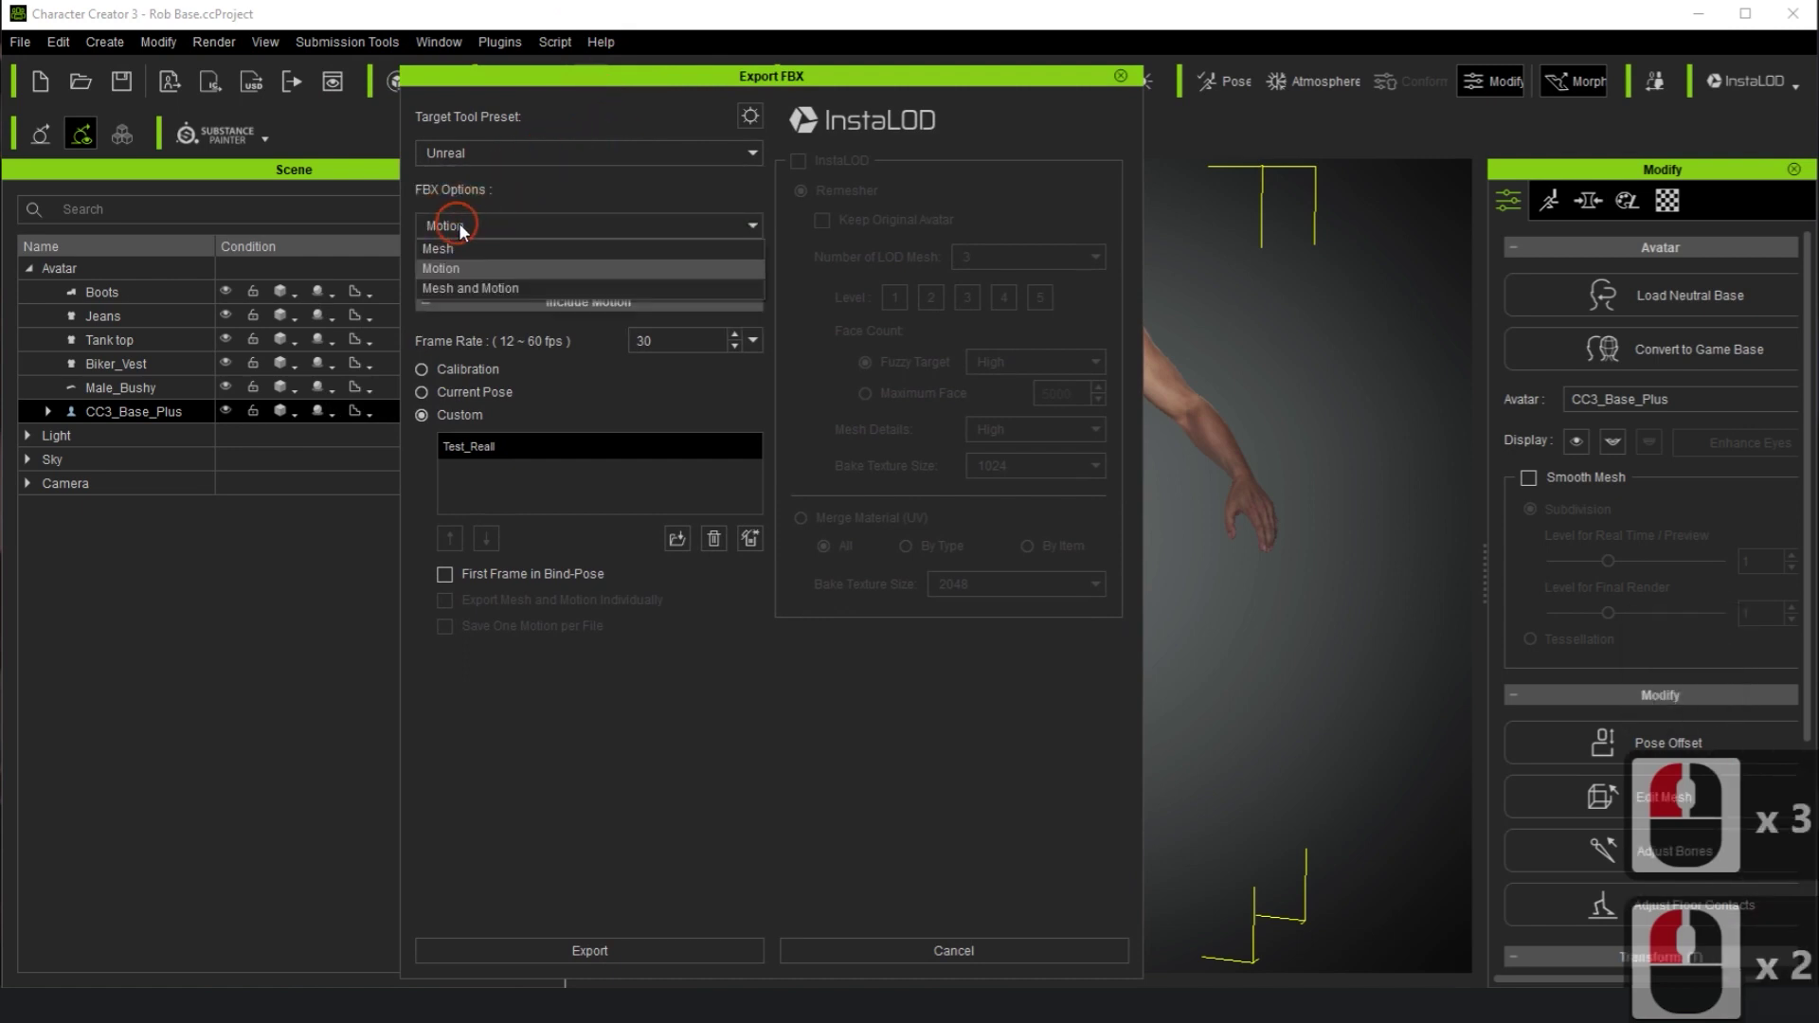
left_click(473, 288)
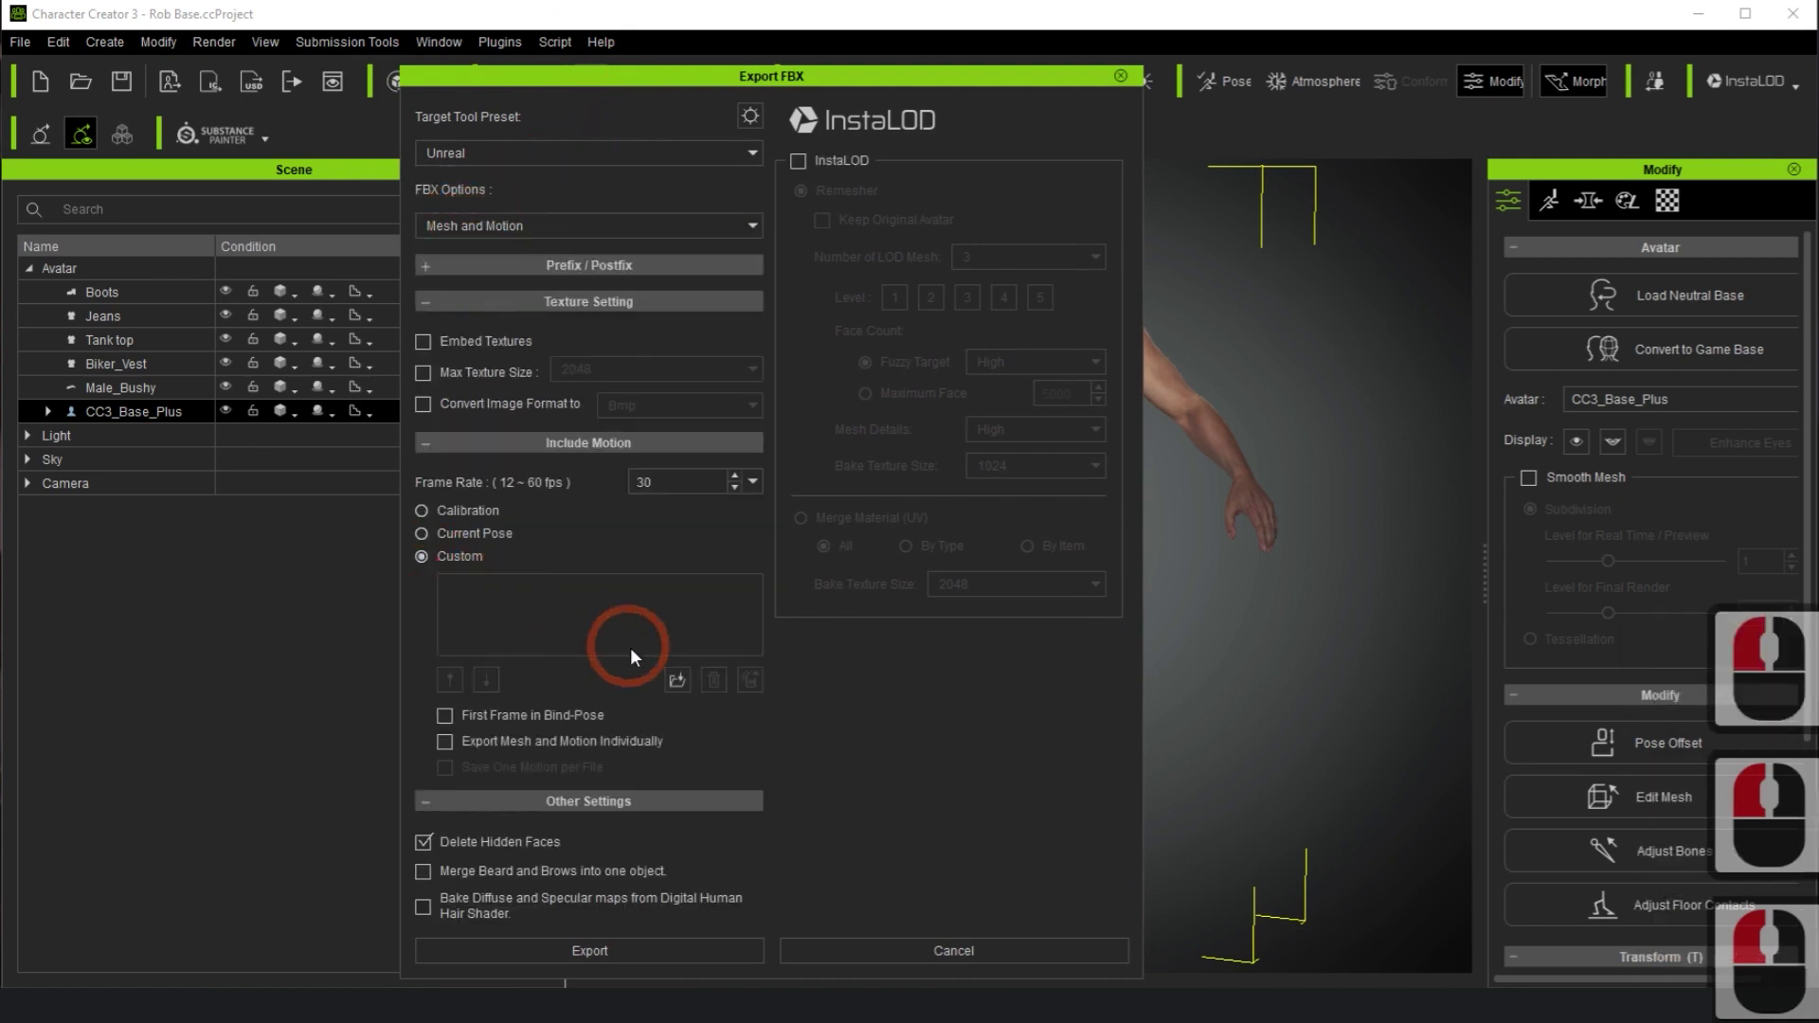
- Include the Test_REALLUSION motion and export the FBX as Test_Reall_Unreal
left_click(677, 679)
left_click(1040, 760)
left_click(1052, 853)
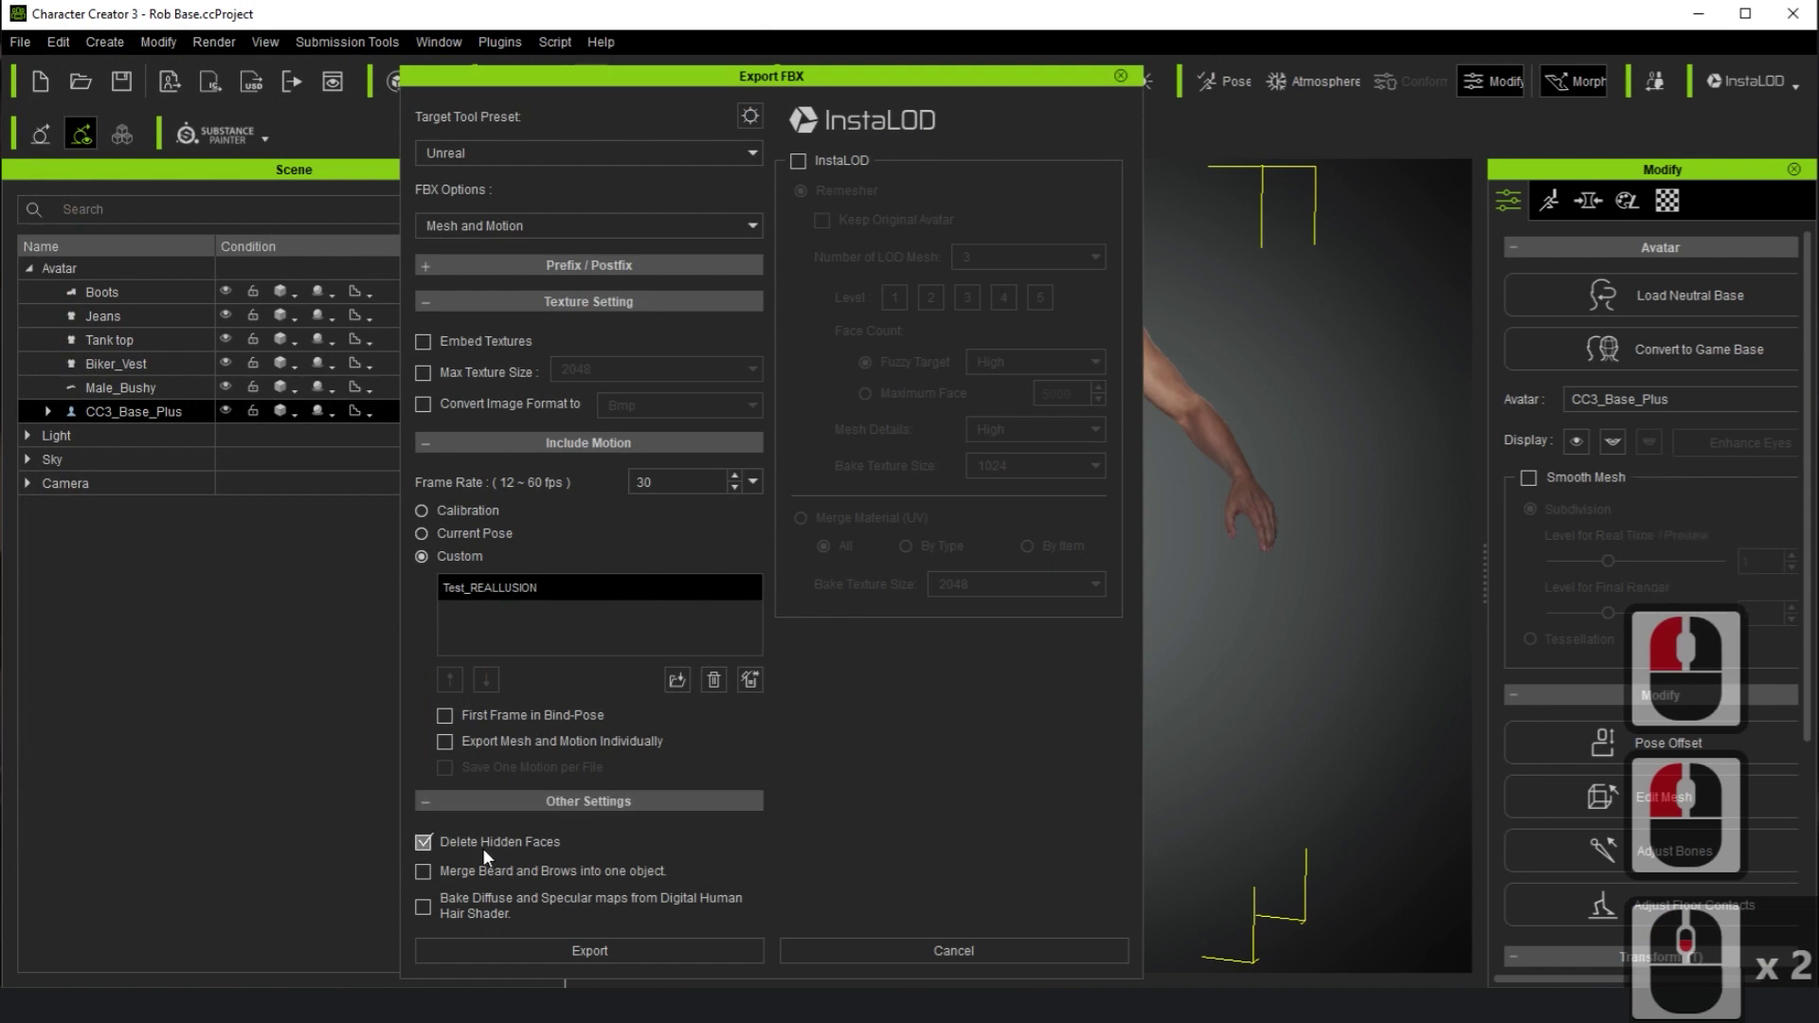
left_click(640, 951)
left_click(740, 600)
type("Test_Real")
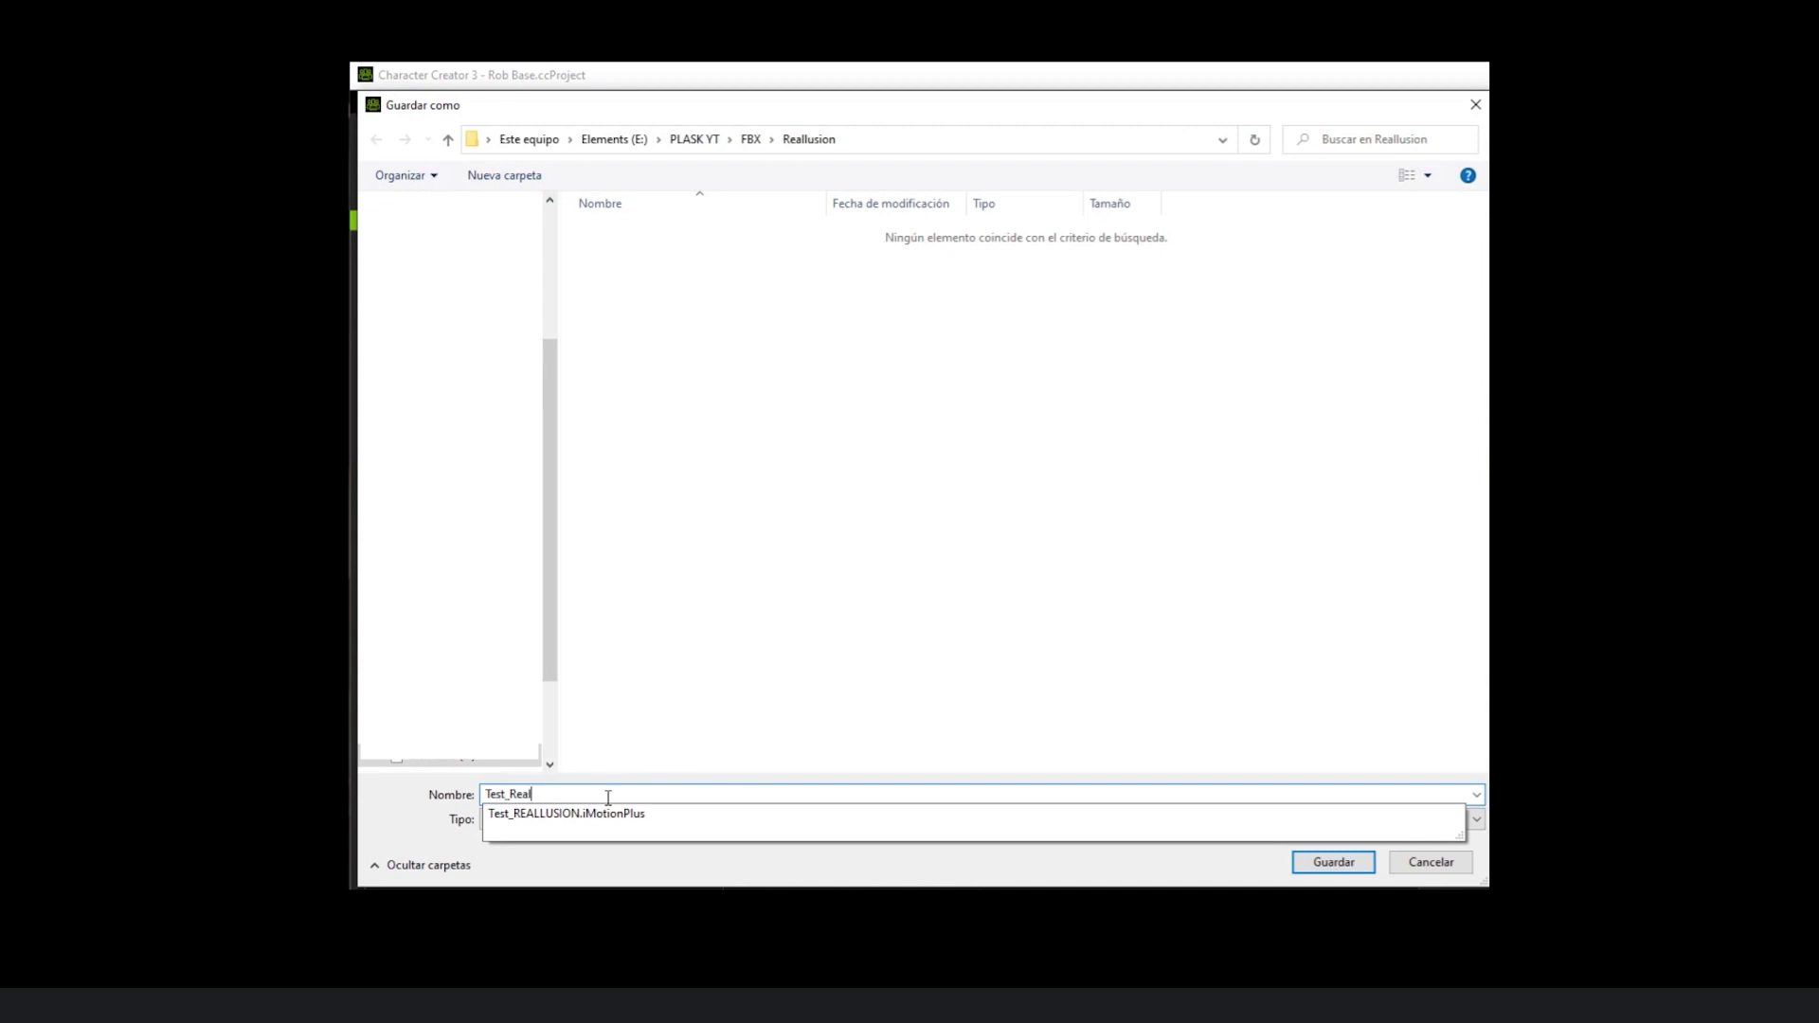
type("l_Unreal")
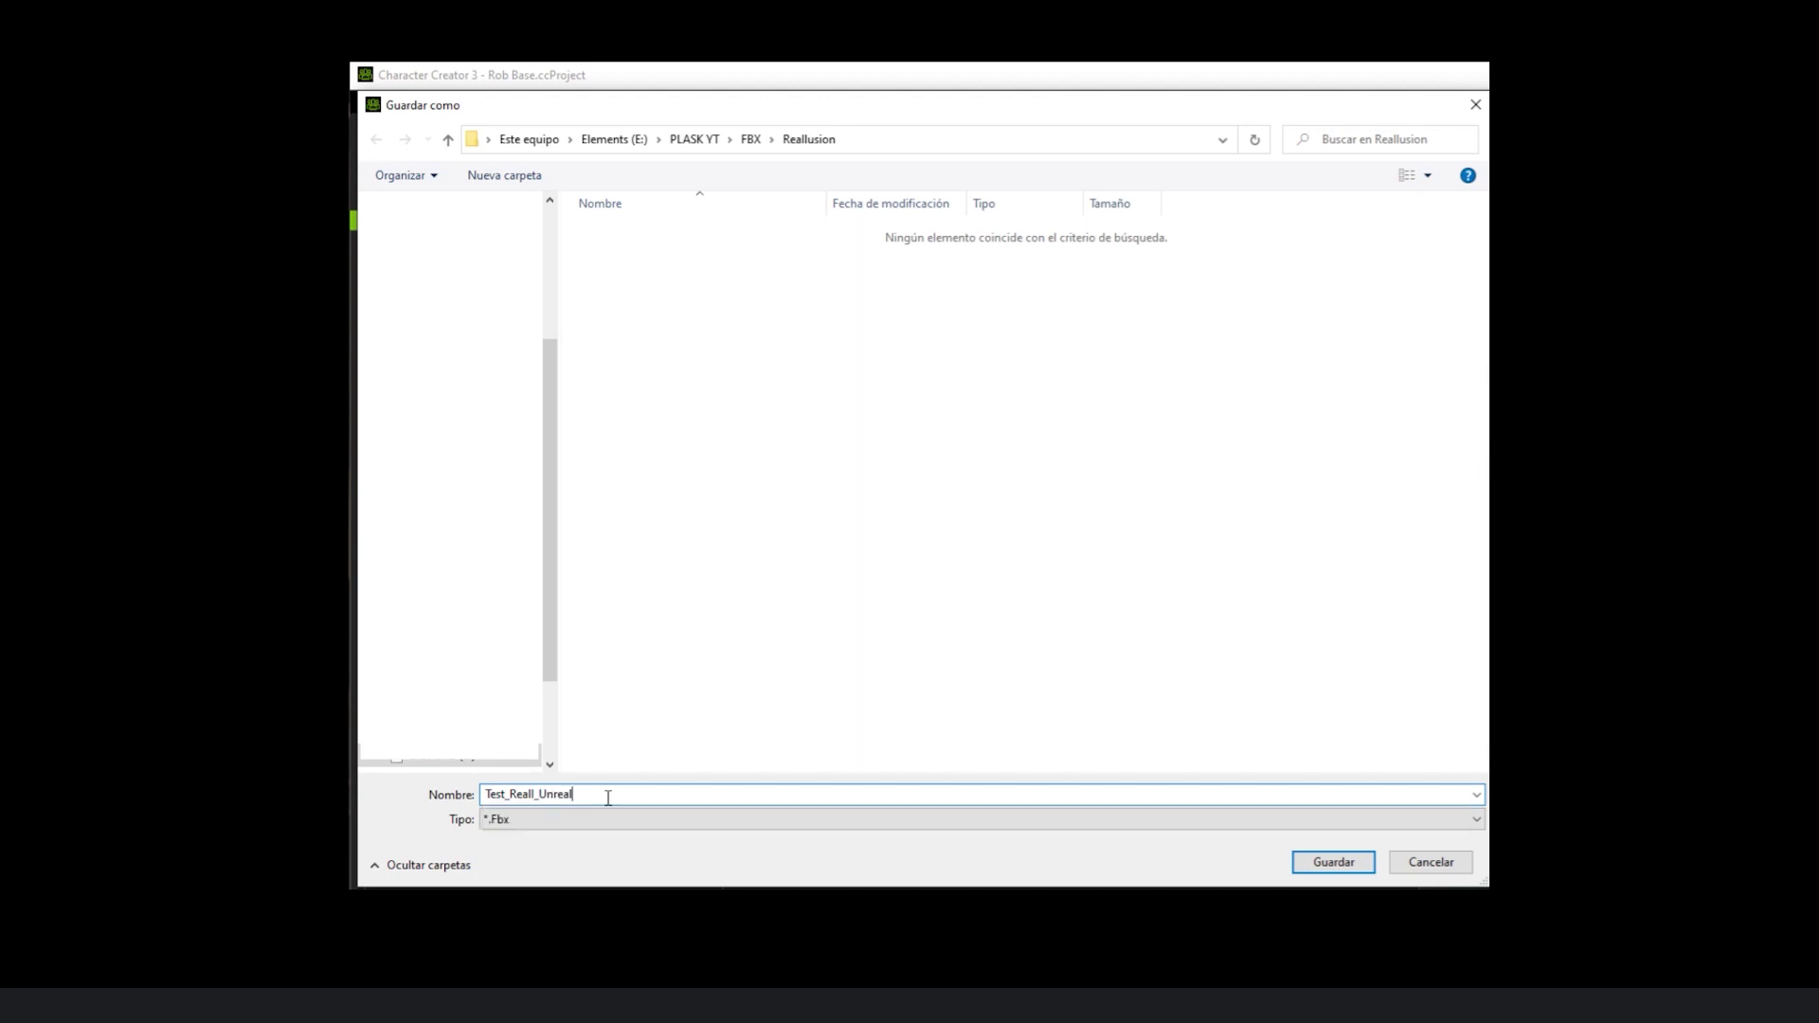
key("Return")
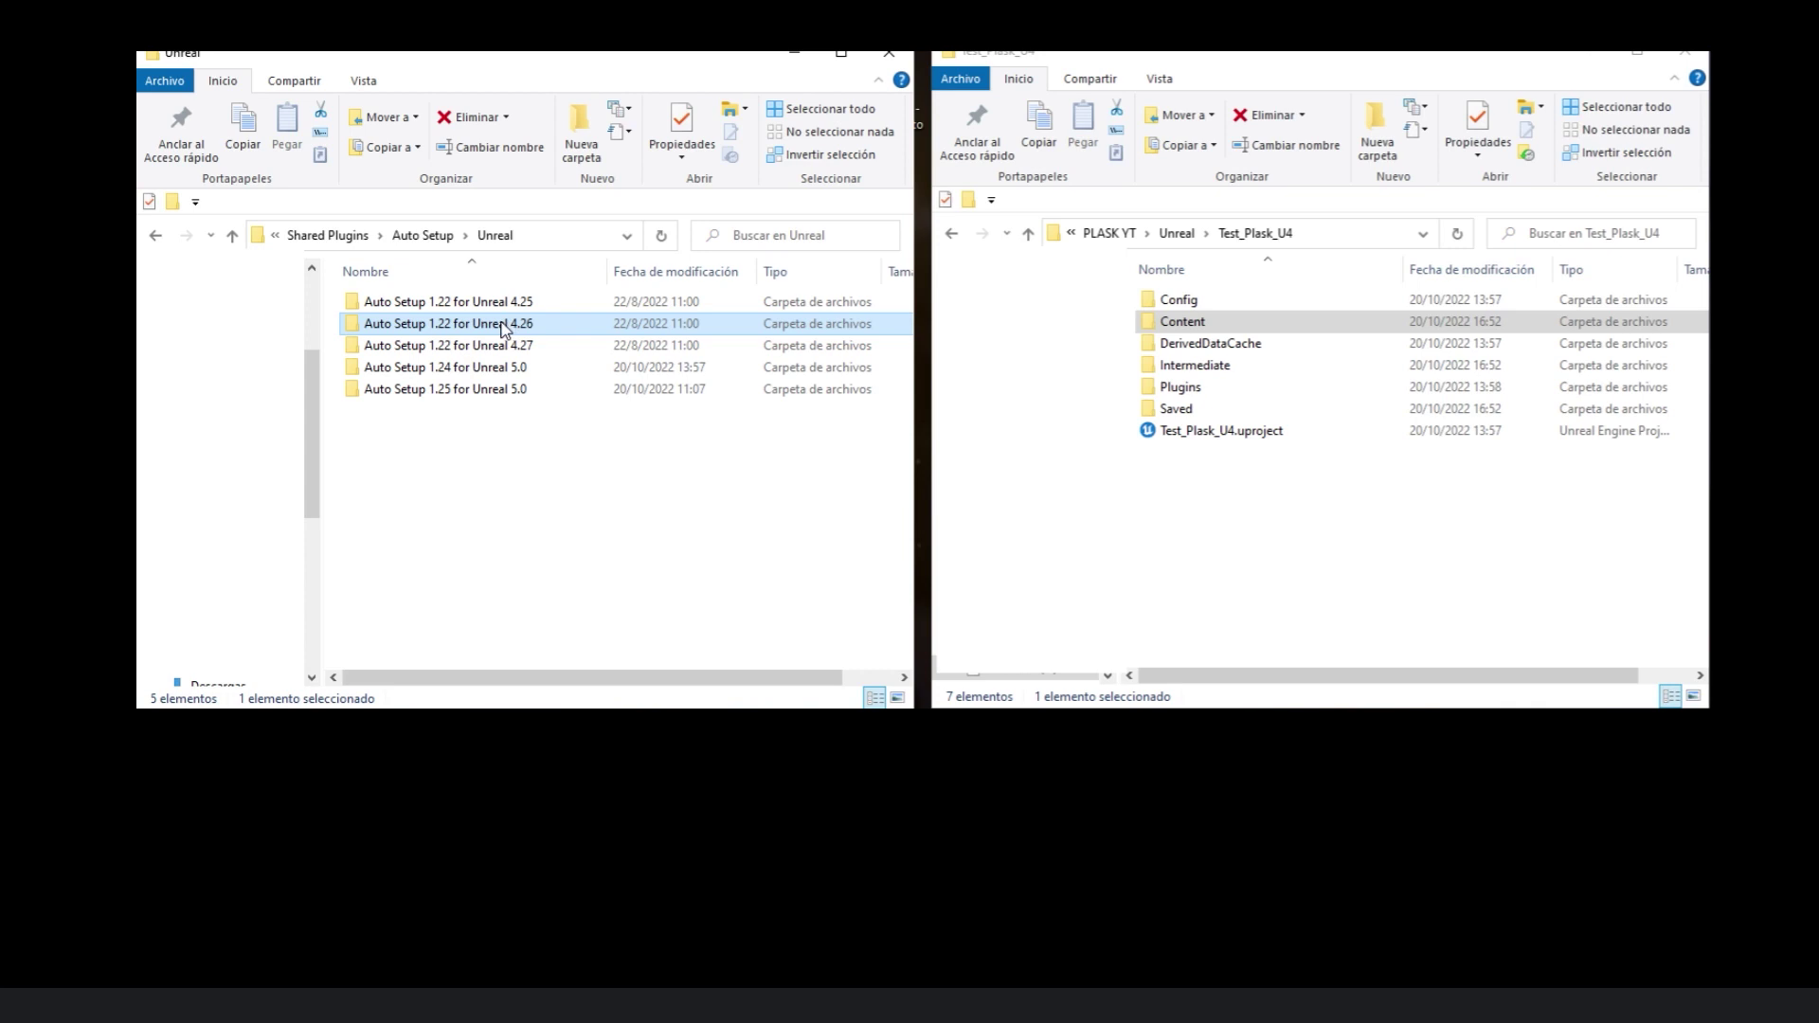
- Copy the Content and Plugins folders from Auto Setup 1.22 for Unreal 4.26 into Test_Plask_U4
double_click(504, 327)
left_click(393, 302)
left_click(414, 325, "ctrl")
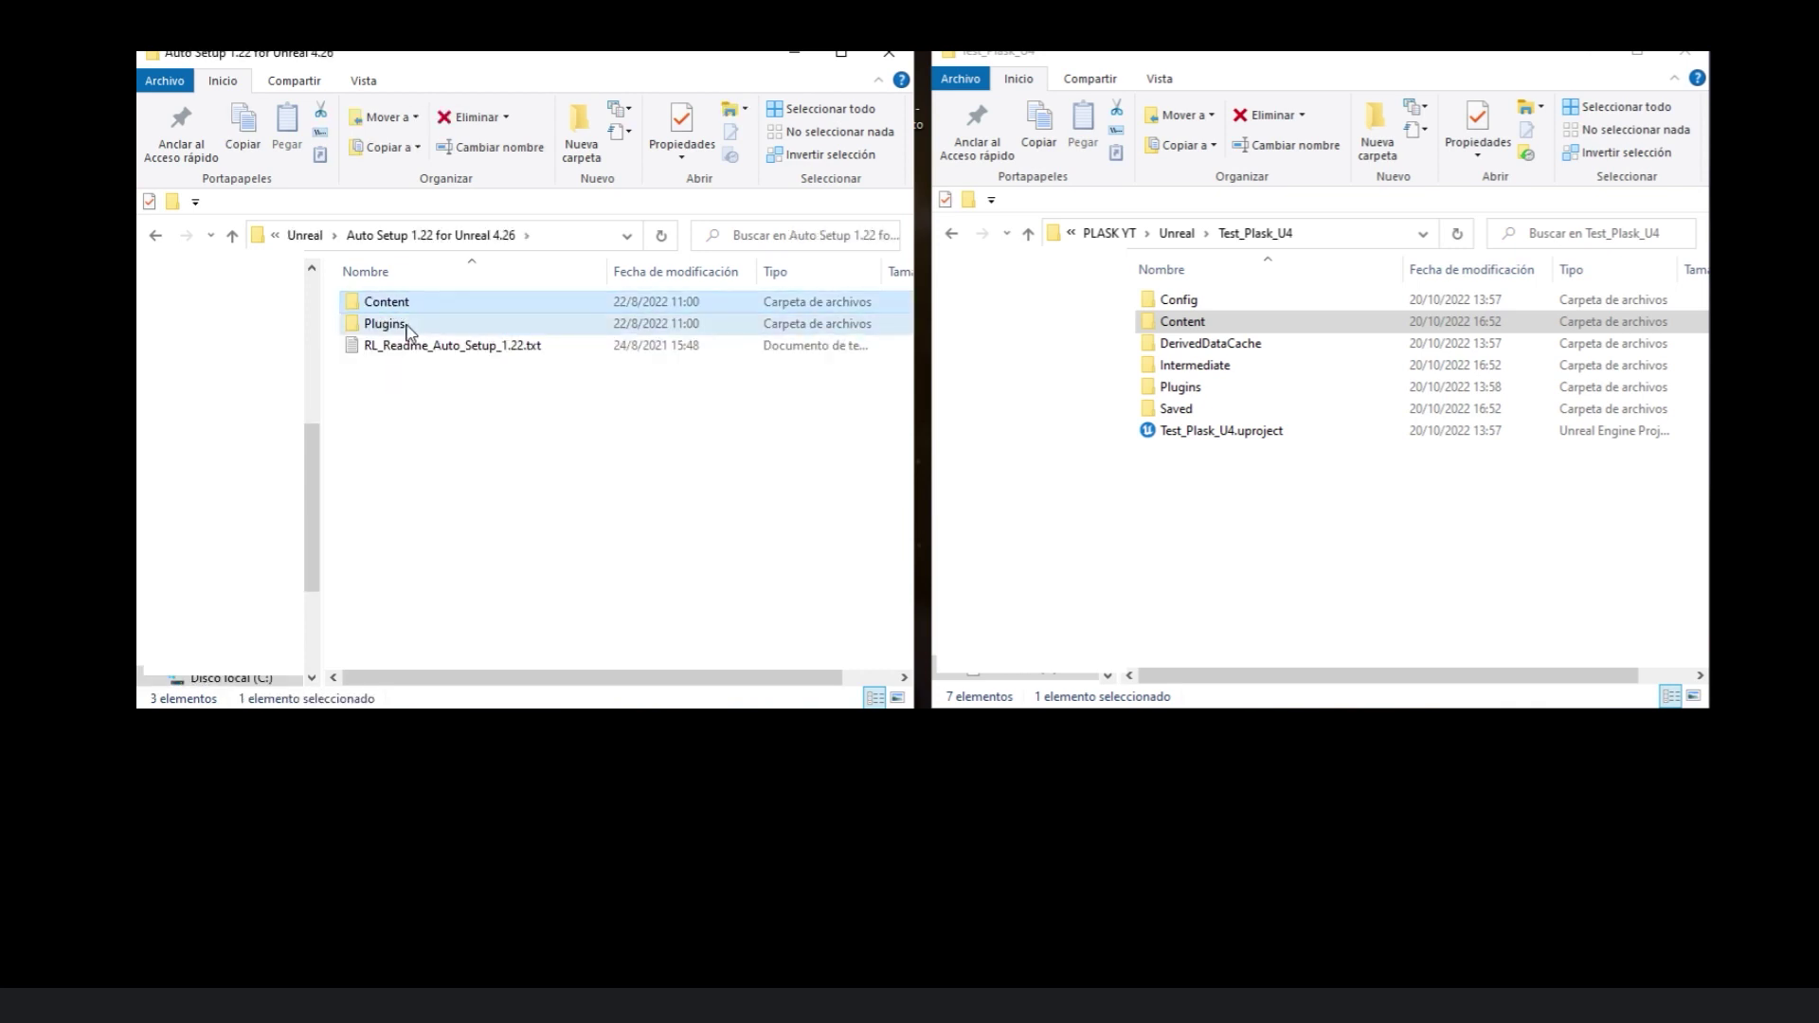
right_click(388, 305)
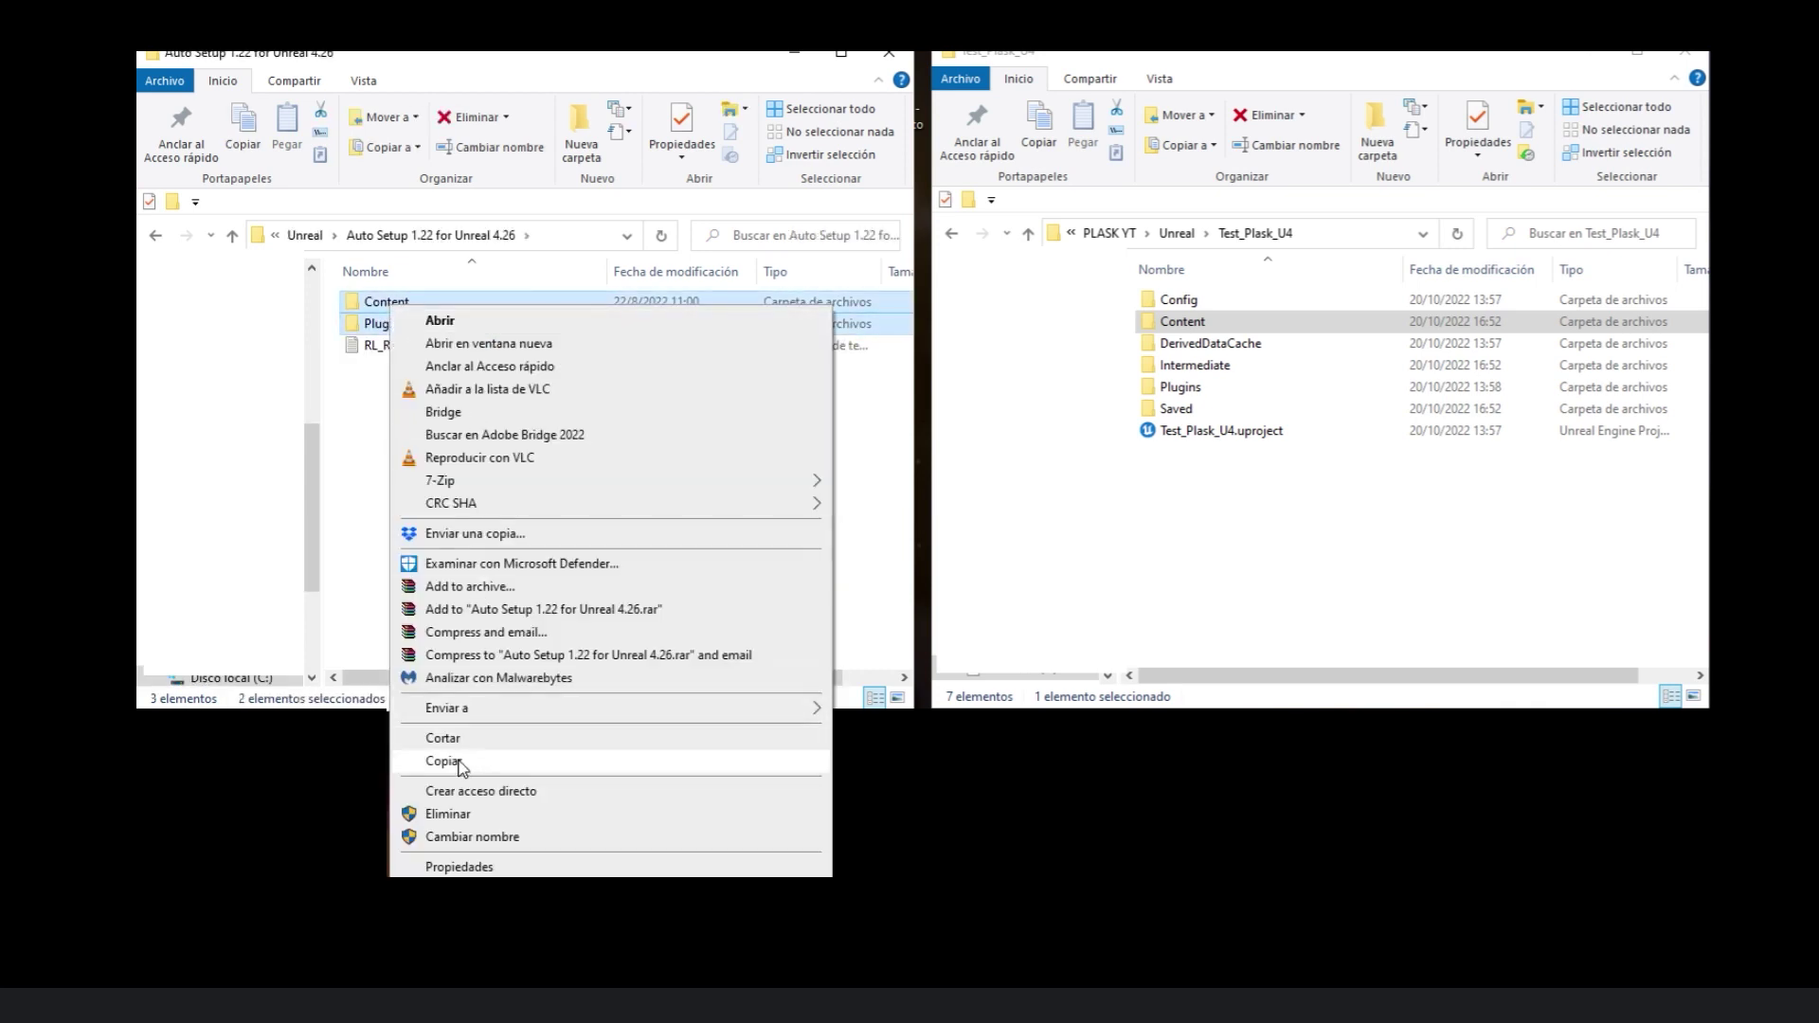
left_click(464, 761)
right_click(1210, 536)
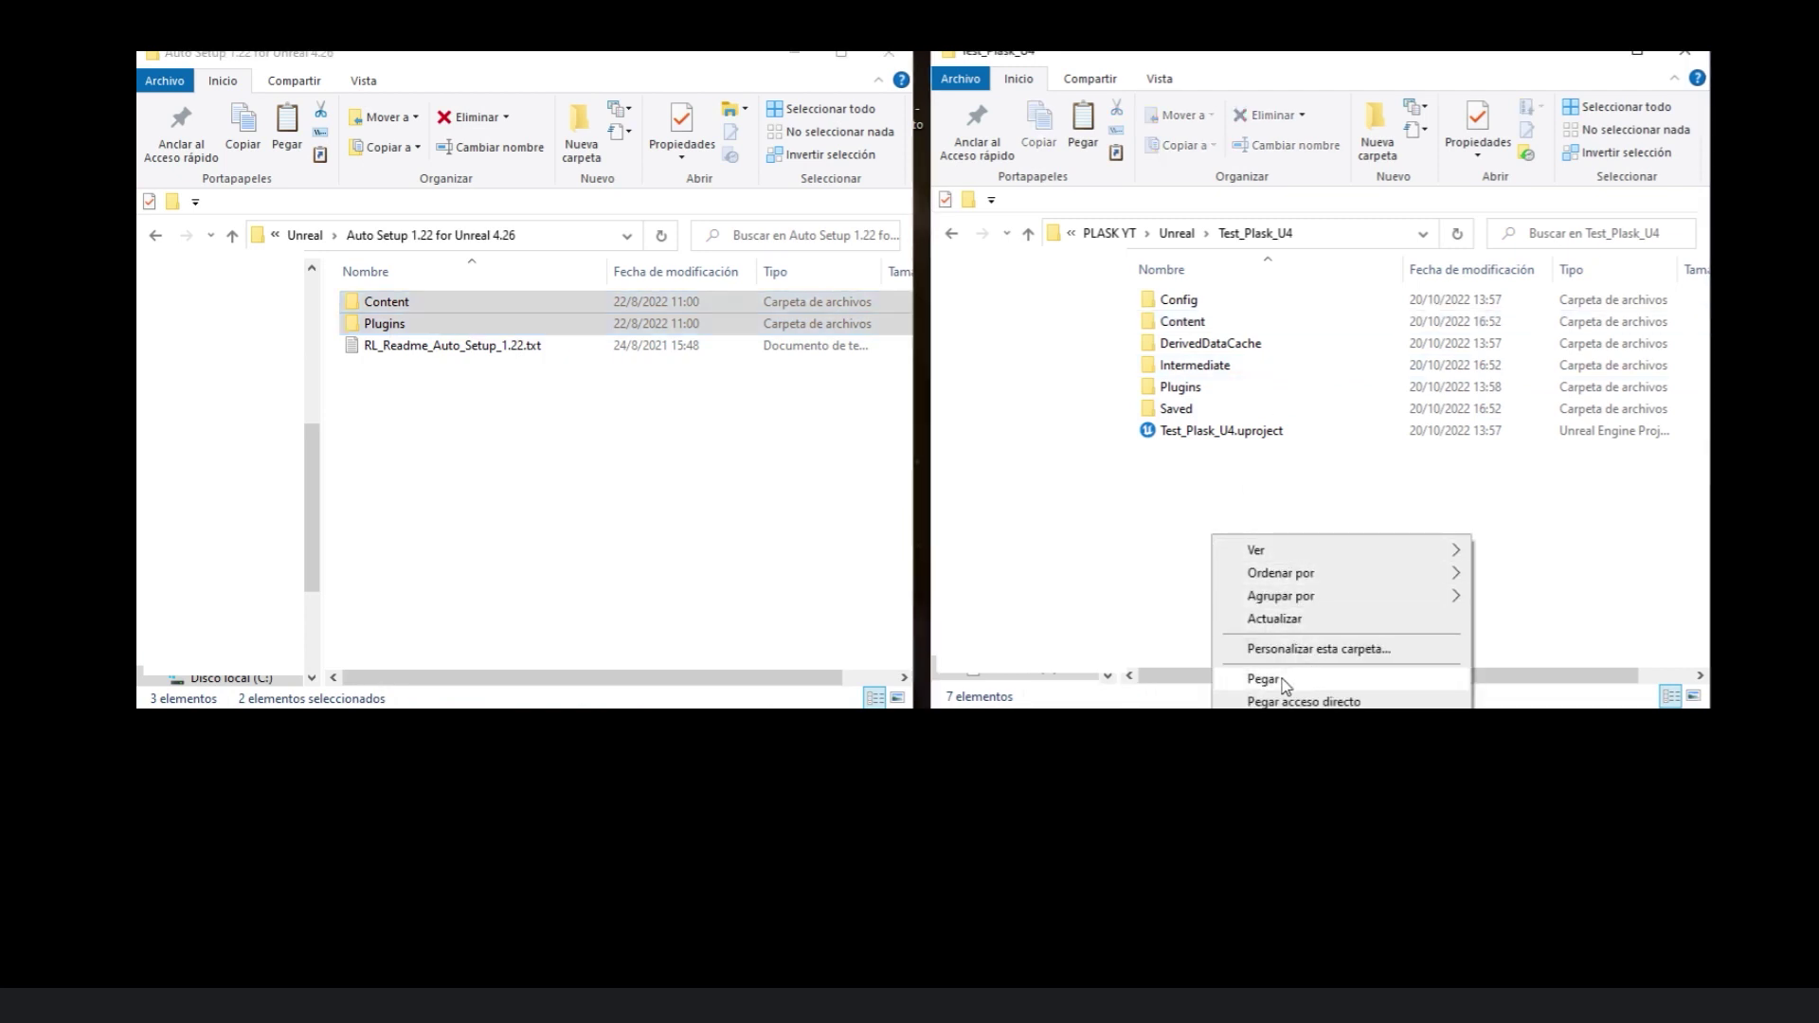
left_click(1269, 680)
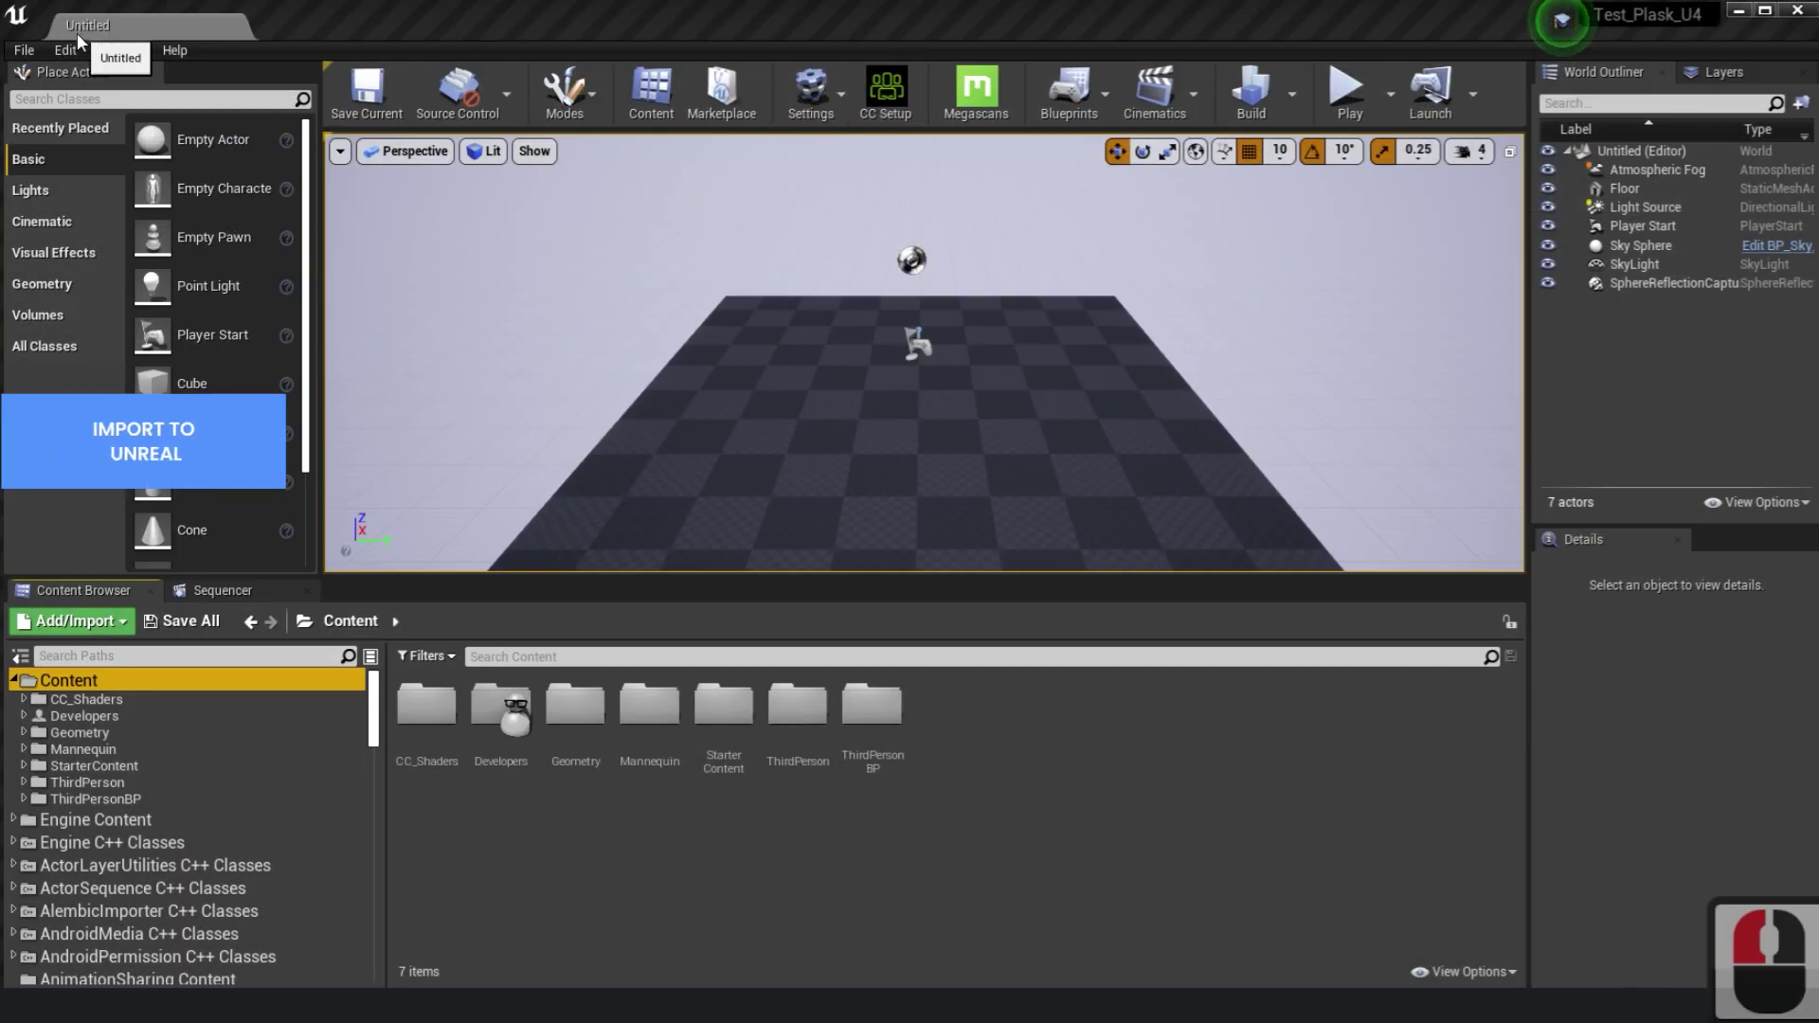
- Check the installed plugins list, then create a new folder named Plask under Content
left_click(66, 49)
left_click(133, 365)
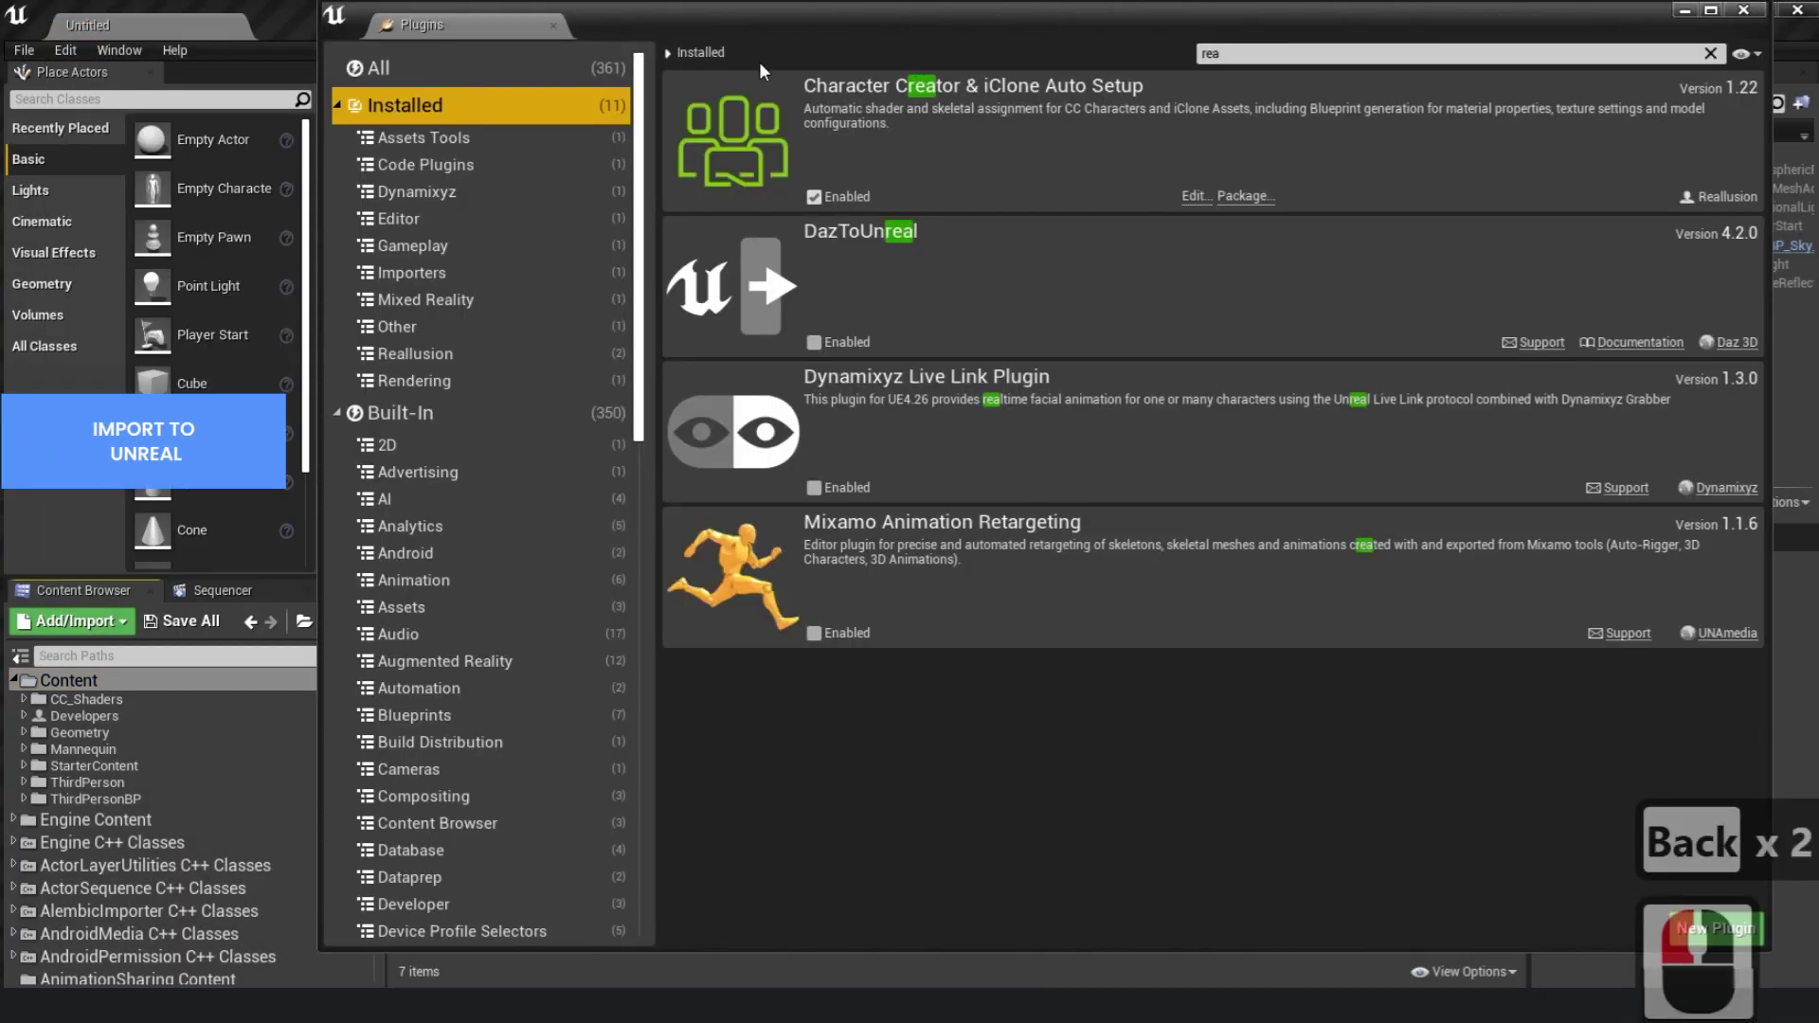
left_click(1741, 11)
left_click(98, 684)
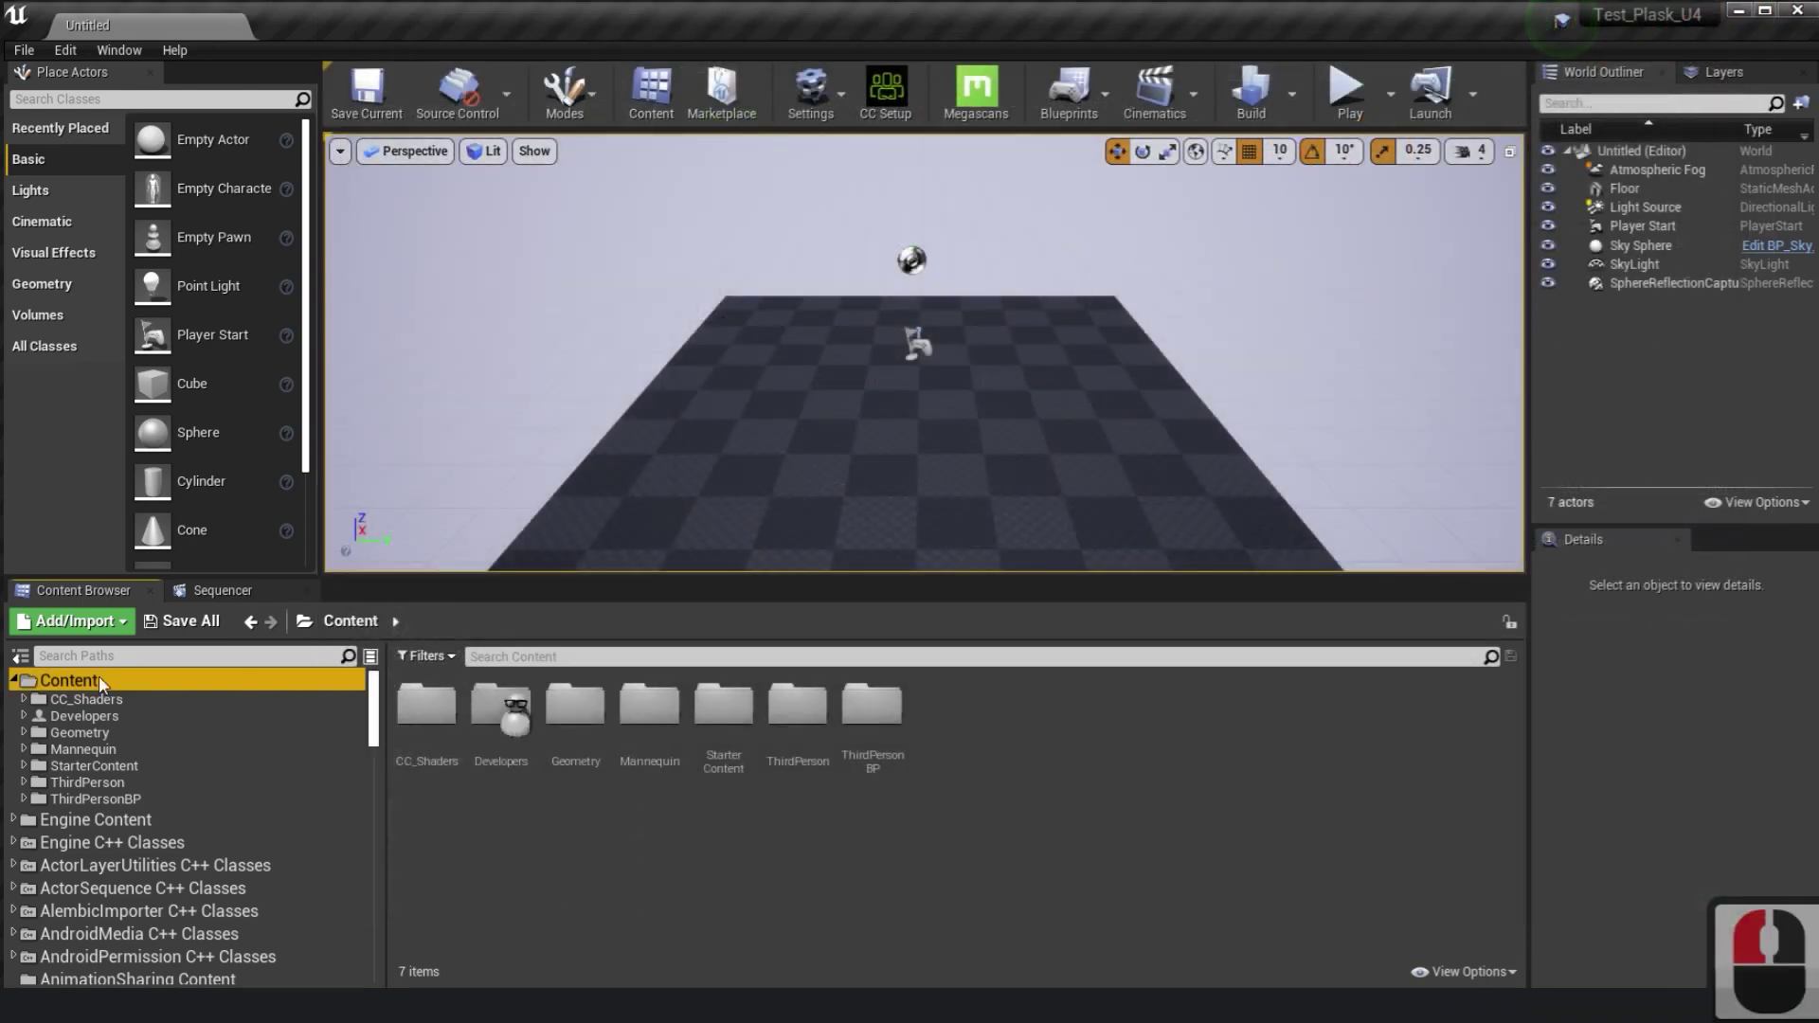
right_click(98, 684)
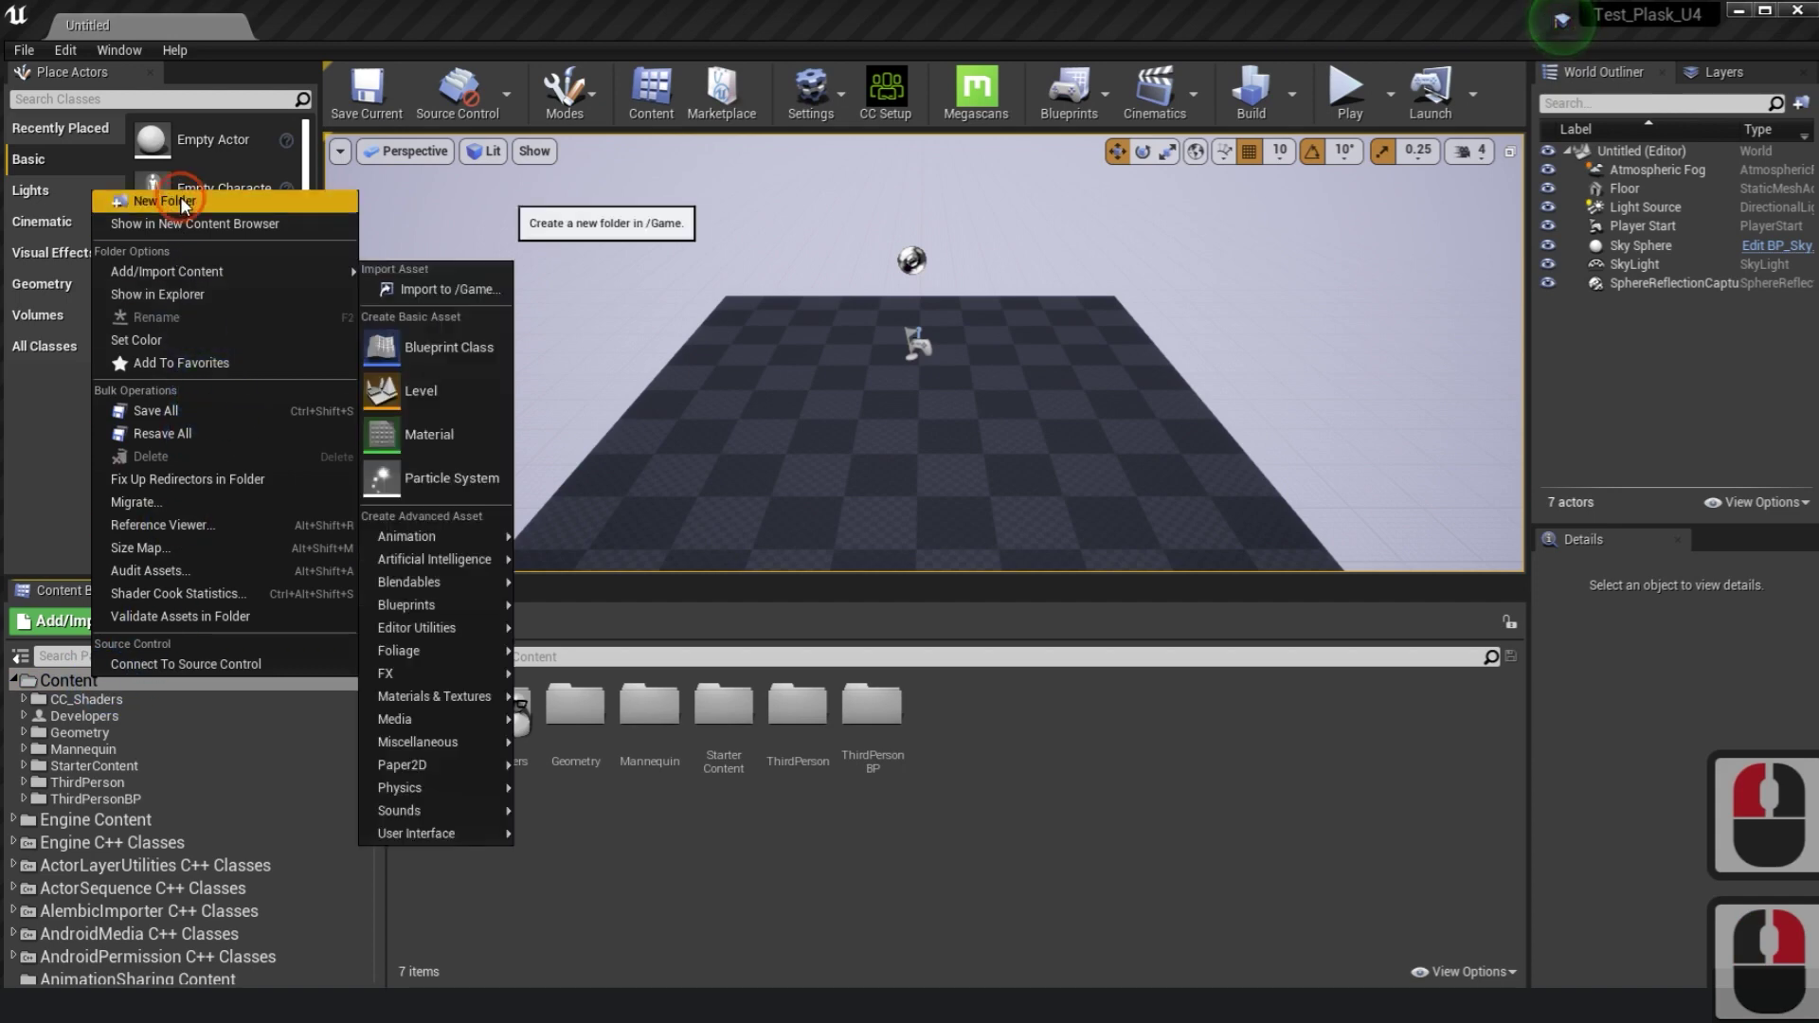
left_click(163, 202)
type("Plask")
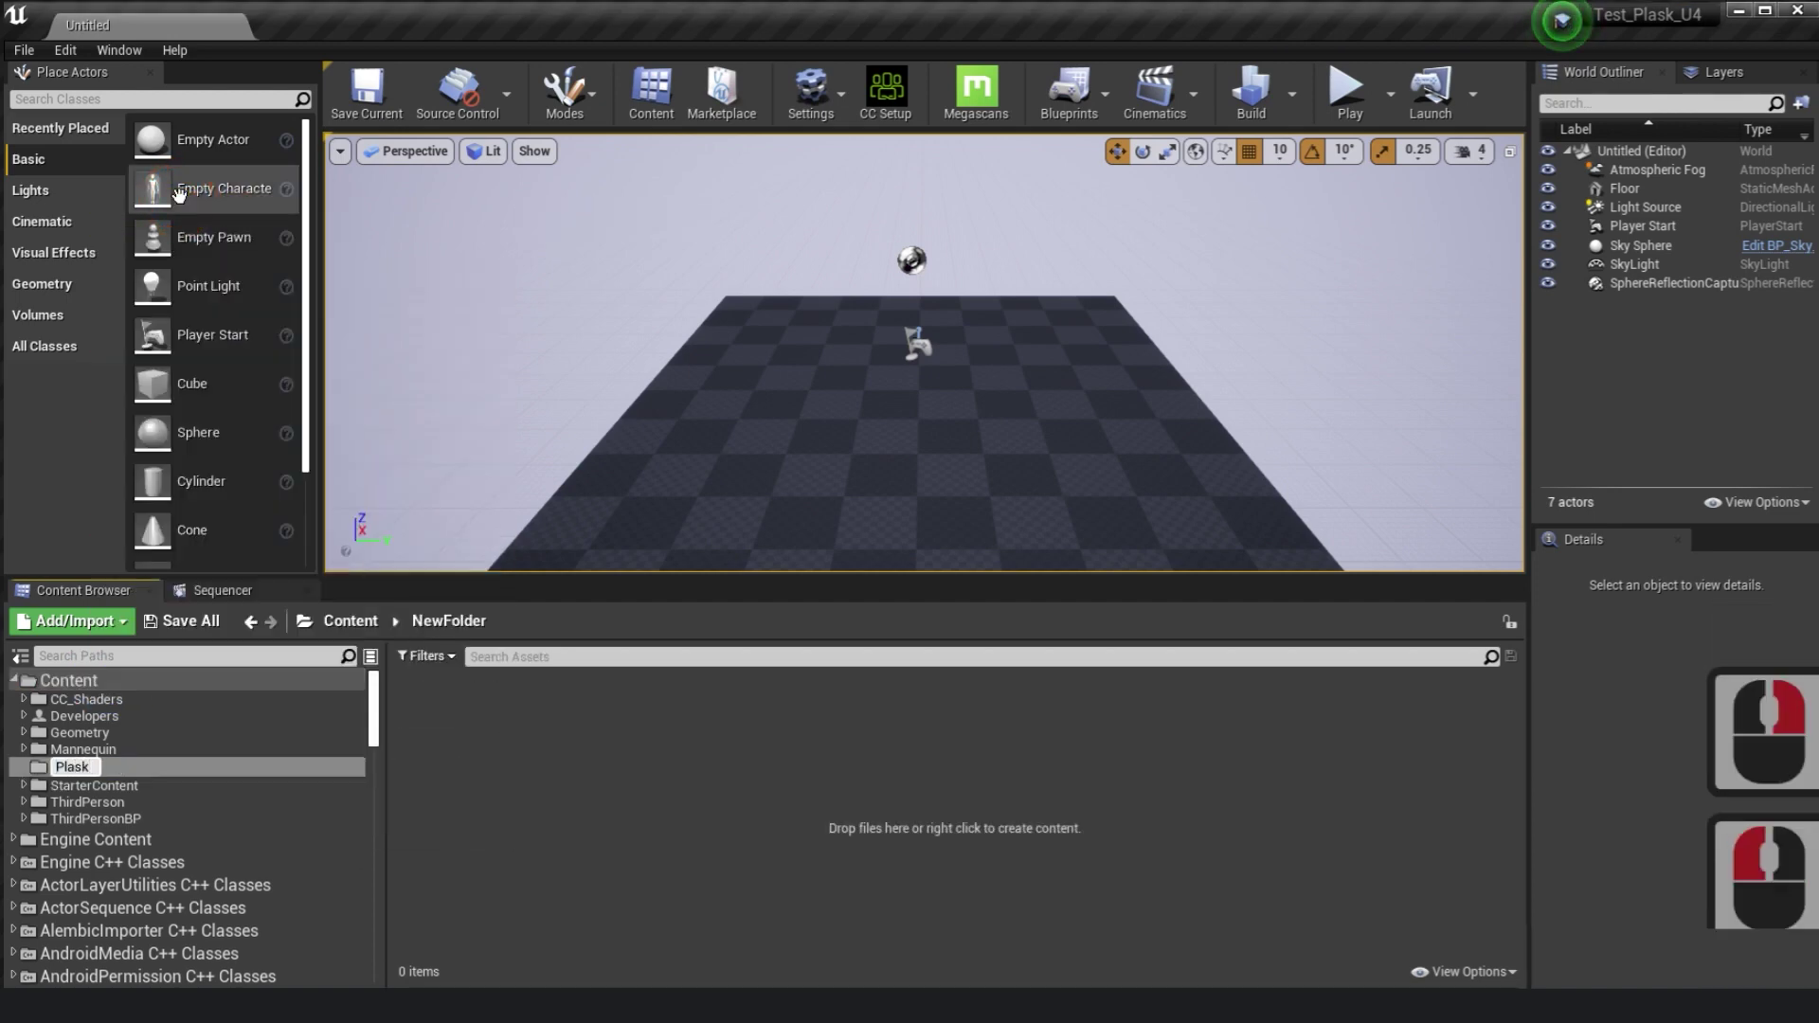
key("Return")
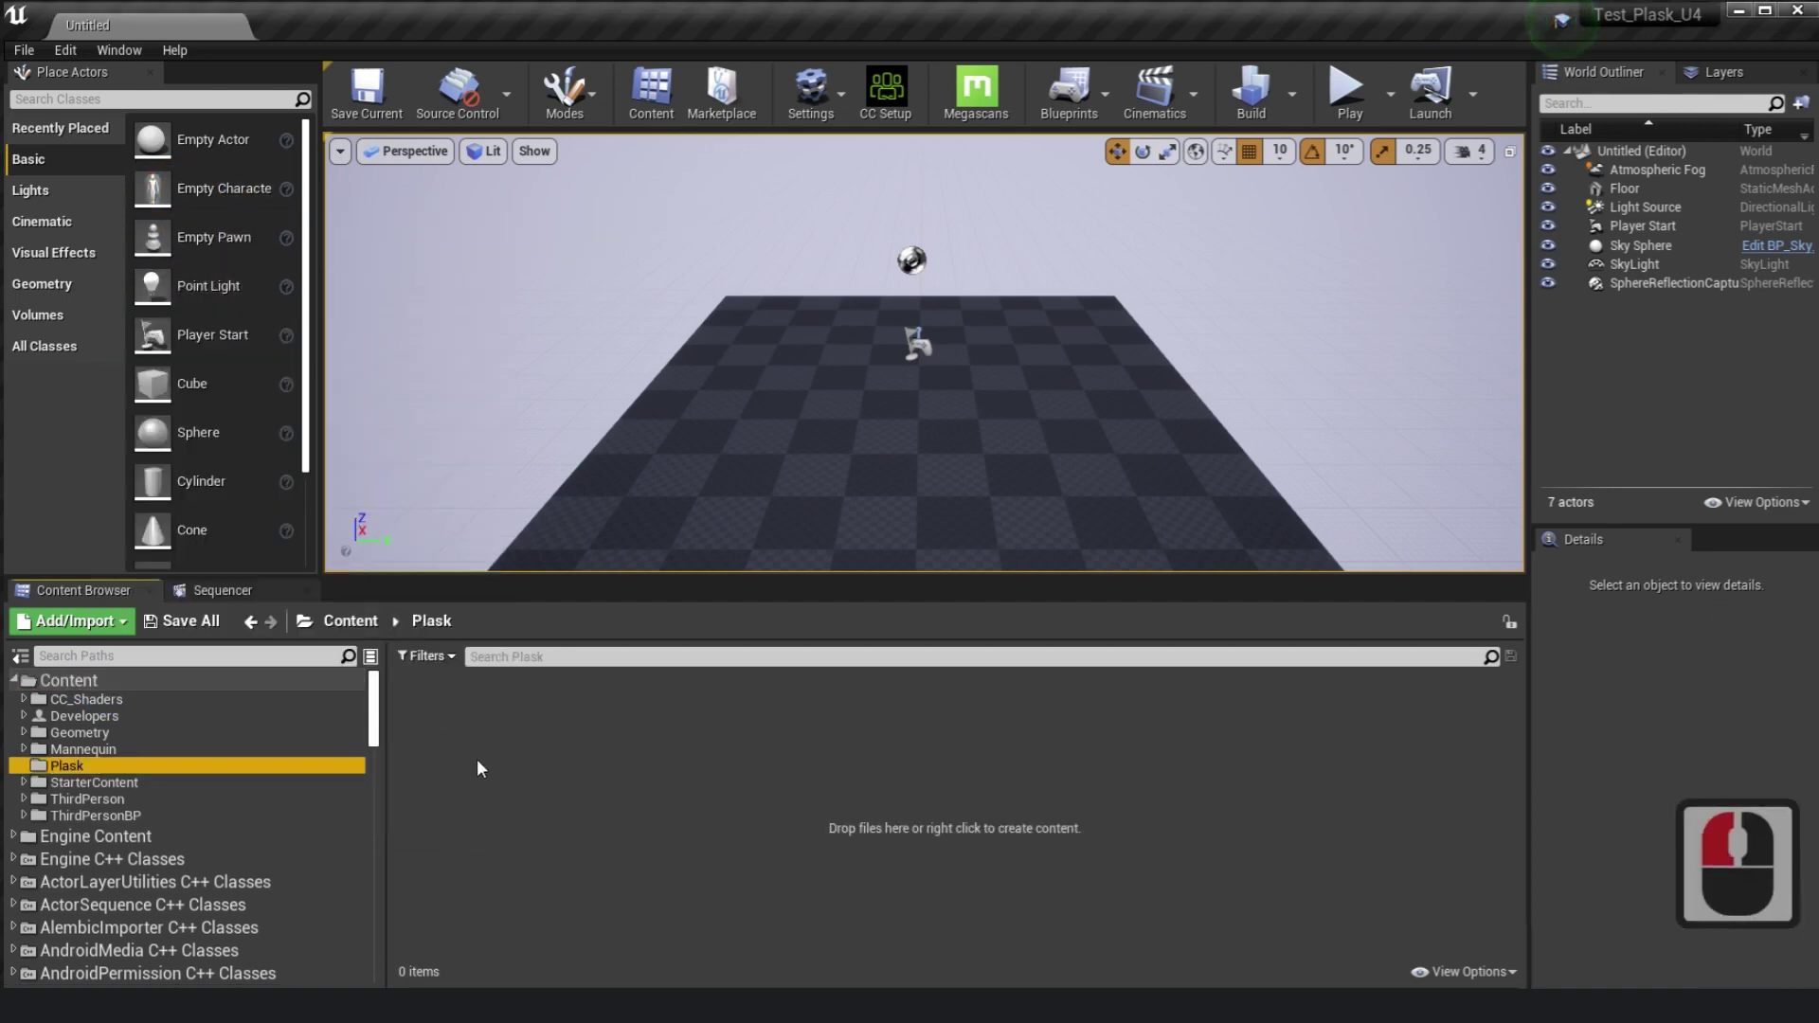
- Import into /Game/Plask, choosing the Test_Reall_Unreal.Fbx file
right_click(464, 716)
left_click(579, 163)
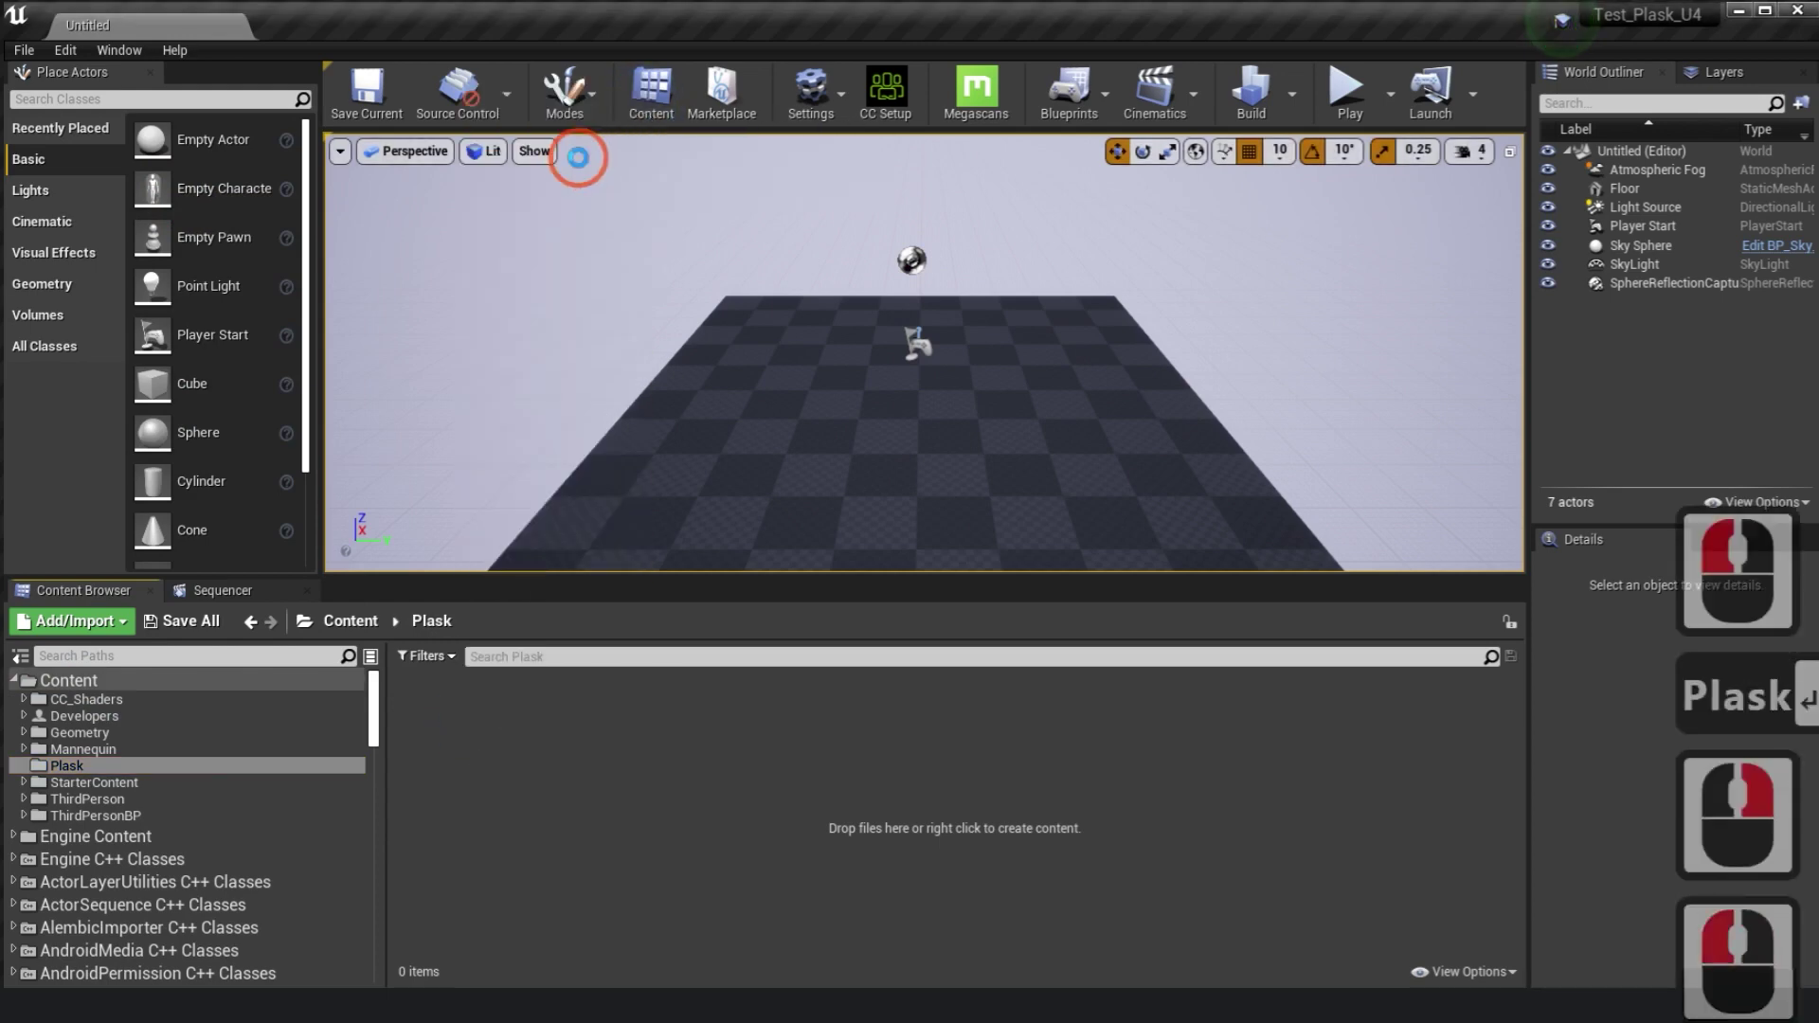
left_click(429, 192)
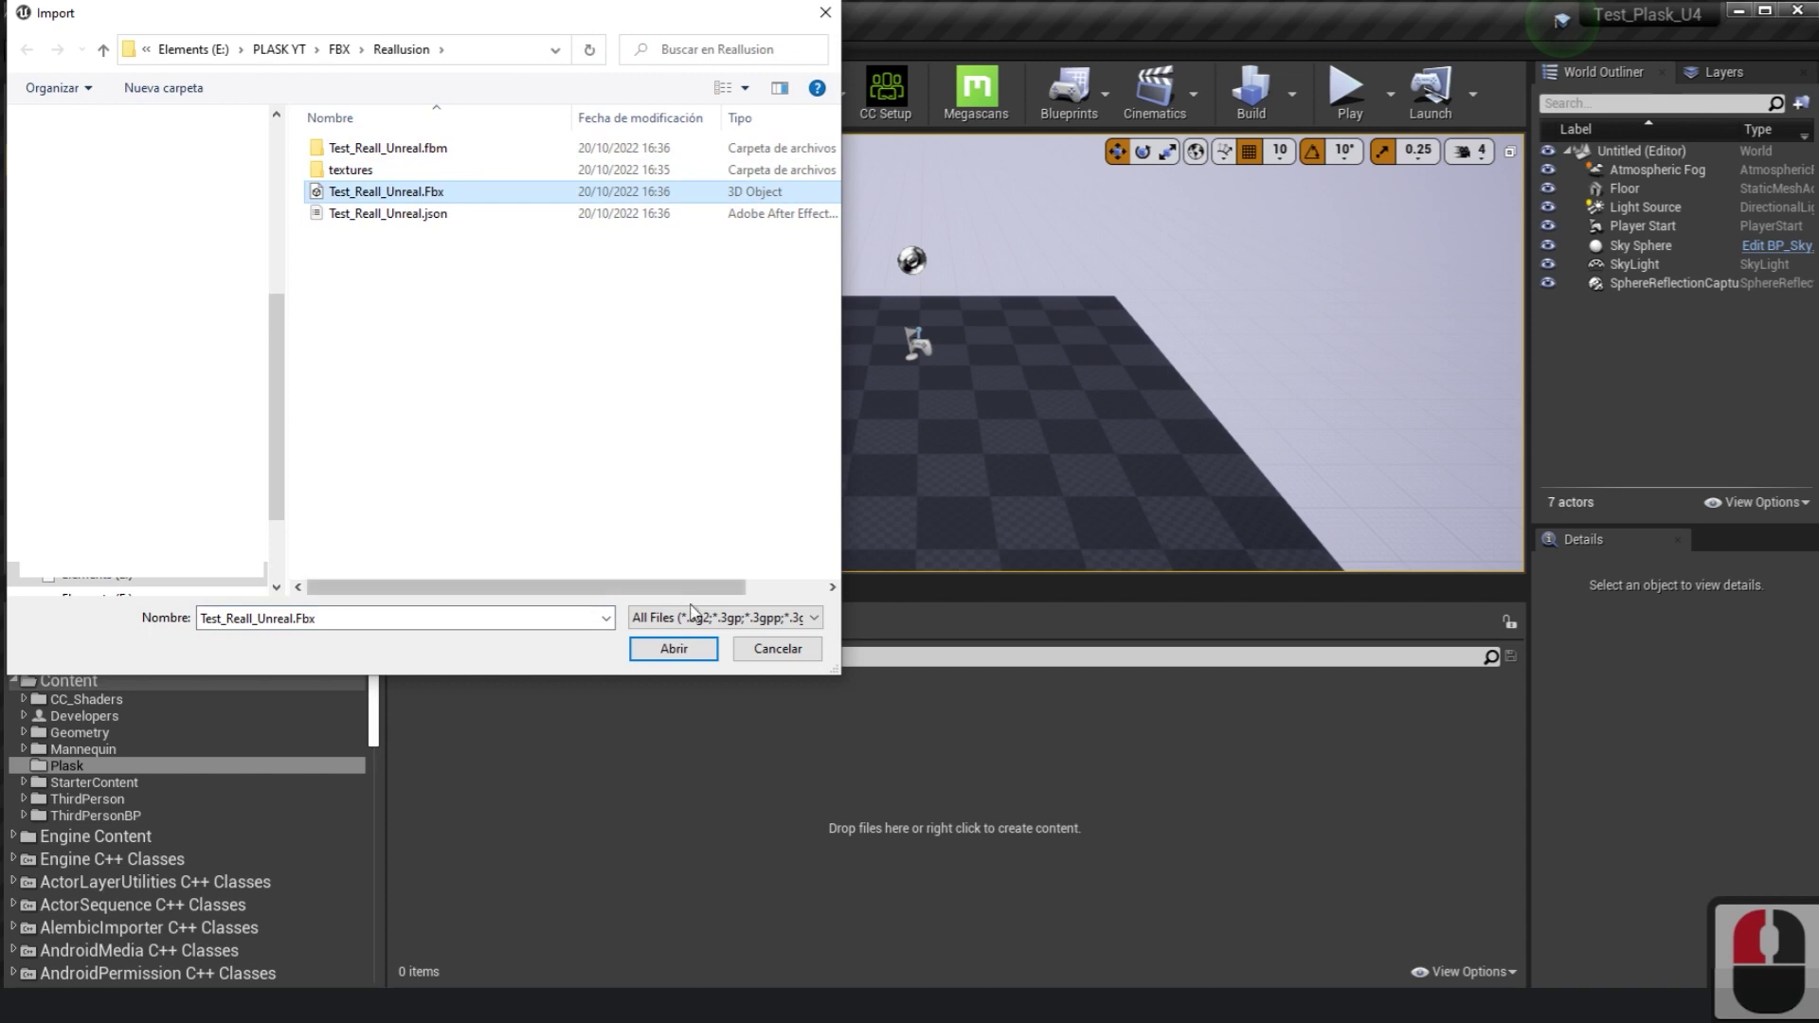
- Import Test_Reall_Unreal.Fbx using CC Auto Setup with HQ Shader and Import All
left_click(672, 649)
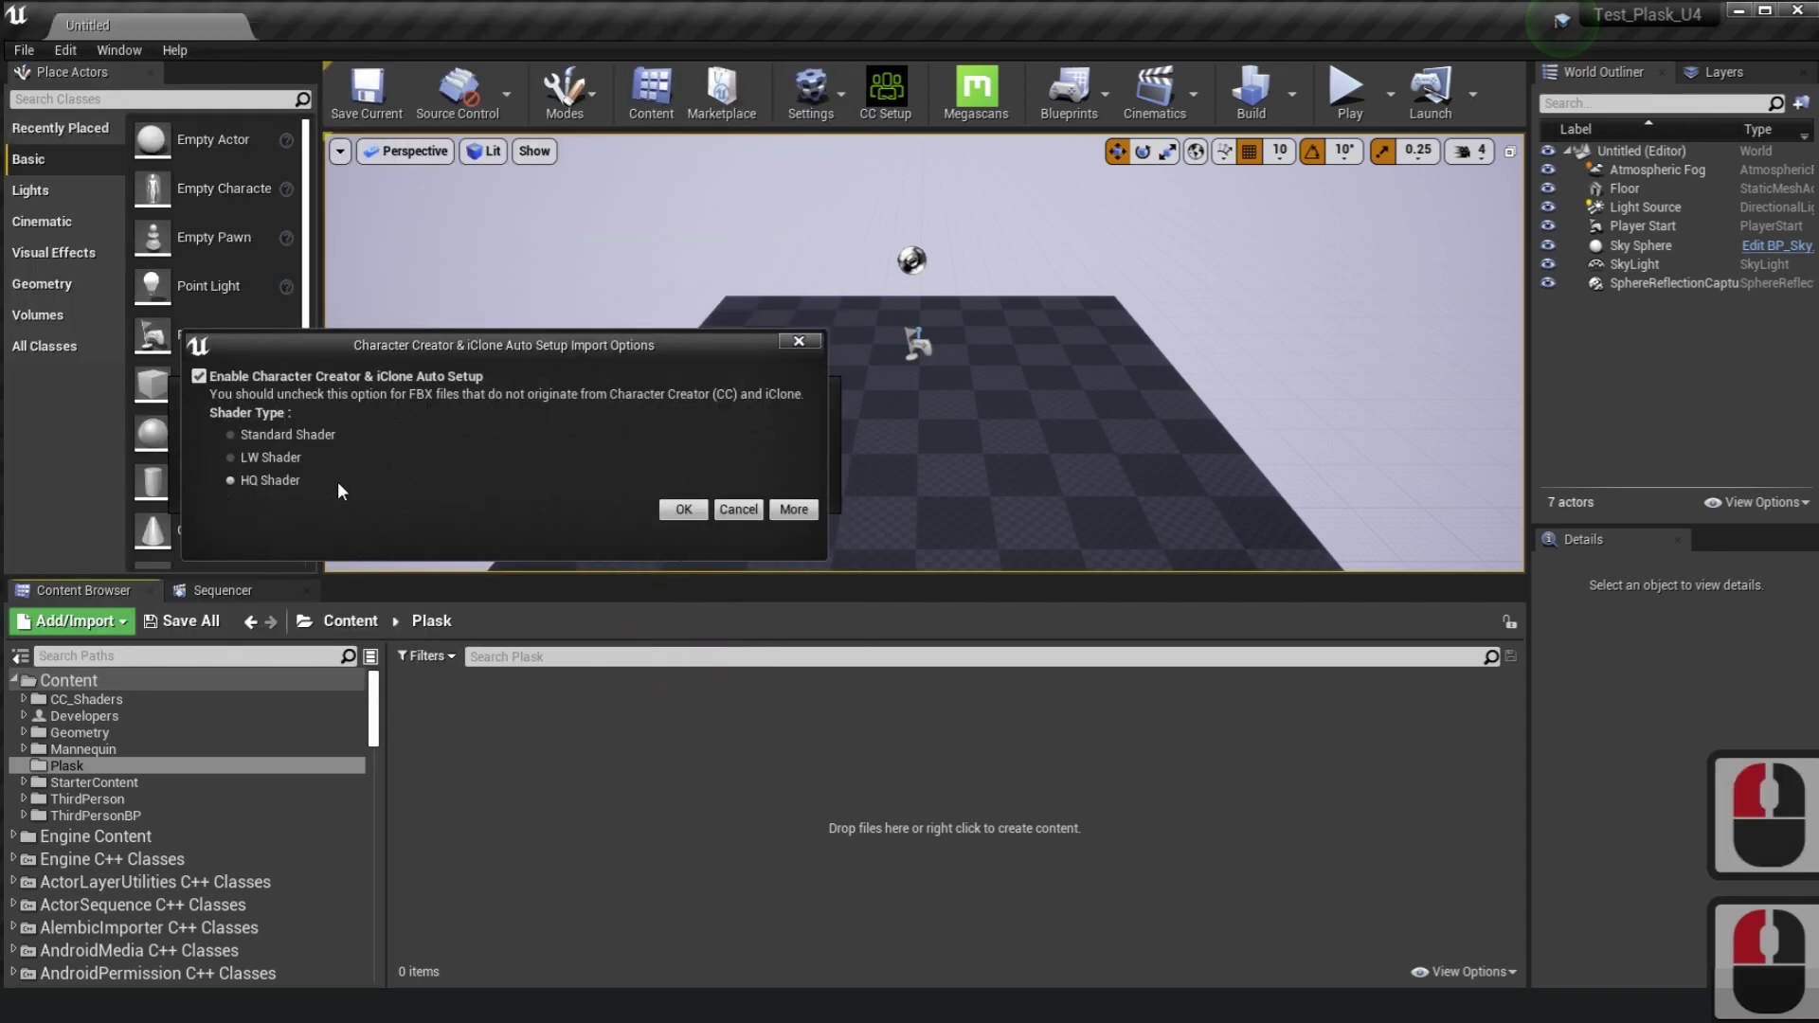
left_click(686, 512)
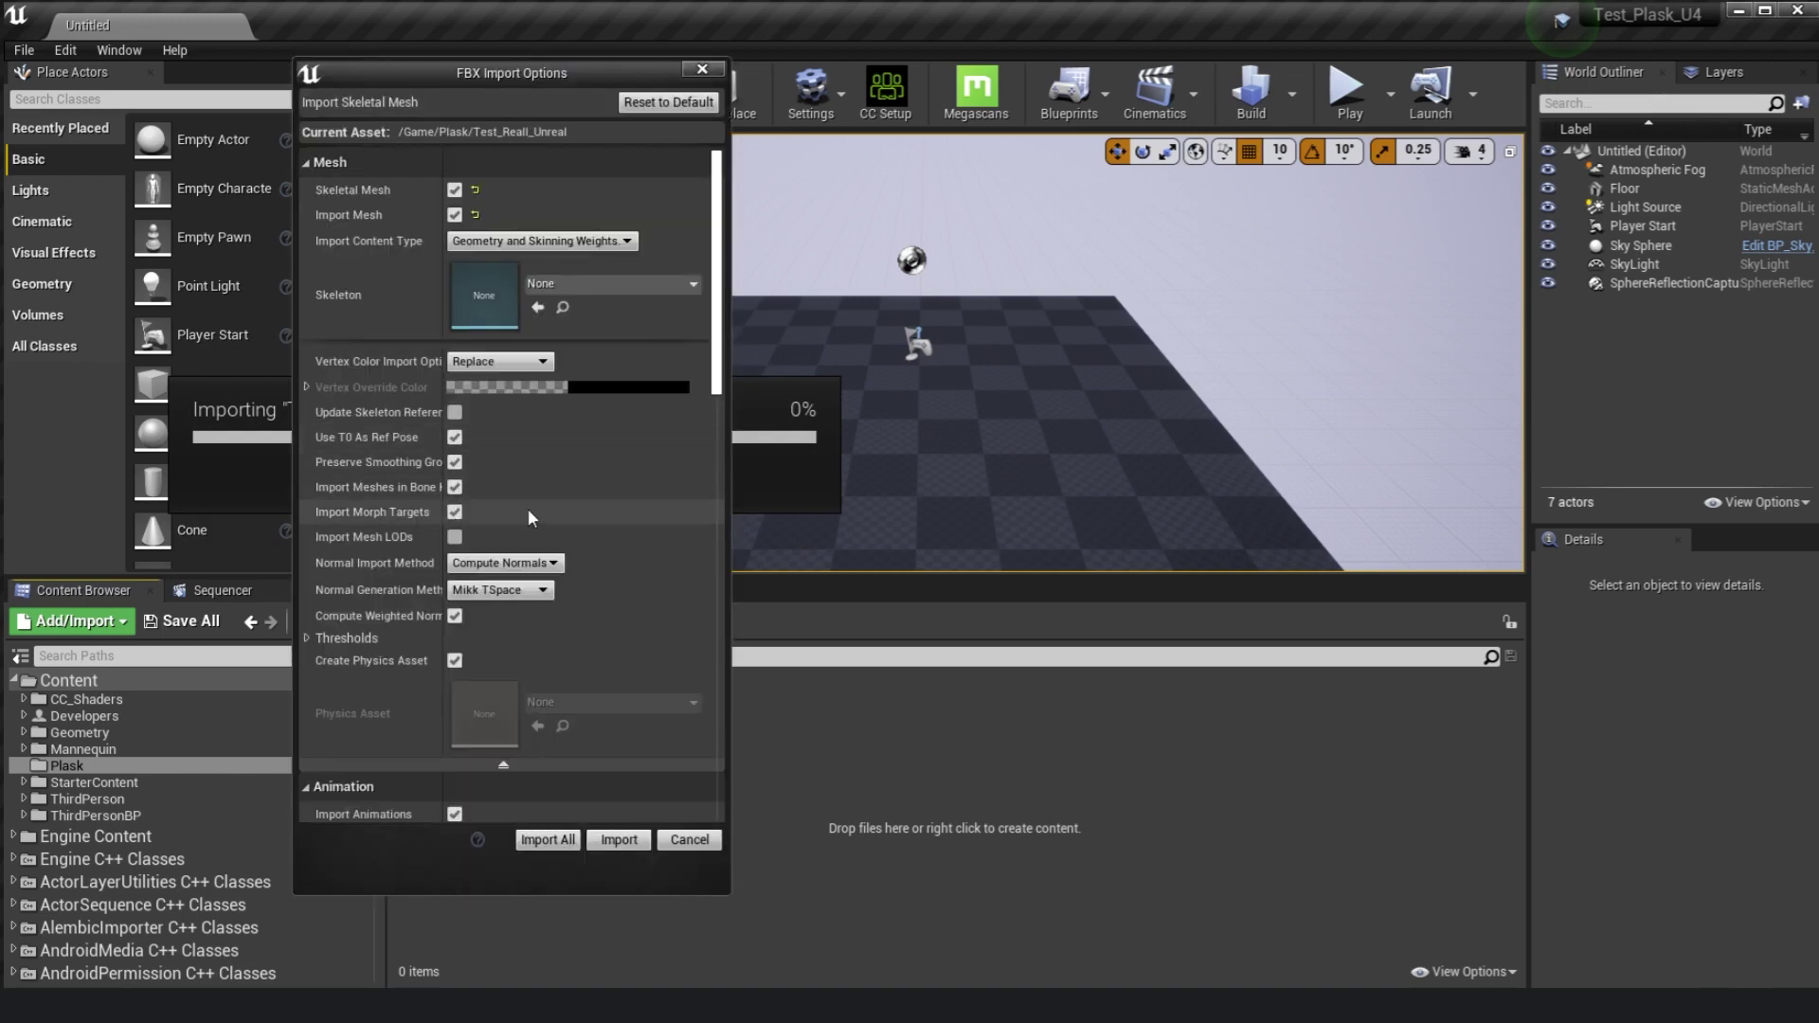
left_click_drag(714, 374, 671, 540)
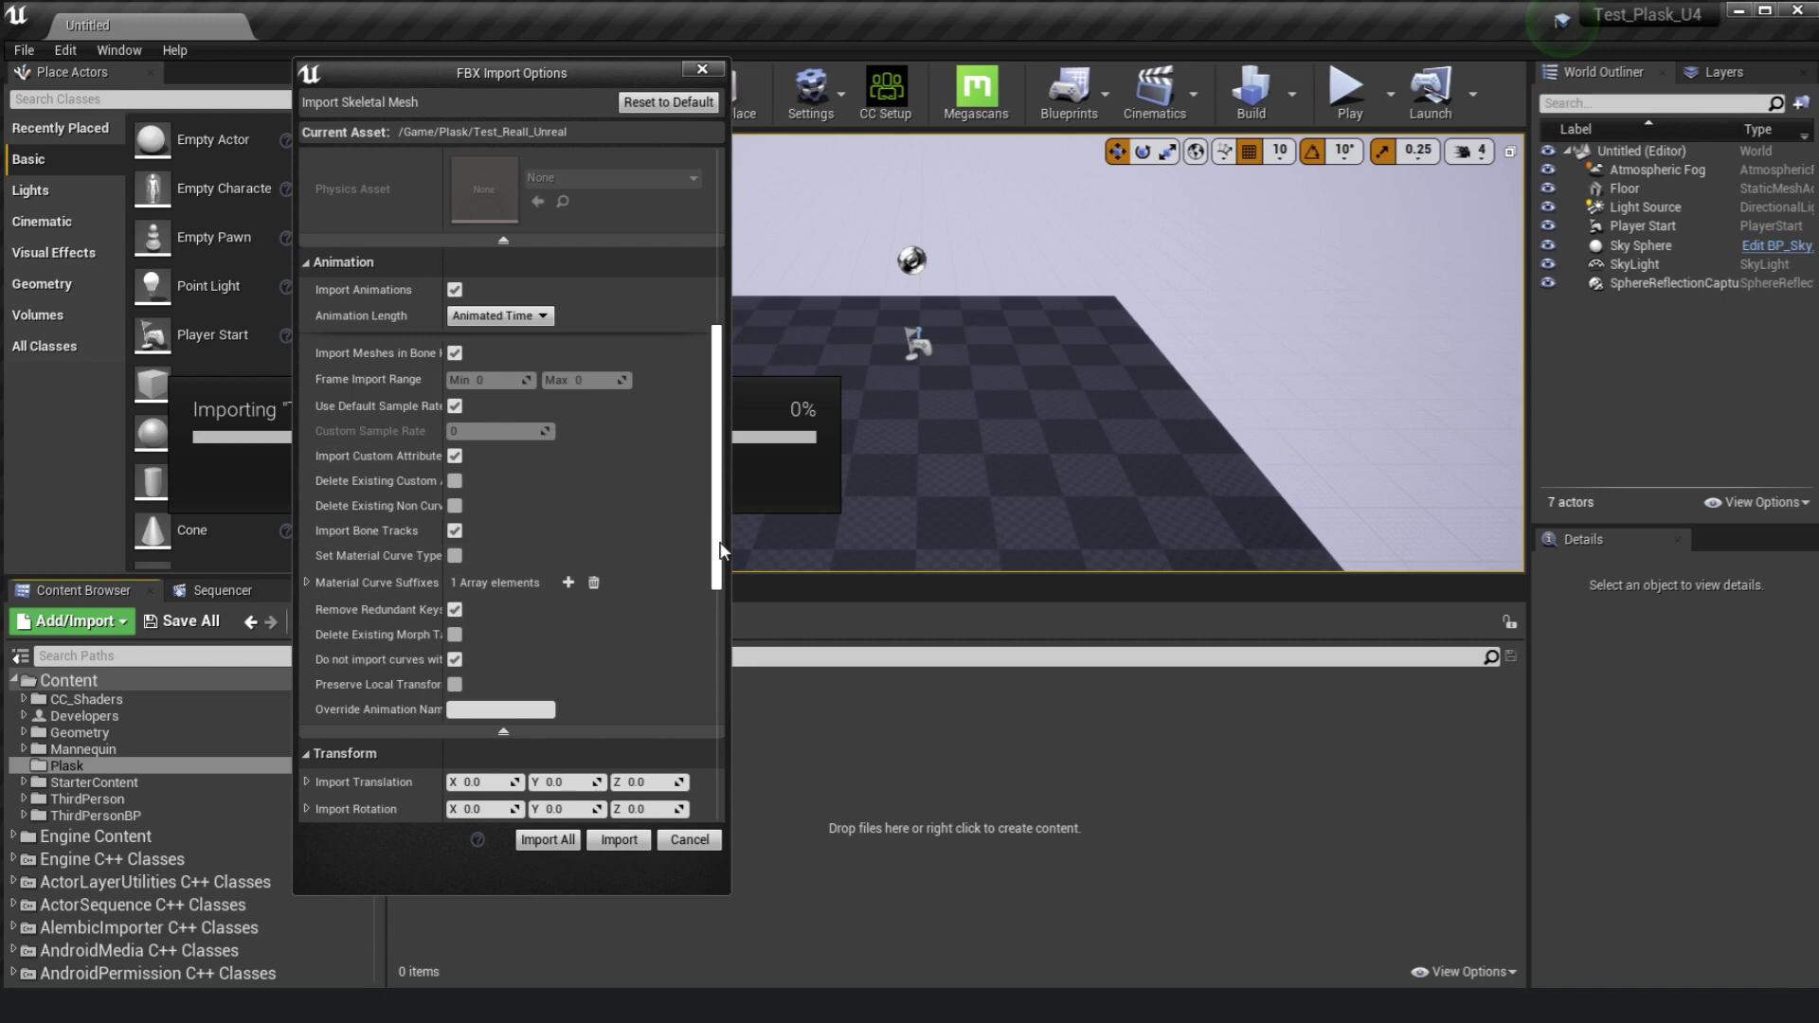
left_click_drag(720, 542, 676, 724)
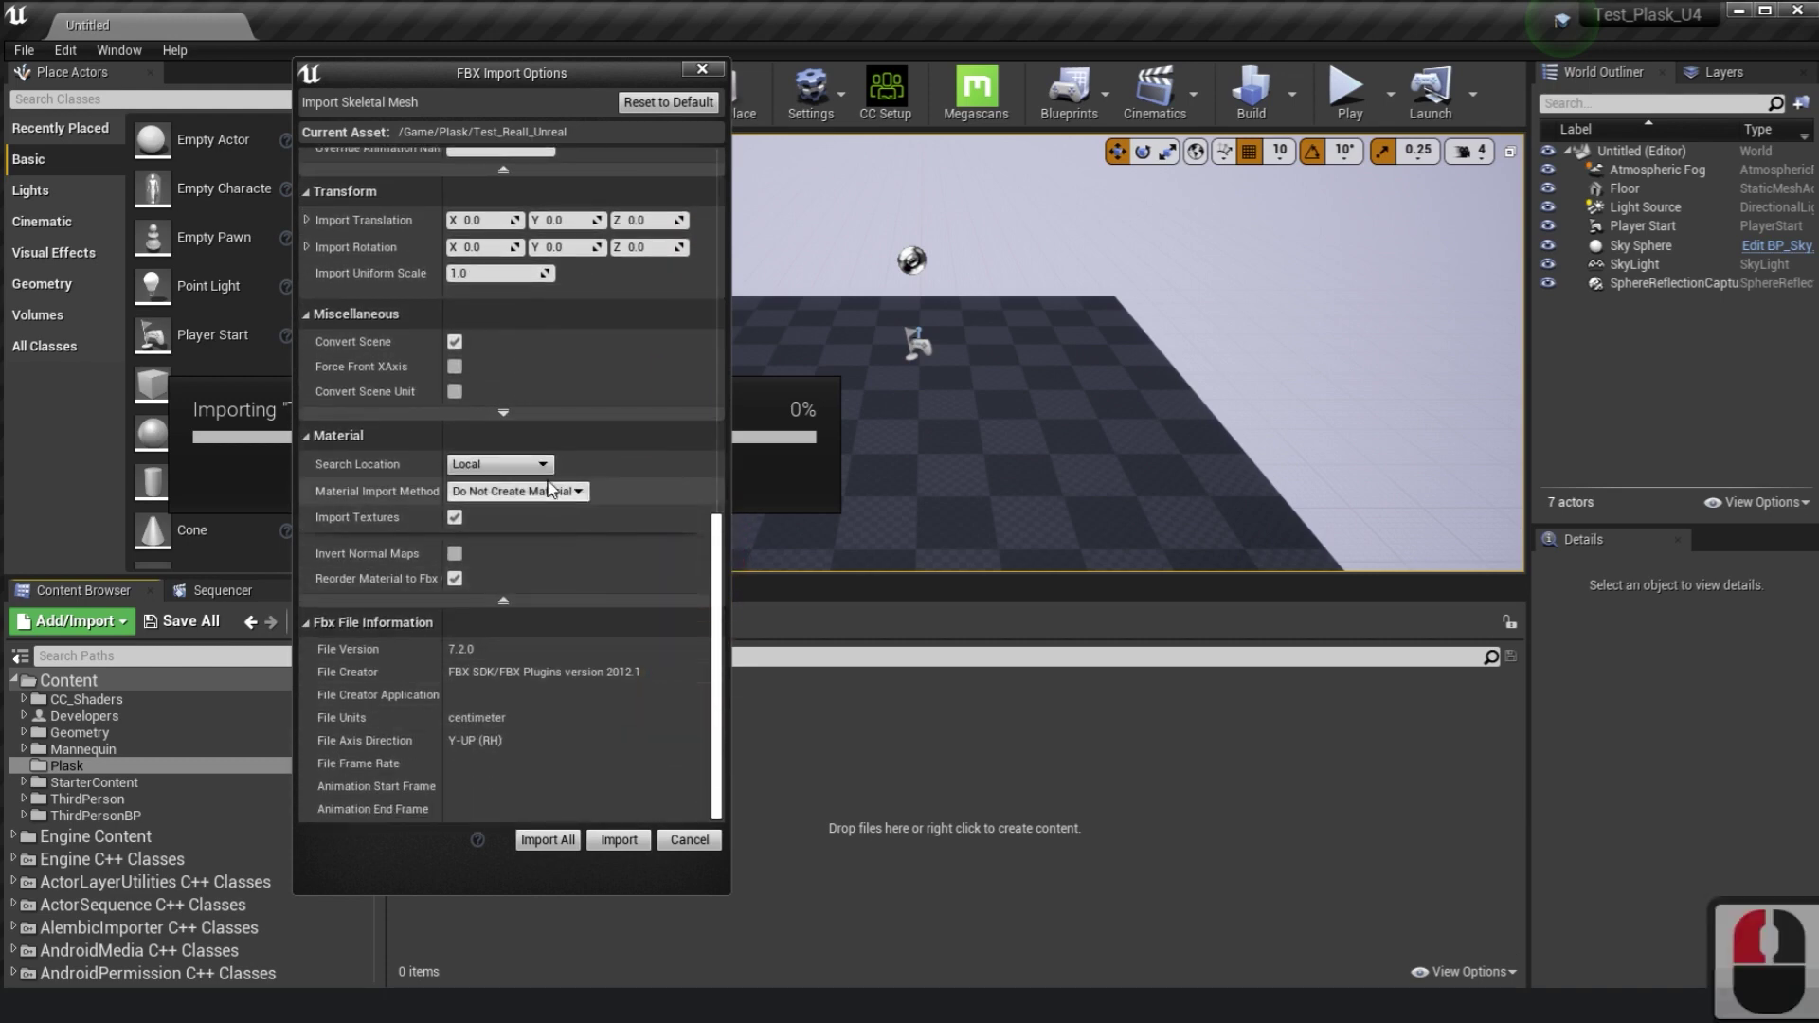
left_click(547, 839)
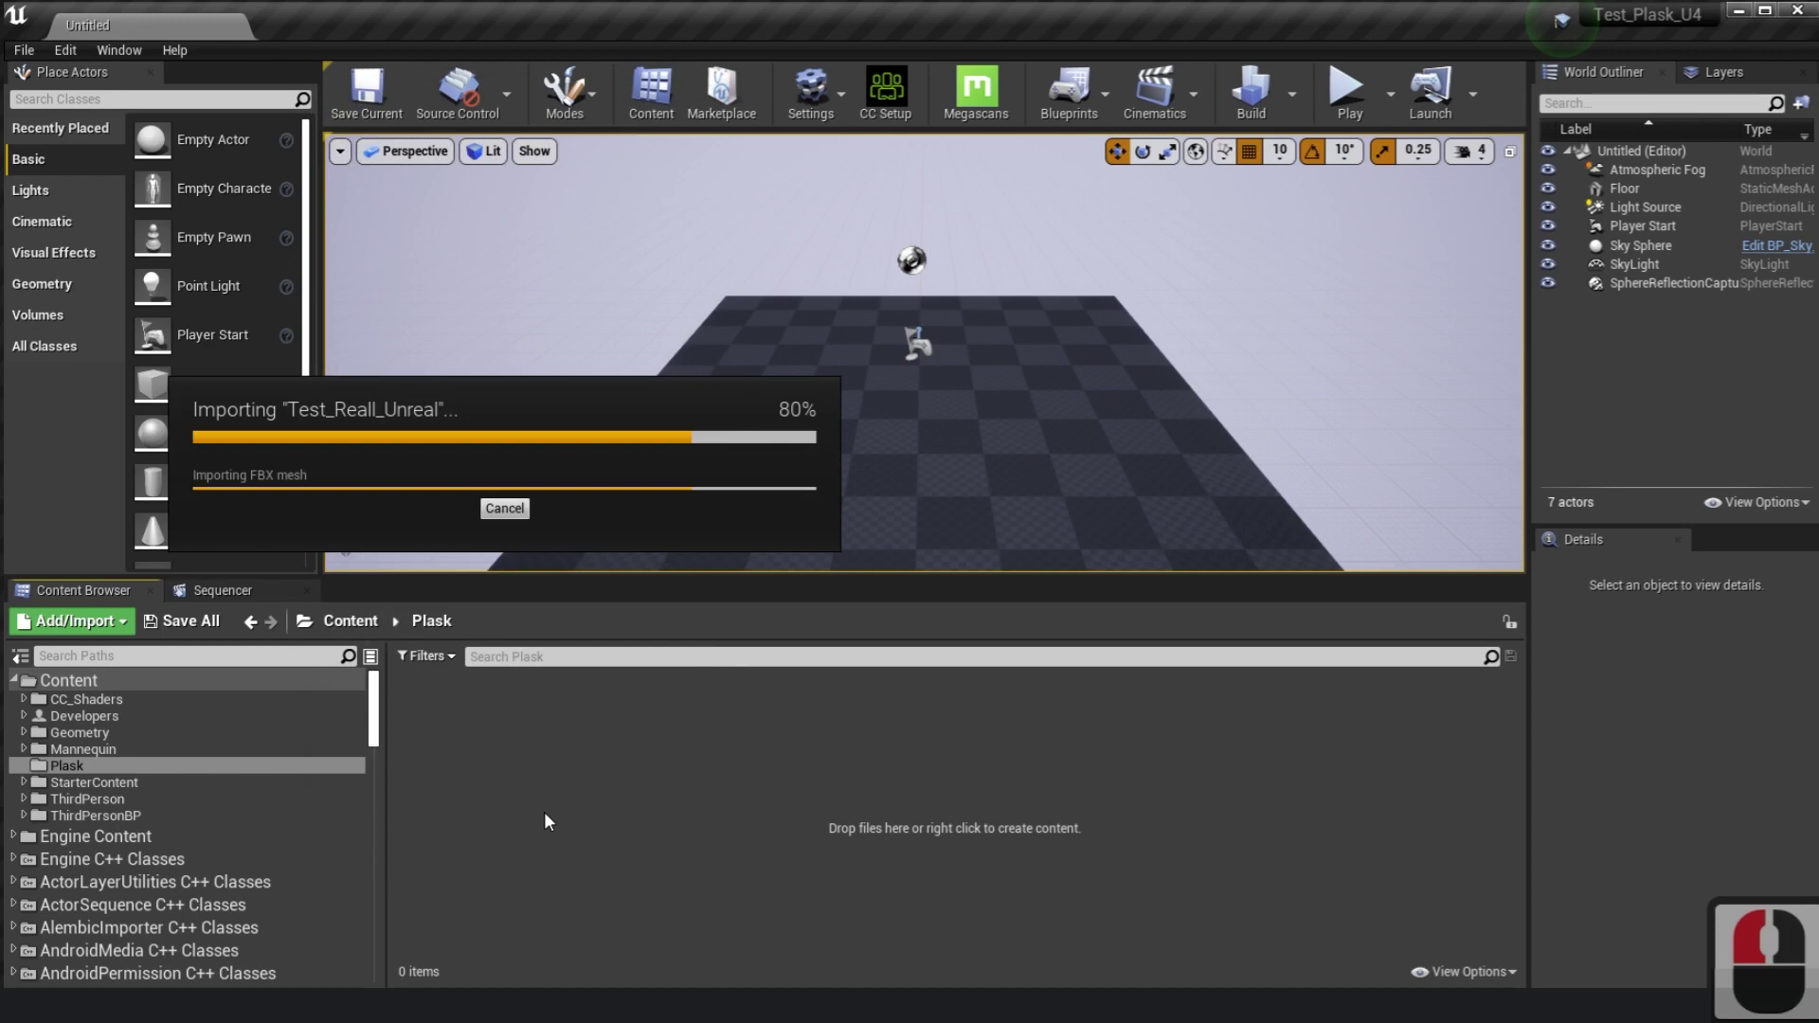
left_click(652, 483)
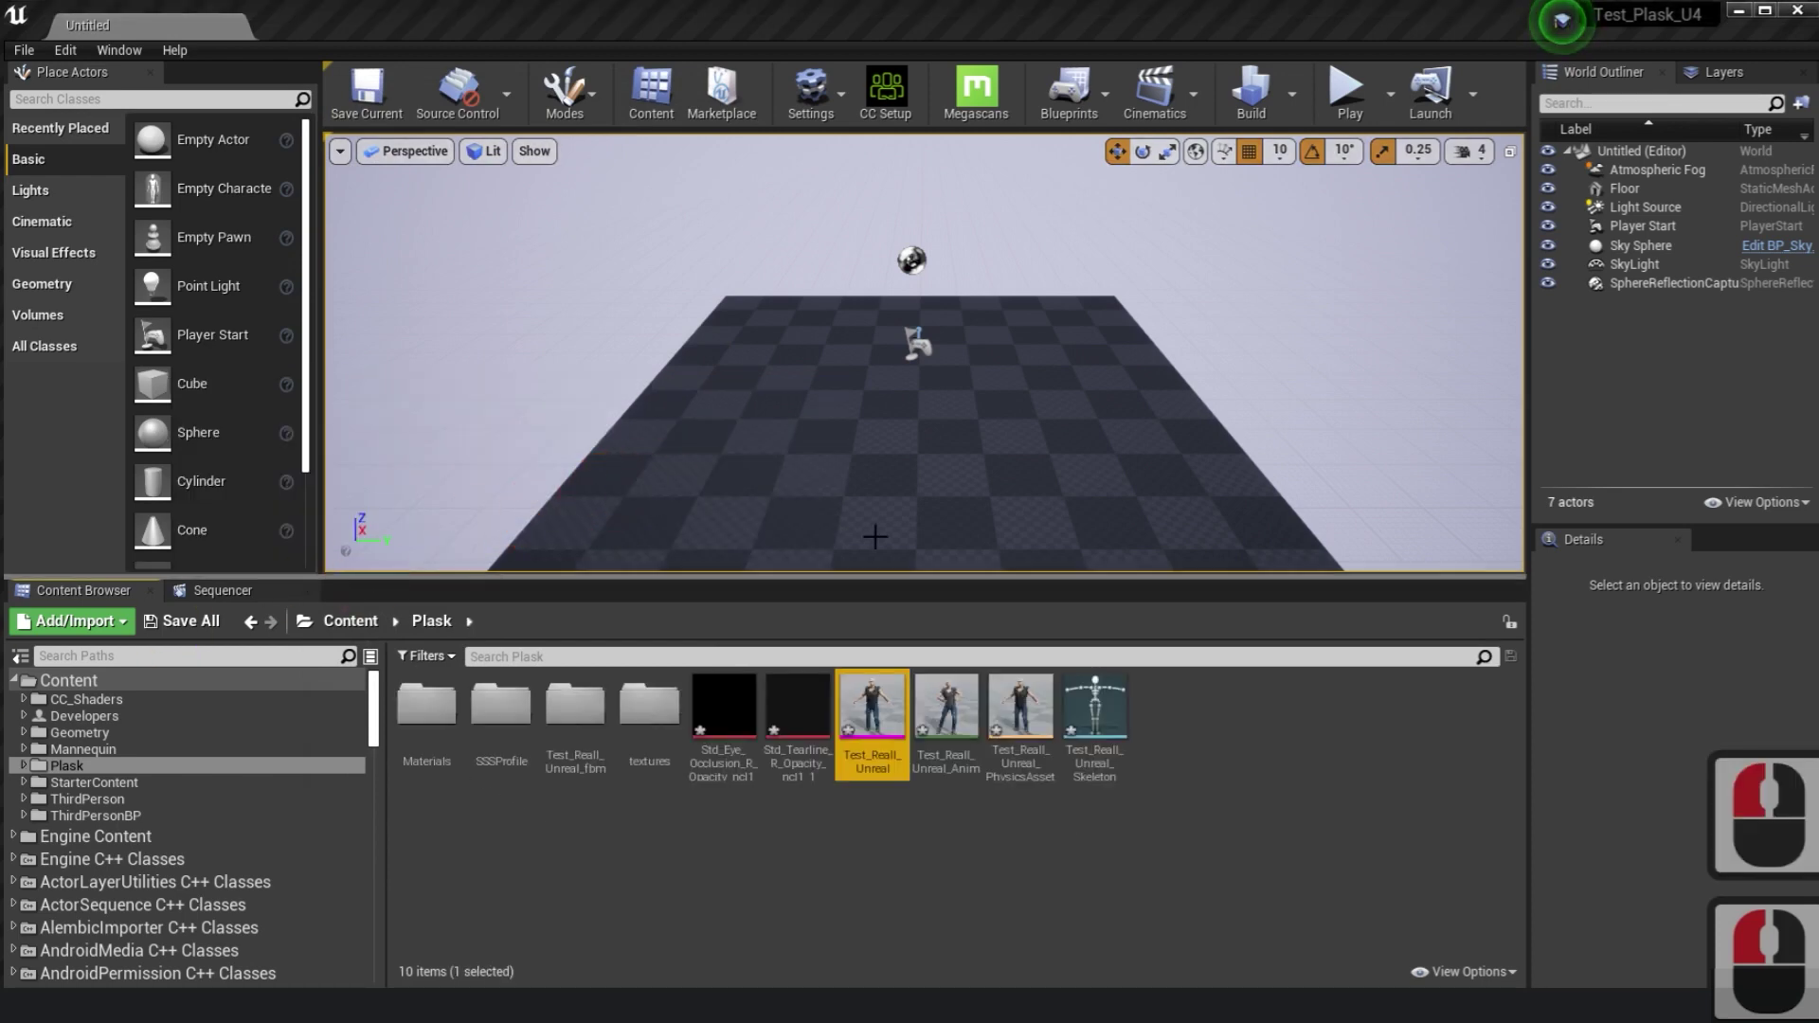
- Add a new level sequence to the level from the Cinematics menu
left_click(946, 706)
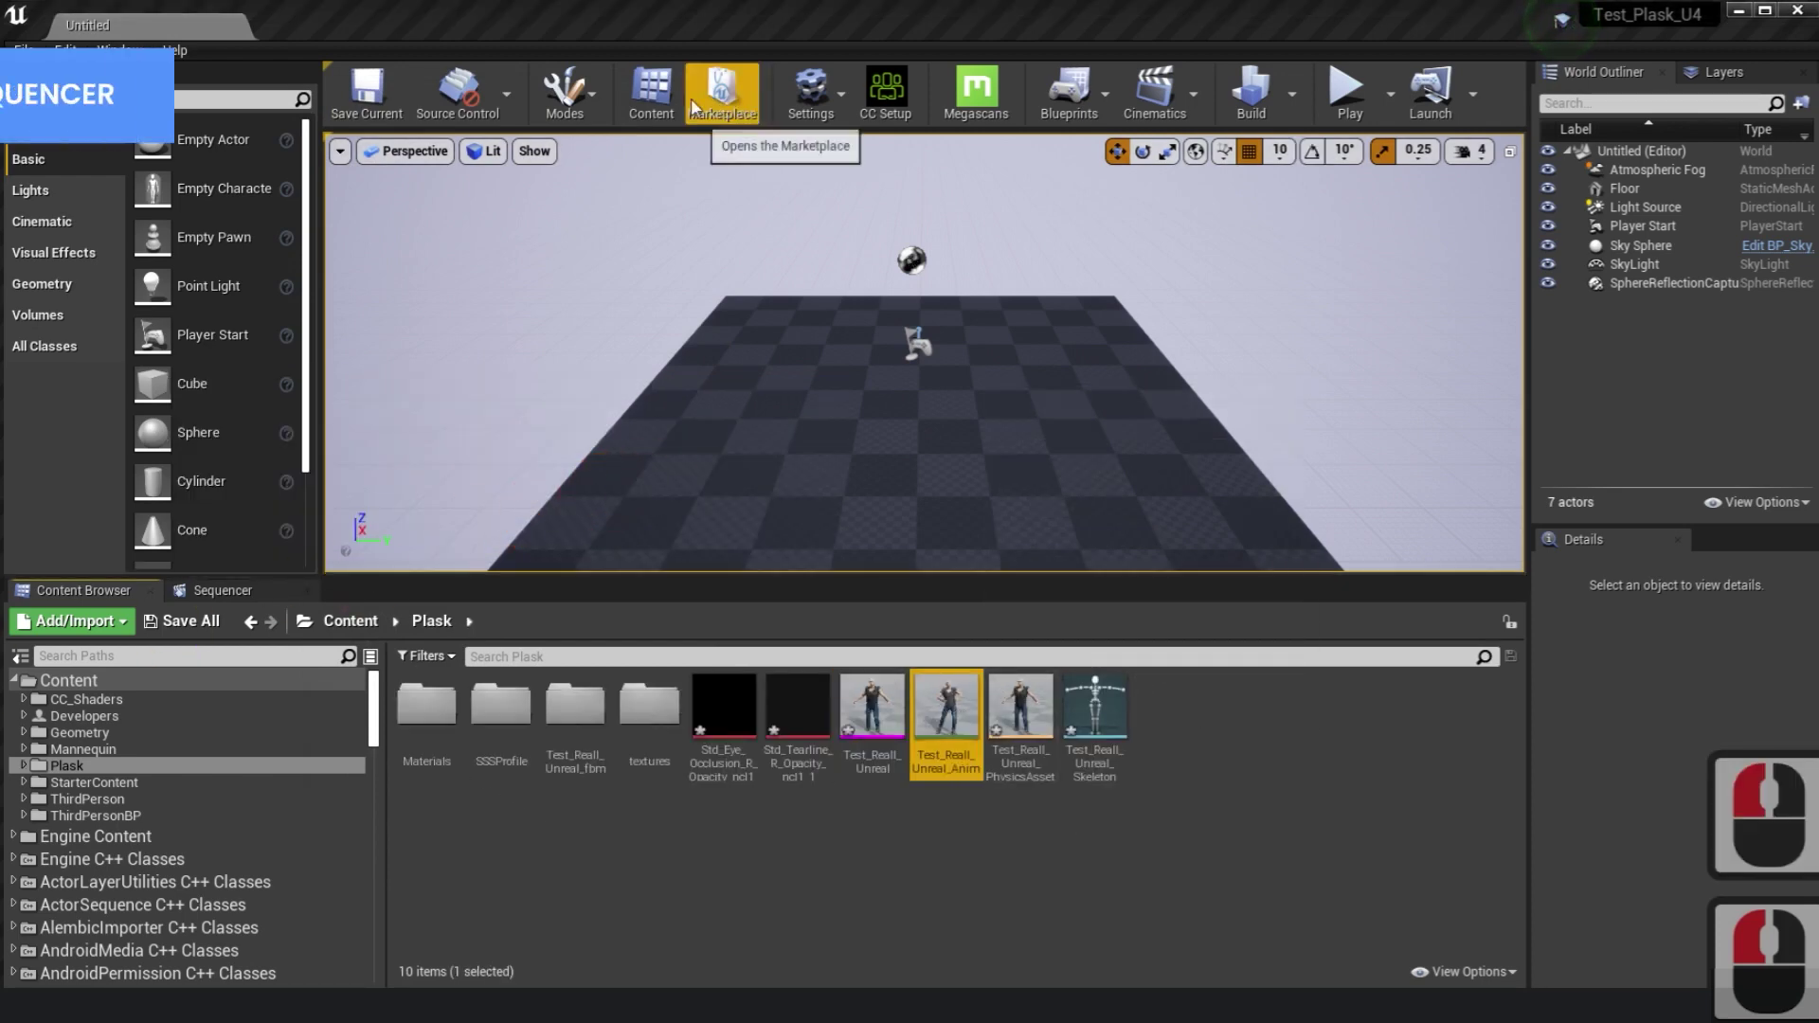
left_click(1191, 109)
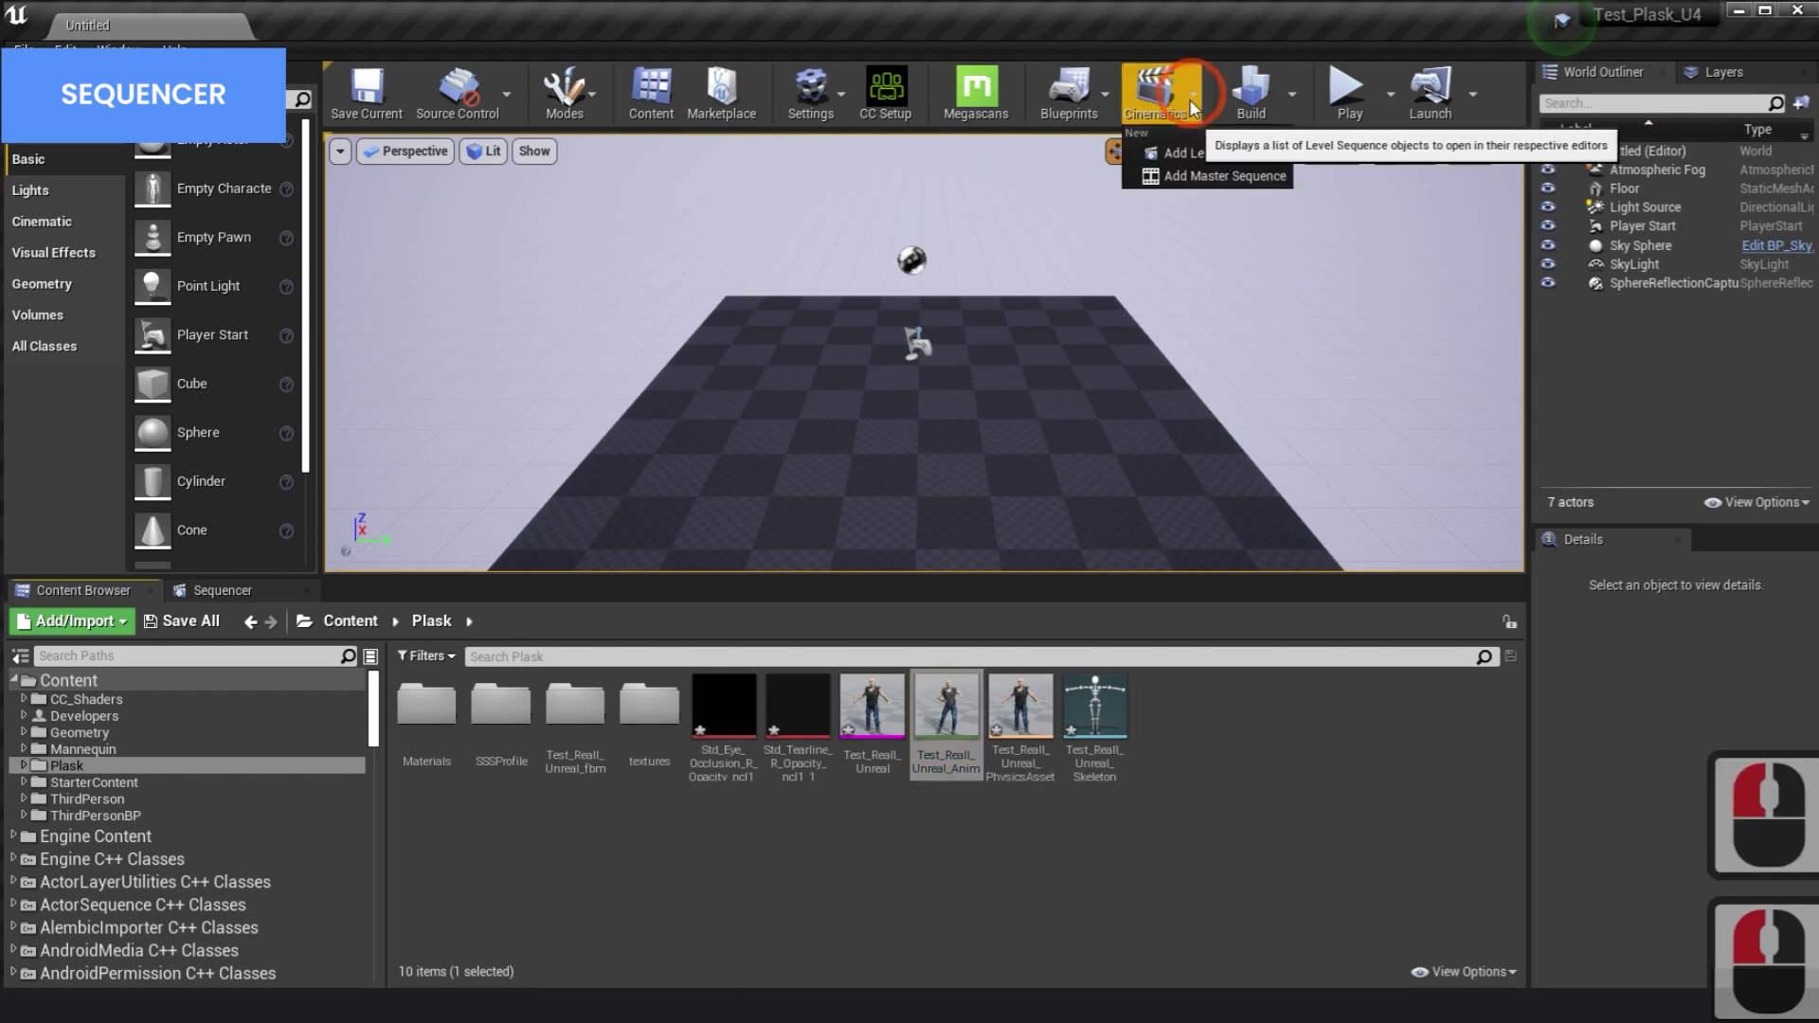
left_click(1184, 152)
- Save the level sequence as test inside a new cine folder
right_click(246, 157)
left_click(288, 174)
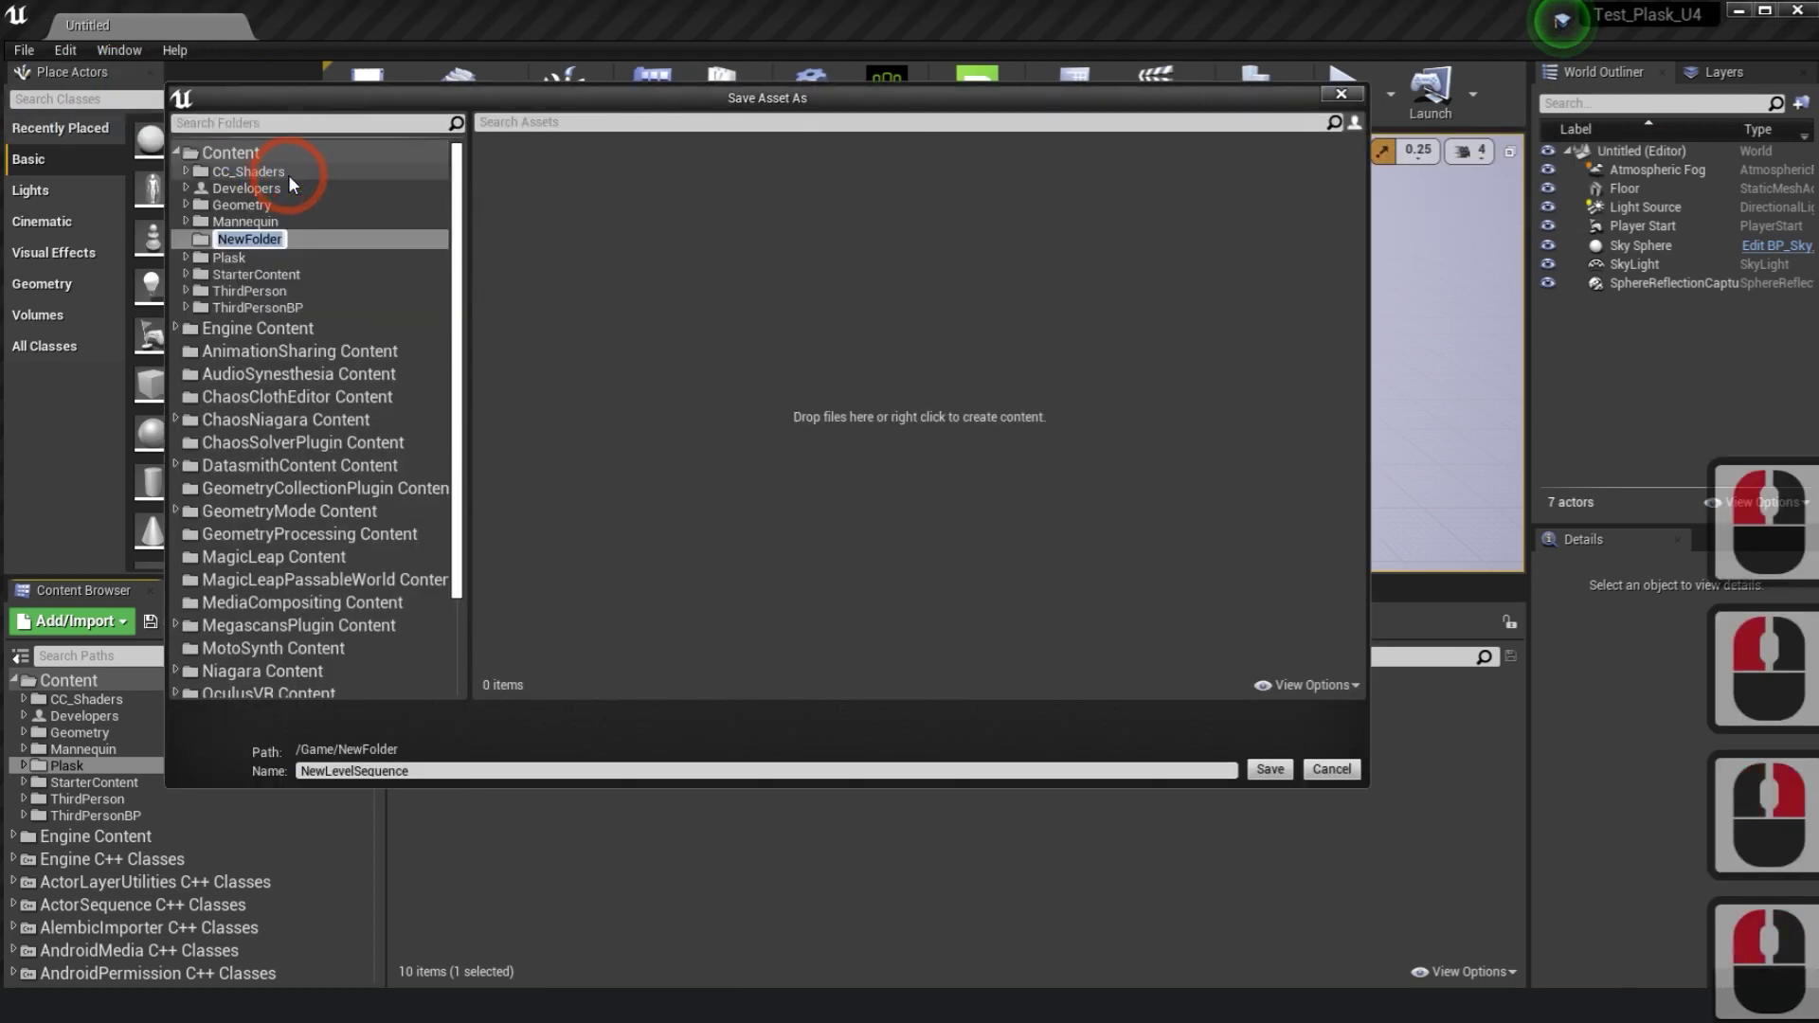
type("cine")
key("Return")
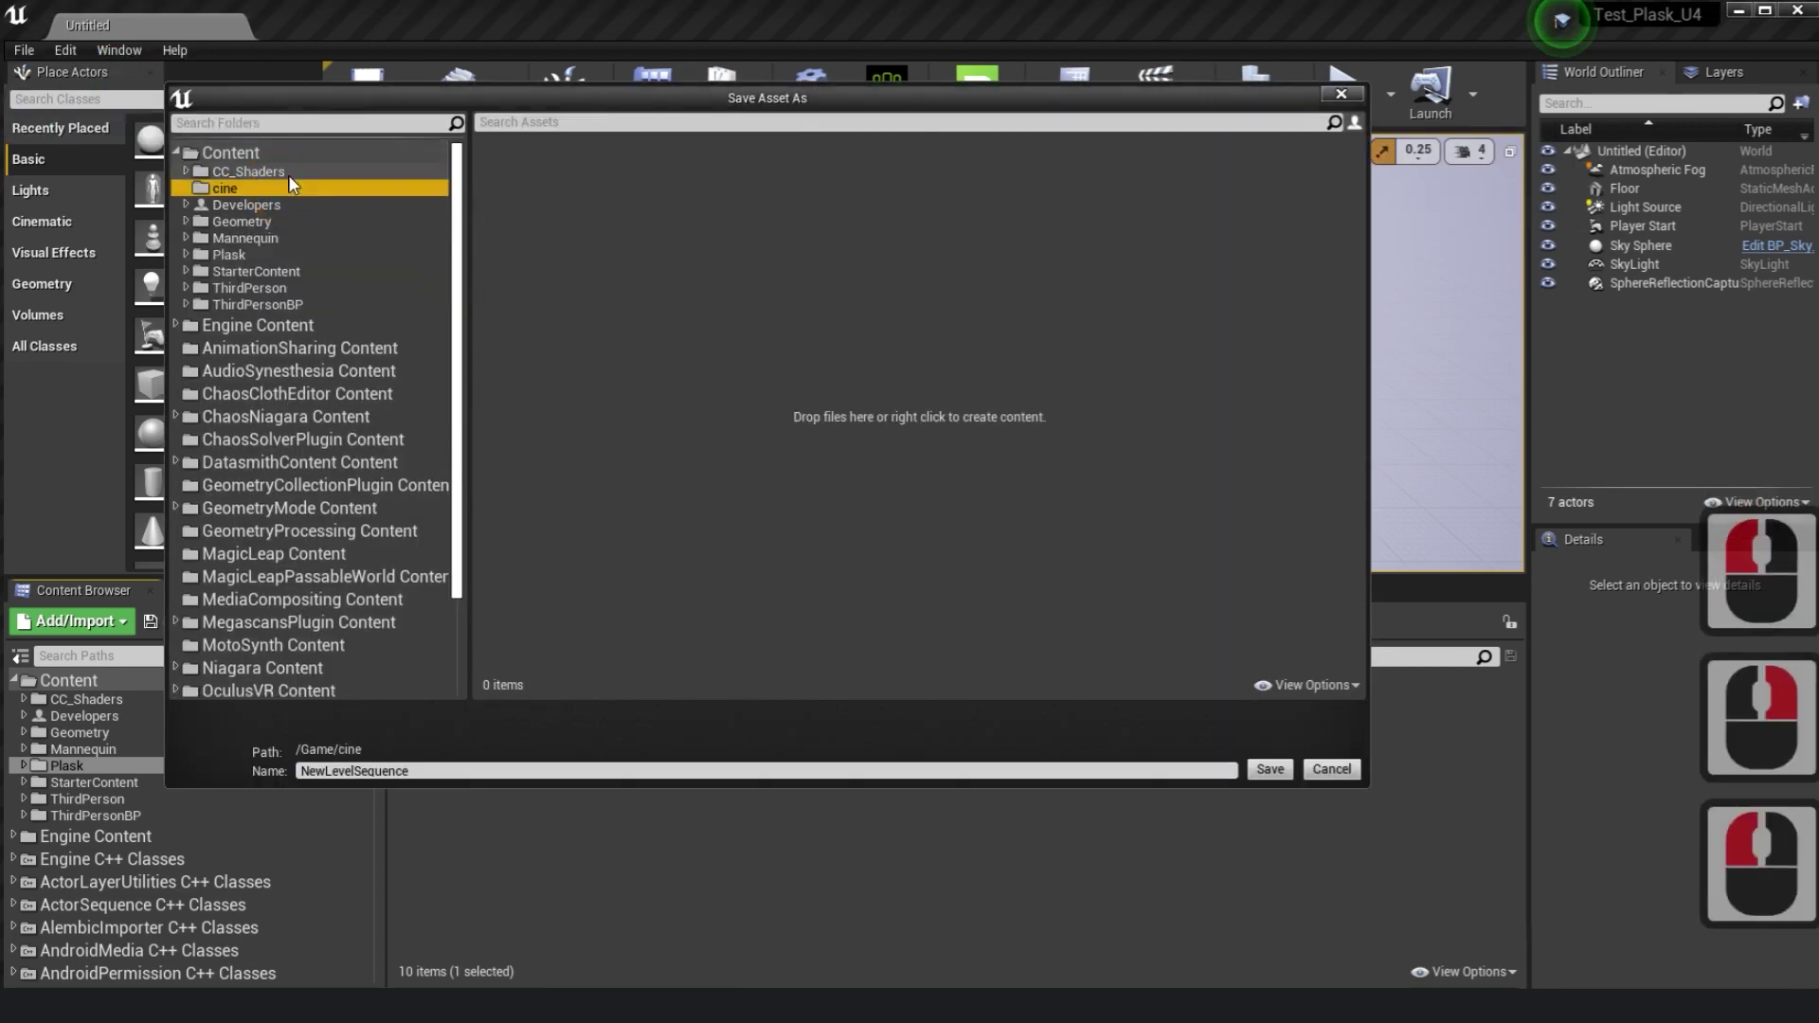
left_click(425, 771)
type("test")
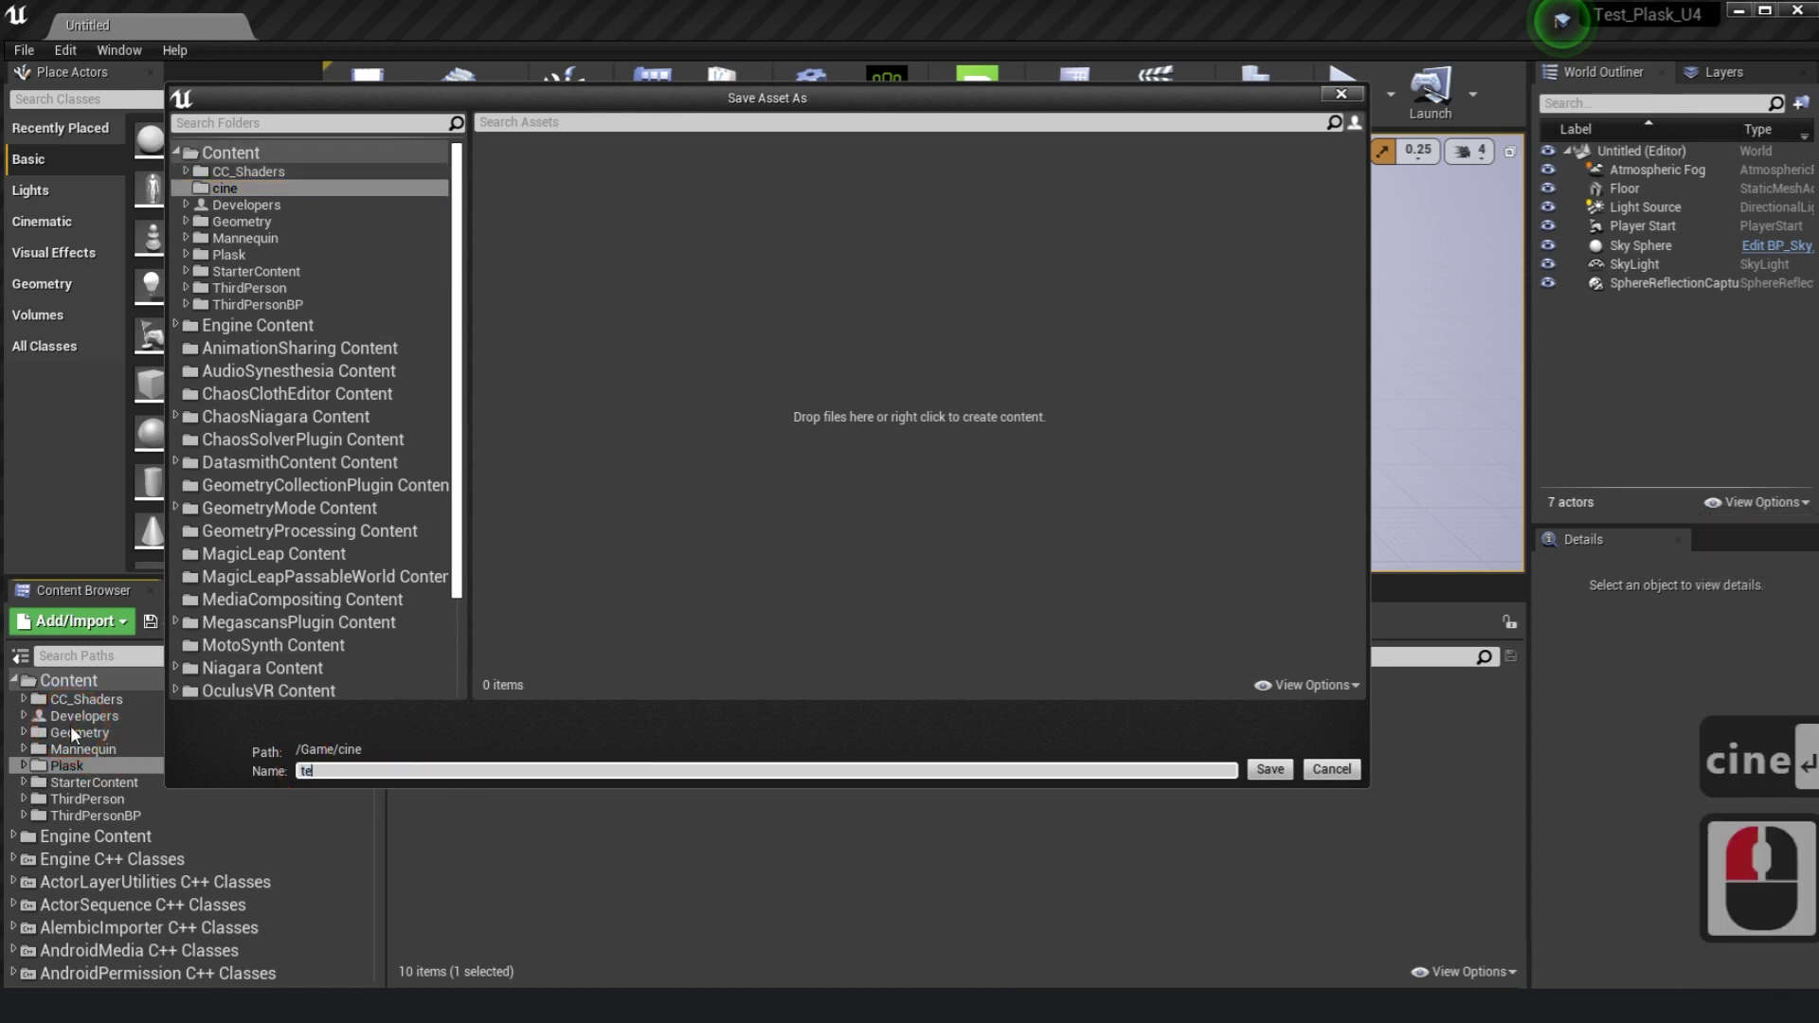
left_click(1269, 769)
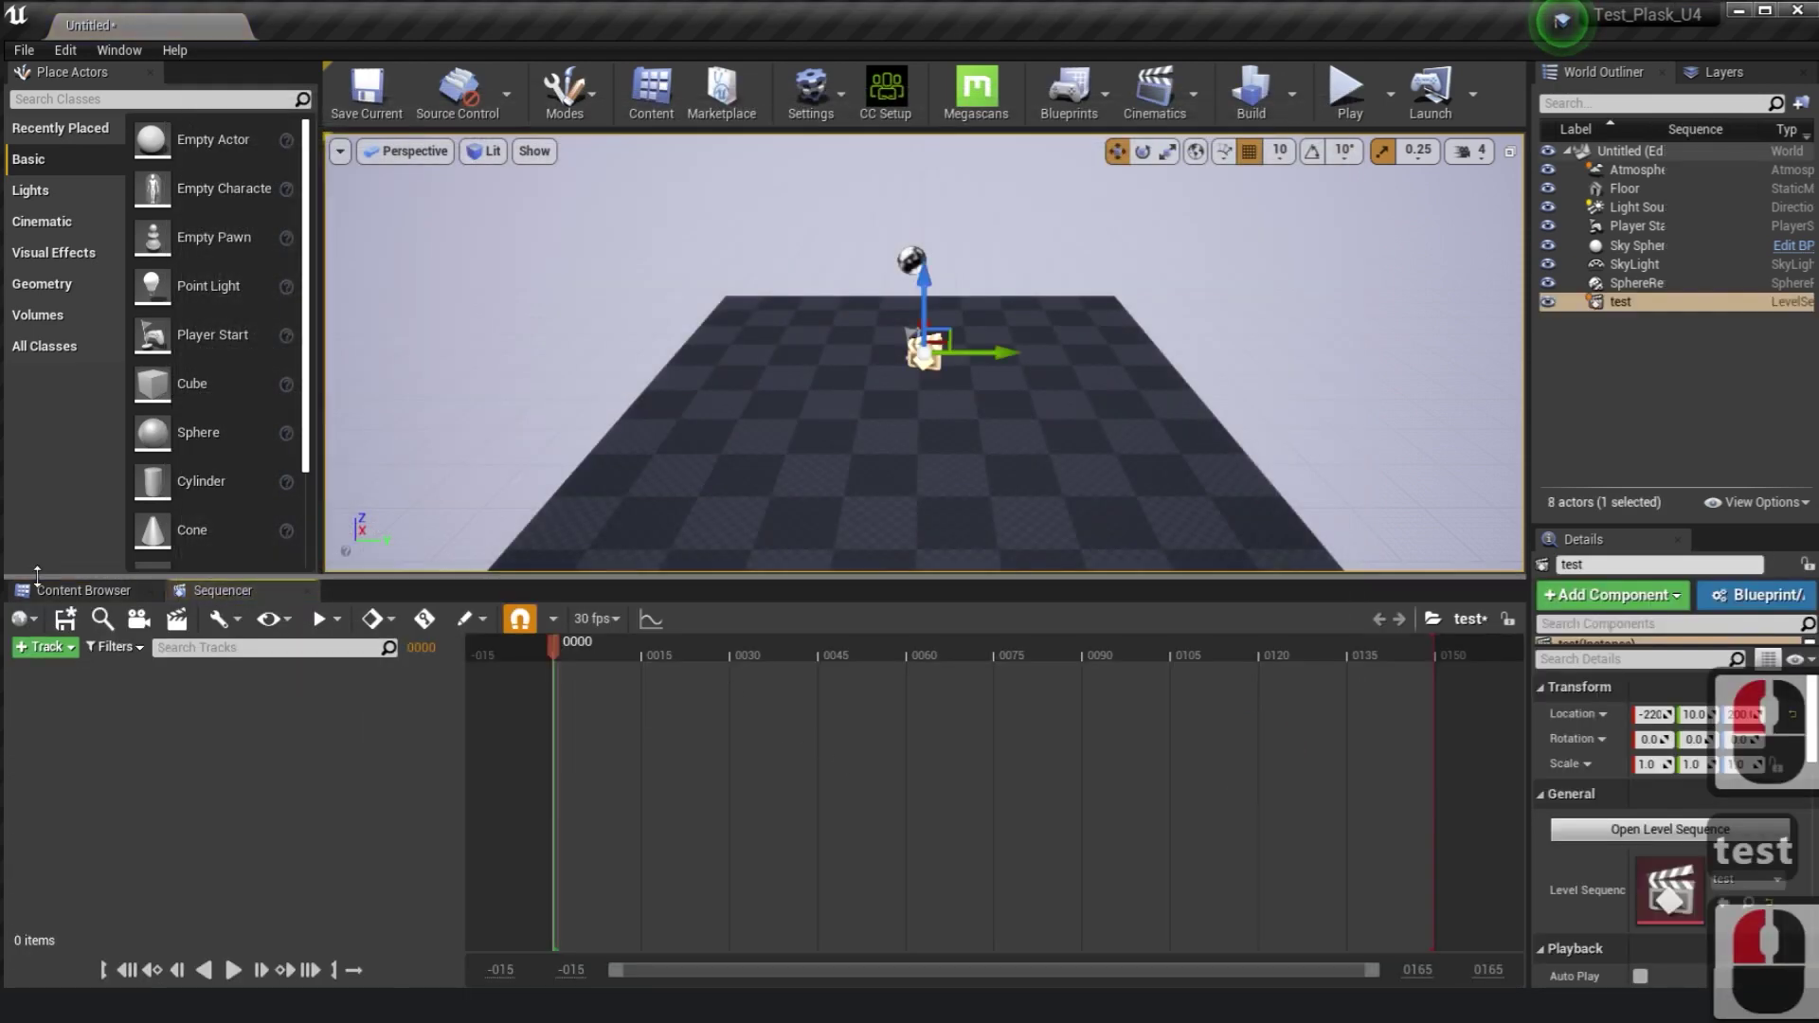
- Place the Test_Reall_Unreal character from the Plask folder into the level and frame it in the view
left_click(83, 590)
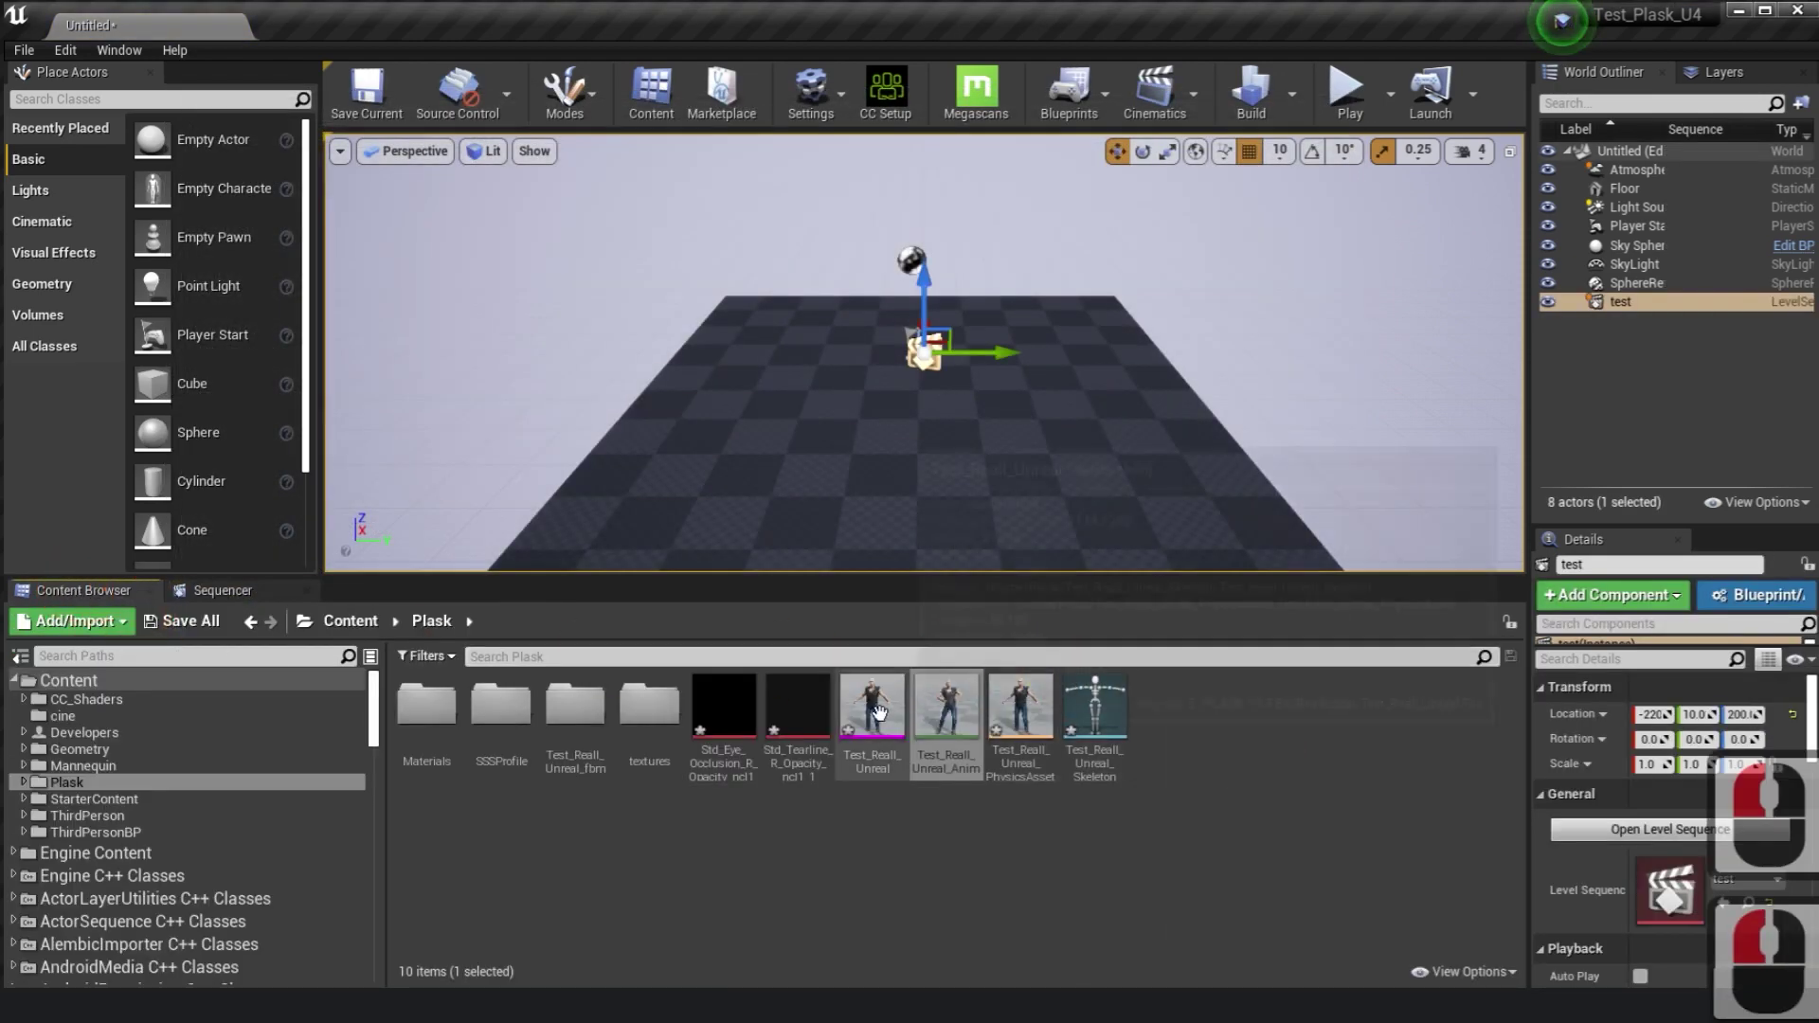
left_click_drag(873, 706, 885, 473)
left_click_drag(1024, 467, 1025, 466)
key("q")
key("e")
key("w")
key("w")
key("e")
key("d")
key("w")
key("a")
key("d")
right_click_drag(1035, 467, 1036, 467)
- Lower the viewport camera speed from 4 to 2
left_click(227, 590)
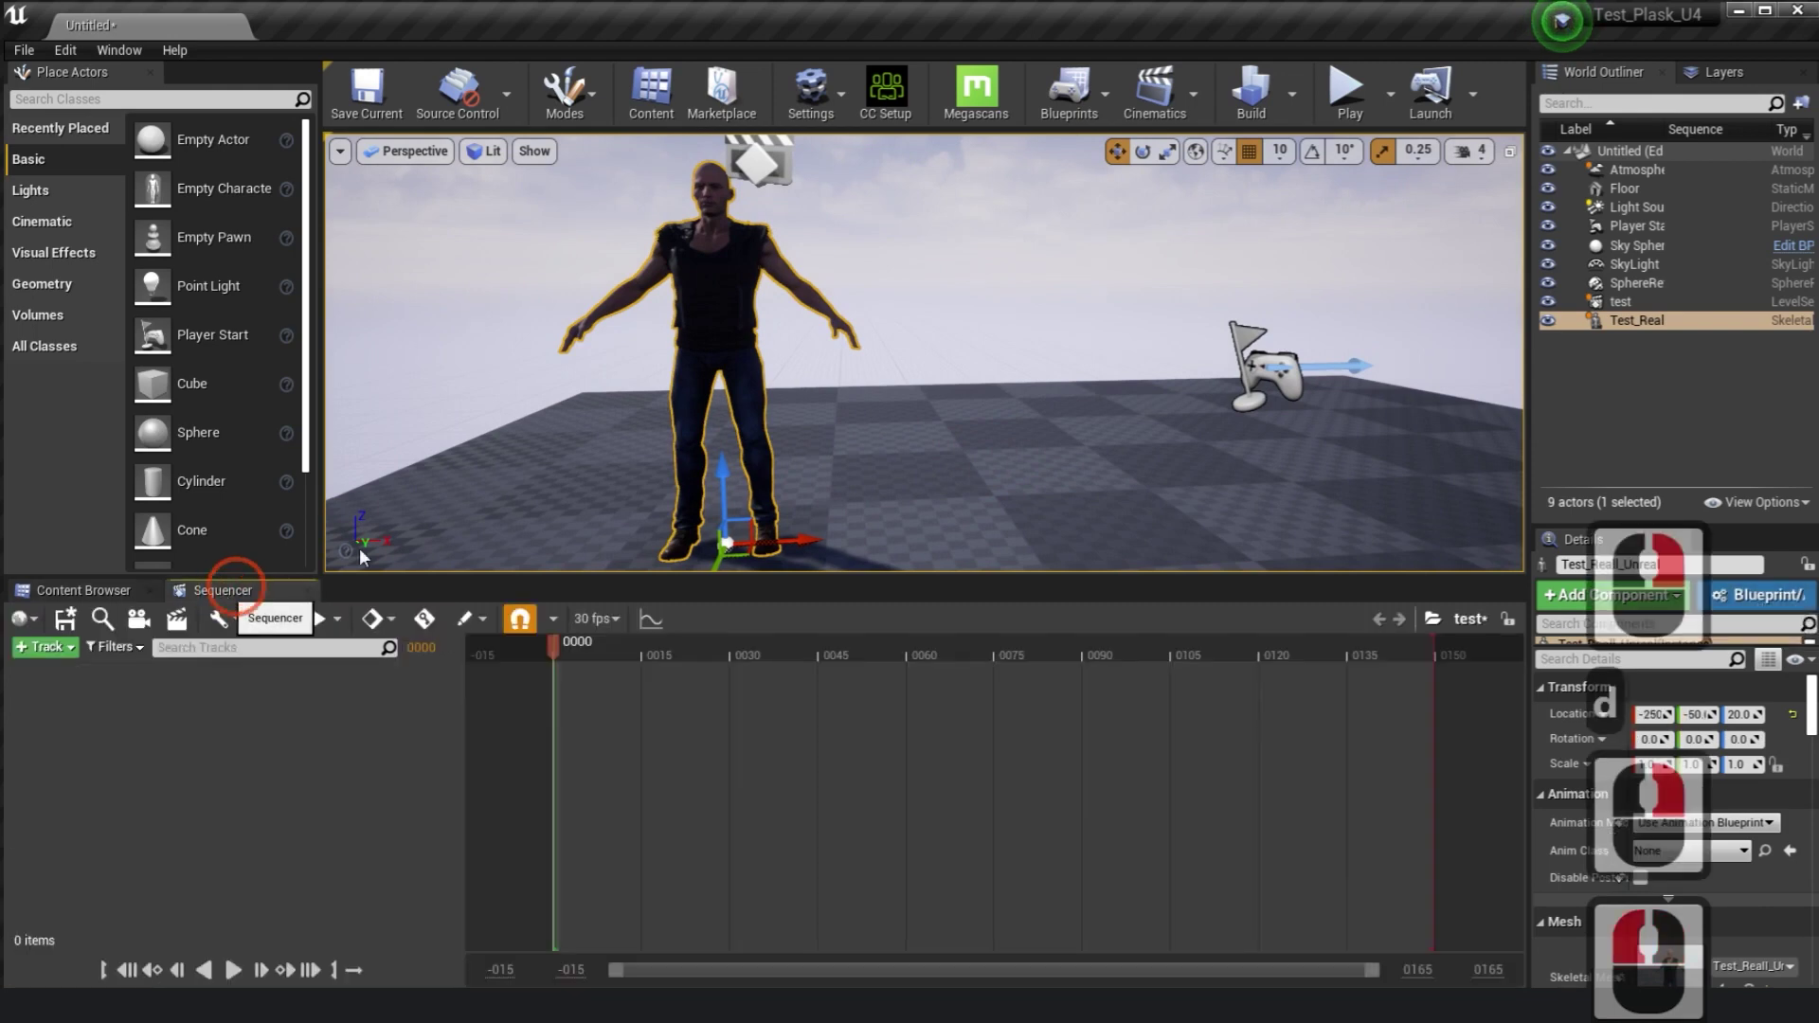
left_click(1468, 150)
left_click_drag(1521, 202, 1483, 202)
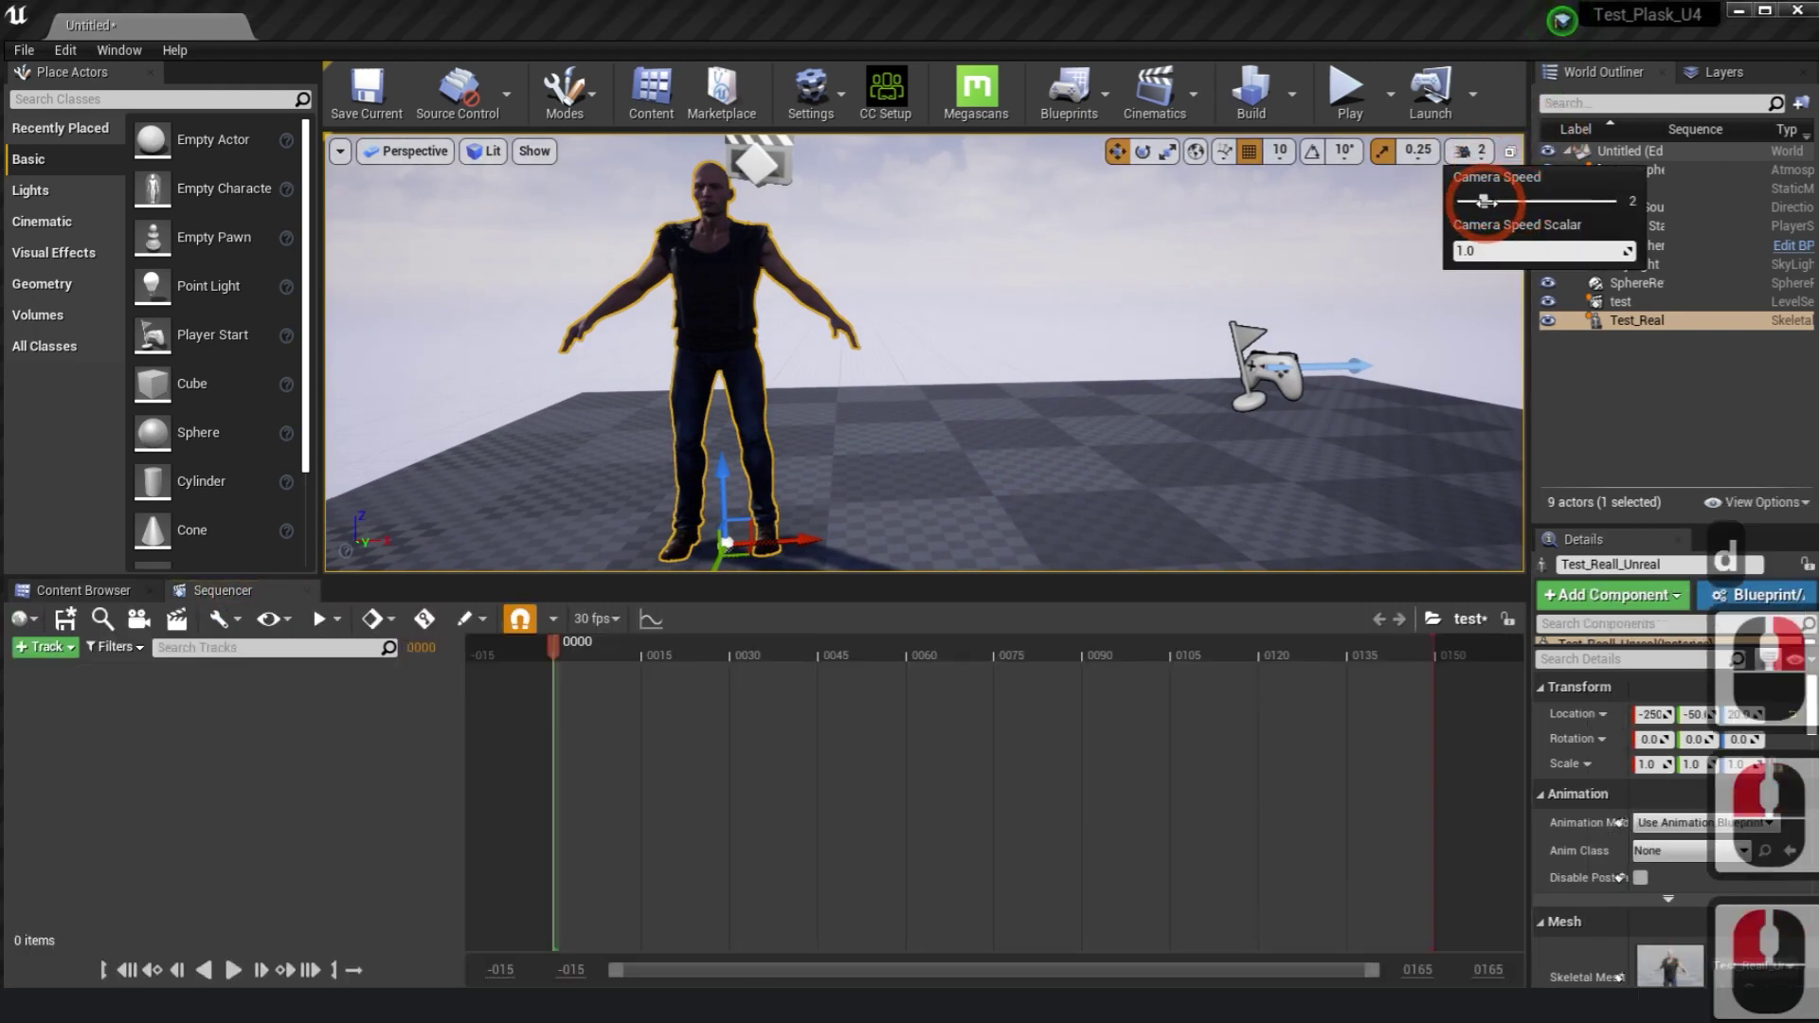
- Add the Test_Reall_Unreal actor to the test sequence as a track
left_click(42, 646)
mouse_move(143, 669)
left_click(432, 669)
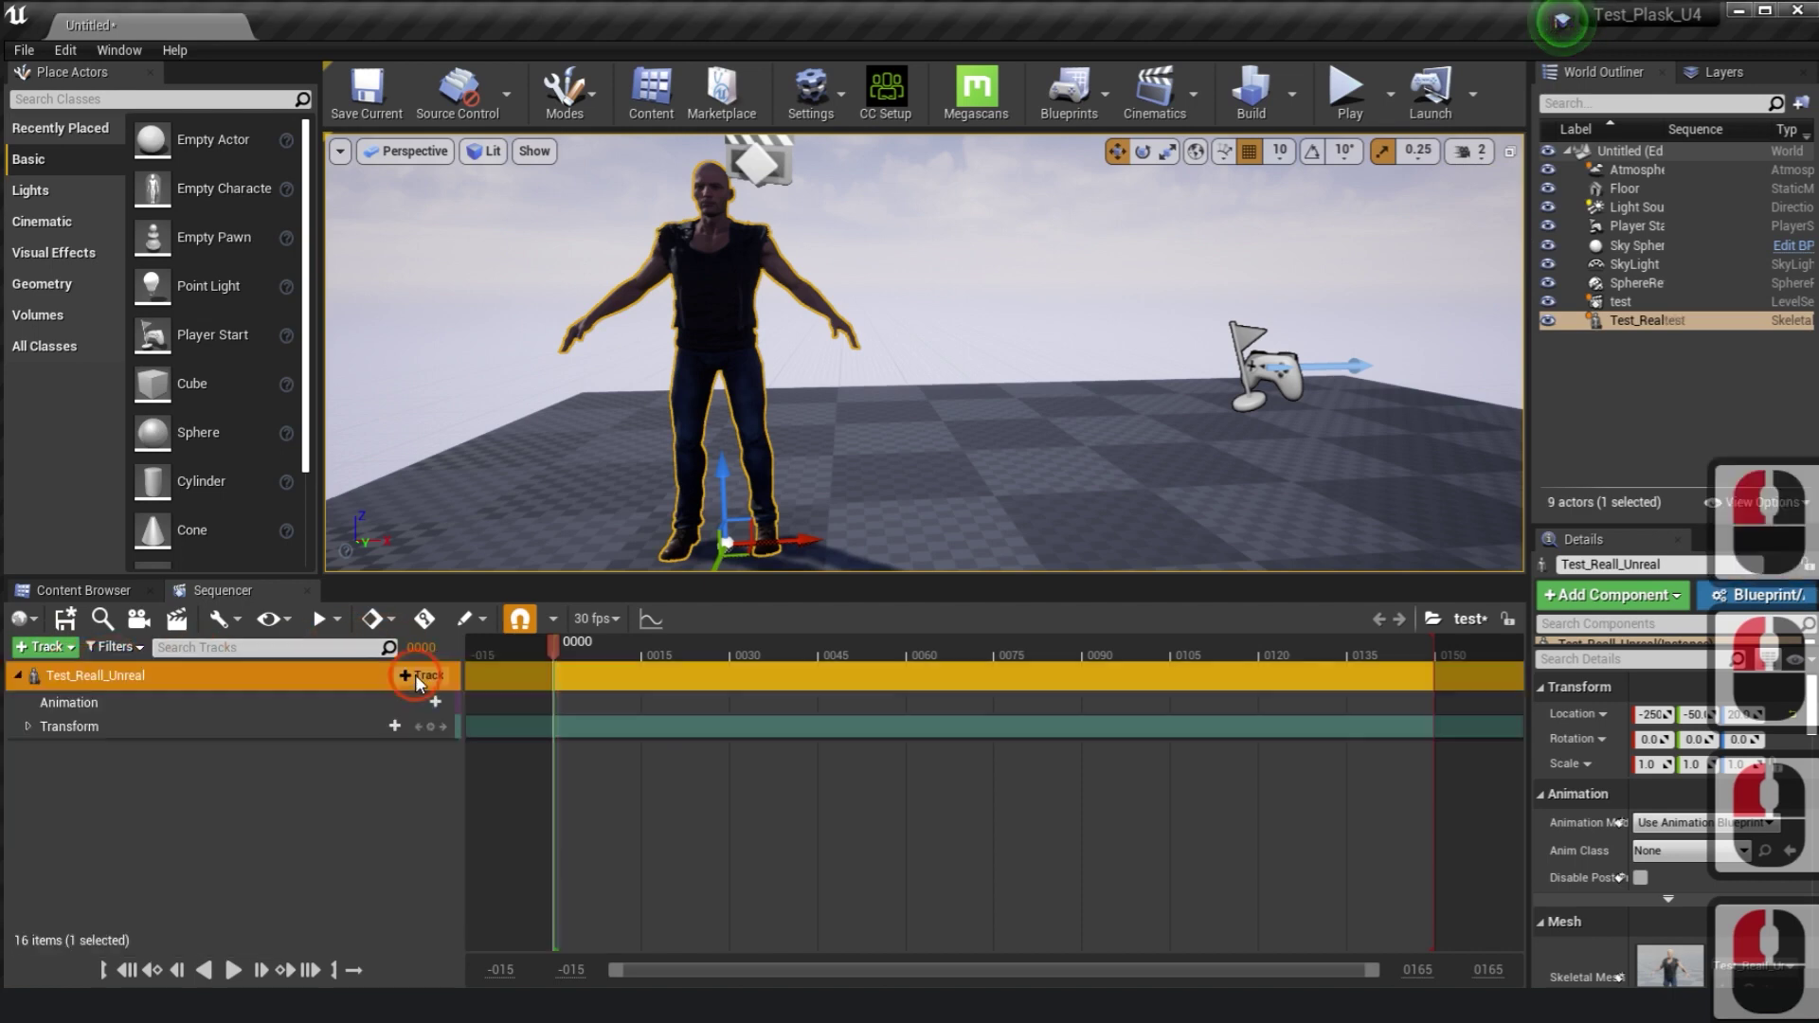
left_click(938, 867)
- Extend the visible timeline range and playback end to frame 500
left_click(1407, 967)
type("500")
key("Return")
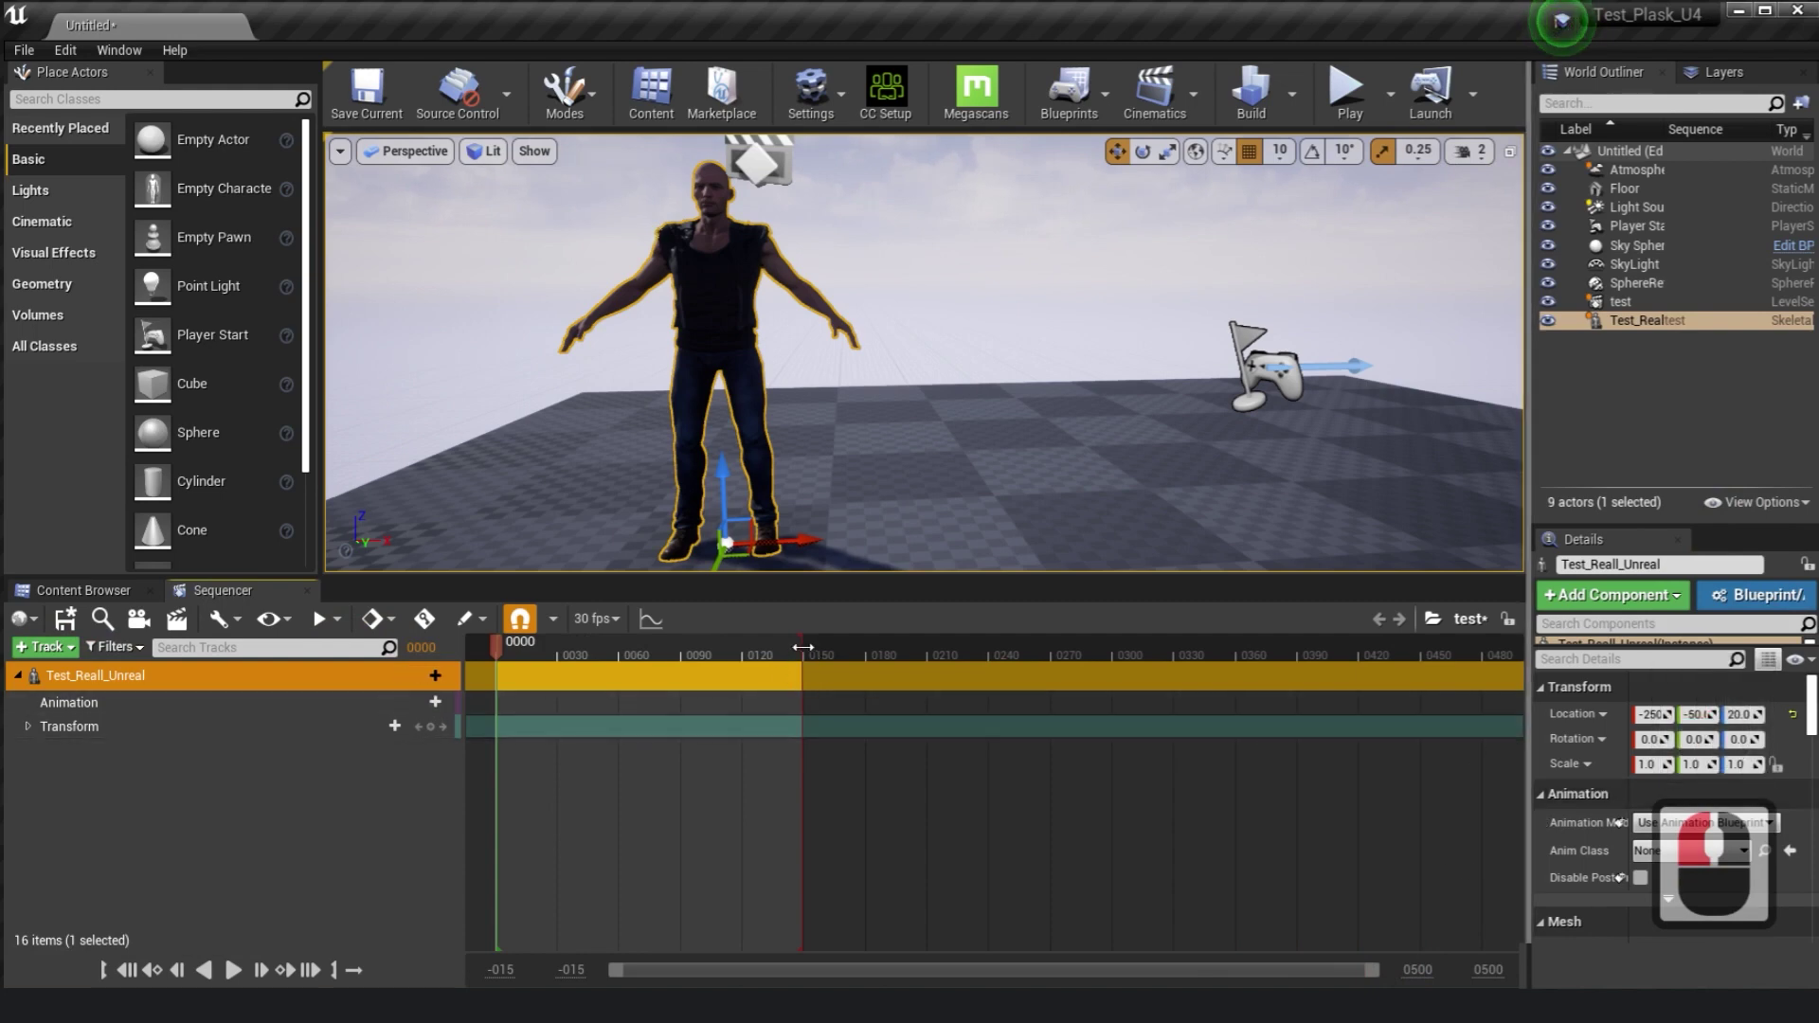
left_click_drag(802, 646, 1520, 650)
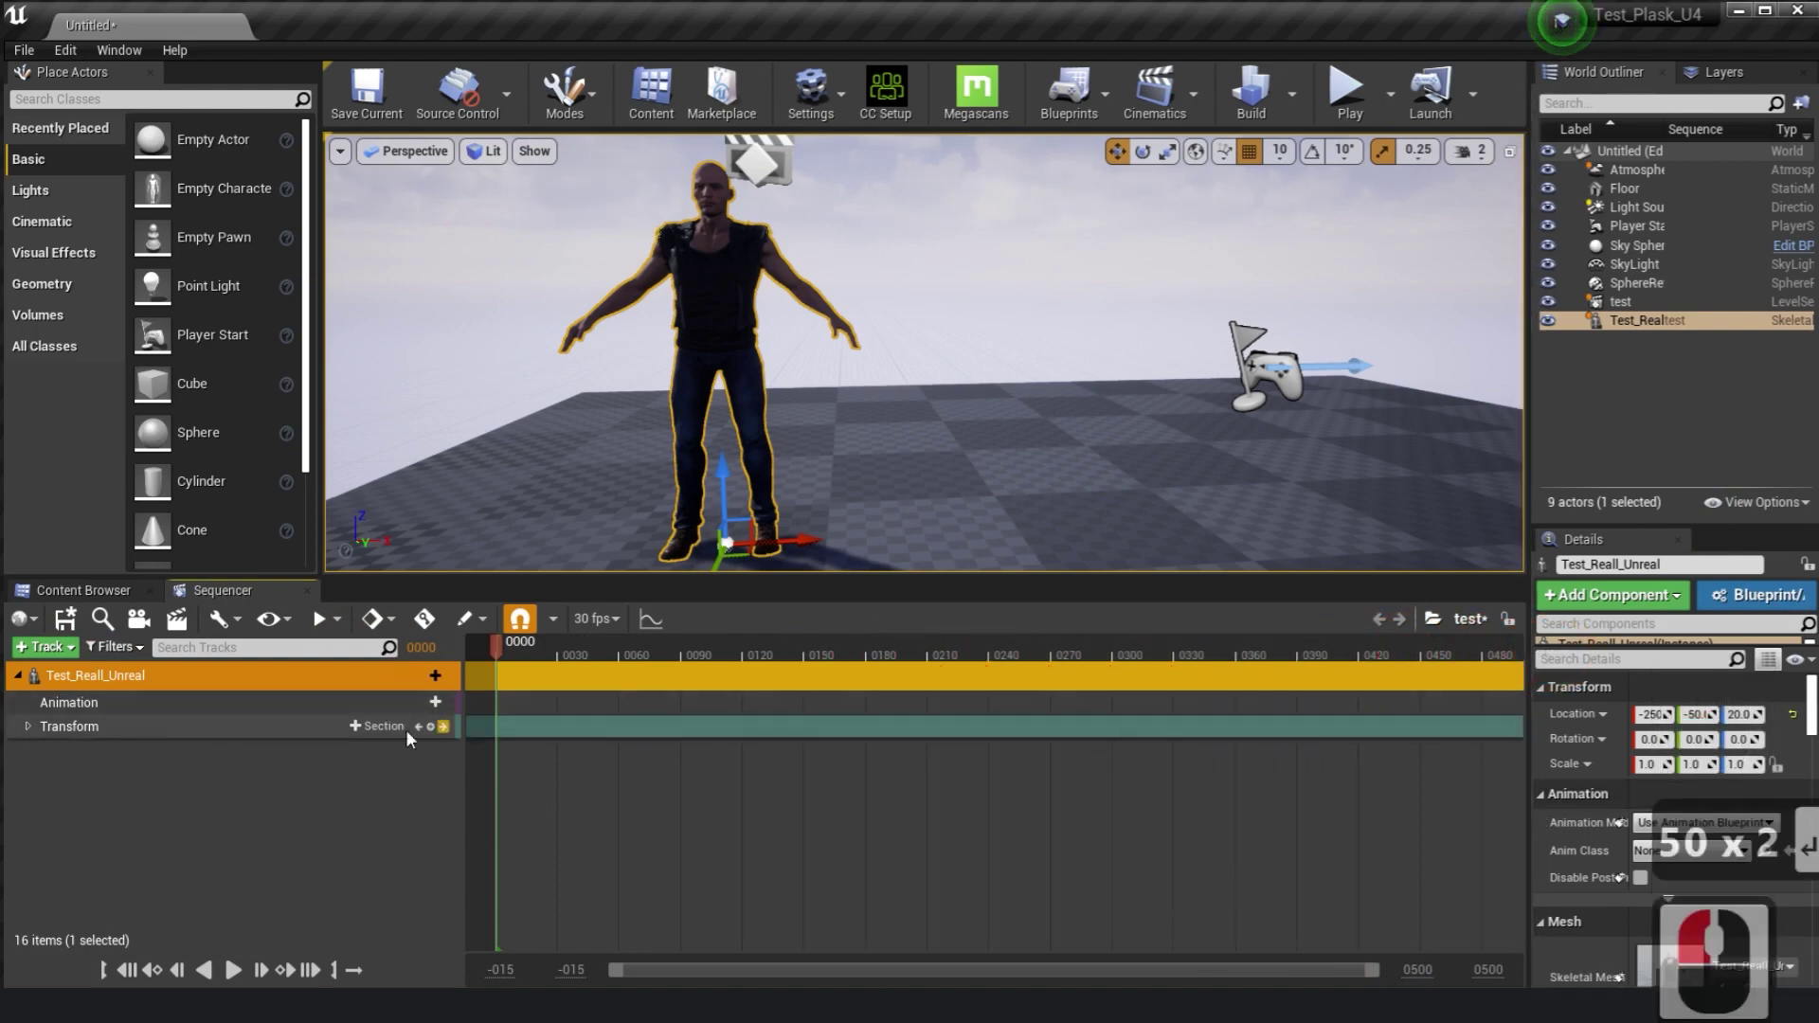
- Add the Test_Reall_Unreal_Anim clip to the character's Animation track
left_click(382, 702)
left_click(509, 418)
left_click(666, 661)
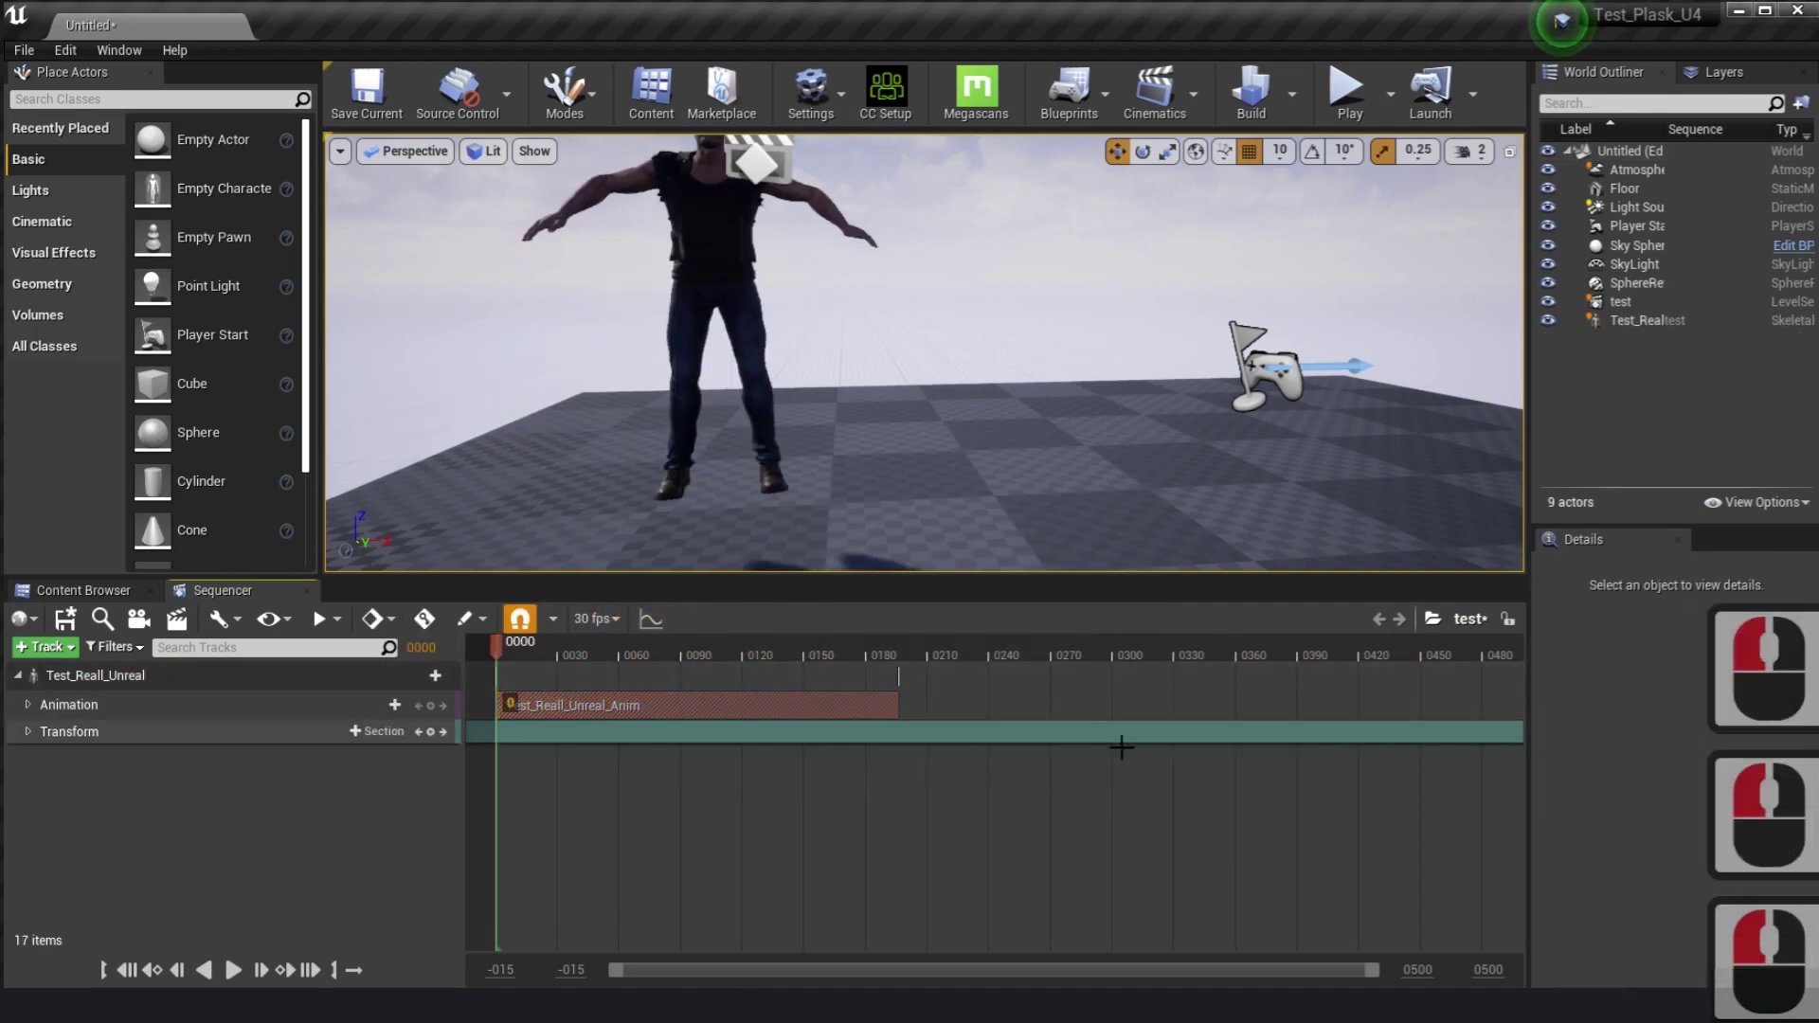
- Set the sequence end time at the last frame of the animation clip
left_click(894, 648)
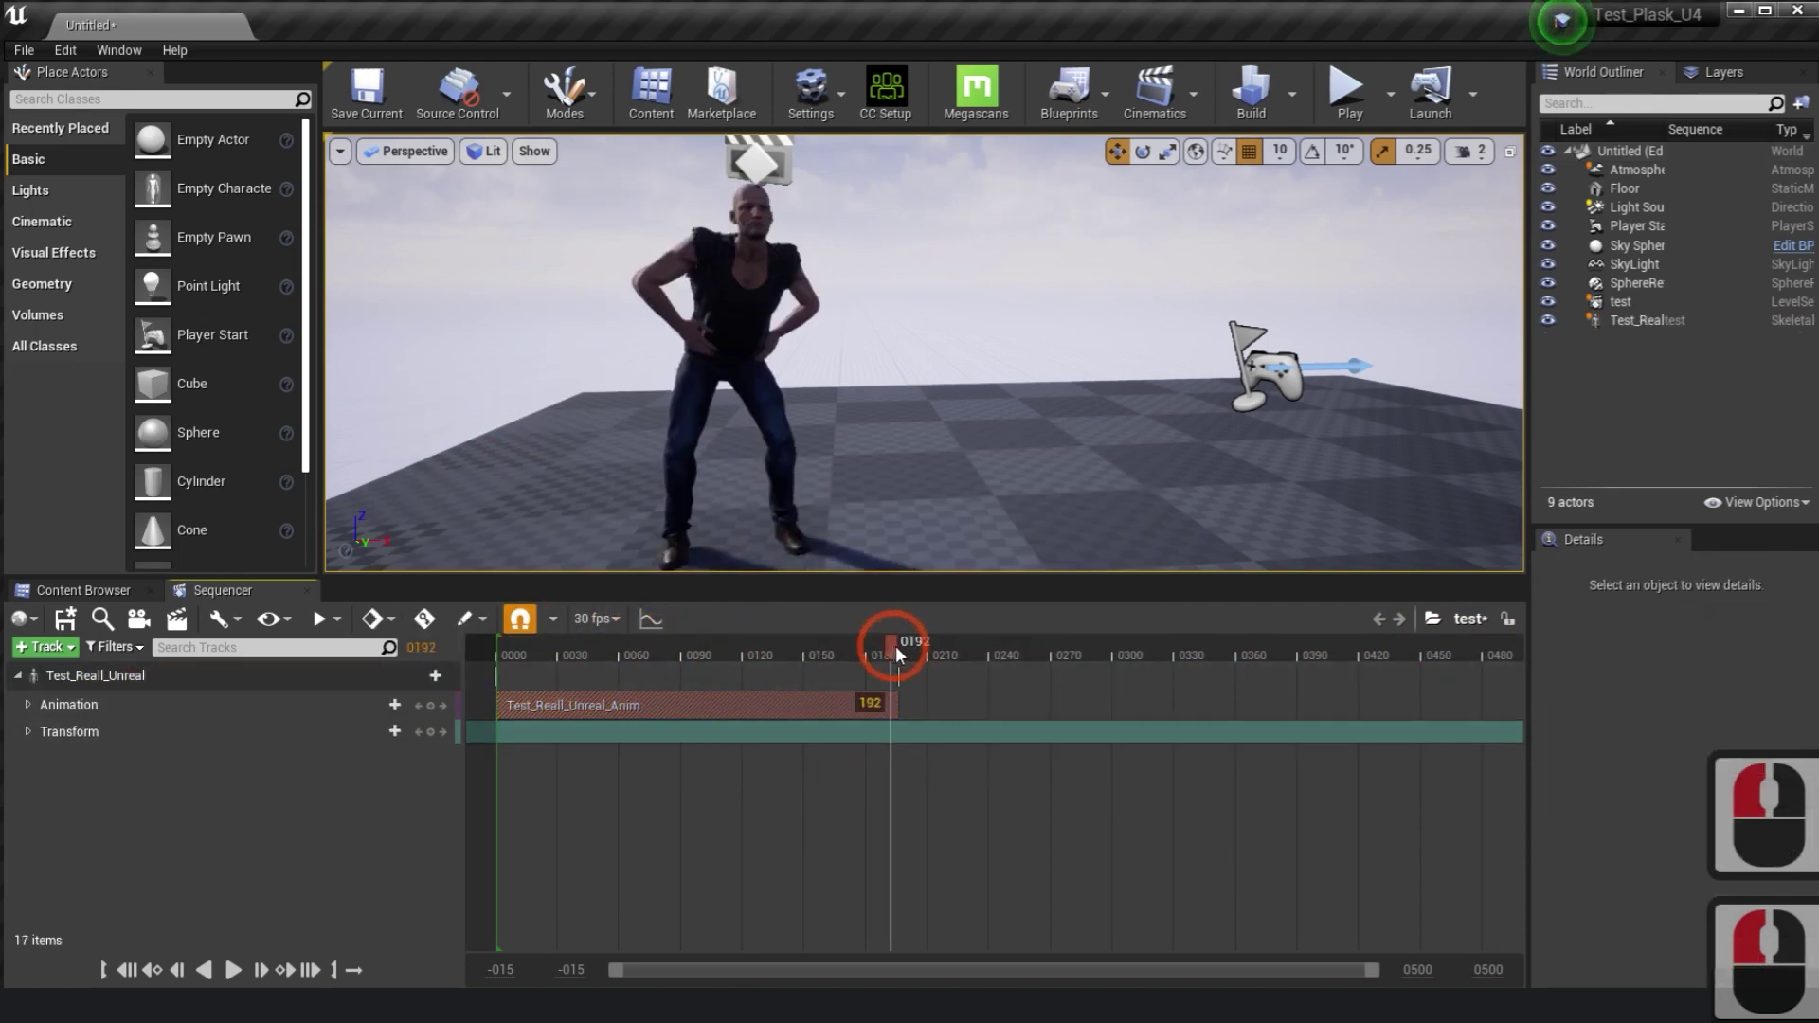
left_click_drag(896, 645, 890, 646)
right_click(896, 648)
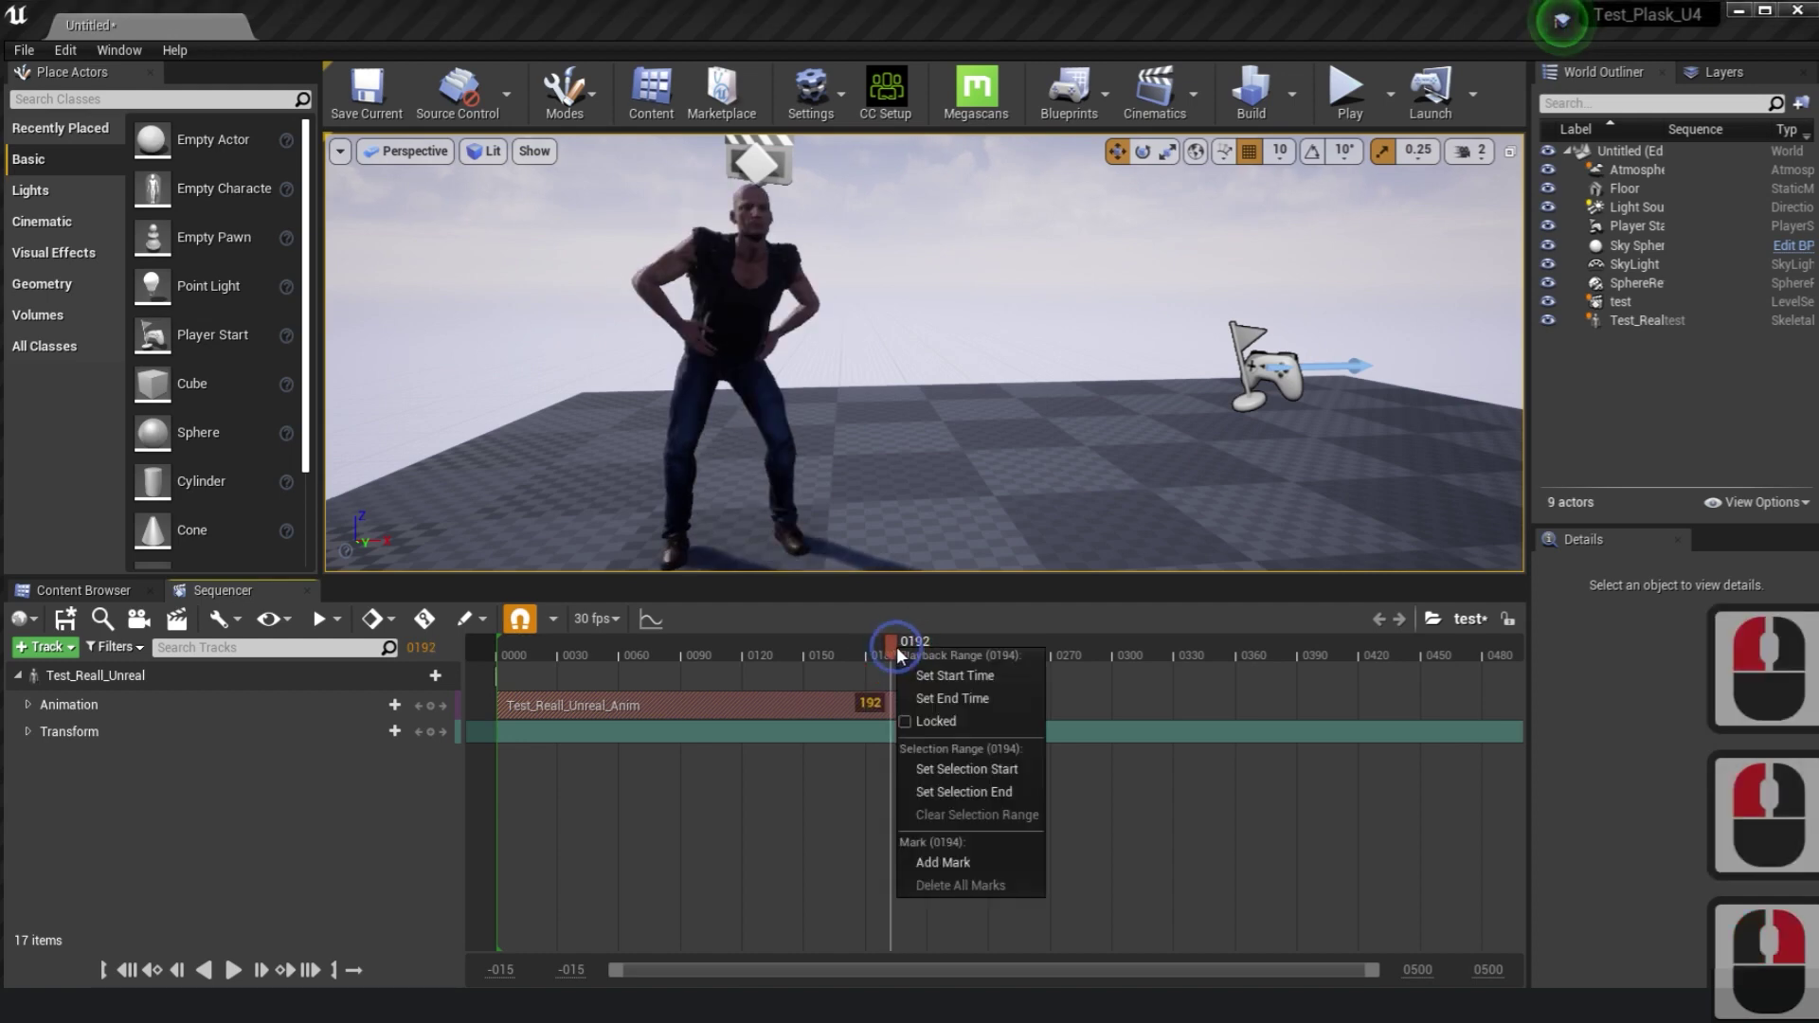
left_click(904, 698)
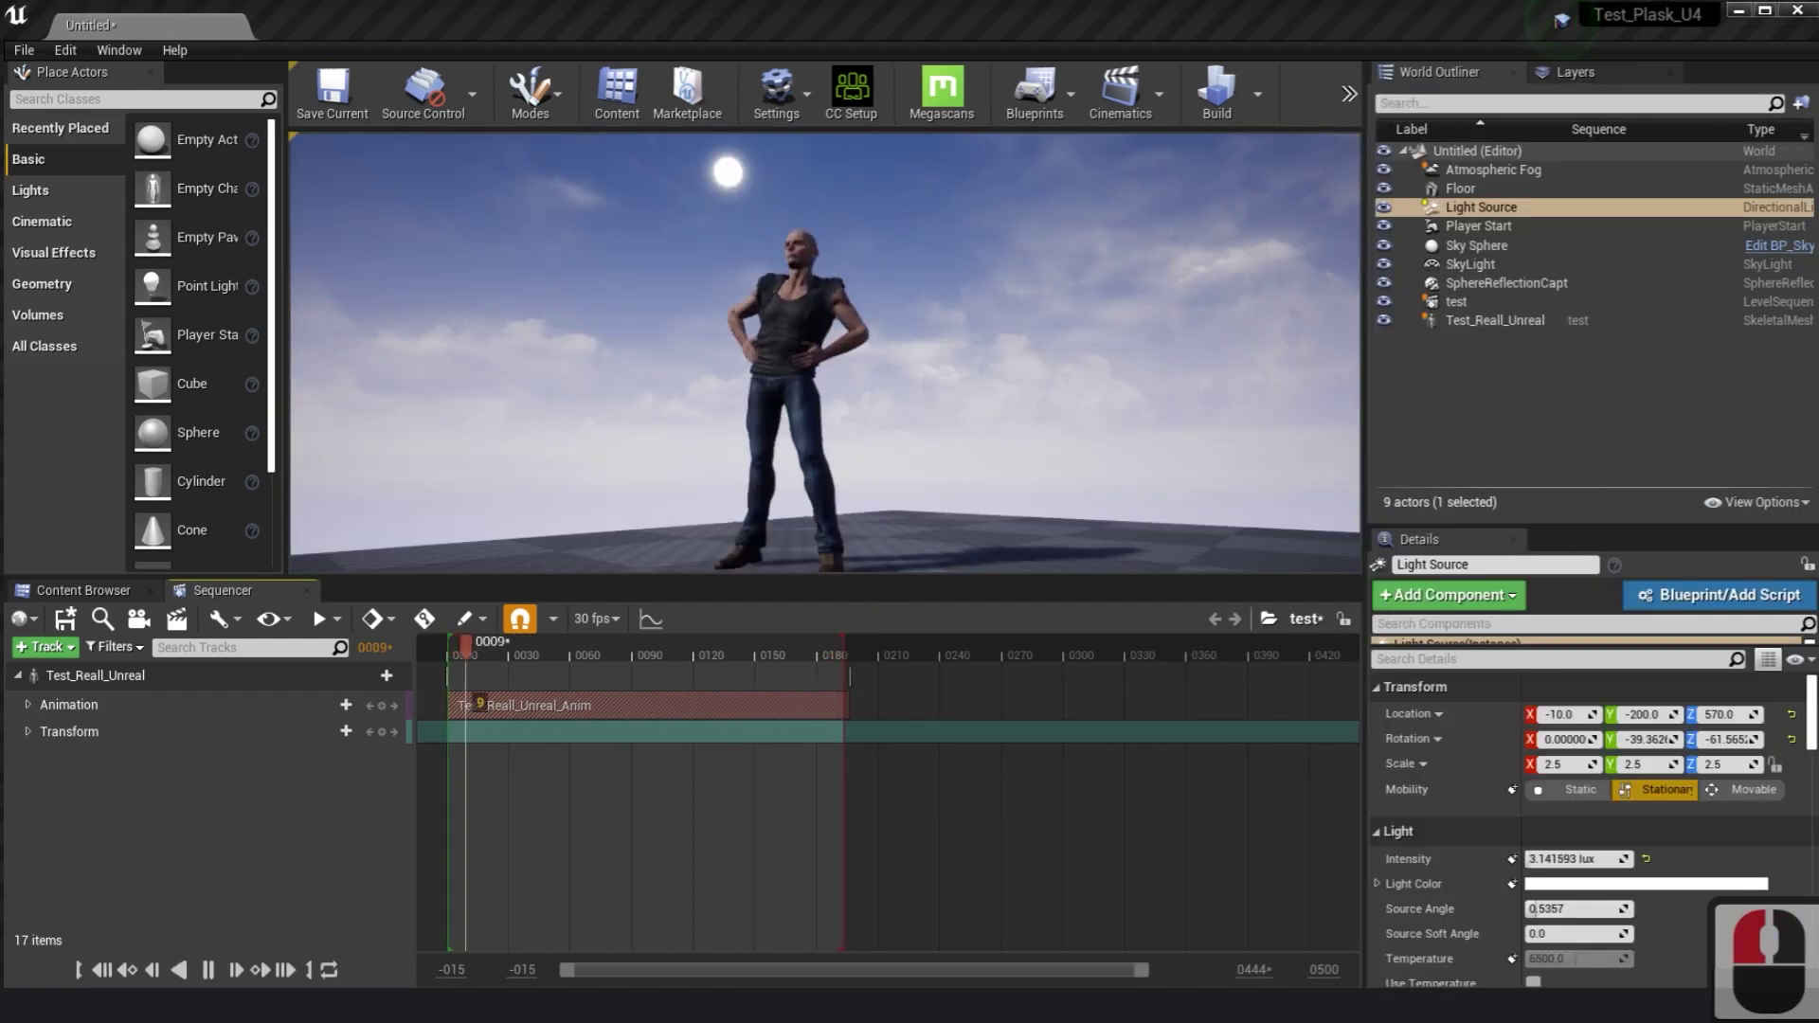